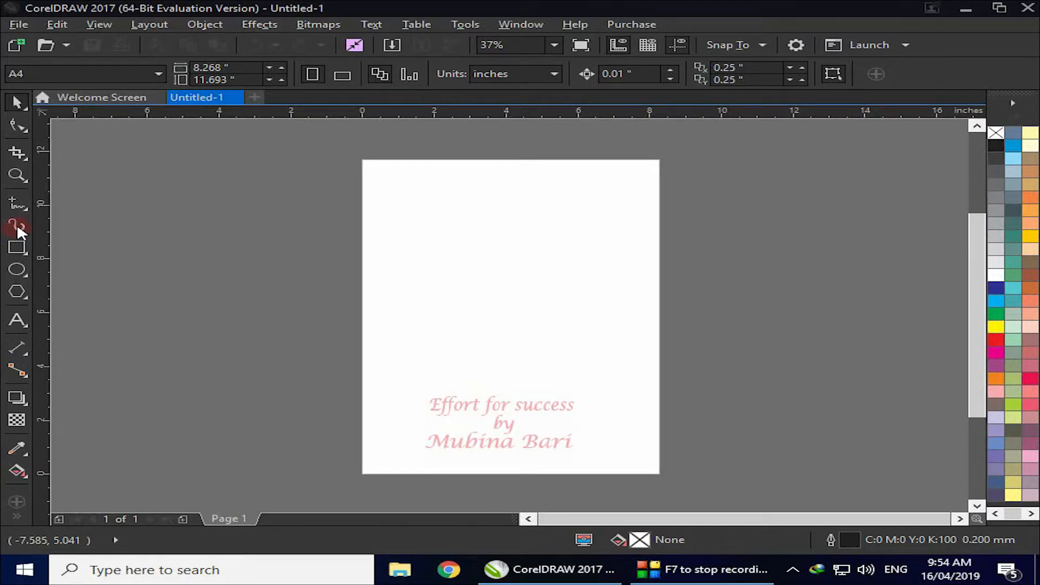
# Activate the Artistic Media tool, try its Brush, Sprayer and Calligraphic modes, and return to Preset mode
pyautogui.click(17, 226)
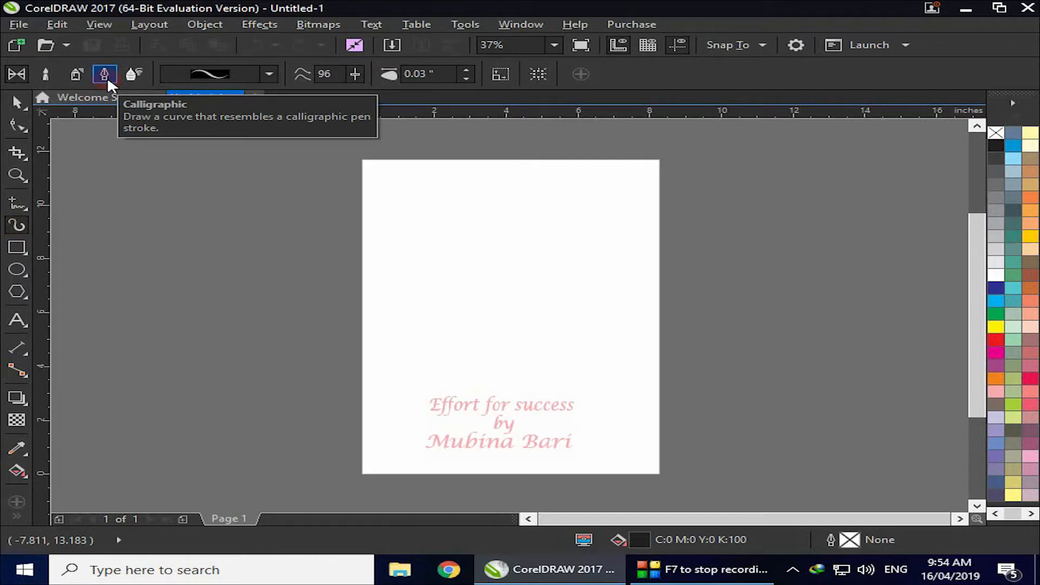
pyautogui.click(16, 73)
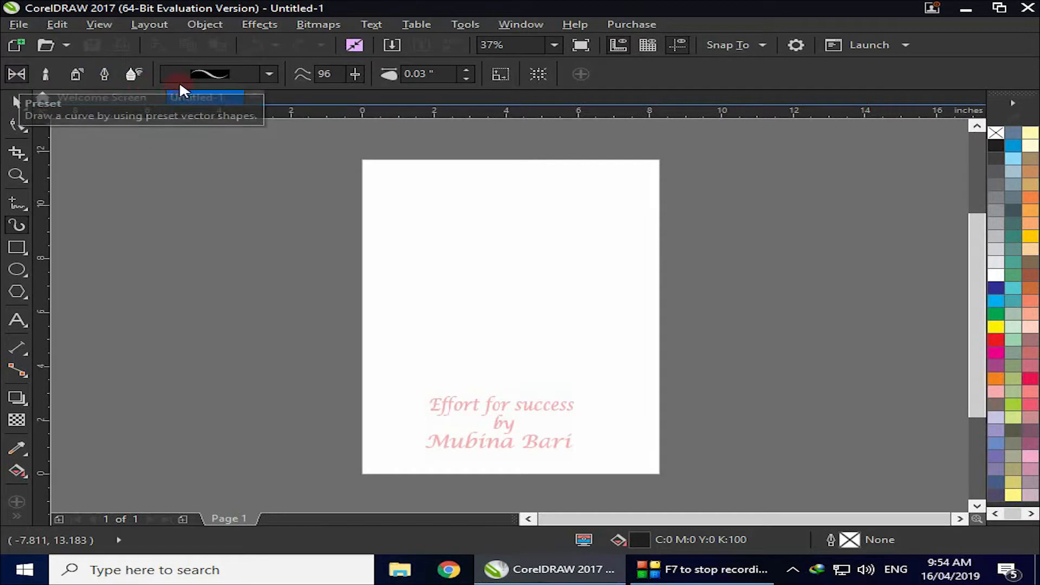
pyautogui.click(46, 74)
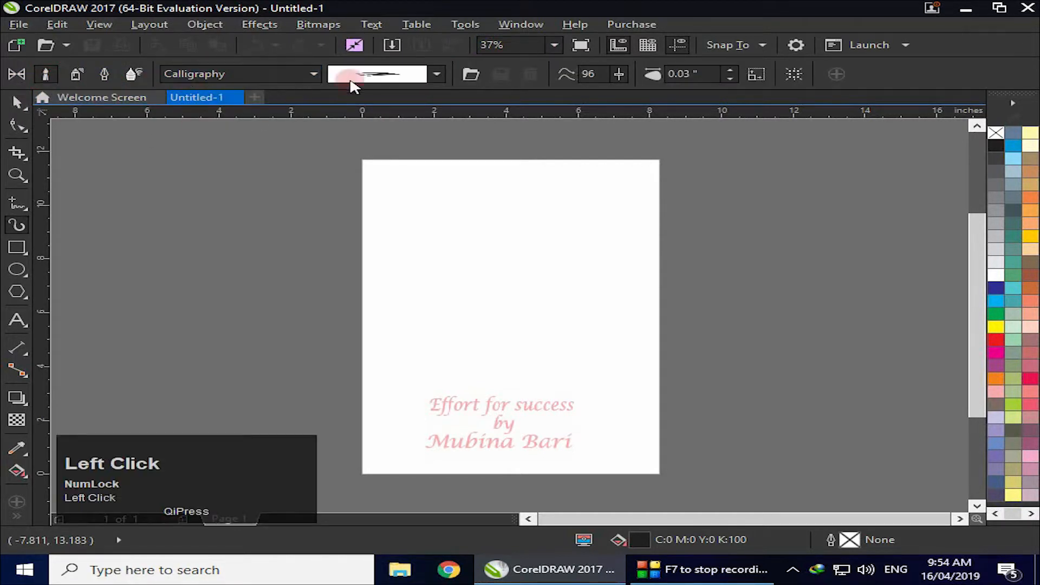
pyautogui.click(76, 75)
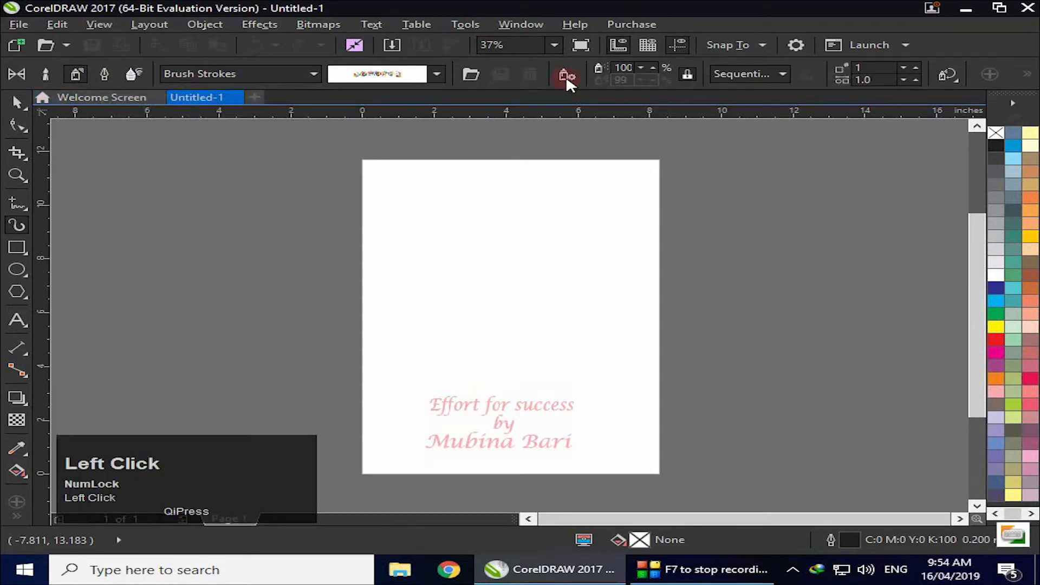
pyautogui.click(105, 73)
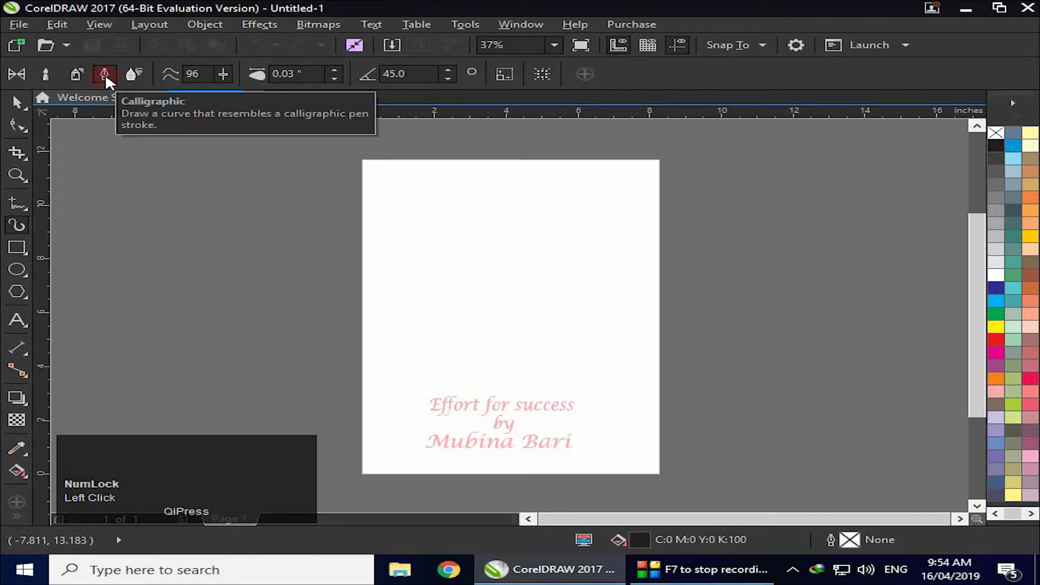
pyautogui.click(21, 75)
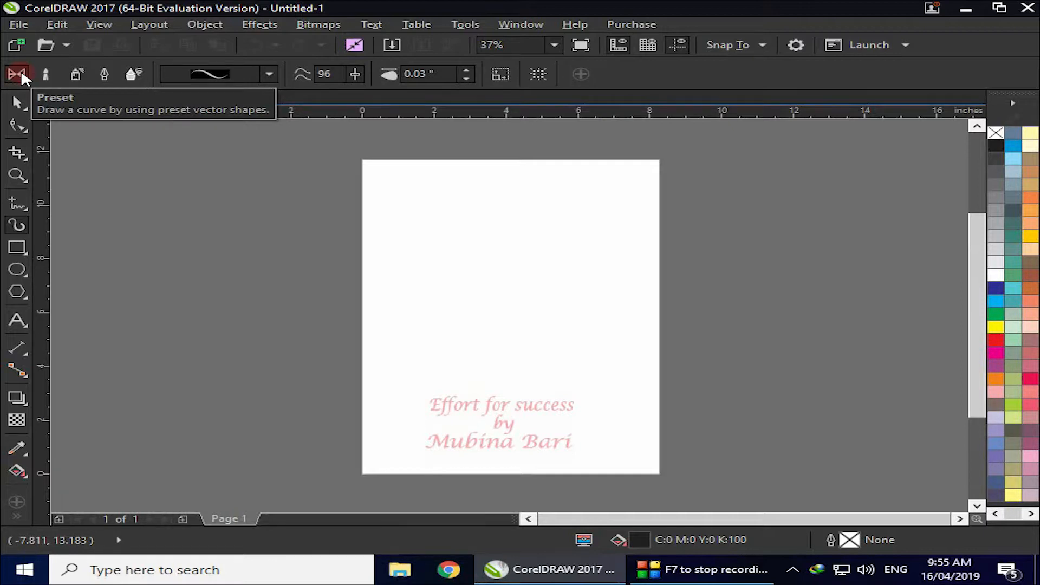
# Look through the available preset stroke shapes of the Artistic Media tool and close the list without choosing one
pyautogui.click(271, 75)
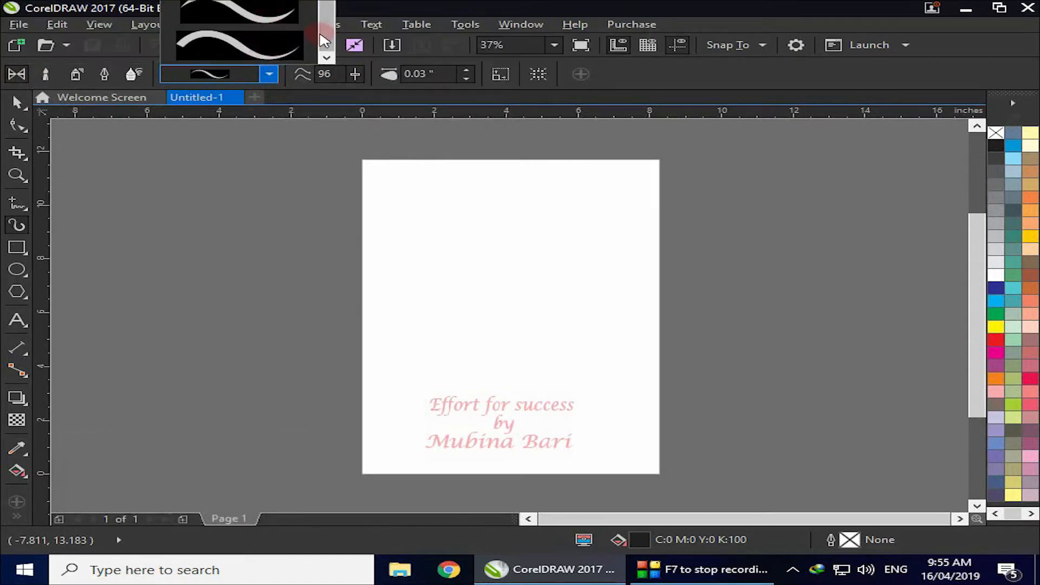
pyautogui.click(327, 51)
pyautogui.moveTo(326, 51)
pyautogui.mouseDown()
pyautogui.moveTo(325, 10)
pyautogui.moveTo(327, 62)
pyautogui.mouseUp()
pyautogui.click(326, 58)
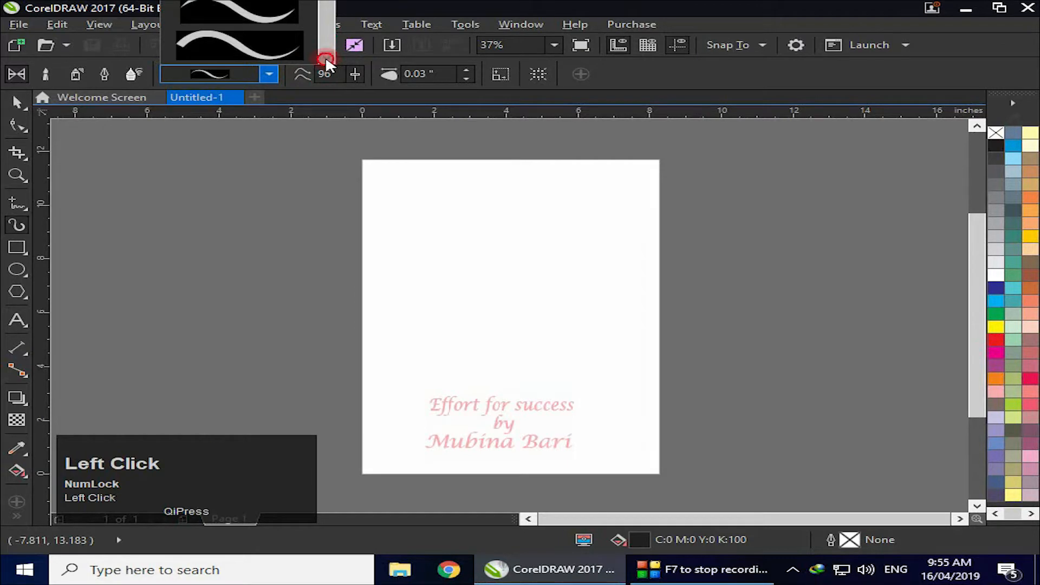
pyautogui.click(325, 8)
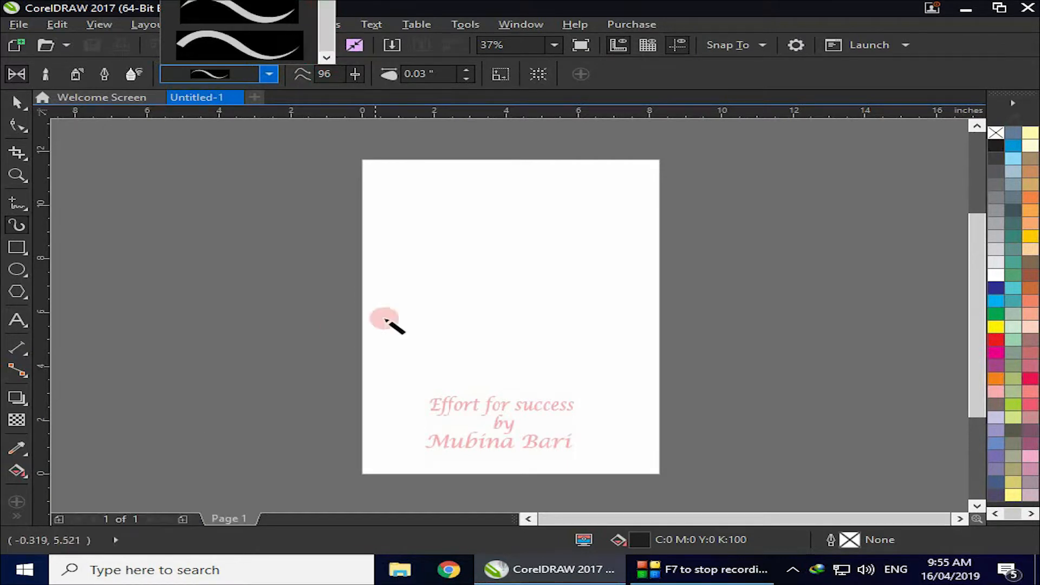
pyautogui.moveTo(268, 50)
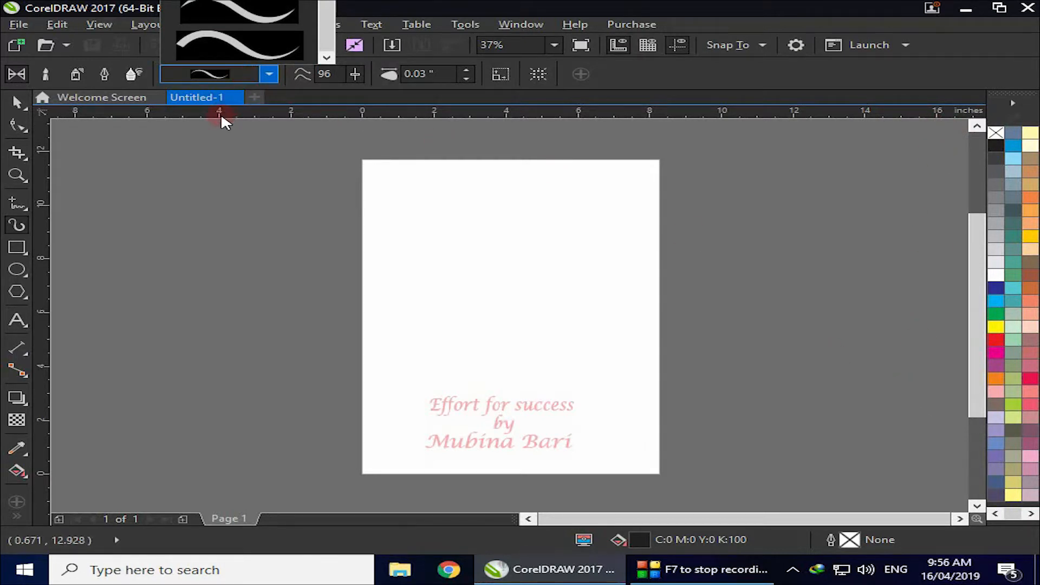
pyautogui.click(228, 151)
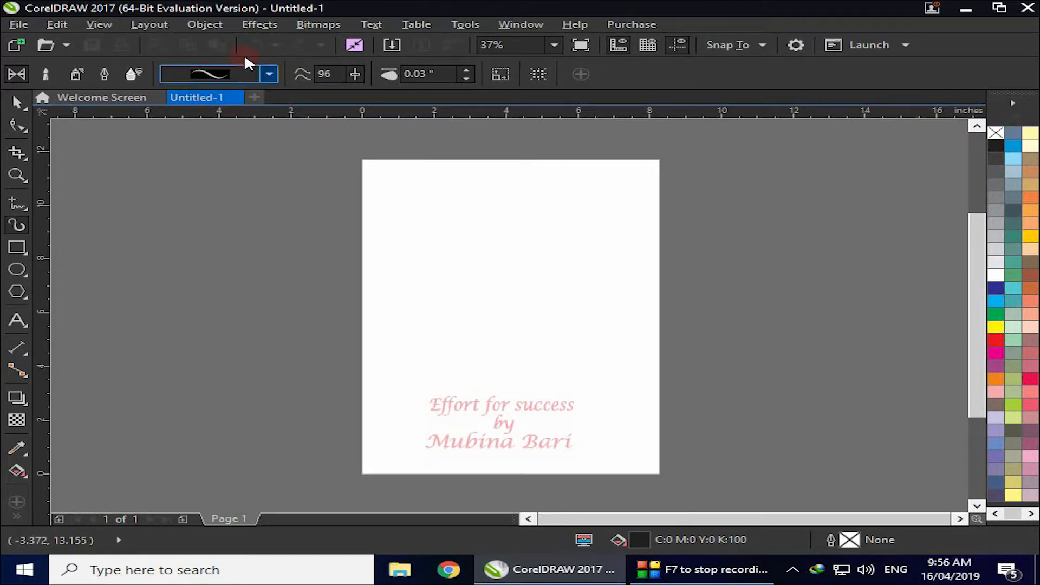
# Open the Artistic Media docker from the Effects dockers
pyautogui.click(268, 27)
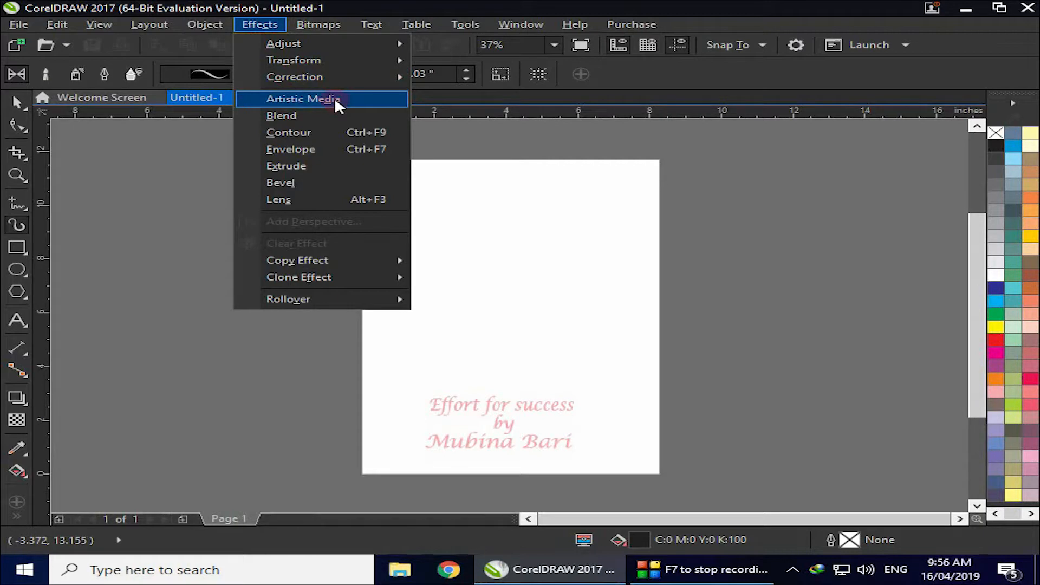
pyautogui.moveTo(482, 21)
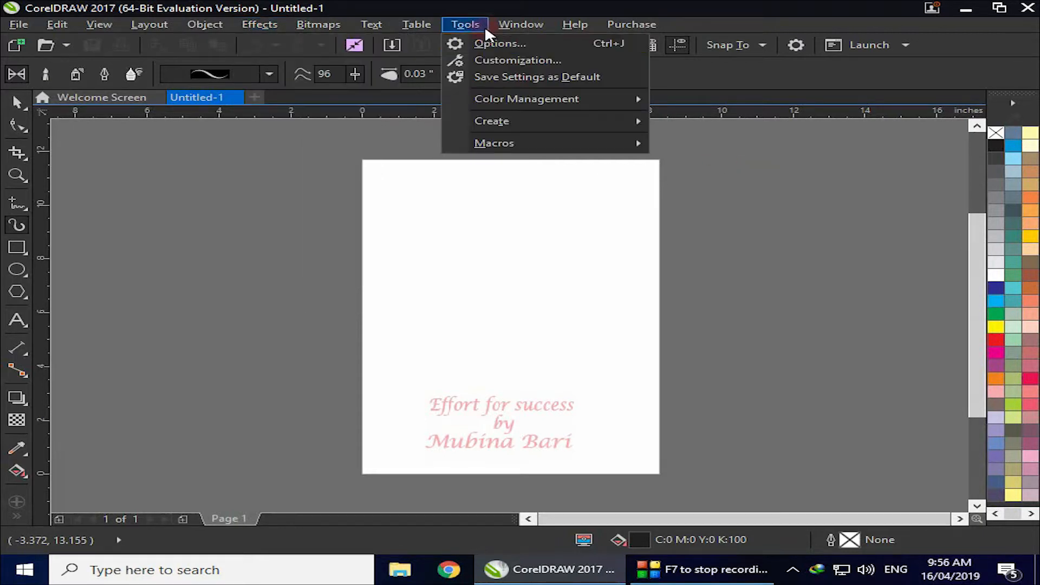
pyautogui.moveTo(528, 20)
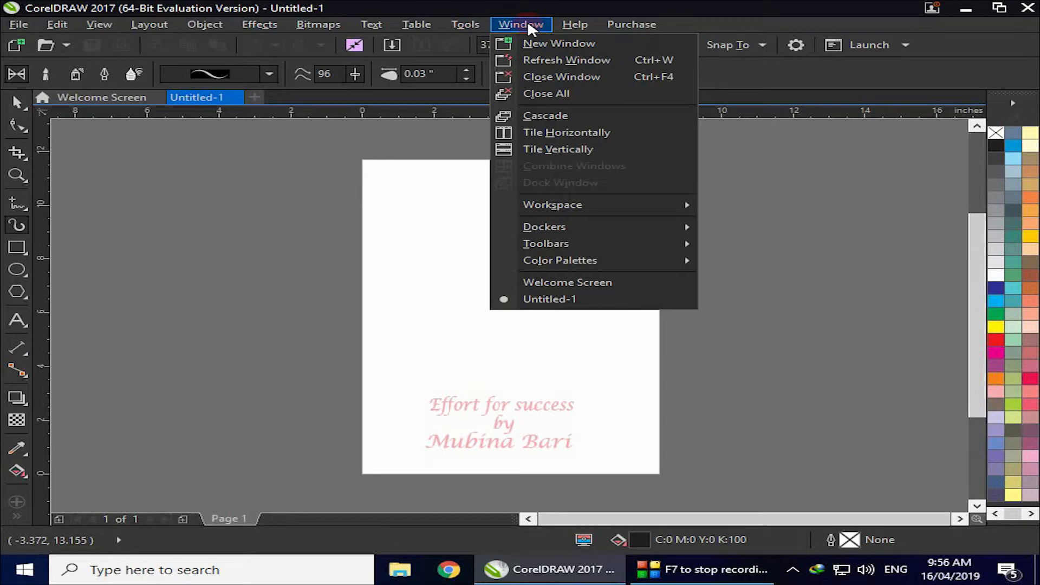
pyautogui.click(563, 227)
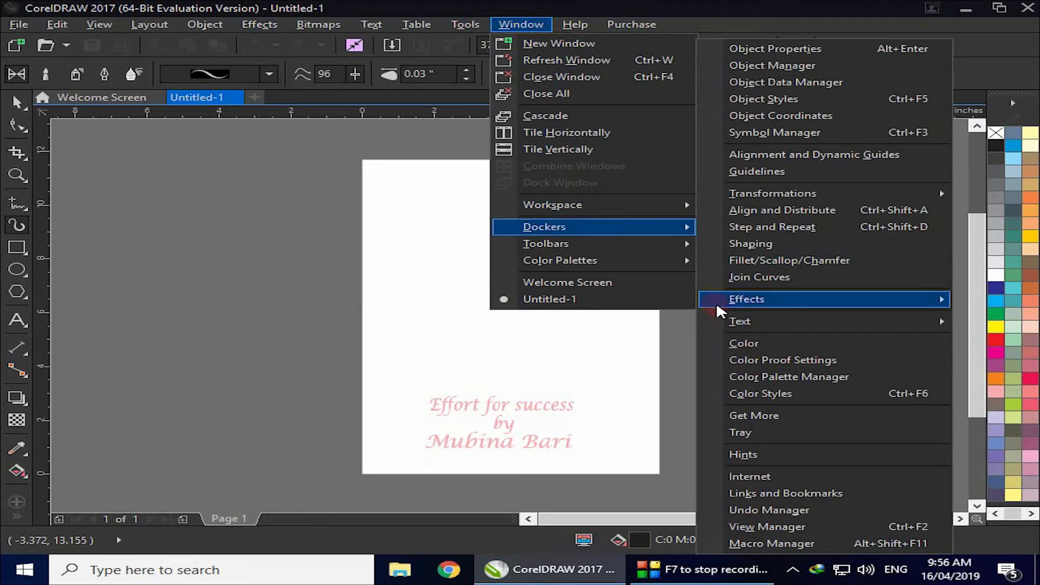
pyautogui.click(748, 304)
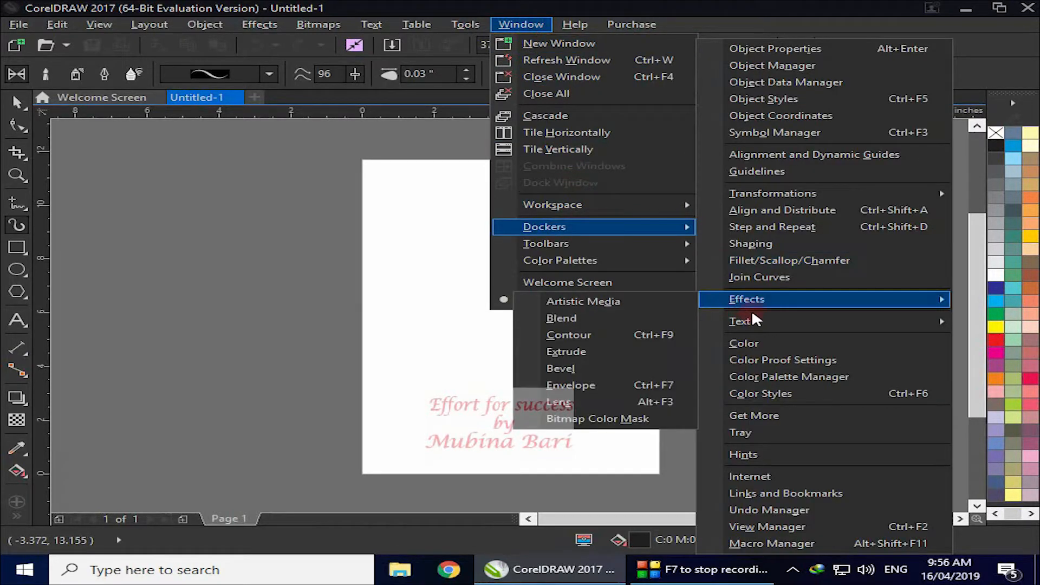
pyautogui.click(610, 301)
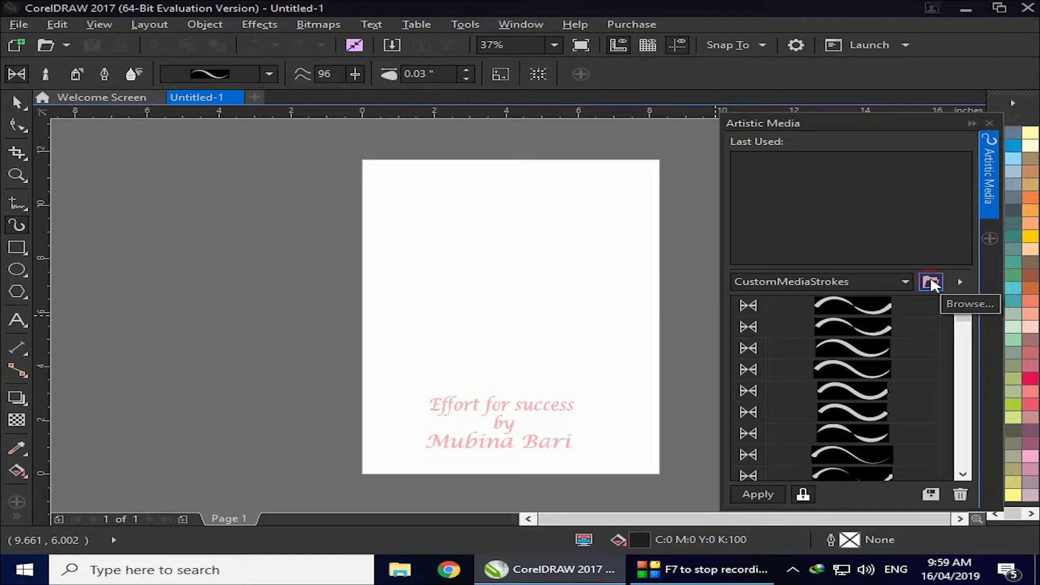
# Pick the first preset stroke in the Artistic Media docker and hide the Preset strokes from its list
pyautogui.click(44, 72)
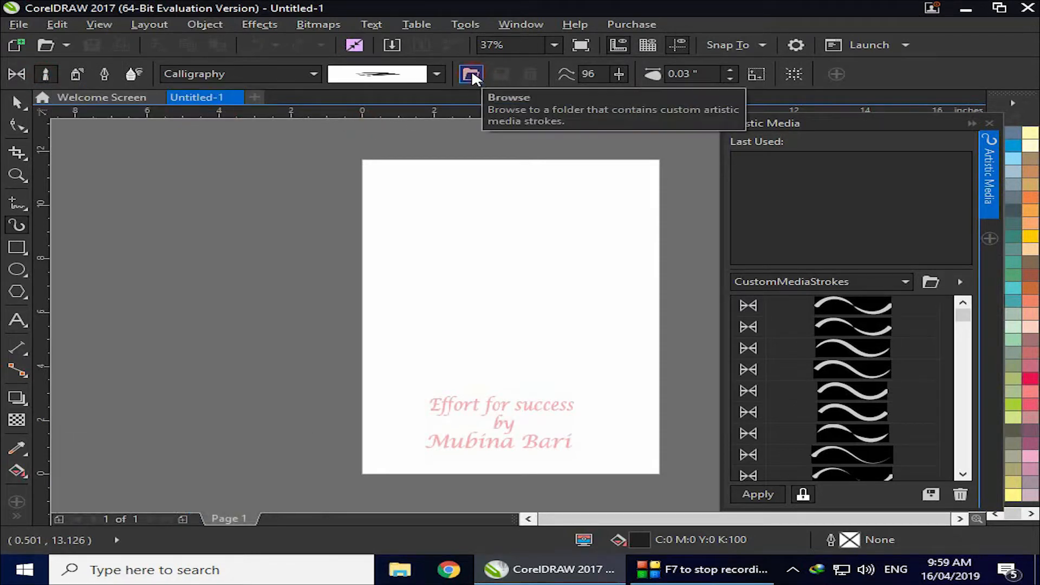
pyautogui.click(852, 304)
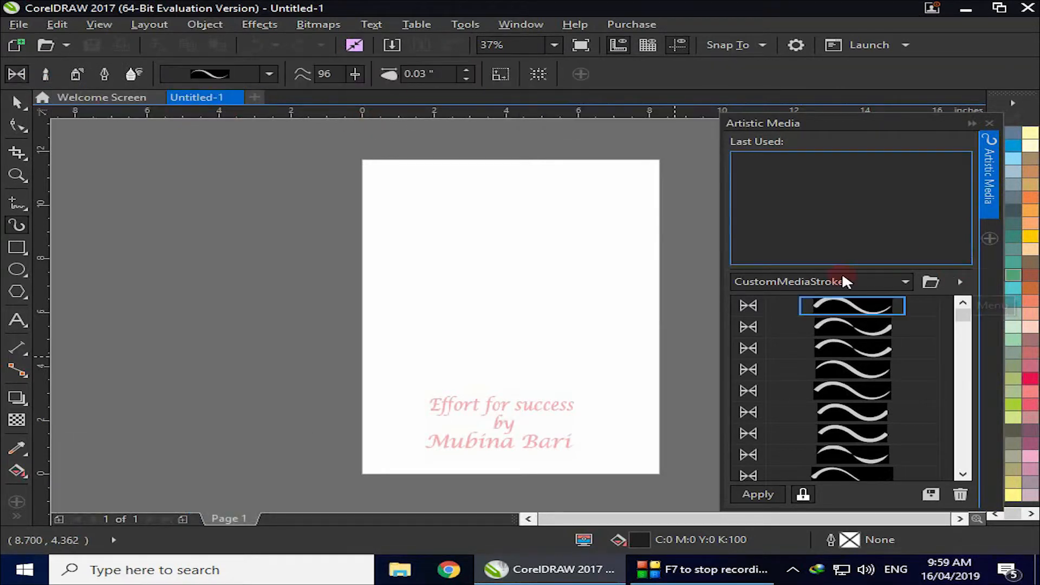
pyautogui.click(961, 284)
pyautogui.click(960, 284)
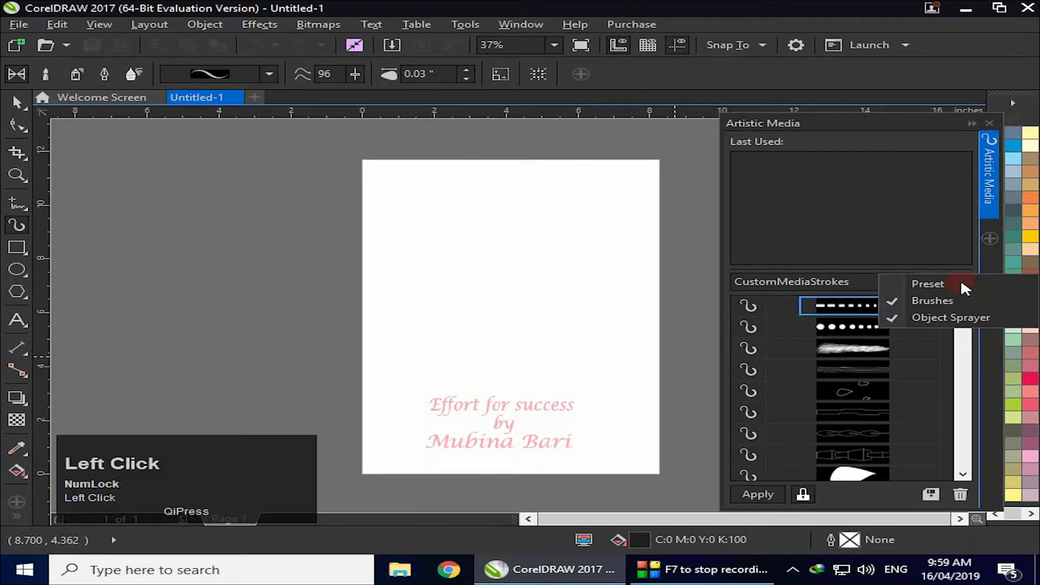
pyautogui.click(936, 287)
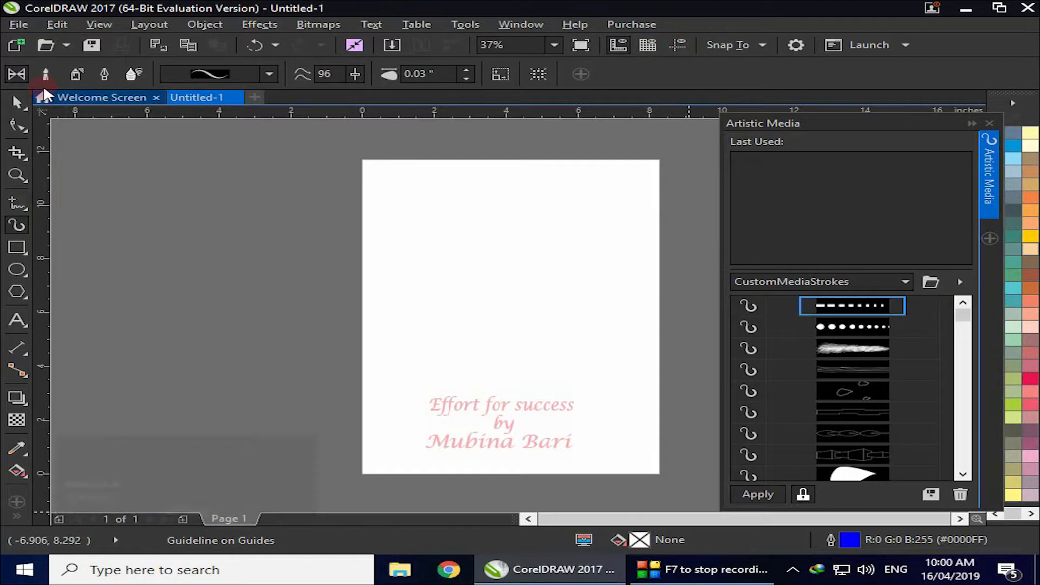
# Show the Preset strokes in the Artistic Media docker's list again
pyautogui.click(77, 74)
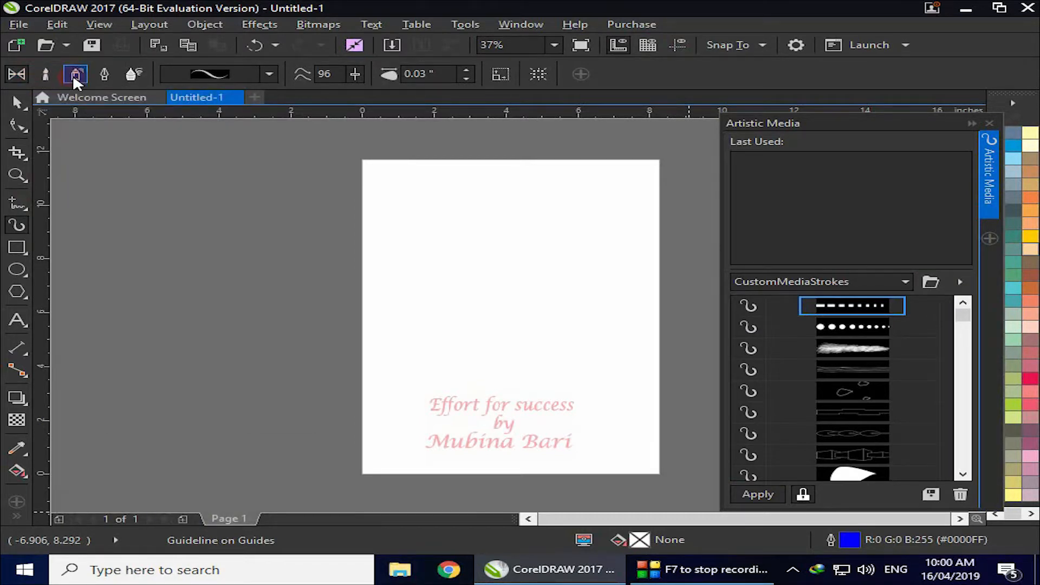
pyautogui.click(960, 281)
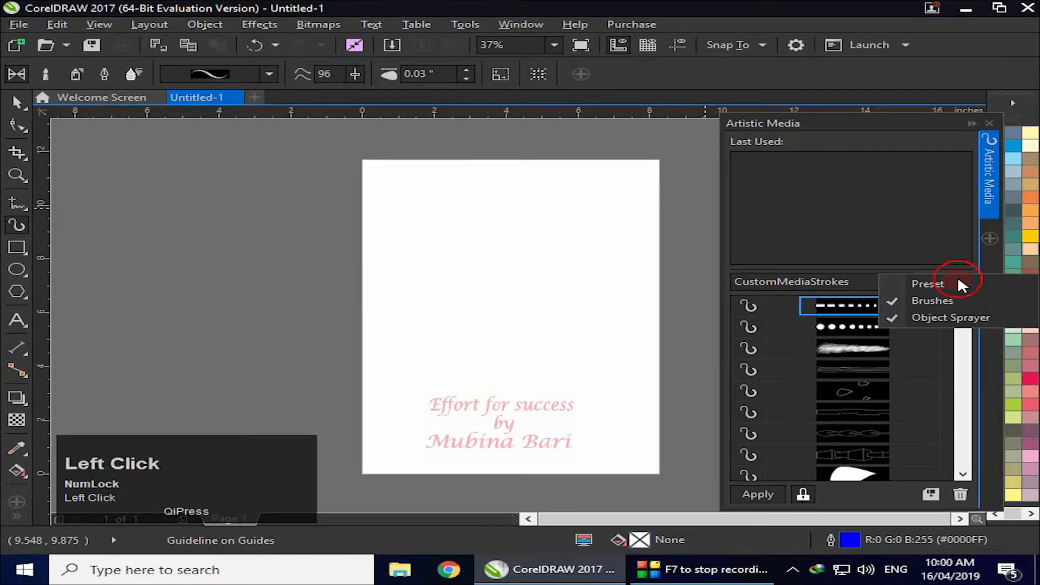
pyautogui.click(892, 283)
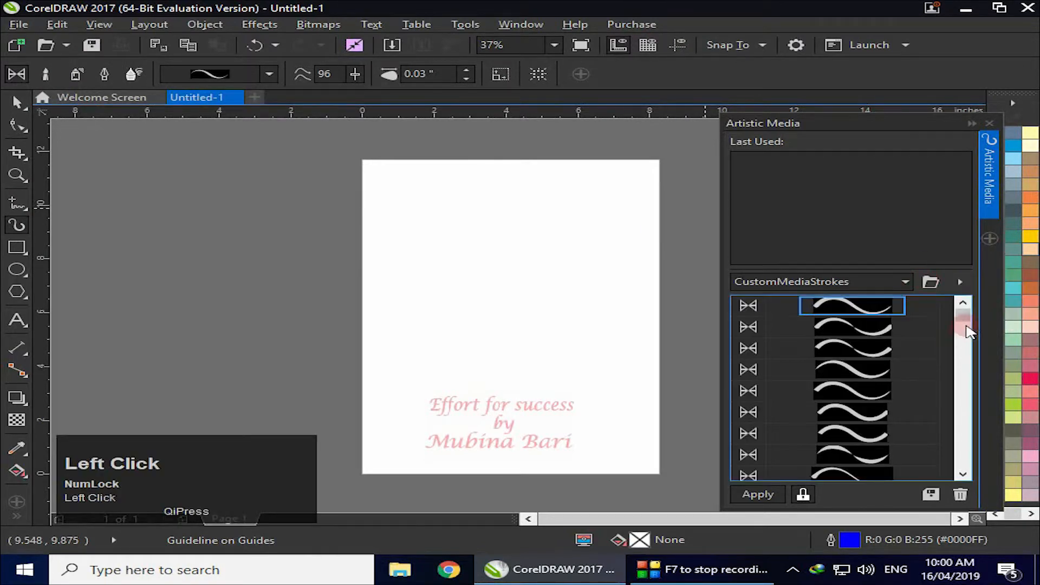
pyautogui.moveTo(962, 319)
pyautogui.mouseDown()
pyautogui.moveTo(962, 473)
pyautogui.moveTo(953, 303)
pyautogui.mouseUp()
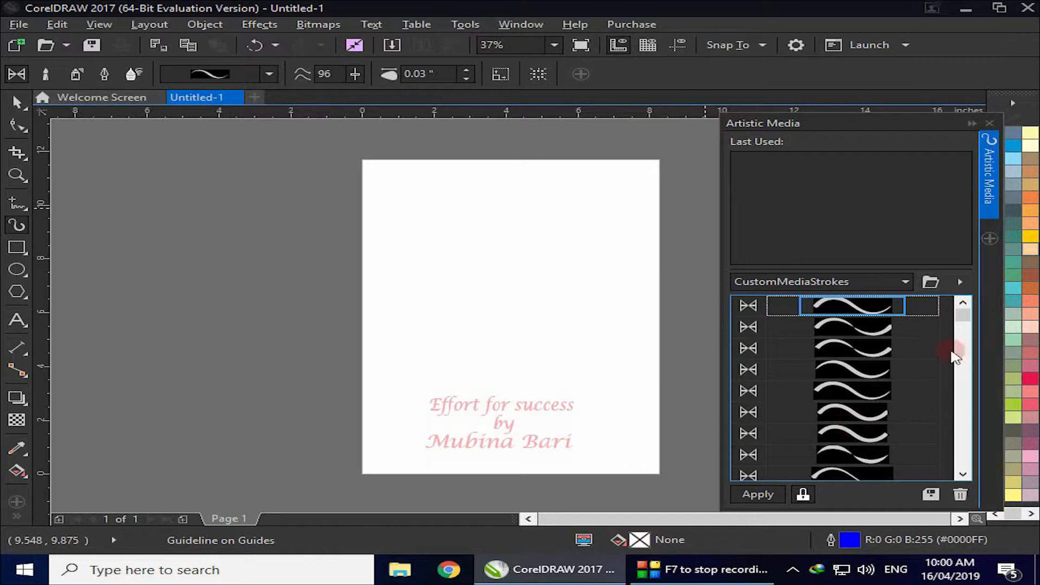
# Hide the Brushes and Object Sprayer strokes from the Artistic Media docker's list
pyautogui.click(959, 282)
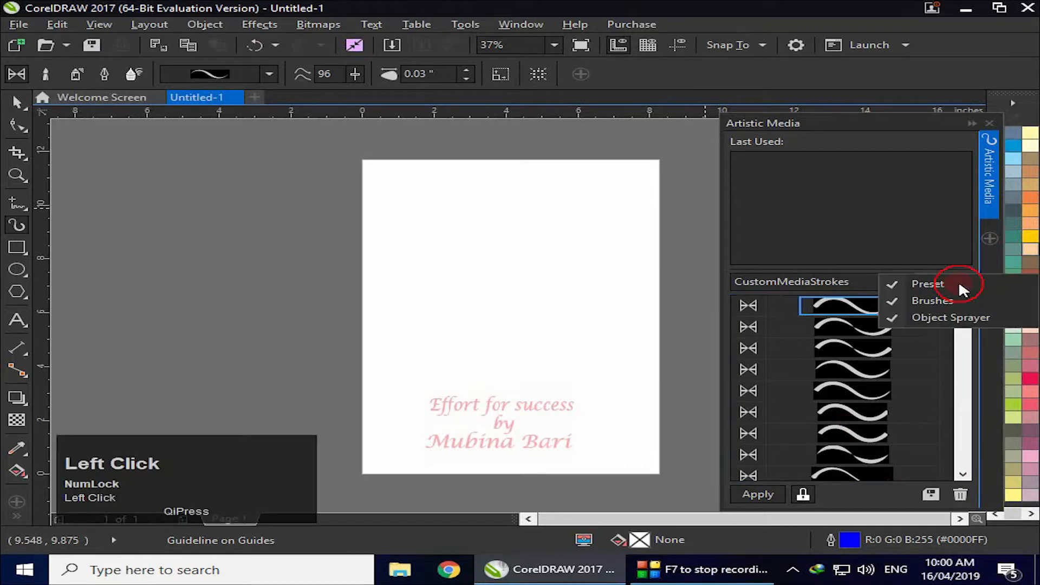
pyautogui.click(889, 300)
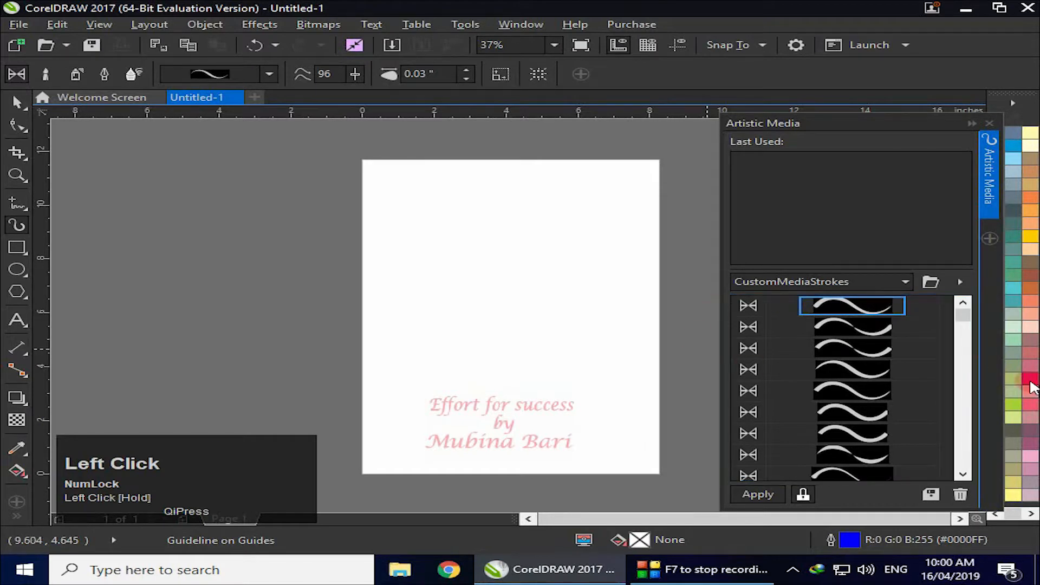
pyautogui.moveTo(963, 314)
pyautogui.mouseDown()
pyautogui.moveTo(970, 458)
pyautogui.moveTo(961, 303)
pyautogui.mouseUp()
pyautogui.click(959, 281)
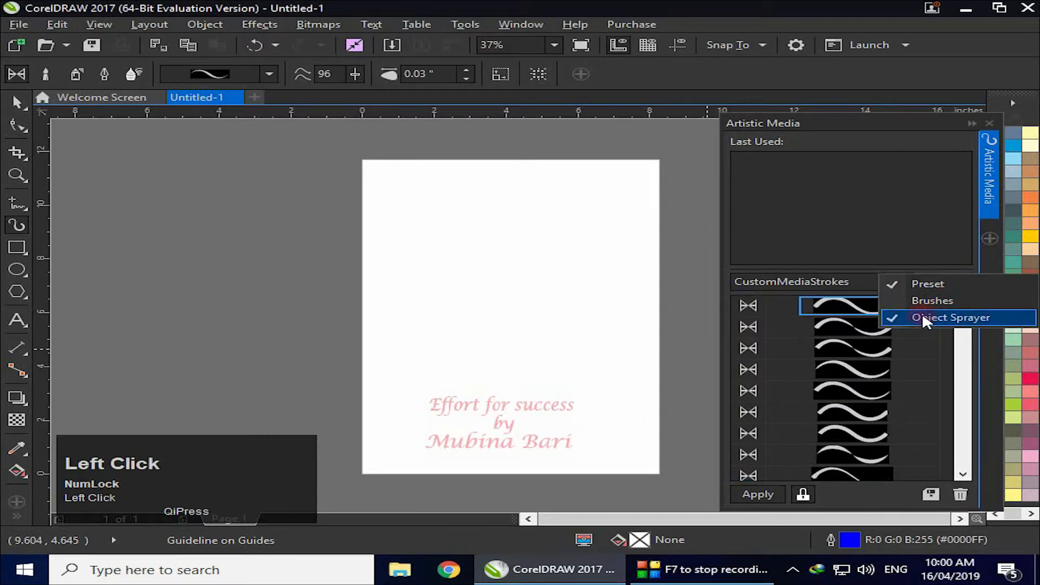
pyautogui.click(893, 316)
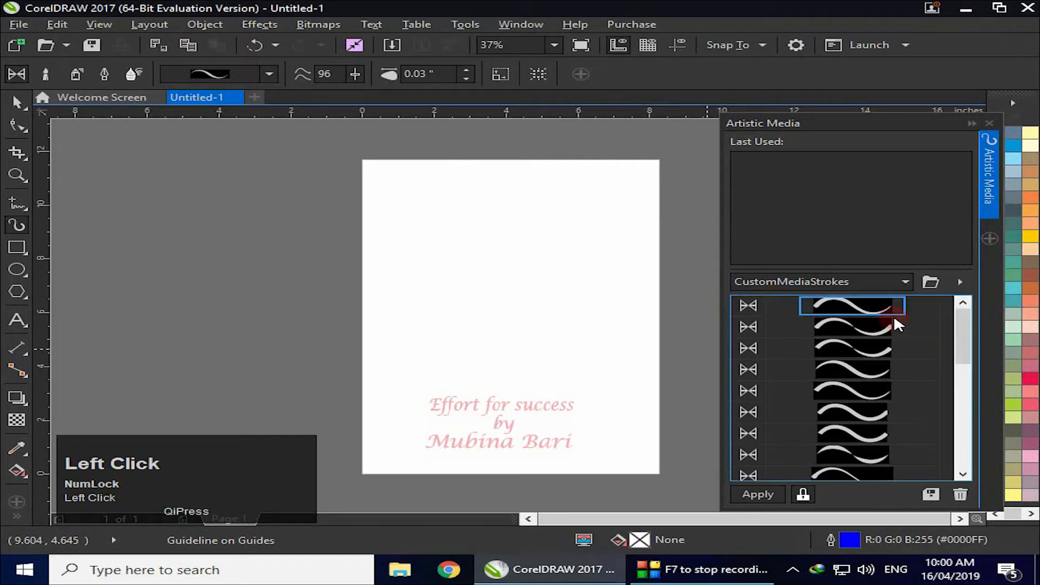
pyautogui.moveTo(964, 328)
pyautogui.mouseDown()
pyautogui.moveTo(966, 319)
pyautogui.moveTo(961, 417)
pyautogui.moveTo(965, 318)
pyautogui.mouseUp()
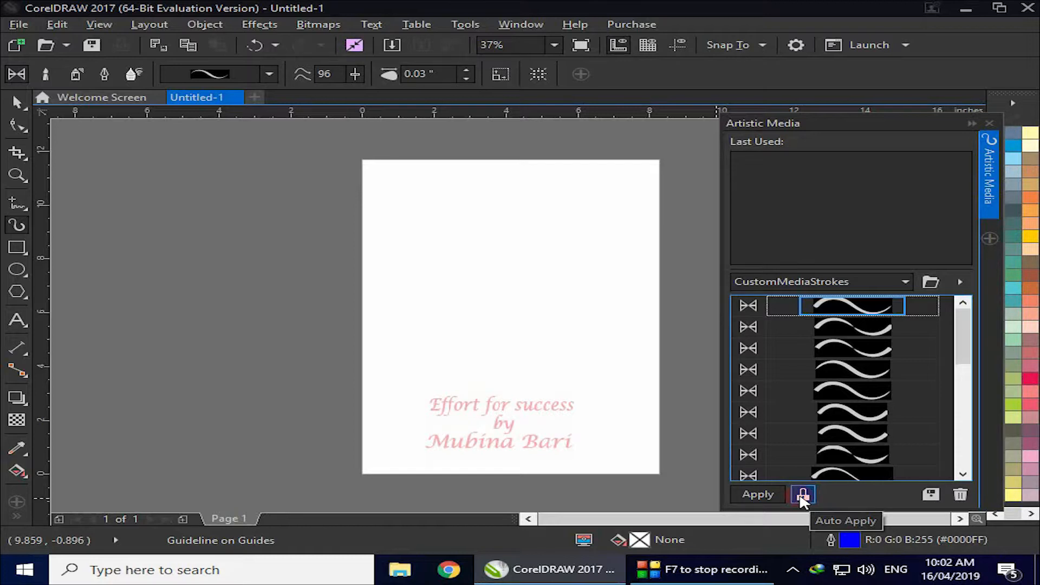
# Apply the first preset stroke from the docker and check the preset strokes offered by the Artistic Media tool
pyautogui.click(837, 420)
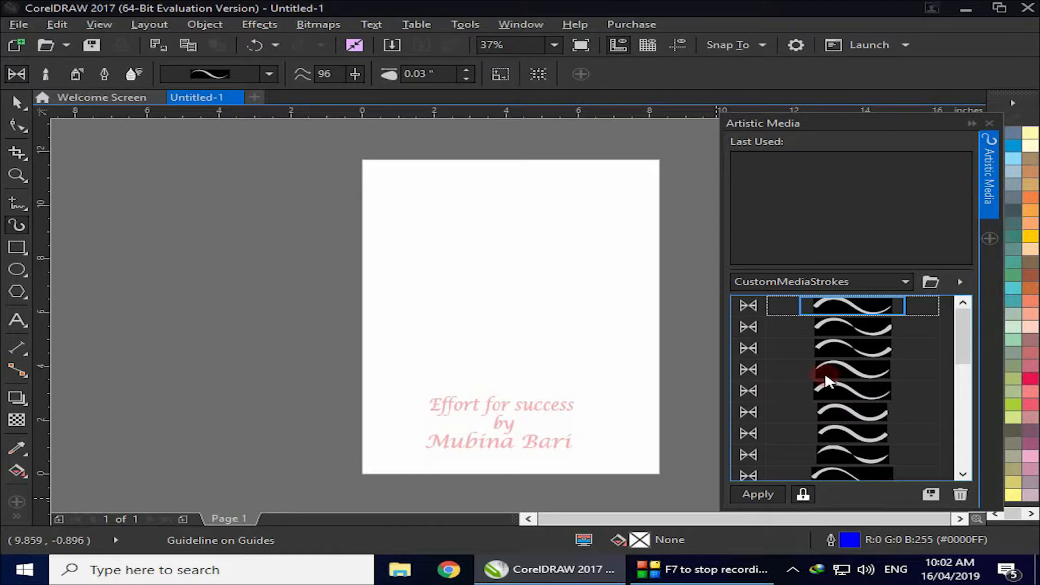
pyautogui.click(760, 496)
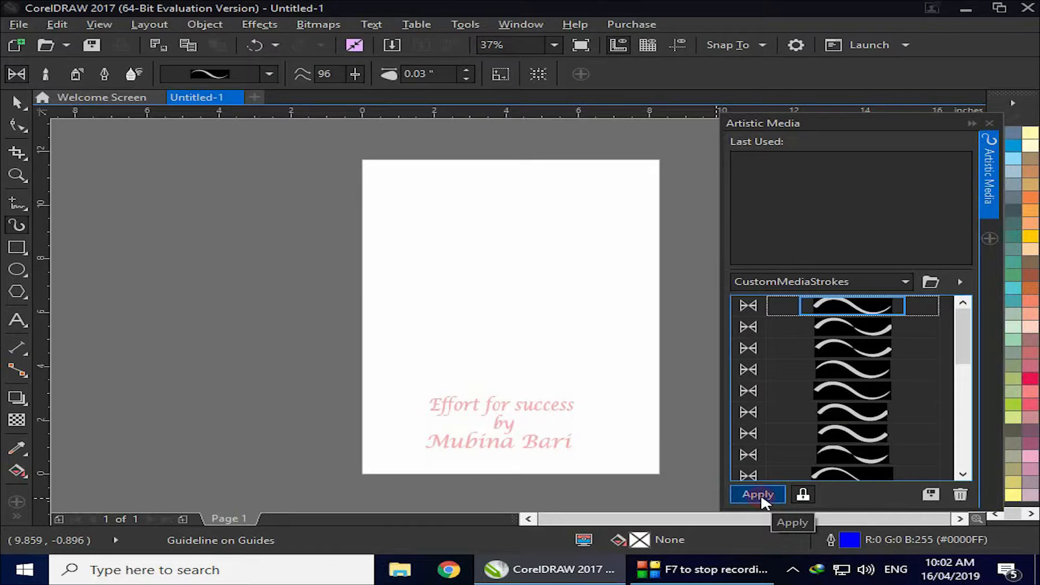
pyautogui.click(17, 232)
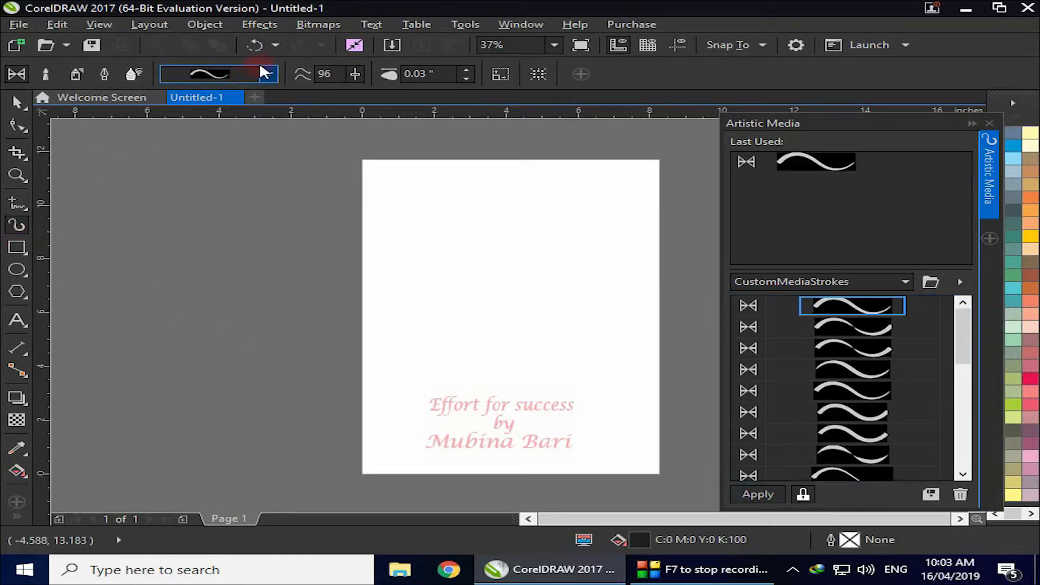
pyautogui.click(269, 74)
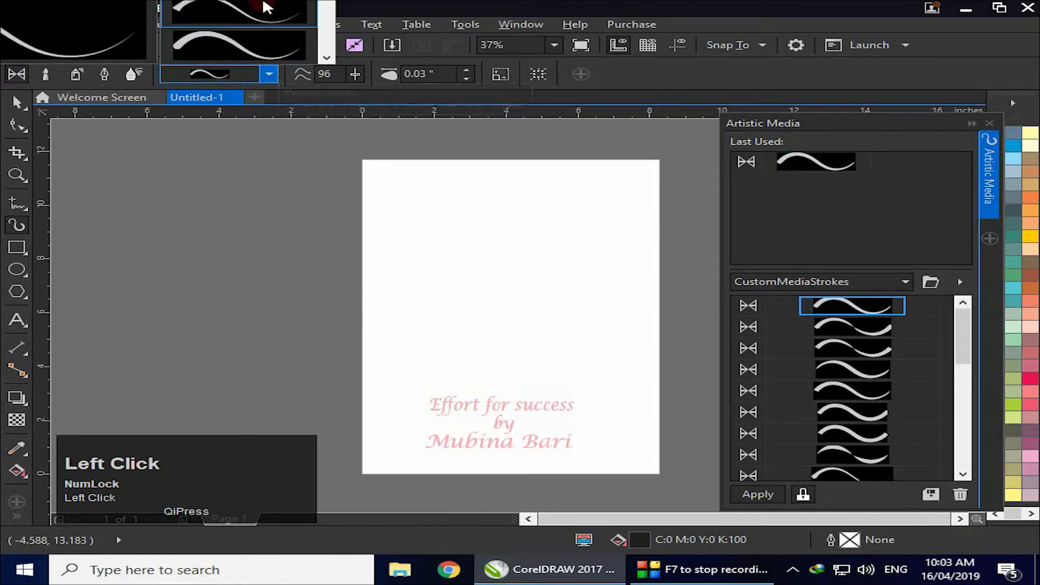
pyautogui.click(261, 74)
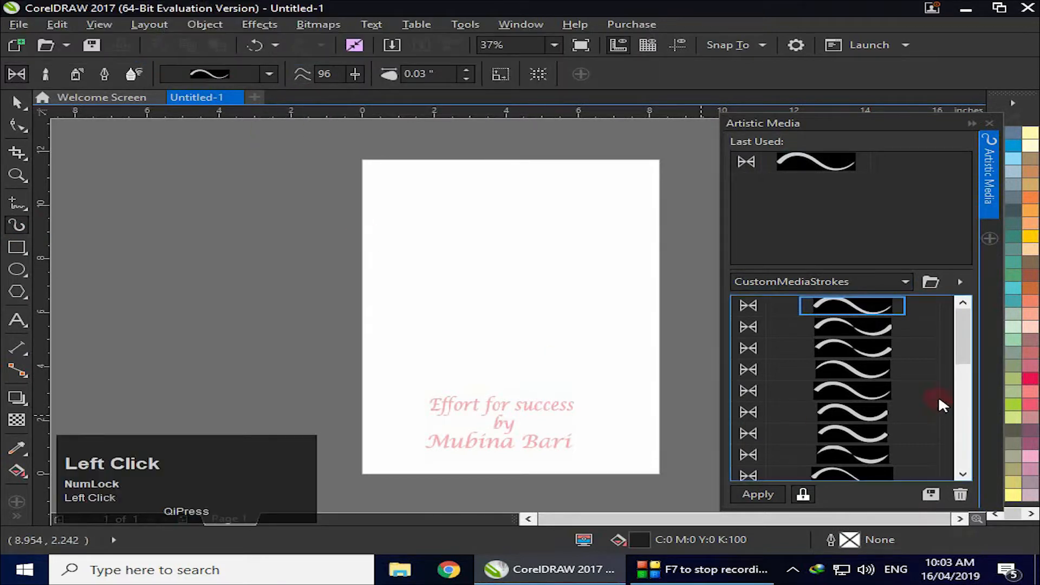
# Draw an S-shaped wave across the page with the third preset stroke and set its stroke width to 0.4 inches
pyautogui.click(861, 351)
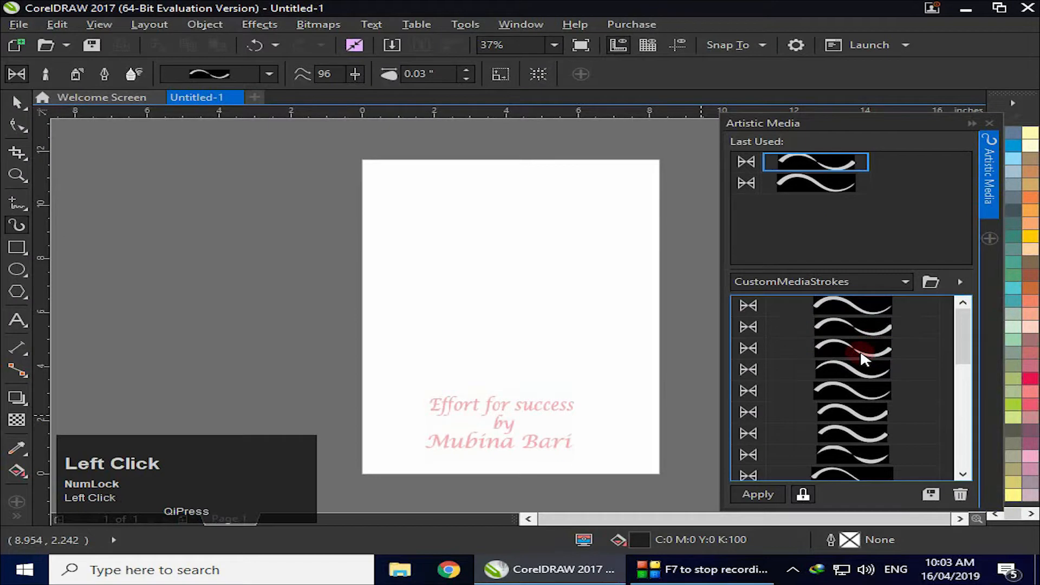
pyautogui.moveTo(397, 321)
pyautogui.mouseDown()
pyautogui.moveTo(466, 285)
pyautogui.moveTo(568, 348)
pyautogui.moveTo(618, 325)
pyautogui.moveTo(629, 297)
pyautogui.mouseUp()
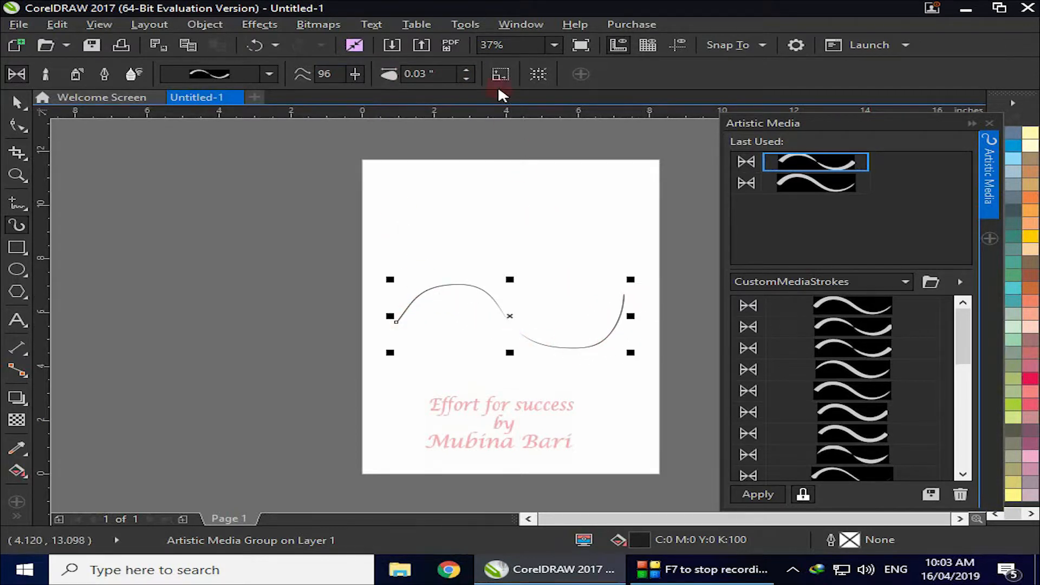
pyautogui.click(467, 71)
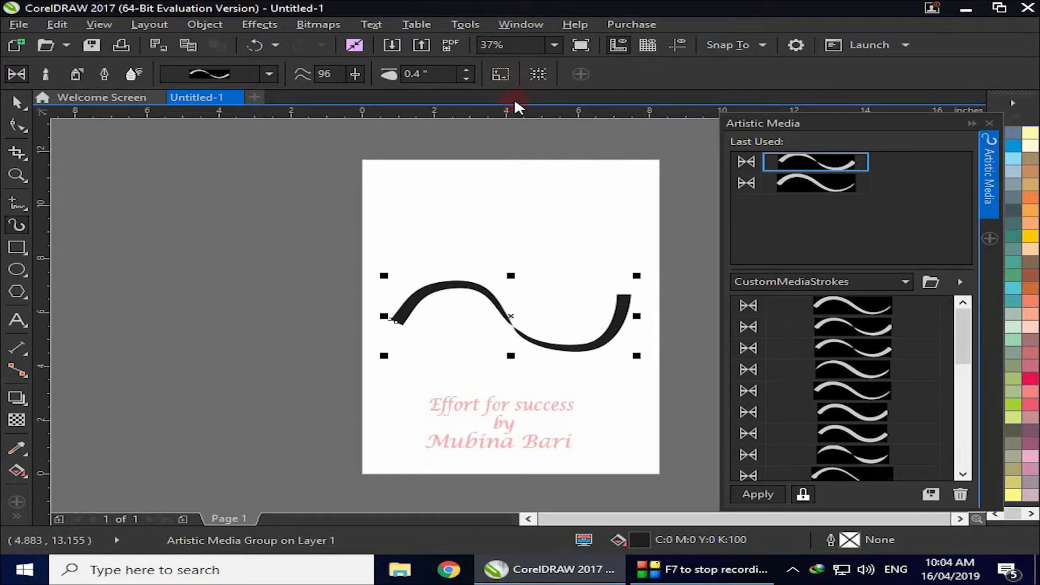
# Resize the wave by its corners with stroke scaling off, leaving it extending slightly past the page's right edge
pyautogui.click(17, 103)
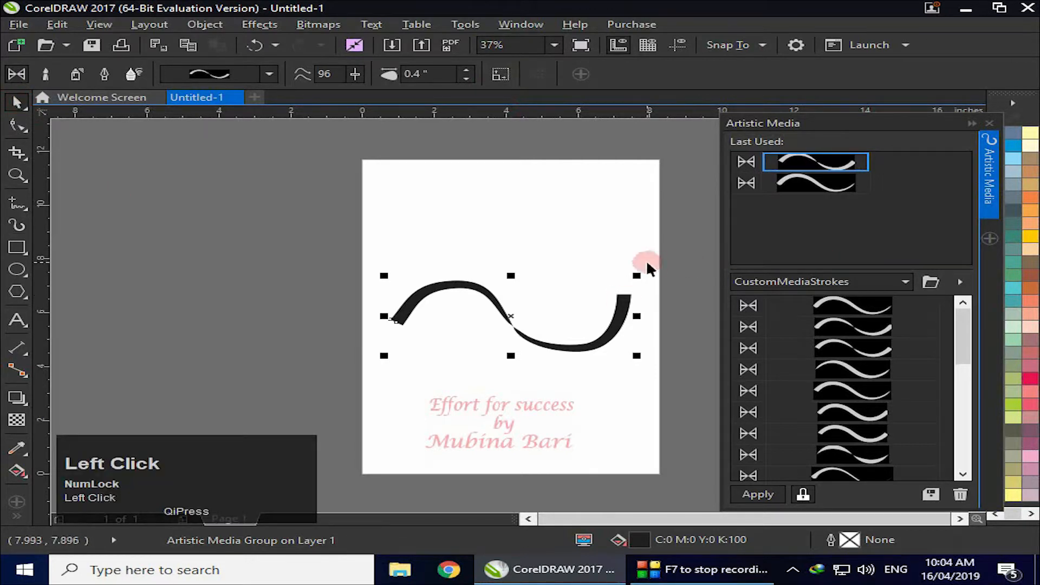
pyautogui.moveTo(635, 273); pyautogui.dragTo(490, 353)
pyautogui.moveTo(430, 345); pyautogui.dragTo(699, 264)
pyautogui.moveTo(629, 274); pyautogui.dragTo(678, 260)
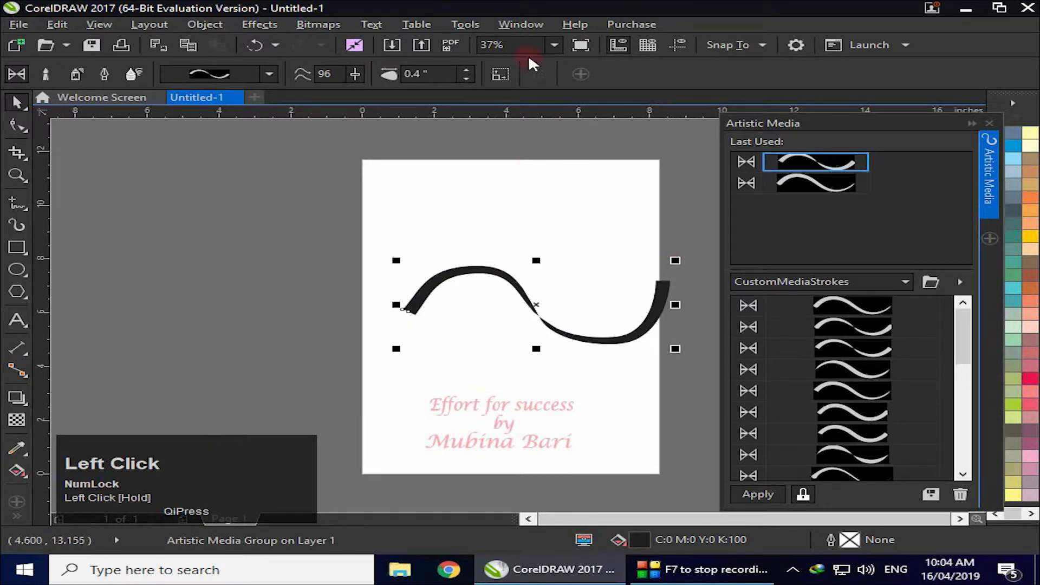
# Turn on scaling the stroke with the object, shrink the wave, and enlarge it again to roughly the page width
pyautogui.click(499, 76)
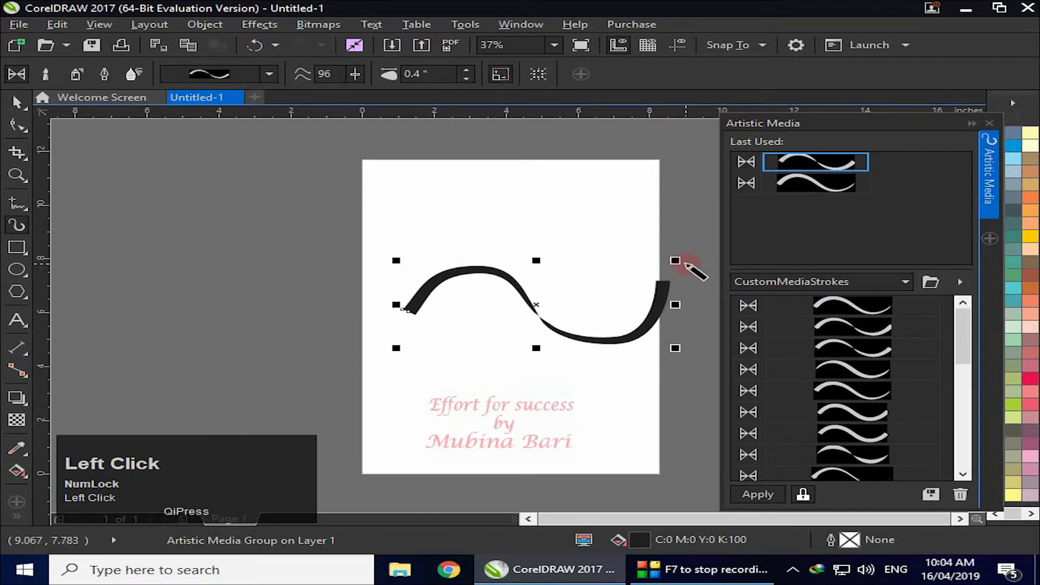
pyautogui.moveTo(675, 260); pyautogui.dragTo(508, 313)
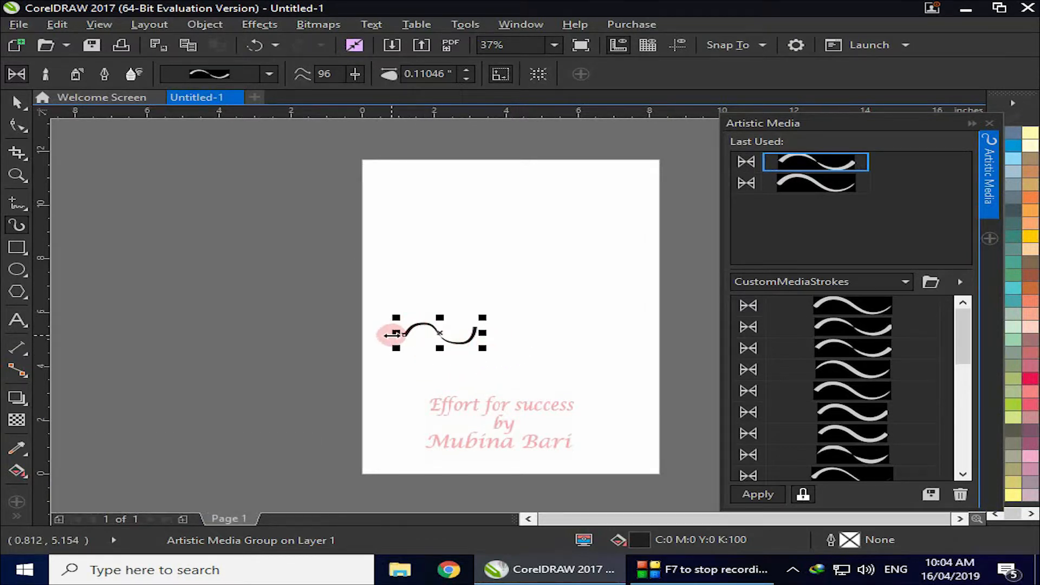
pyautogui.moveTo(482, 348)
pyautogui.mouseDown()
pyautogui.moveTo(658, 416)
pyautogui.moveTo(669, 403)
pyautogui.mouseUp()
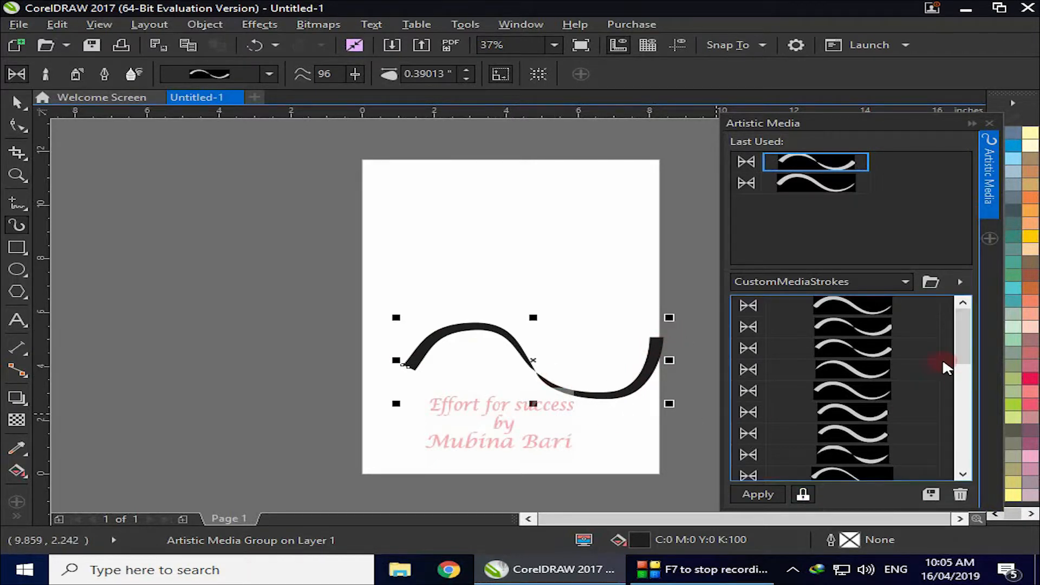
# Apply the fourth preset stroke to the wave and toggle the Auto Apply option
pyautogui.click(853, 369)
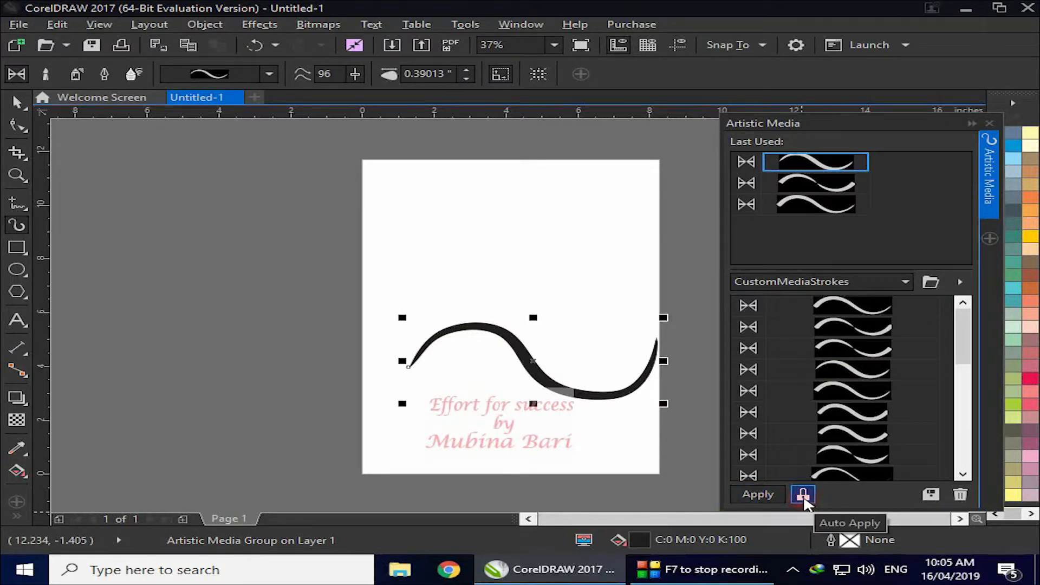
pyautogui.click(802, 494)
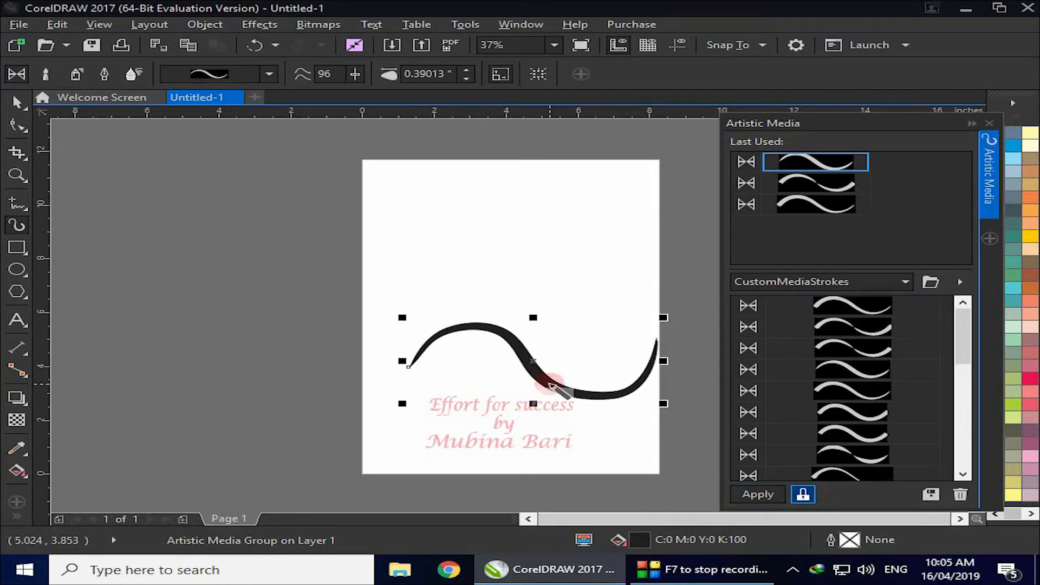
# Increase the wave's stroke width to about 0.56 inches
pyautogui.click(464, 70)
pyautogui.click(464, 70)
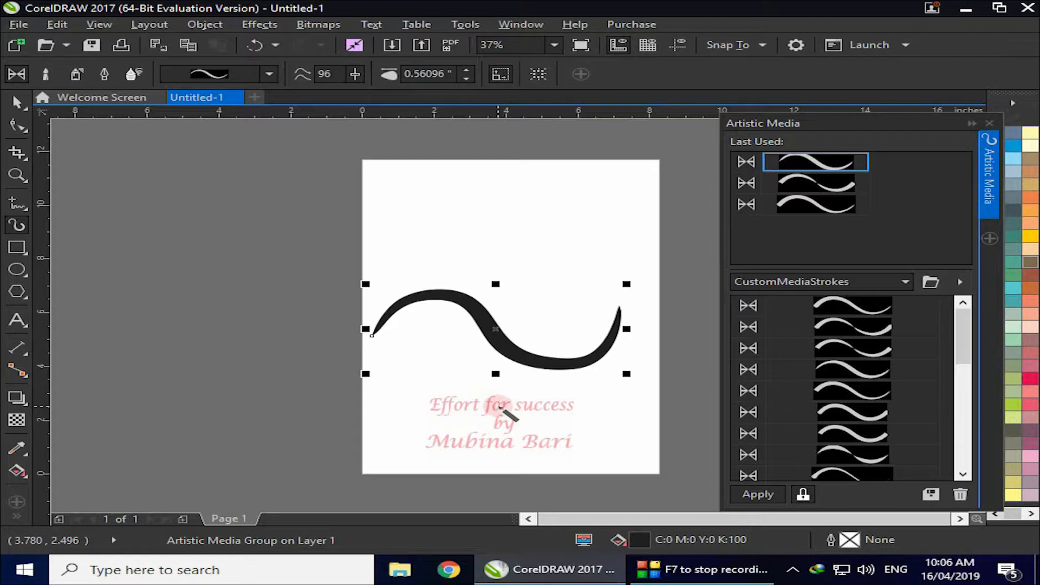
# Display the wave's curve nodes for editing with the Shape tool
pyautogui.click(561, 354)
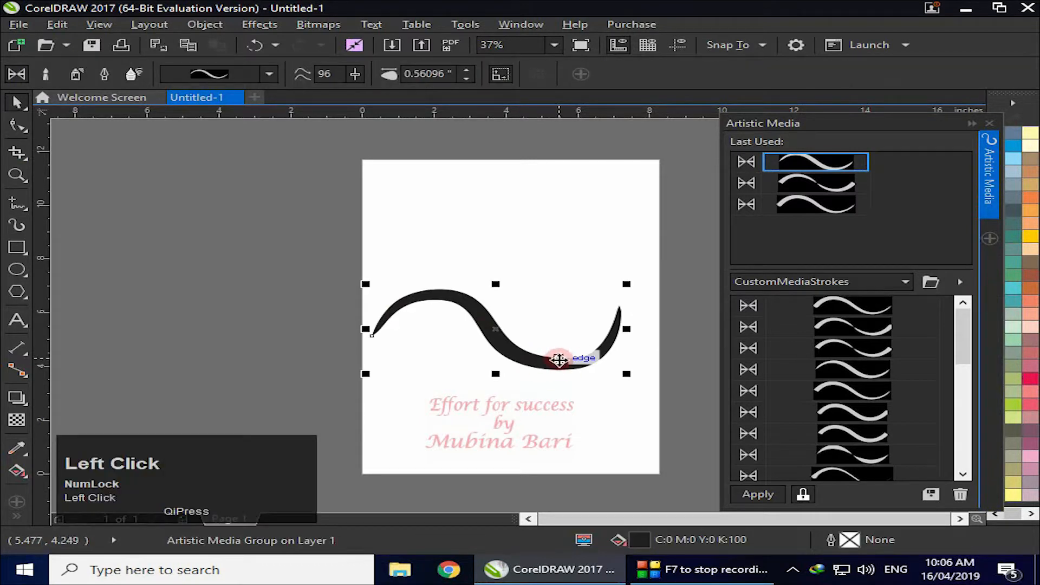
pyautogui.click(17, 126)
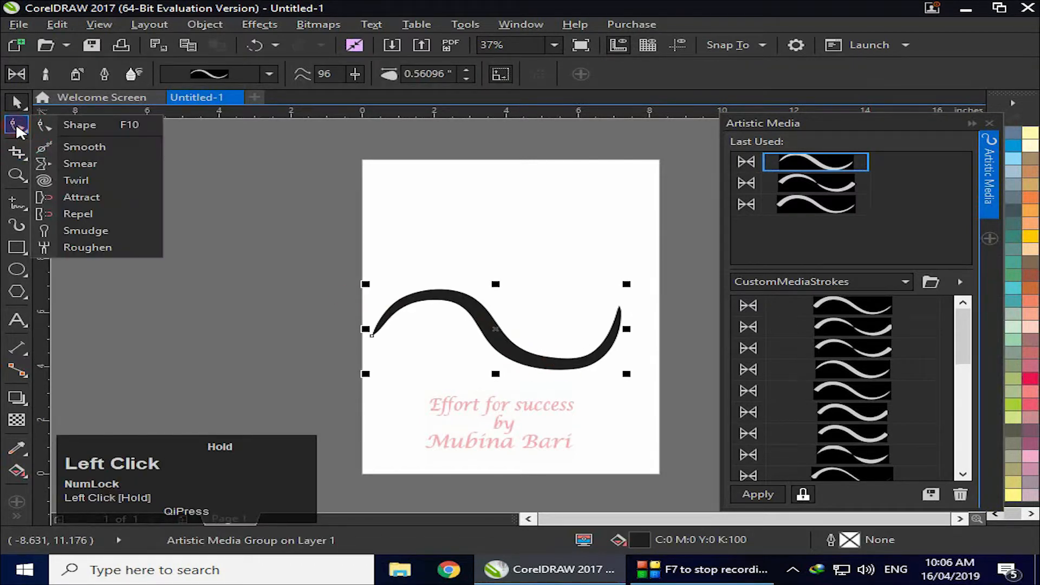
pyautogui.click(86, 125)
pyautogui.click(591, 359)
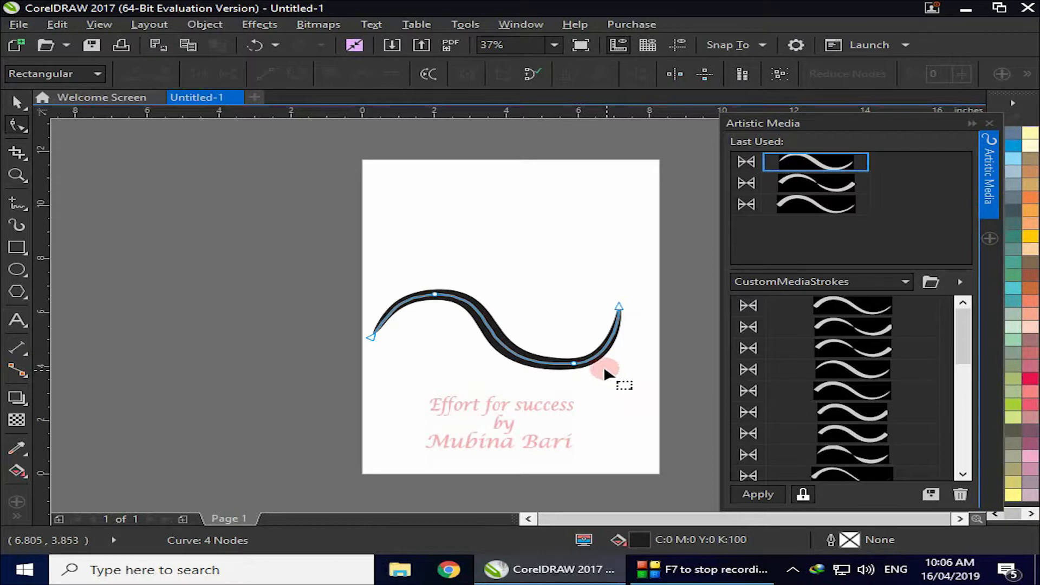
# Try deleting the two inner nodes of the wave's curve, and undo both deletions
pyautogui.click(574, 363)
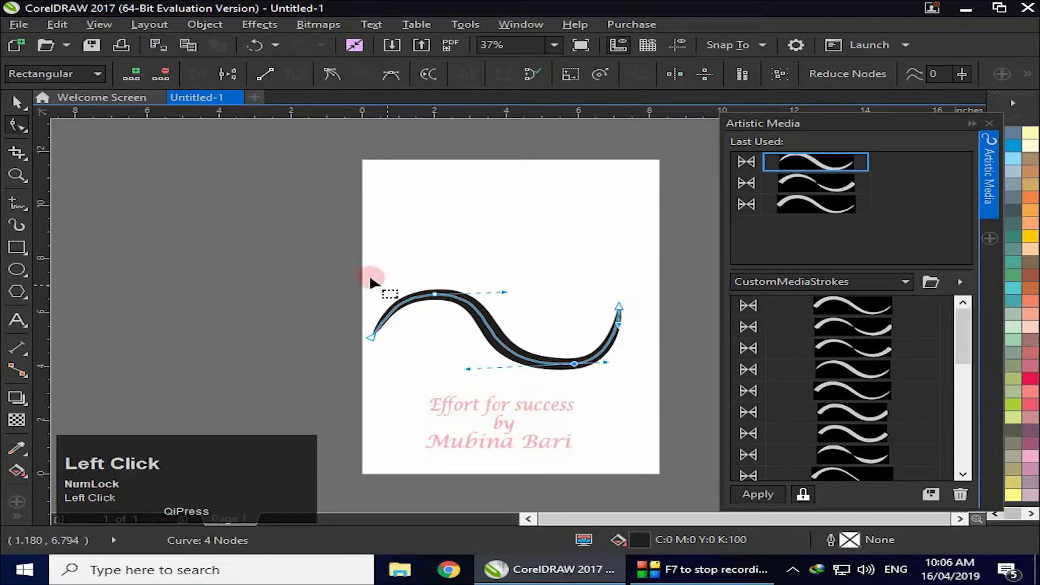
pyautogui.click(162, 72)
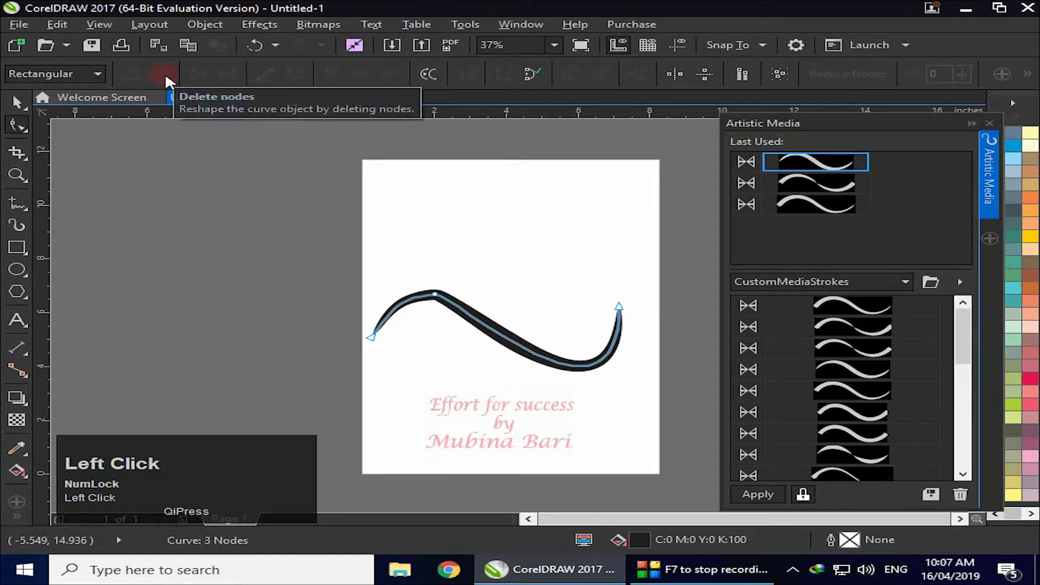
pyautogui.click(436, 296)
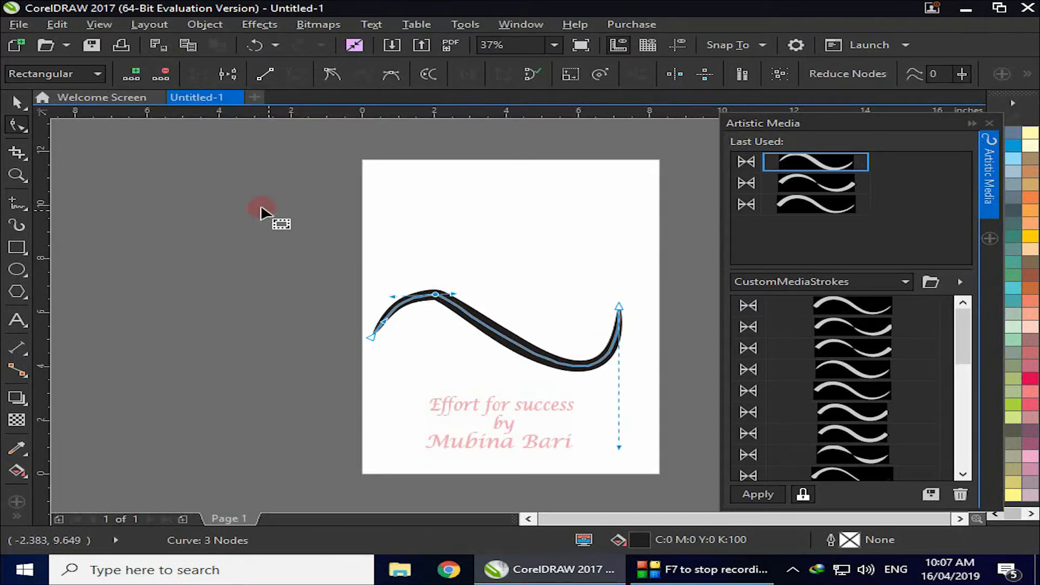
pyautogui.click(165, 67)
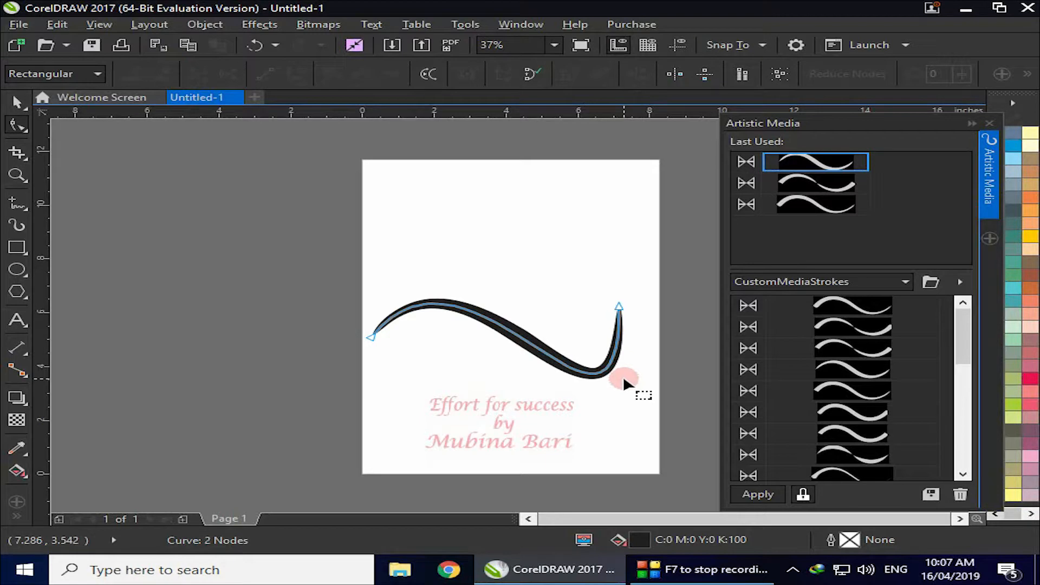
pyautogui.hotkey('ctrl', 'z')
pyautogui.hotkey('ctrl', 'z')
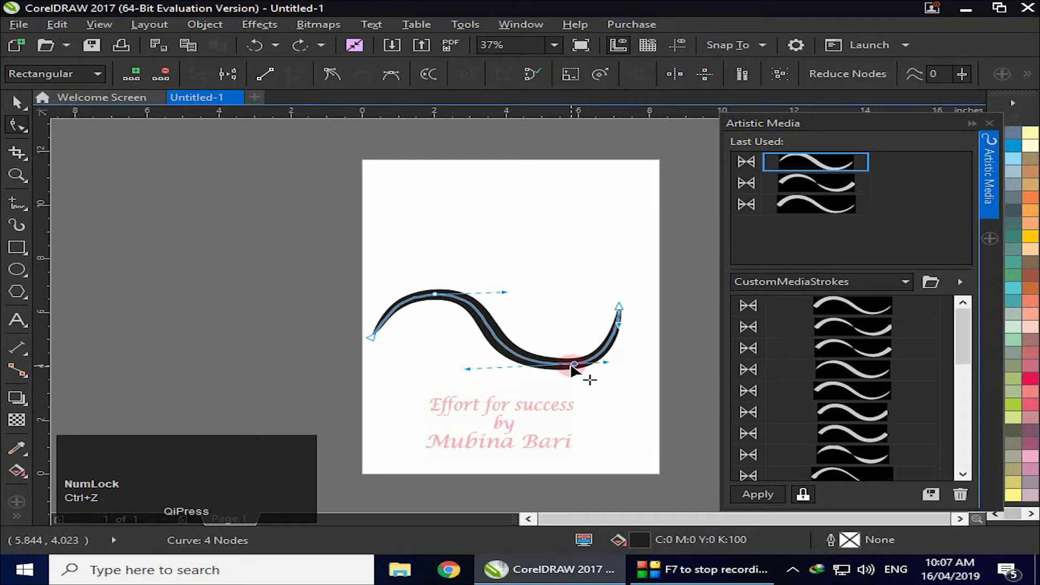
# Delete the wave's upper inner node, reshape the curve with the control handles of the remaining nodes, and deselect it
pyautogui.click(433, 294)
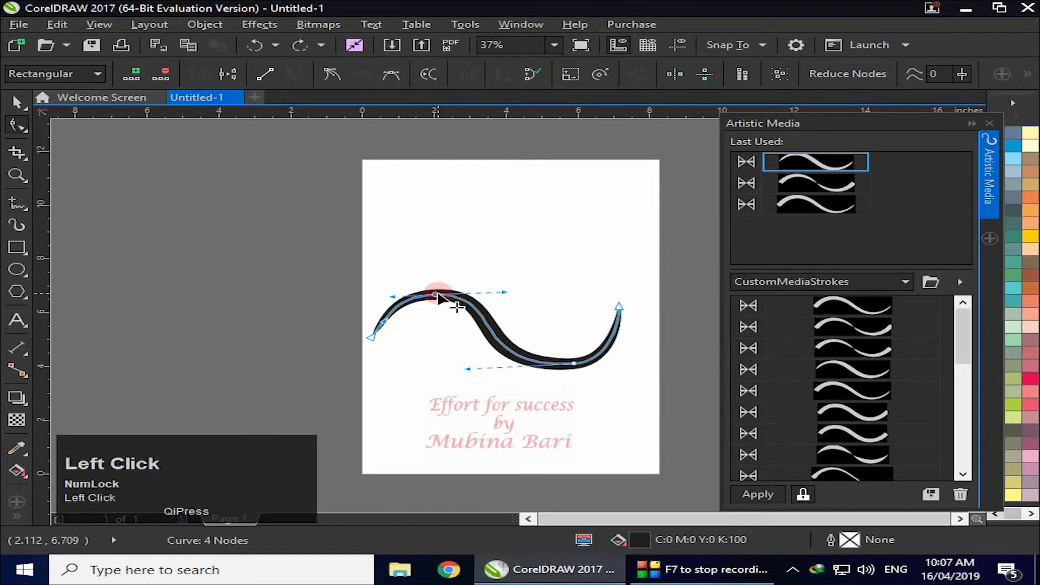
pyautogui.click(162, 72)
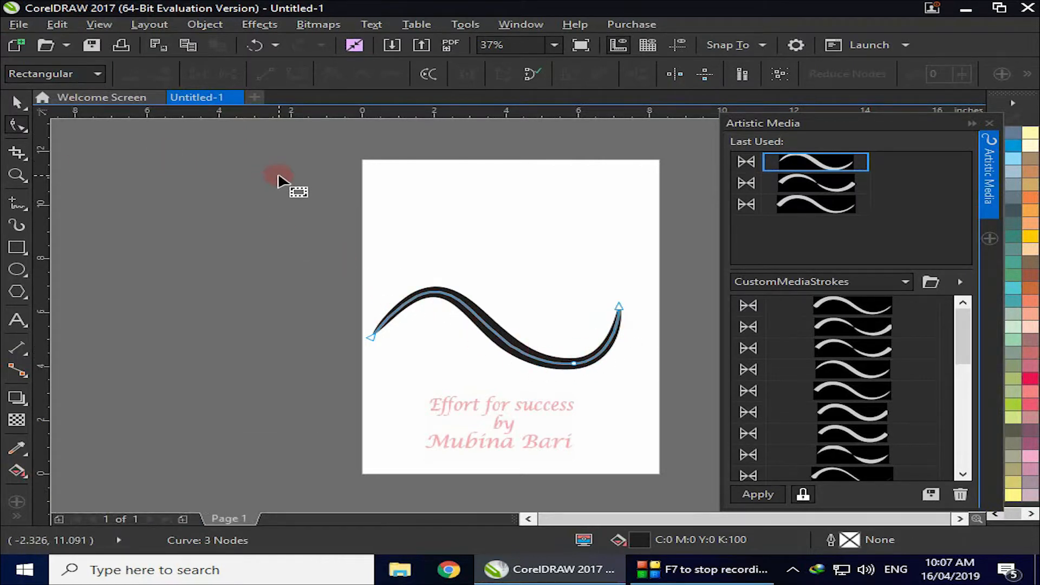
pyautogui.click(573, 363)
pyautogui.moveTo(602, 367); pyautogui.dragTo(616, 363)
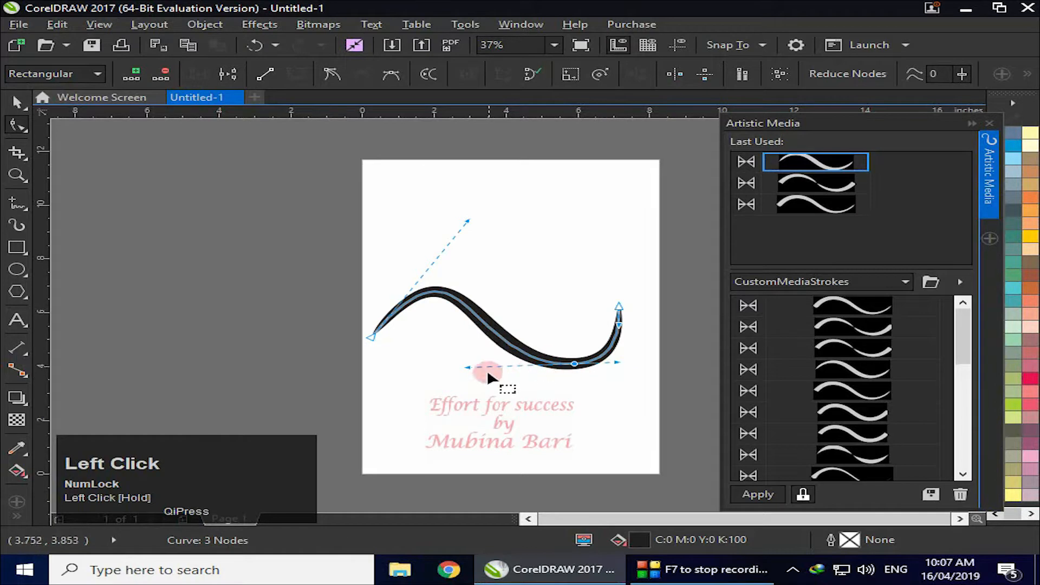
pyautogui.moveTo(473, 221); pyautogui.dragTo(496, 231)
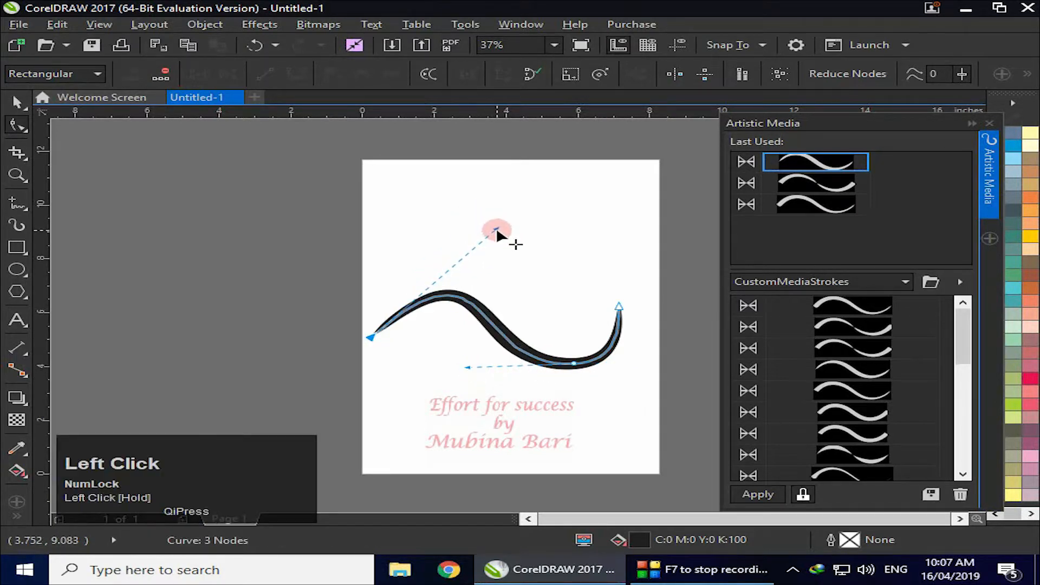
pyautogui.press('space')
pyautogui.click(486, 413)
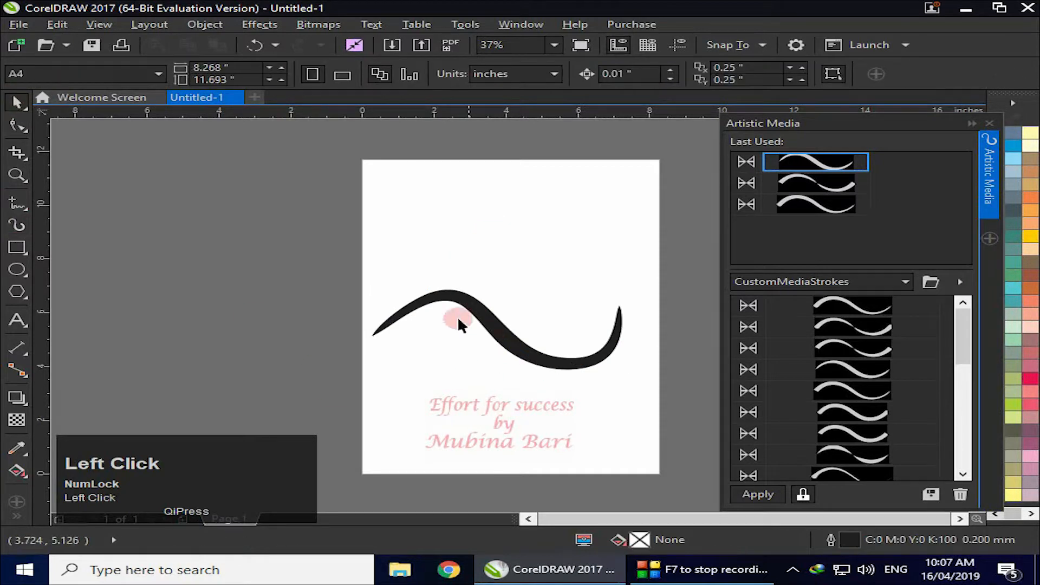
# Fill the wave with red C:0 M:100 Y:60 K:0 and give it a blue C:100 M:100 Y:0 K:0 hairline outline
pyautogui.click(573, 365)
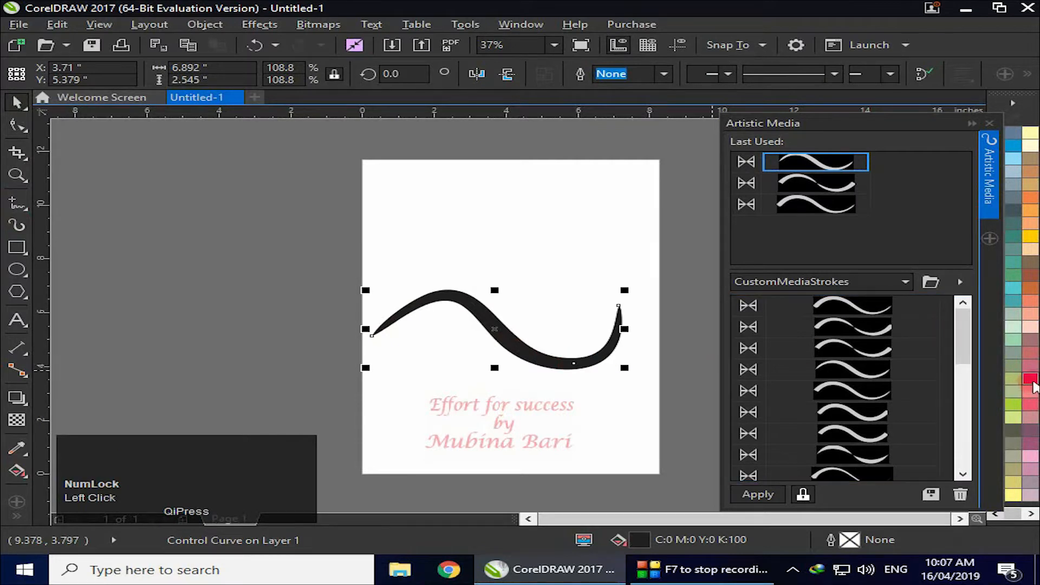
pyautogui.click(1032, 384)
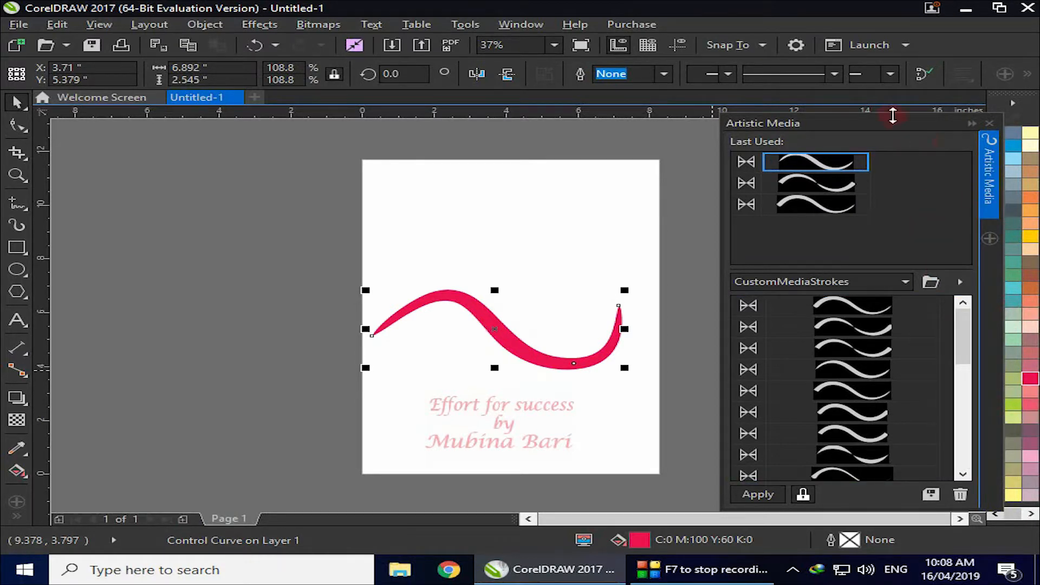
pyautogui.hotkey('ctrl', 'z')
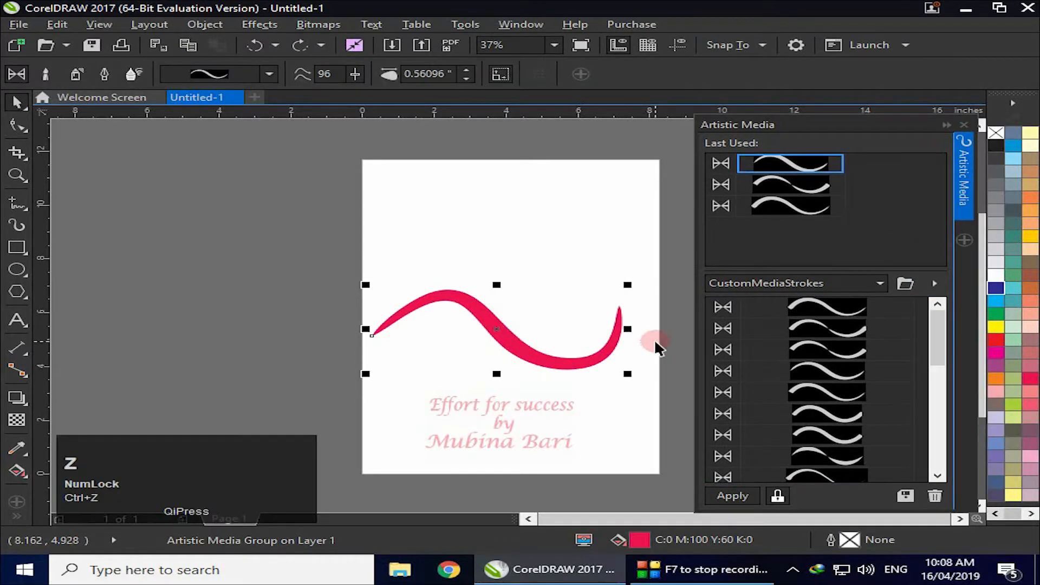
pyautogui.rightClick(998, 295)
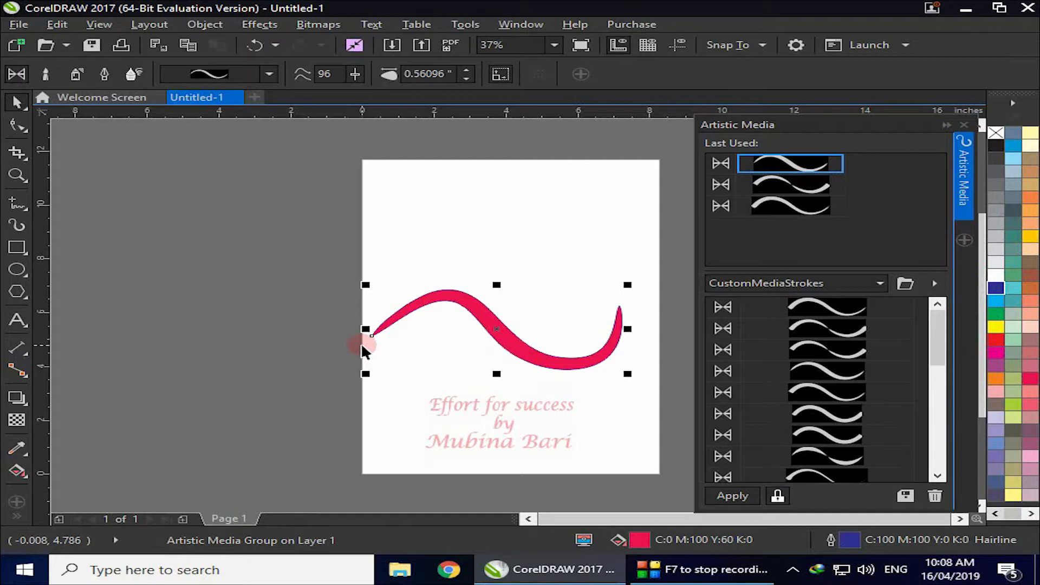
pyautogui.click(616, 430)
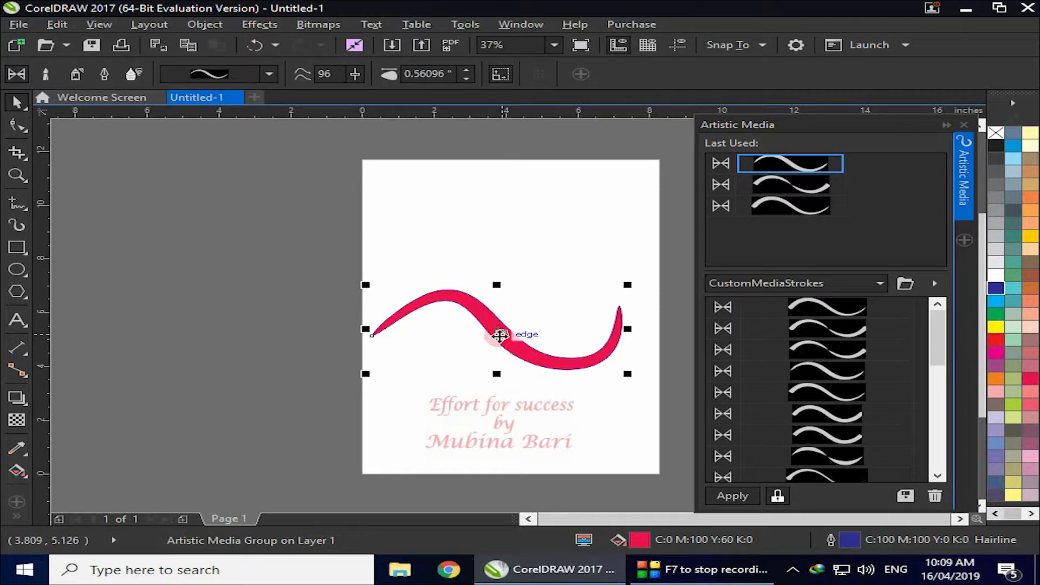
# Break the artistic media group apart and move its control curve off the page to the left of the red shape
pyautogui.rightClick(499, 335)
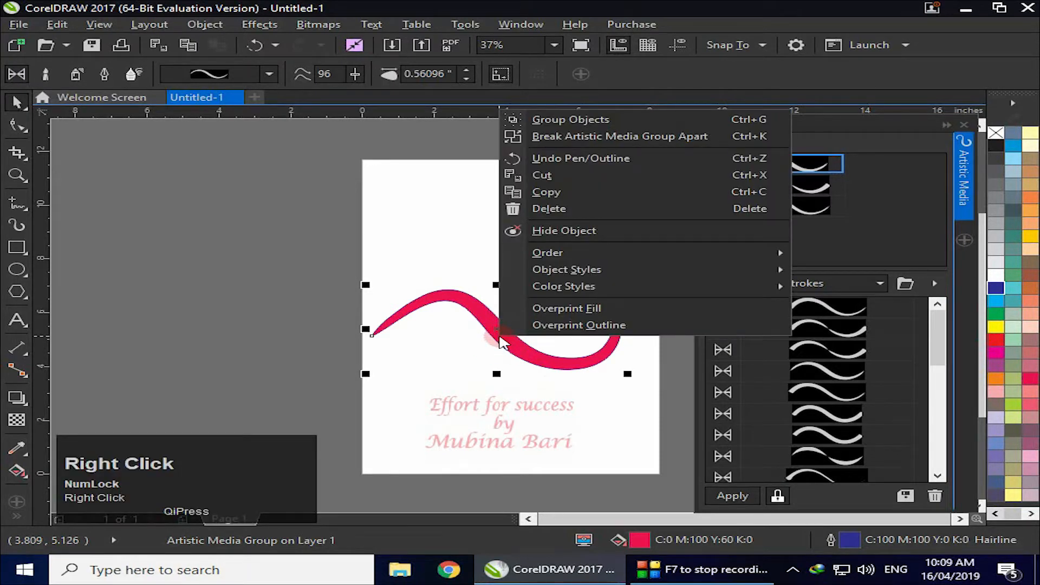
pyautogui.click(620, 136)
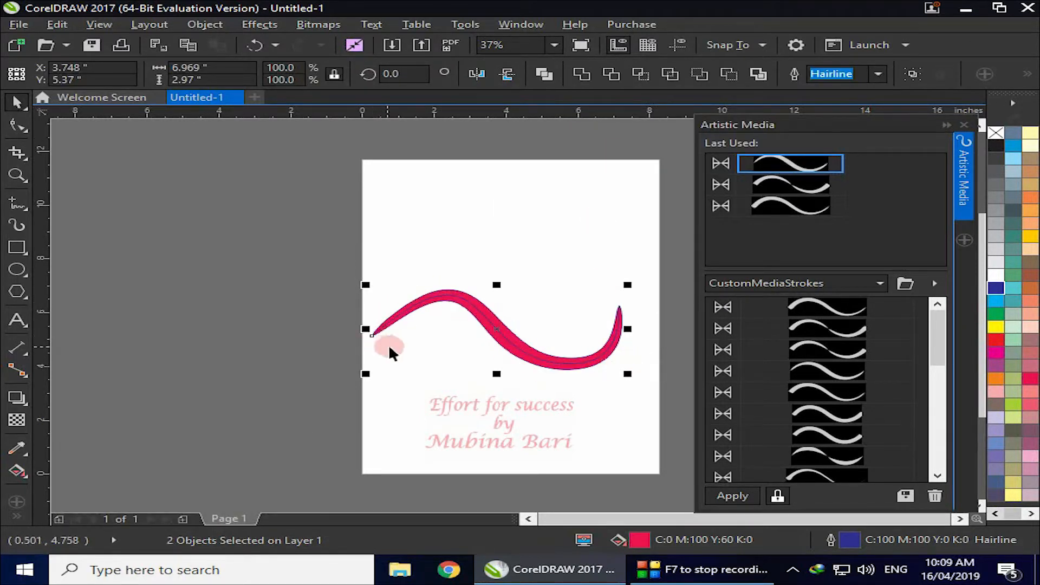
pyautogui.hotkey('ctrl', 'z')
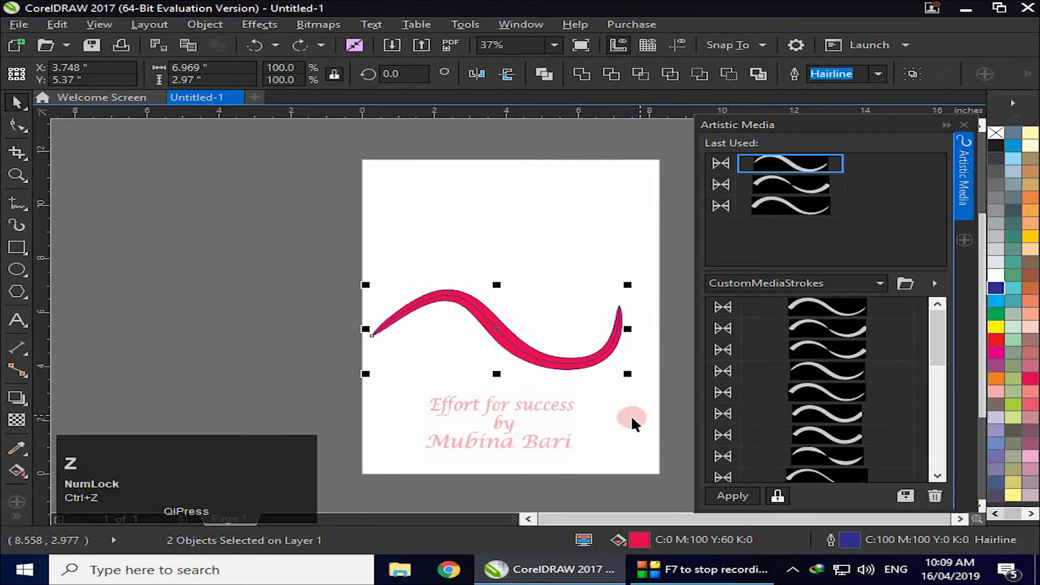
pyautogui.click(596, 421)
pyautogui.moveTo(512, 351)
pyautogui.mouseDown()
pyautogui.moveTo(501, 372)
pyautogui.moveTo(461, 393)
pyautogui.moveTo(309, 413)
pyautogui.moveTo(204, 359)
pyautogui.mouseUp()
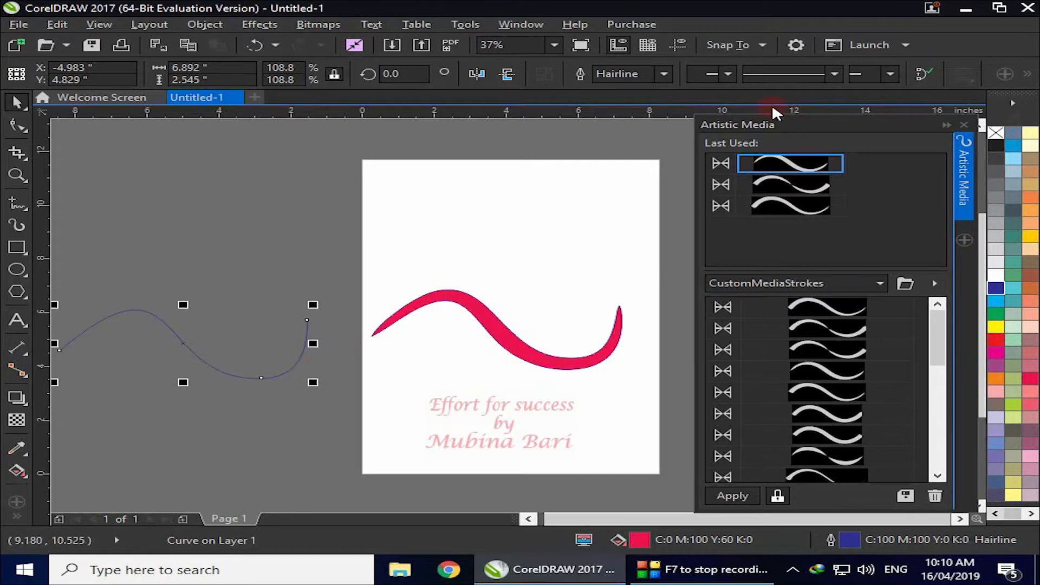
# Look at the line styles available for the separated curve without choosing one
pyautogui.click(834, 70)
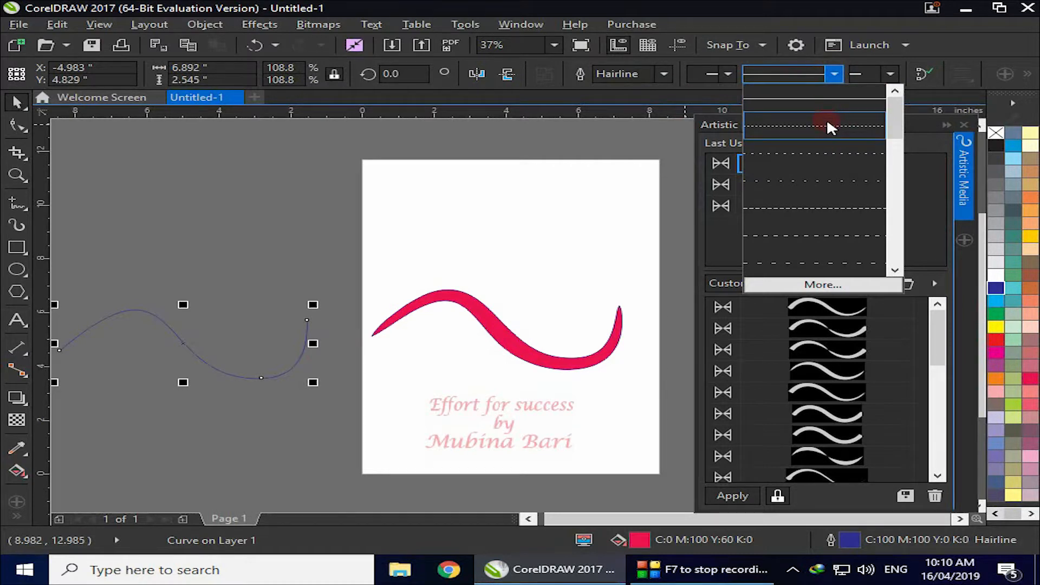
pyautogui.click(672, 138)
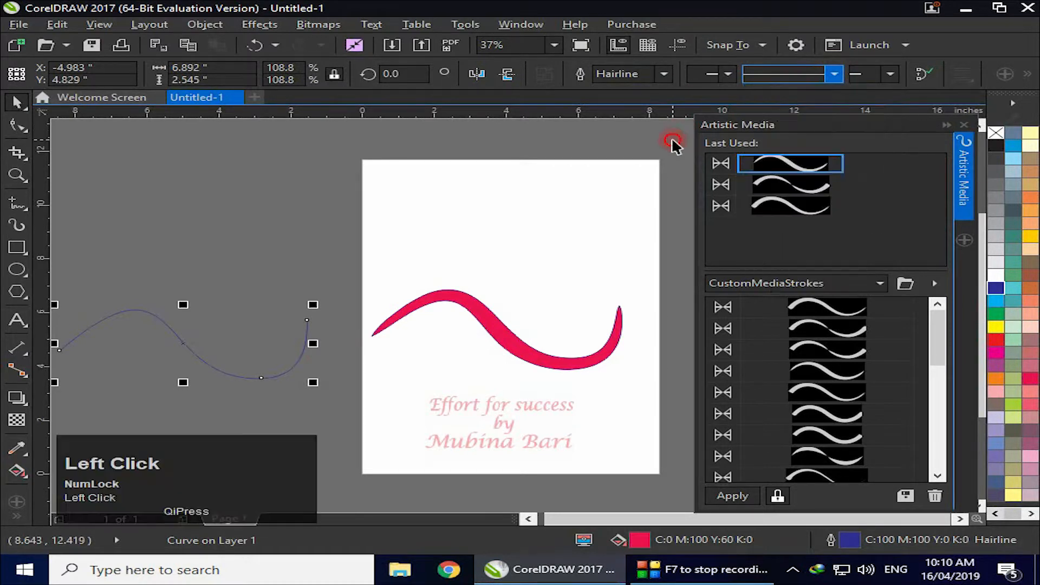
# Set the outline width of the red wave shape to 3.0 mm and deselect it
pyautogui.click(662, 74)
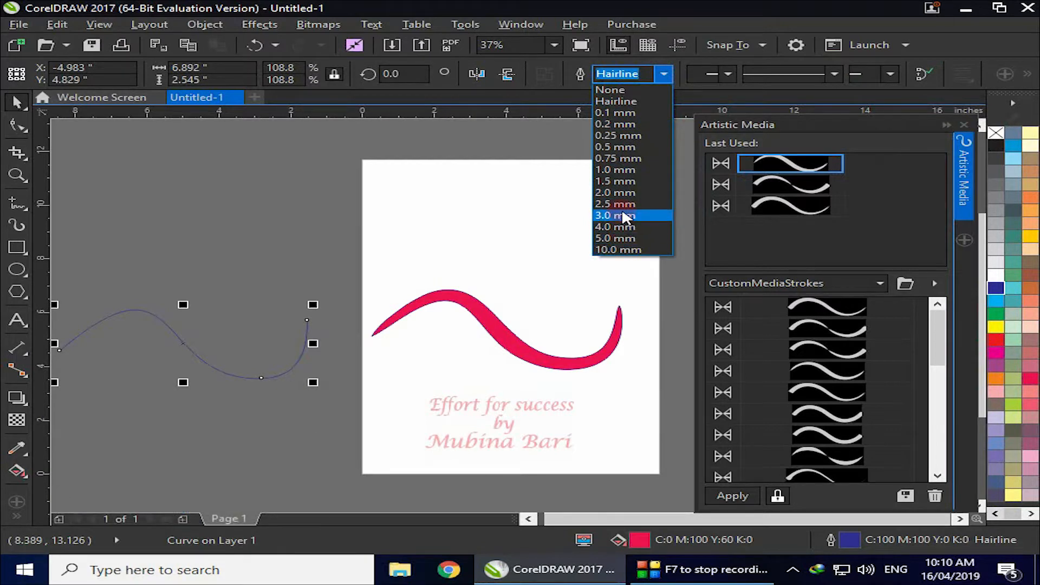
pyautogui.hotkey('ctrl', 'z')
pyautogui.click(515, 342)
pyautogui.click(658, 75)
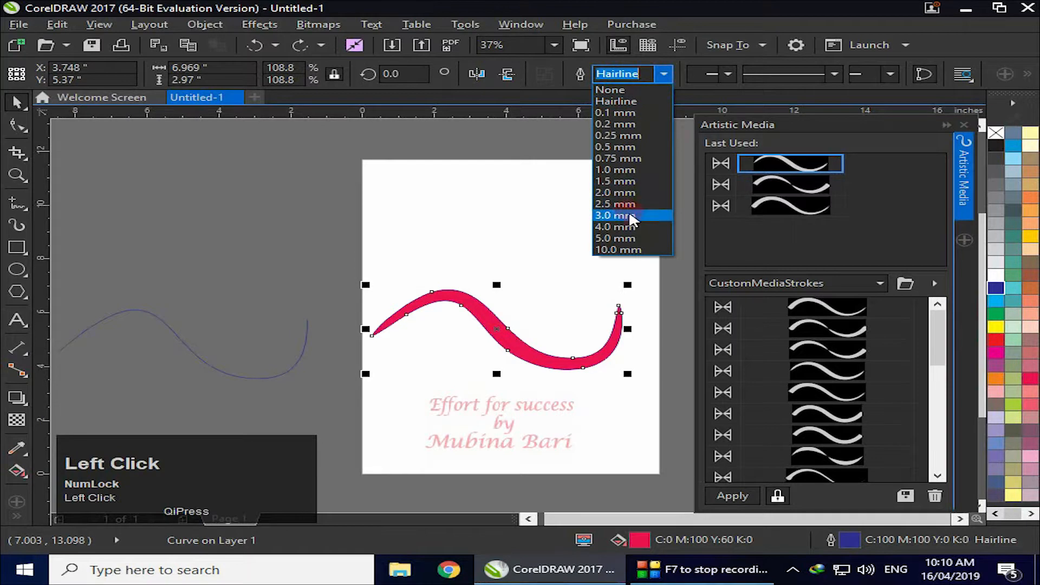
pyautogui.click(622, 215)
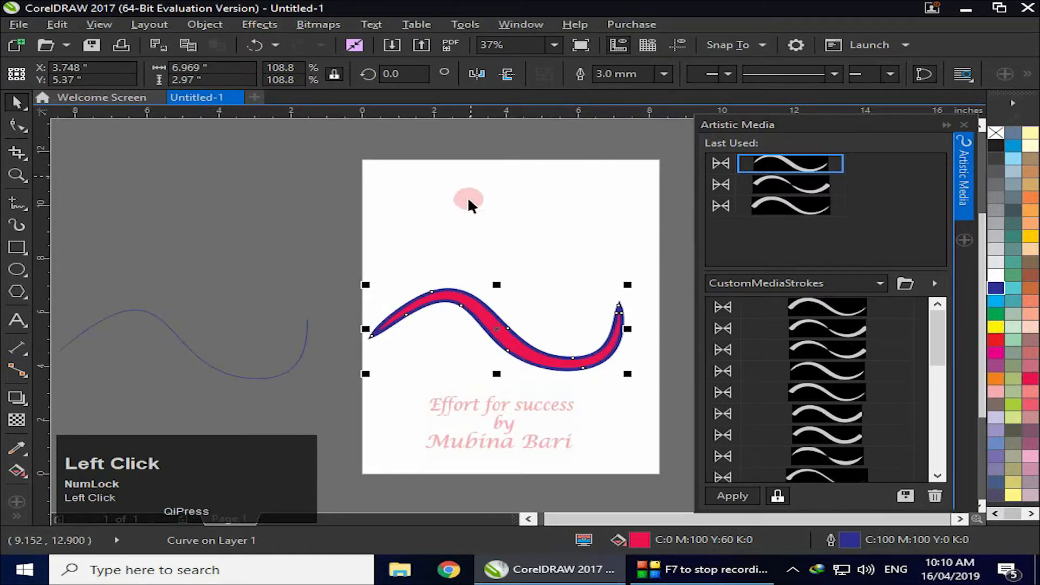
pyautogui.click(529, 398)
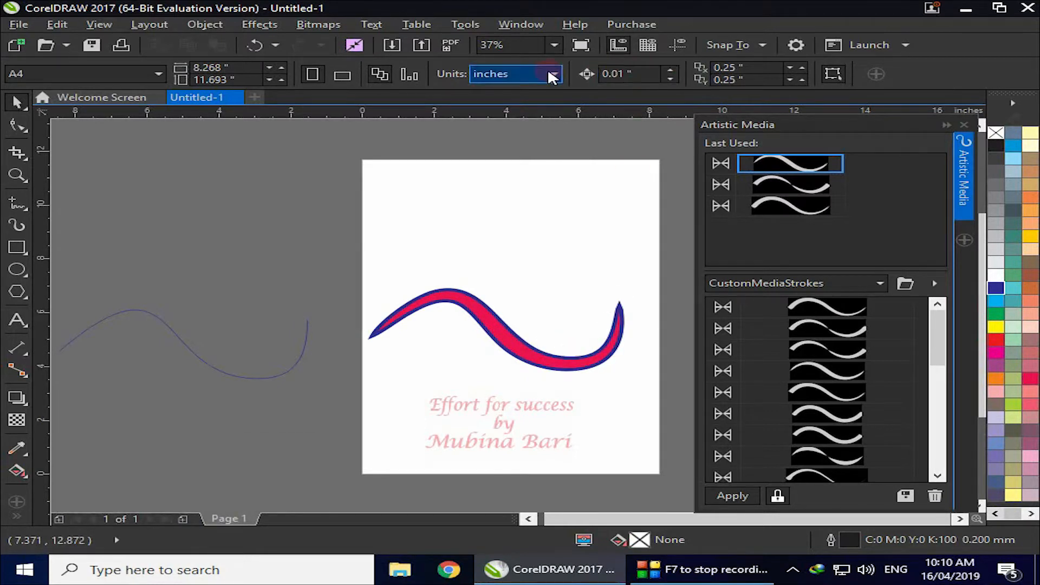
# Thicken the red wave's outline to 5.0 mm and deselect it
pyautogui.click(547, 363)
pyautogui.click(664, 73)
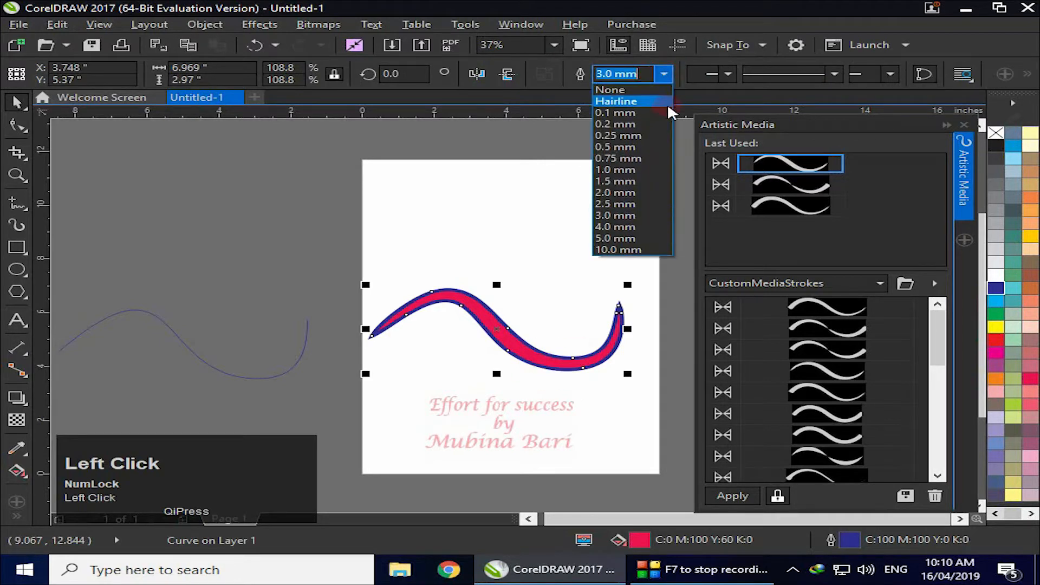
pyautogui.click(650, 238)
pyautogui.click(453, 239)
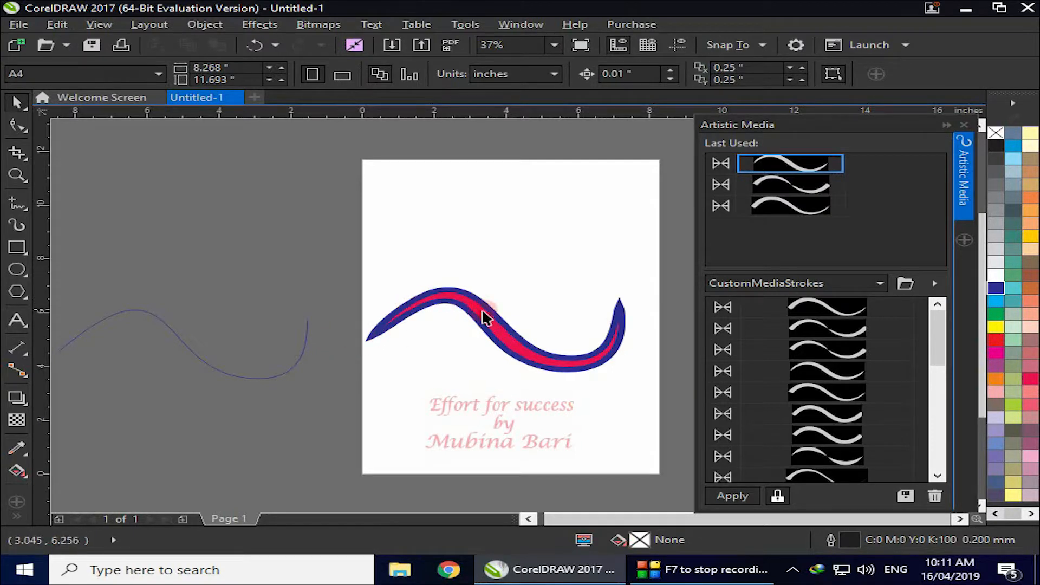
# Try a linear fountain fill from red to white on the wave, adjusting its direction from the left tip to the right end
pyautogui.click(553, 339)
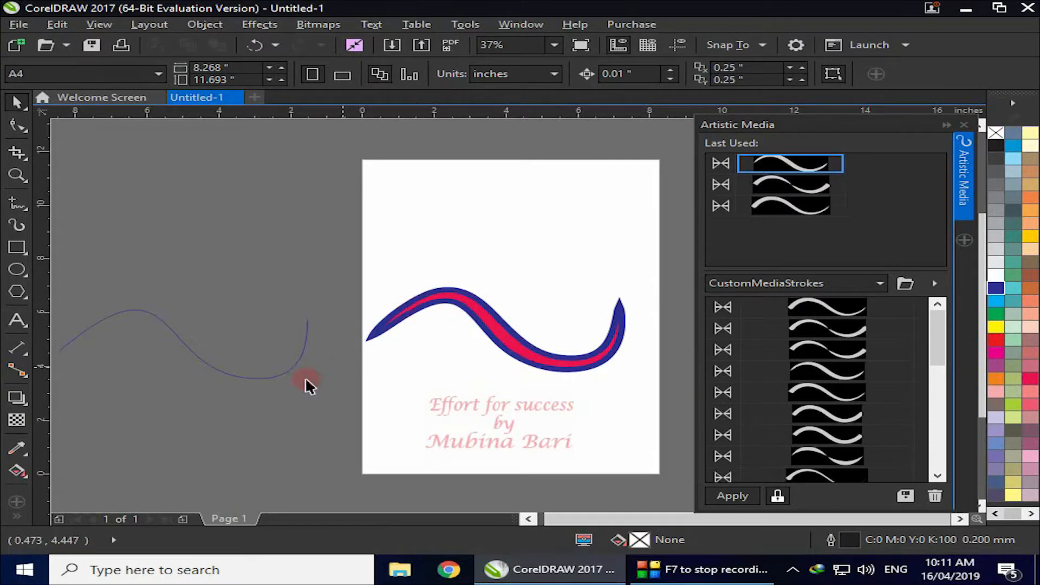
pyautogui.click(20, 474)
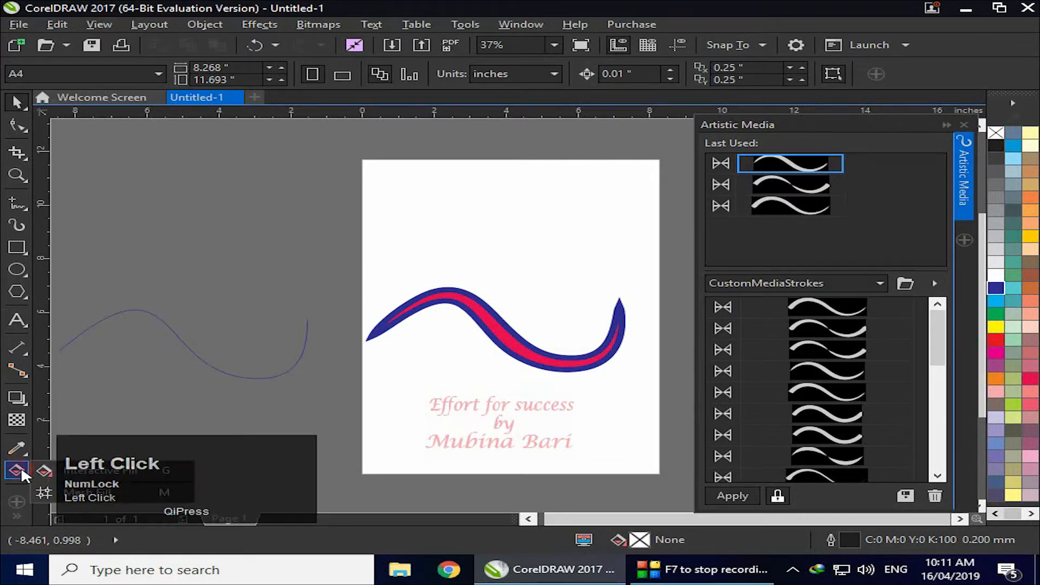
pyautogui.click(90, 469)
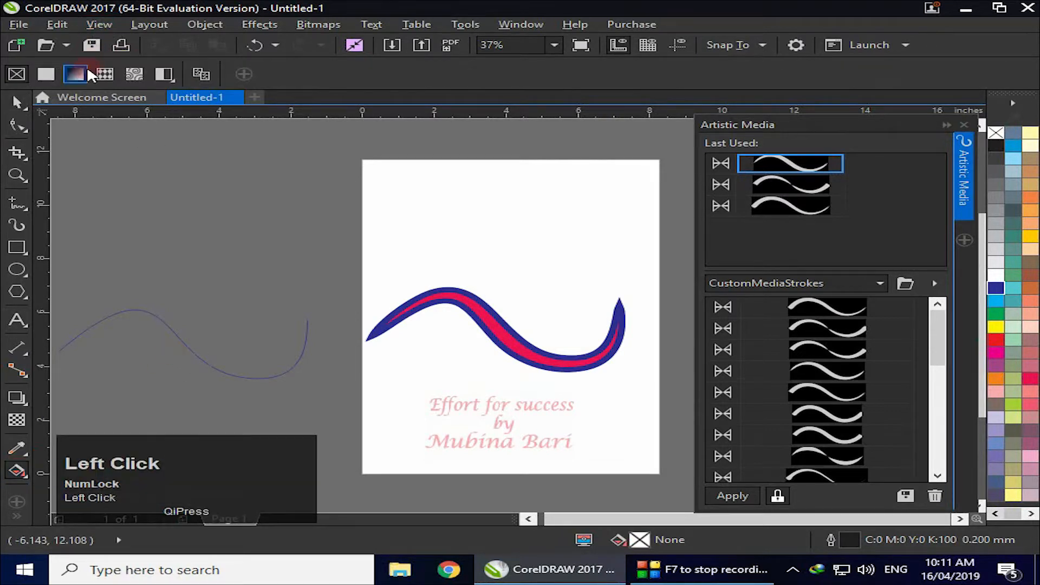
pyautogui.click(75, 76)
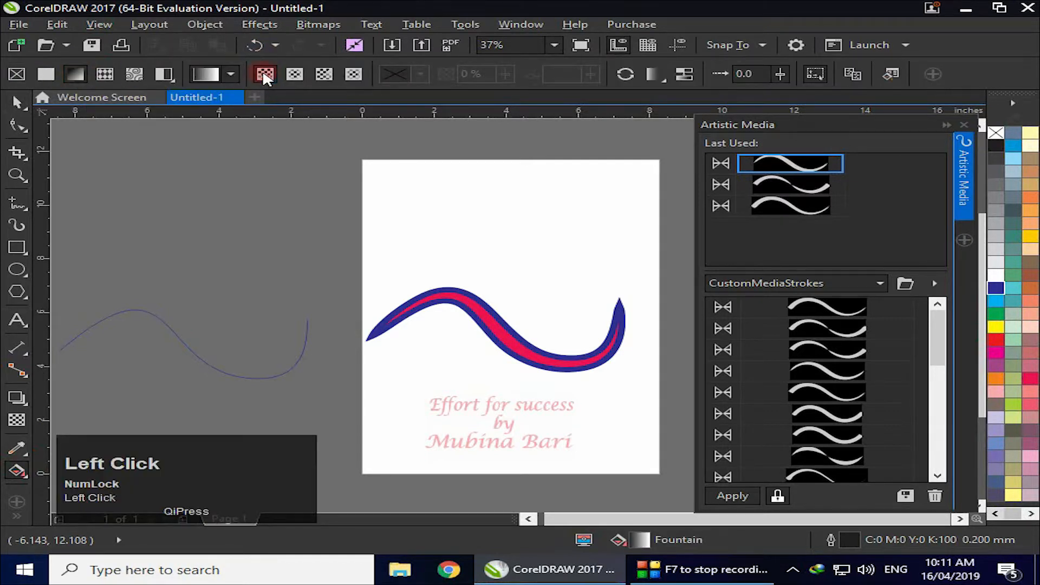
pyautogui.moveTo(378, 325); pyautogui.dragTo(443, 327)
pyautogui.moveTo(360, 320)
pyautogui.mouseDown()
pyautogui.moveTo(623, 387)
pyautogui.moveTo(658, 385)
pyautogui.moveTo(630, 383)
pyautogui.moveTo(646, 371)
pyautogui.mouseUp()
pyautogui.moveTo(534, 188); pyautogui.dragTo(572, 211)
pyautogui.moveTo(405, 301); pyautogui.dragTo(411, 311)
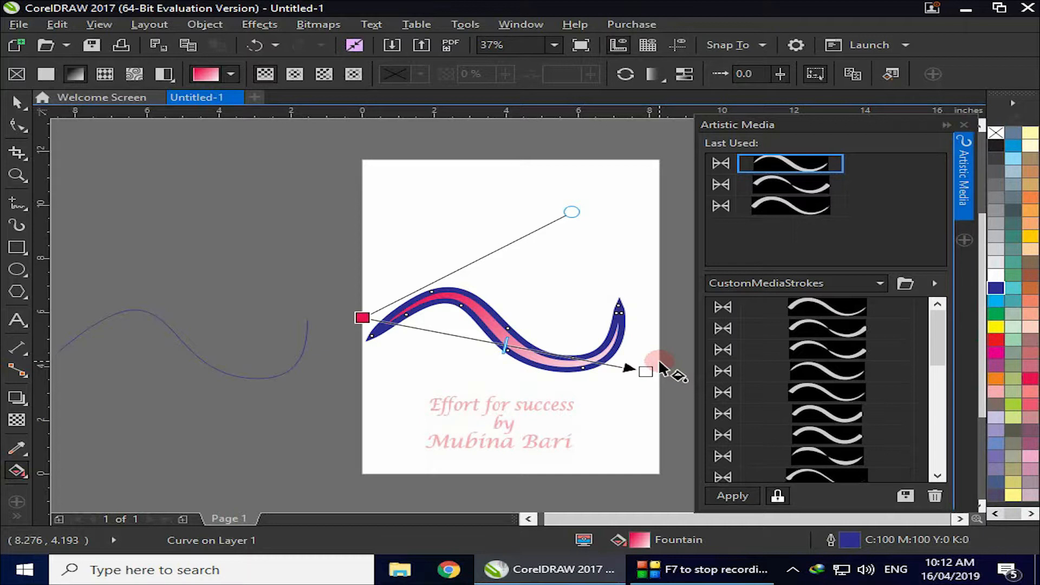
# Undo the wave's red-to-white fountain fill and delete the thin separated control curve beside the page
pyautogui.hotkey('ctrl', 'z')
pyautogui.hotkey('ctrl', 'z')
pyautogui.hotkey('ctrl', 'z')
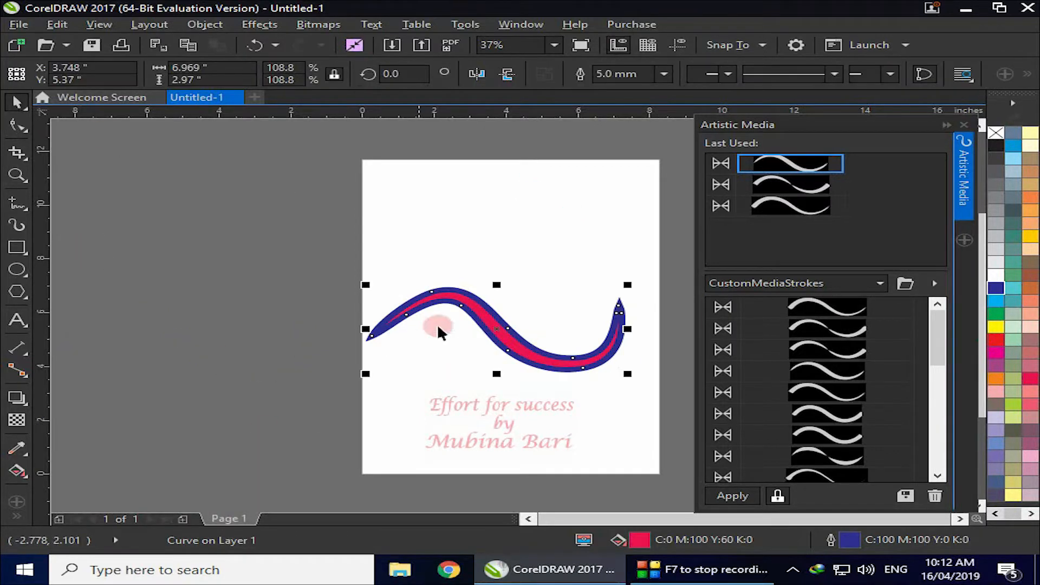
# Convert the wave's outline to an object, checking it in Wireframe view before returning to Enhanced view
pyautogui.click(100, 25)
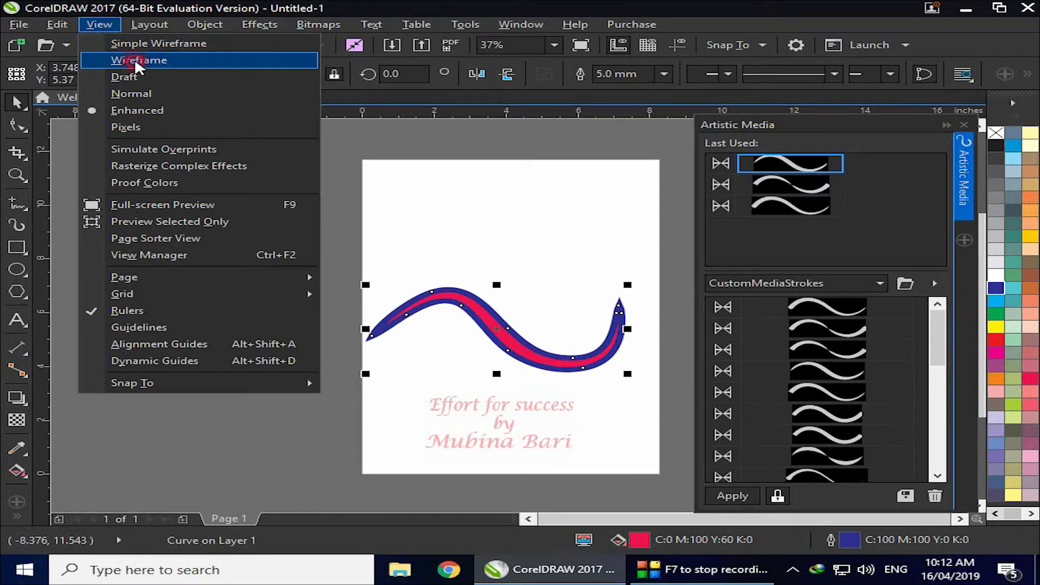
pyautogui.click(137, 62)
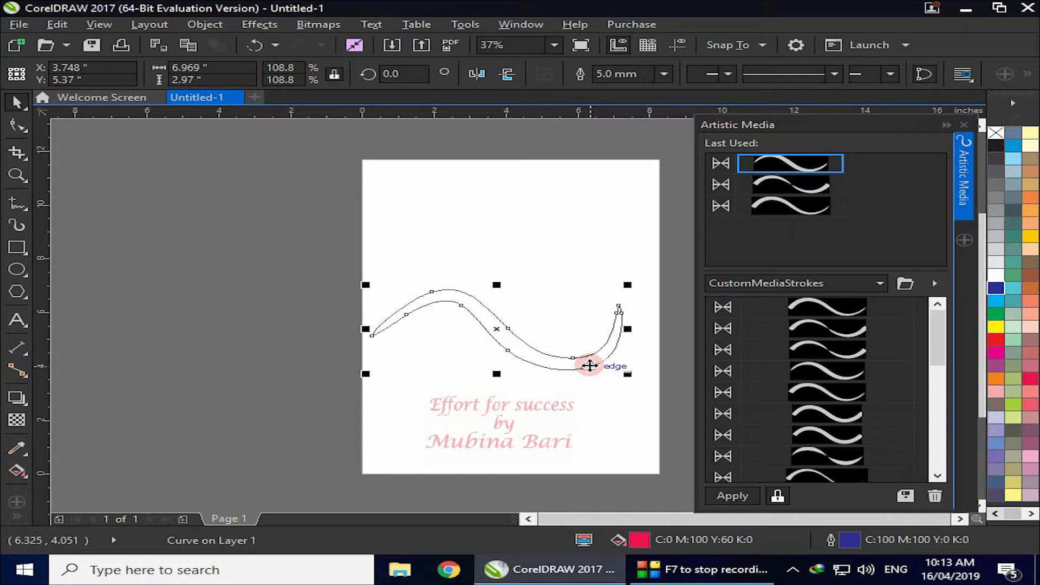
pyautogui.hotkey('ctrl', 'z')
pyautogui.press('ctrl')
pyautogui.press('shift')
pyautogui.hotkey('ctrl', 'shift', 'q')
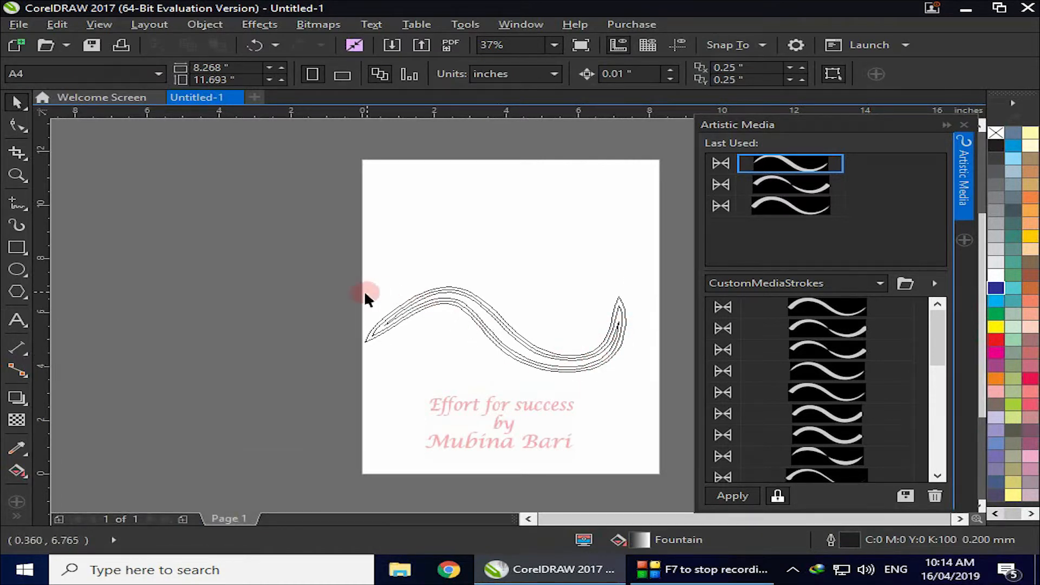
pyautogui.click(100, 23)
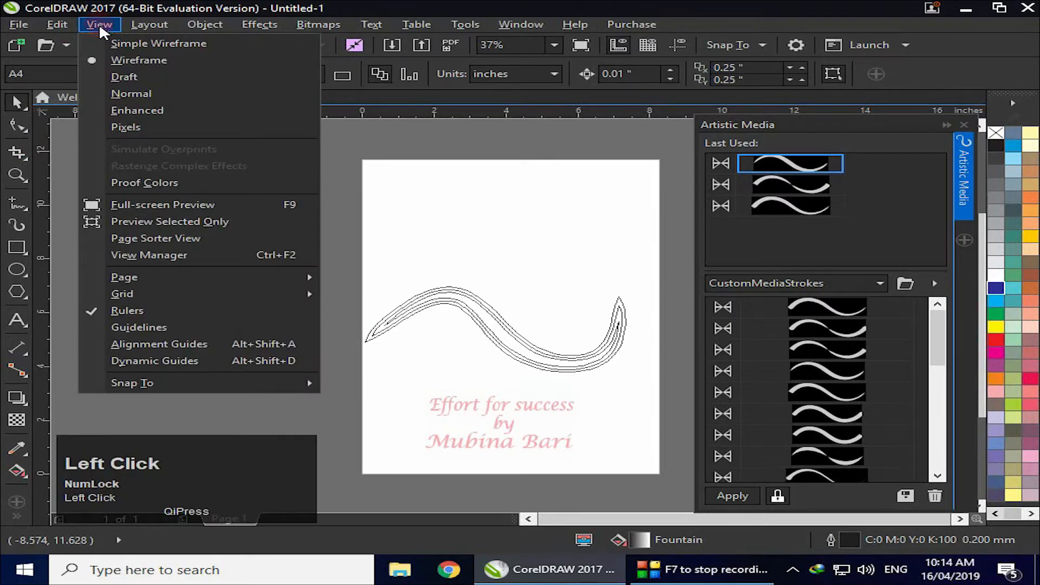
pyautogui.click(144, 109)
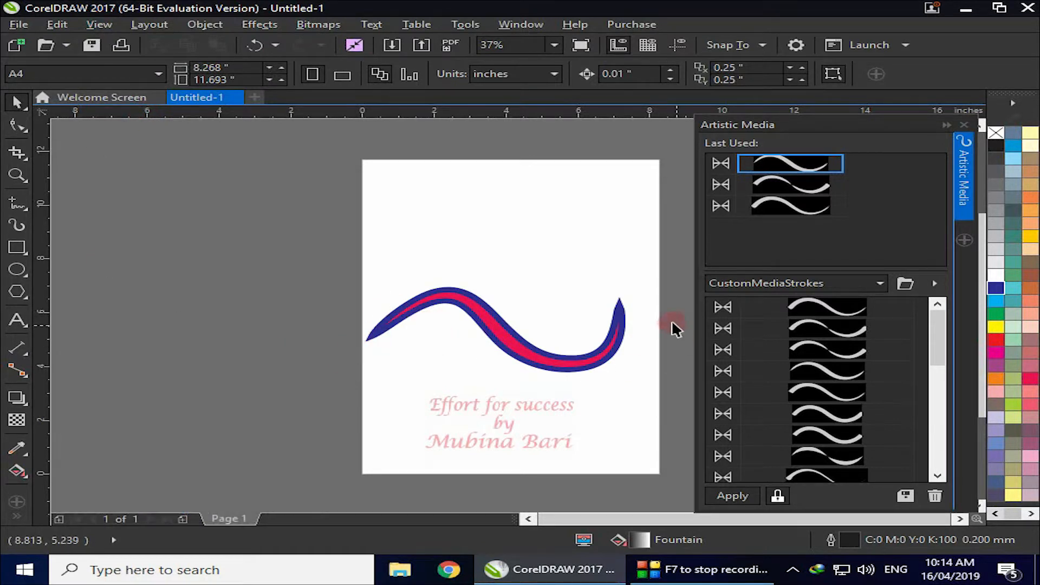
# Apply a linear fountain fill to the blue object made from the wave's outline
pyautogui.click(378, 330)
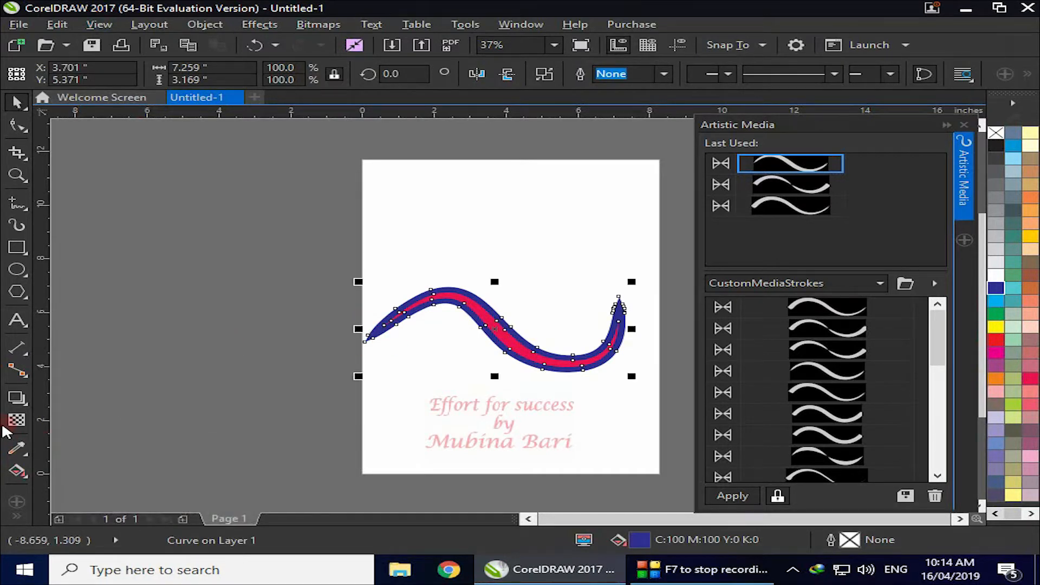
pyautogui.click(18, 470)
pyautogui.click(19, 471)
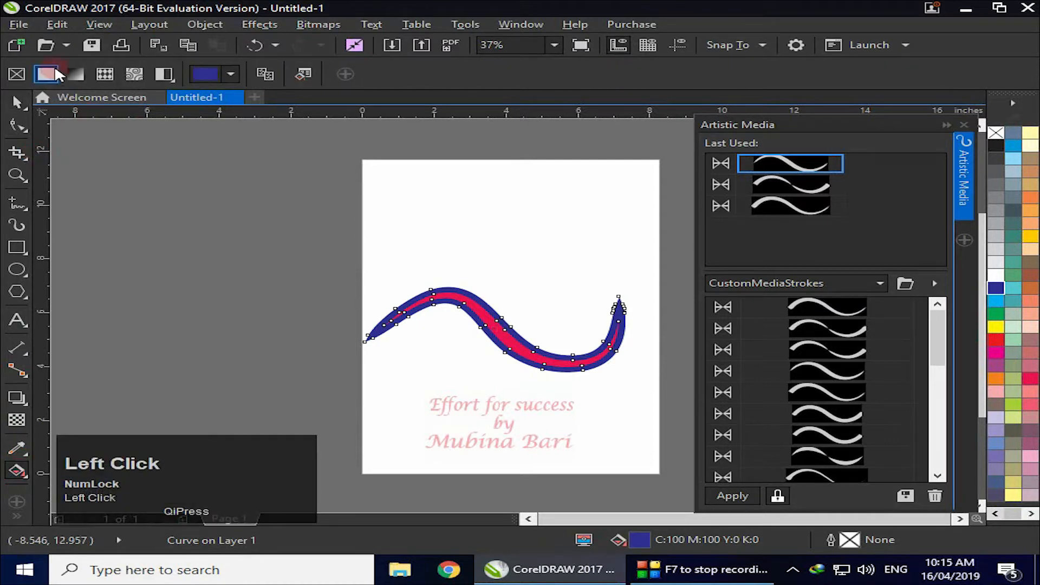
pyautogui.click(70, 75)
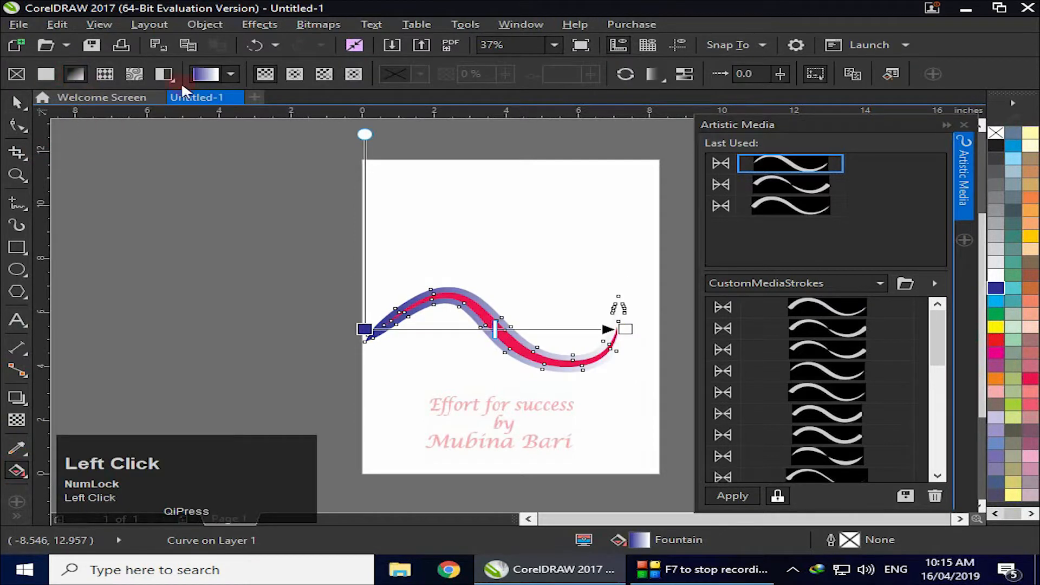
pyautogui.click(265, 74)
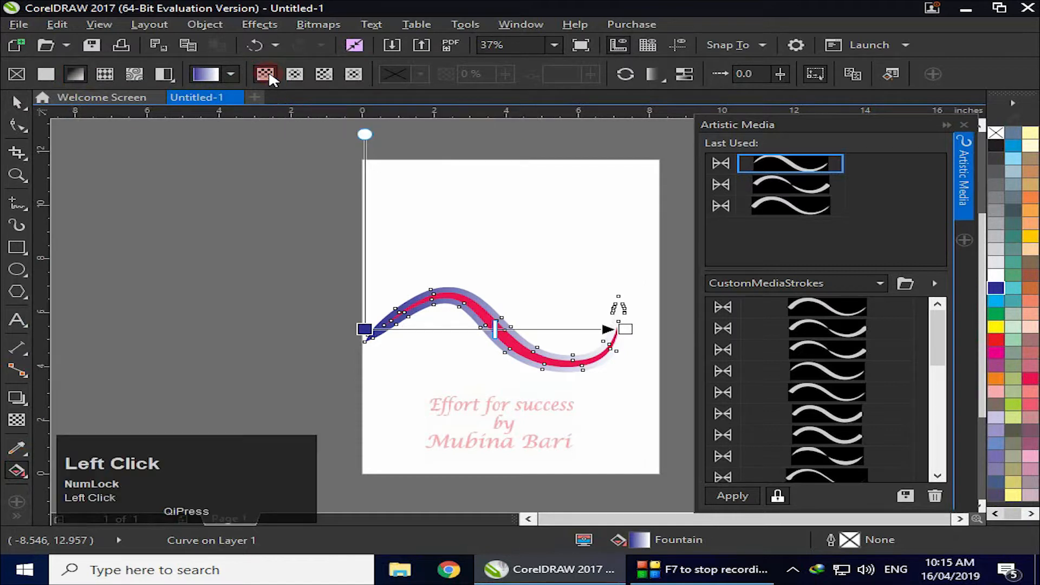
# Extend the fountain fill's end point past the wave's right tip, colour it cyan and deselect the outline object
pyautogui.moveTo(627, 329); pyautogui.dragTo(653, 330)
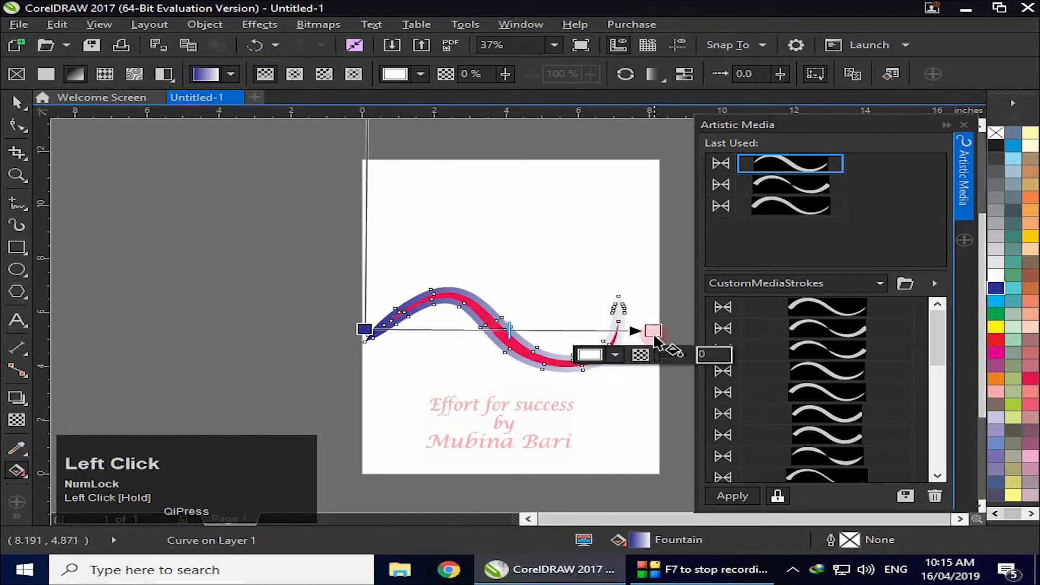
pyautogui.click(653, 331)
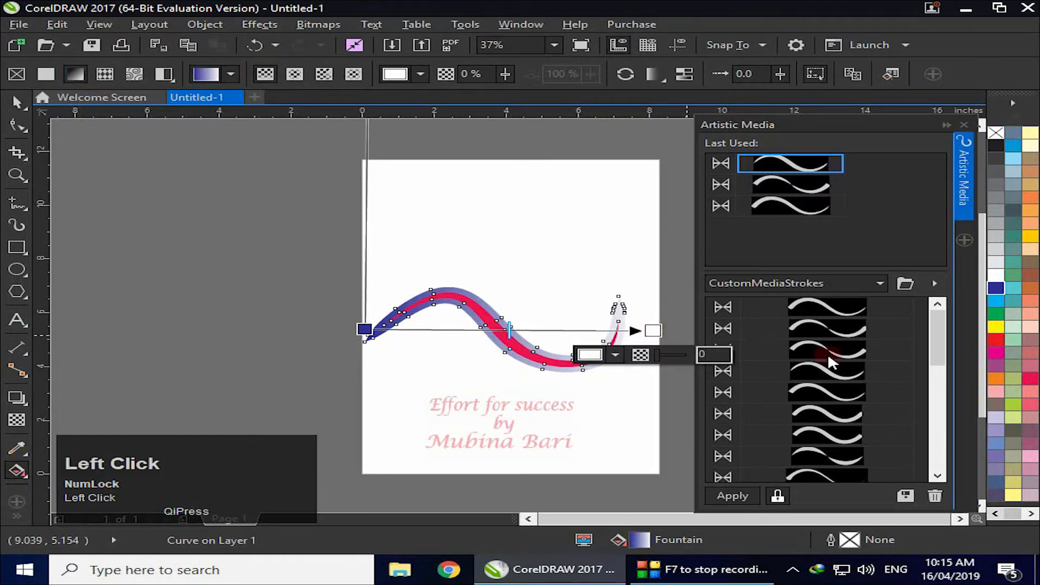
pyautogui.moveTo(995, 301)
pyautogui.mouseDown()
pyautogui.moveTo(487, 255)
pyautogui.moveTo(387, 121)
pyautogui.moveTo(371, 128)
pyautogui.moveTo(547, 263)
pyautogui.moveTo(687, 346)
pyautogui.mouseUp()
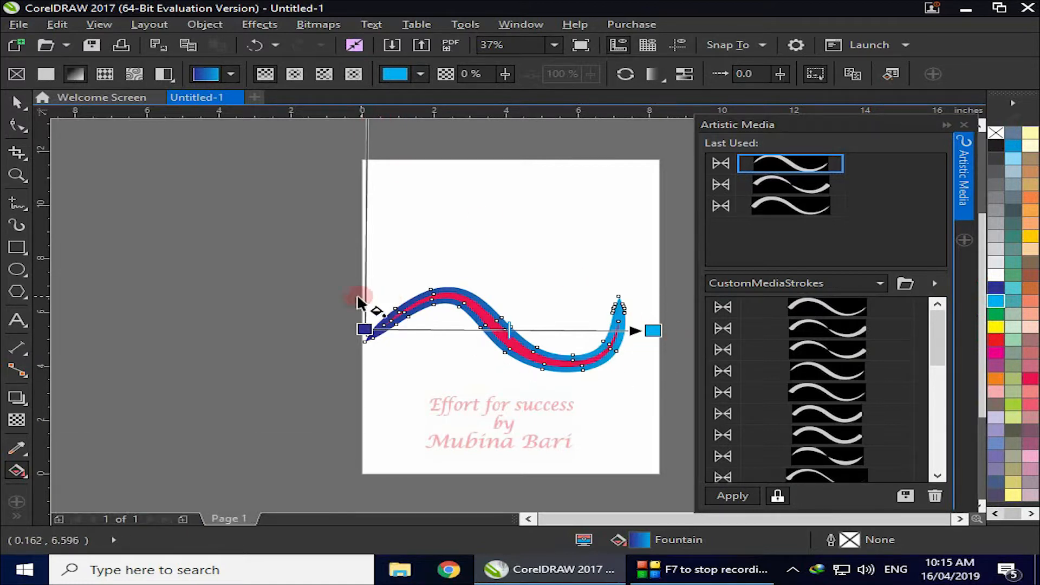
pyautogui.click(293, 329)
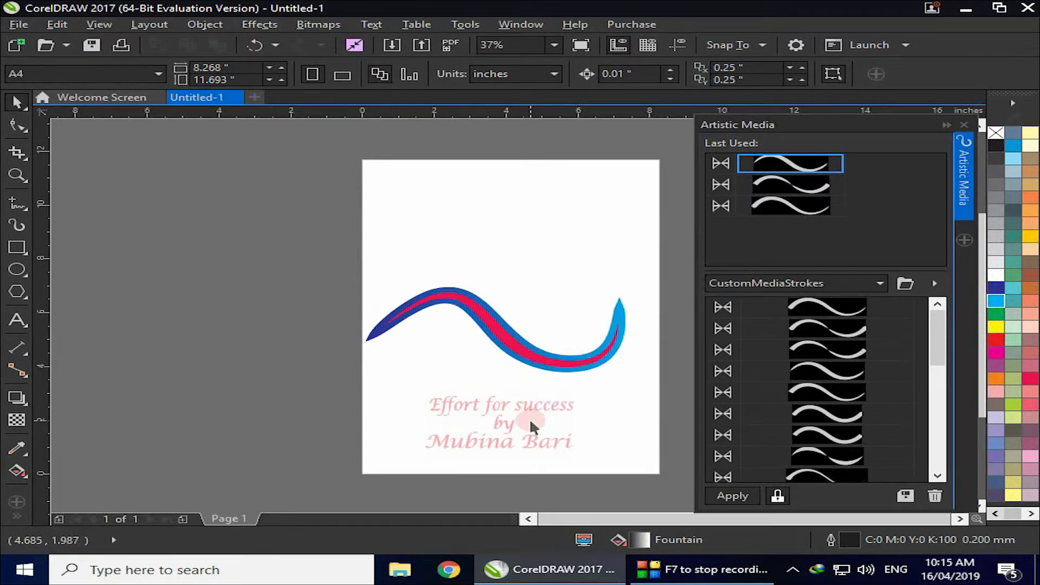
# Delete the gradient-filled outline object and the red wave shape from the page
pyautogui.click(560, 361)
pyautogui.press('Delete')
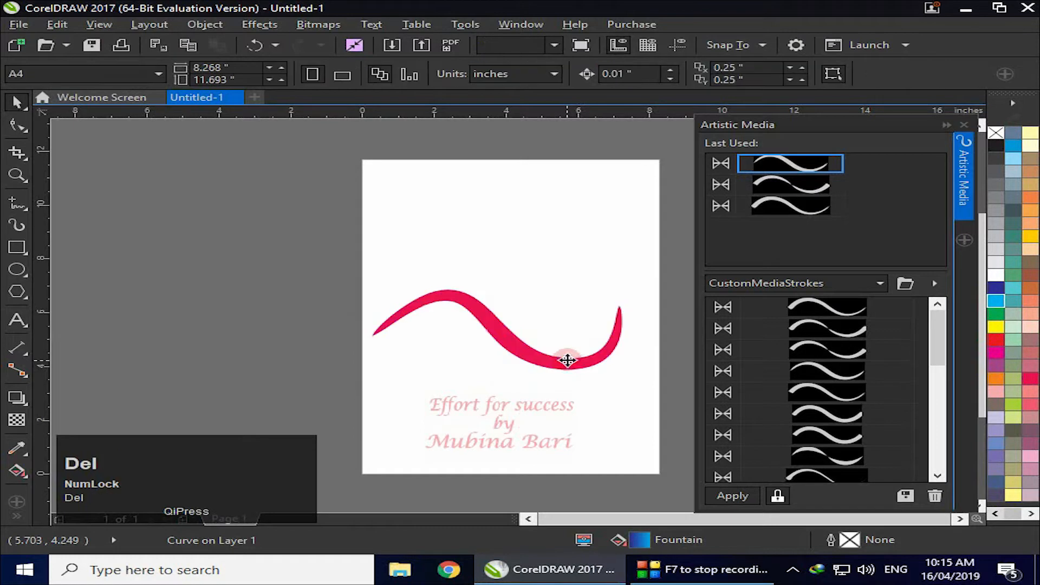
pyautogui.click(567, 363)
pyautogui.press('Delete')
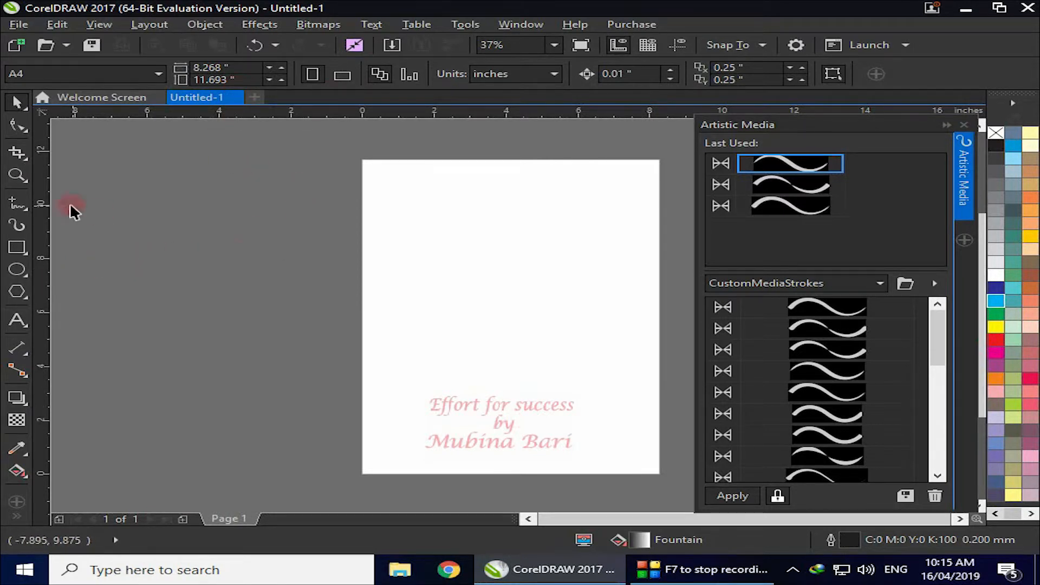
# Draw four freehand Artistic Media strokes on and beside the page, switching to another CustomMediaStrokes preset after the third
pyautogui.click(16, 225)
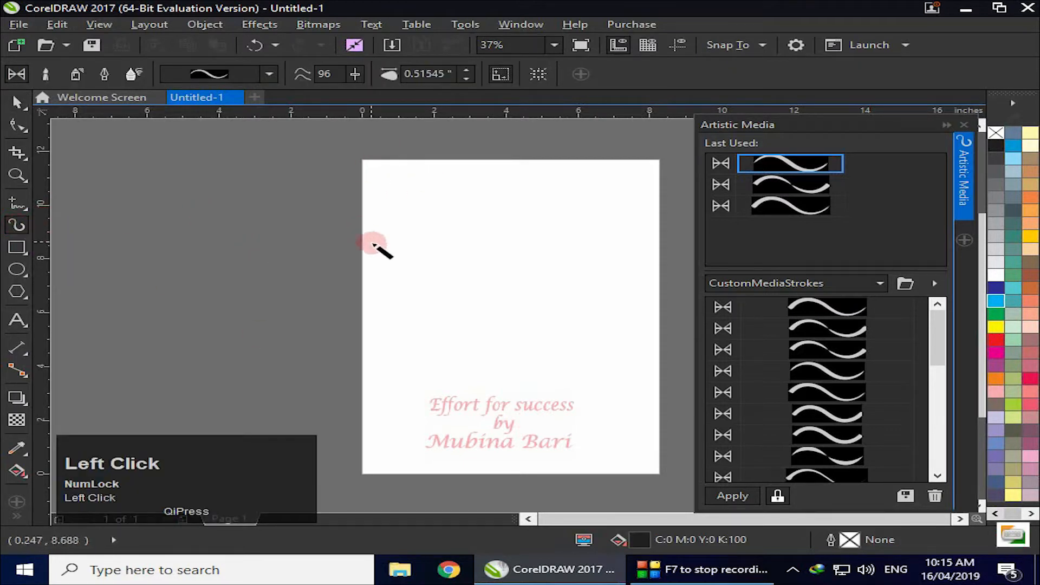
pyautogui.moveTo(407, 302)
pyautogui.mouseDown()
pyautogui.moveTo(515, 232)
pyautogui.moveTo(605, 262)
pyautogui.mouseUp()
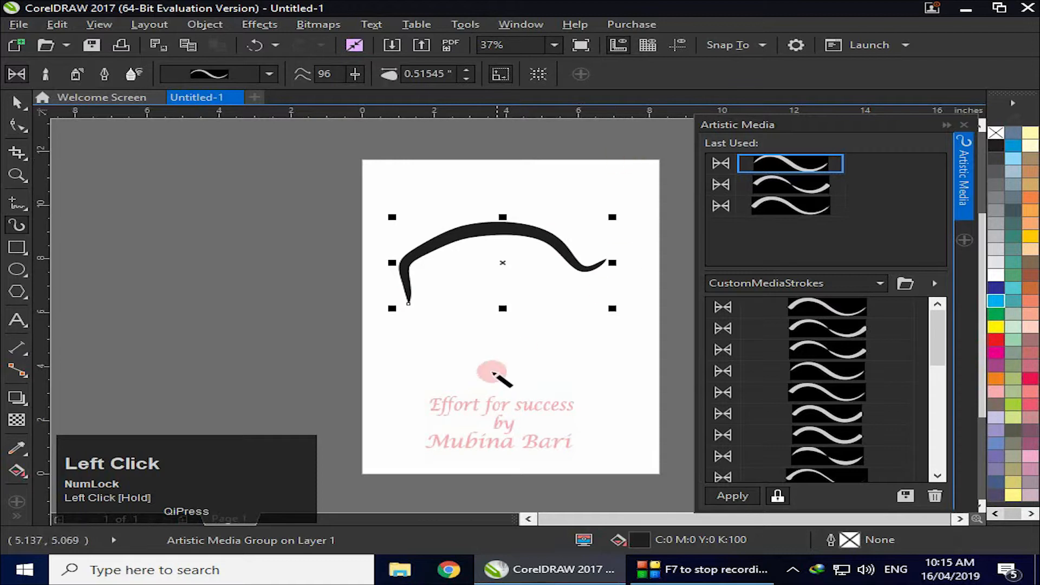
pyautogui.moveTo(403, 329)
pyautogui.mouseDown()
pyautogui.moveTo(515, 374)
pyautogui.moveTo(568, 340)
pyautogui.mouseUp()
pyautogui.moveTo(564, 303)
pyautogui.mouseDown()
pyautogui.moveTo(631, 342)
pyautogui.moveTo(550, 476)
pyautogui.mouseUp()
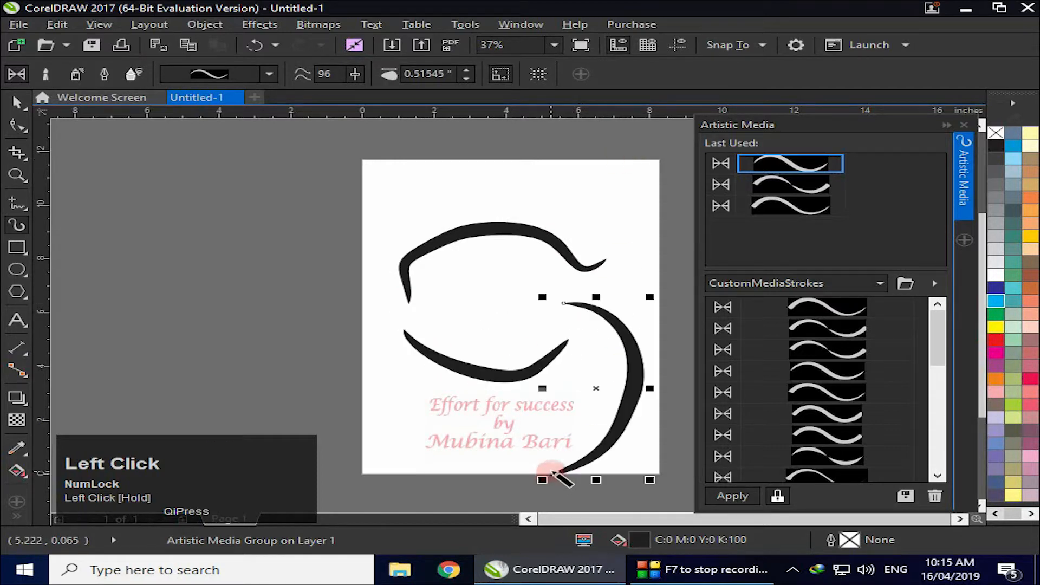
pyautogui.click(831, 398)
pyautogui.moveTo(244, 399)
pyautogui.mouseDown()
pyautogui.moveTo(305, 383)
pyautogui.moveTo(366, 438)
pyautogui.moveTo(462, 441)
pyautogui.mouseUp()
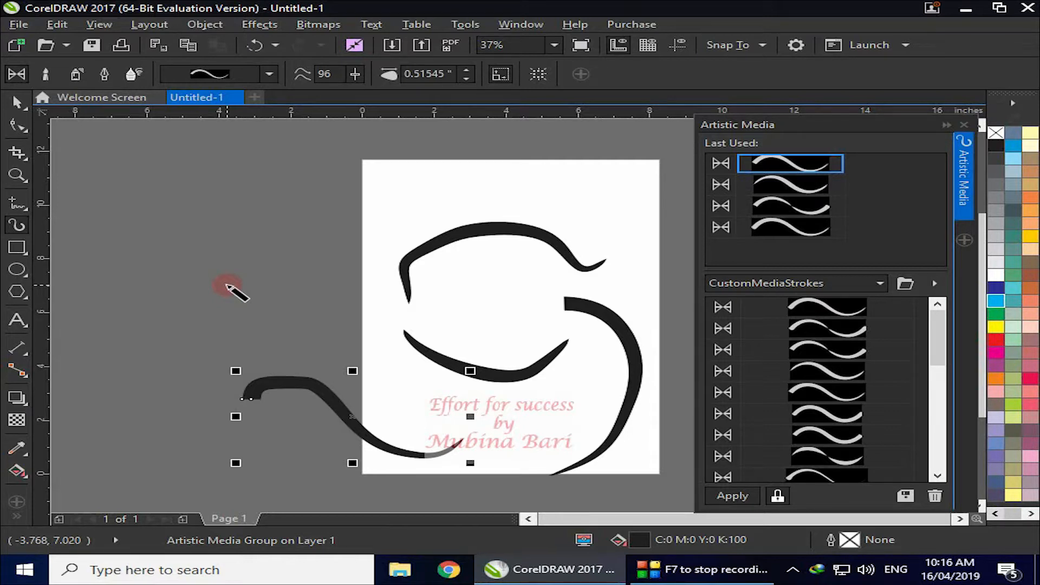
# Select all the Artistic Media strokes and delete them
pyautogui.hotkey('ctrl', 'a')
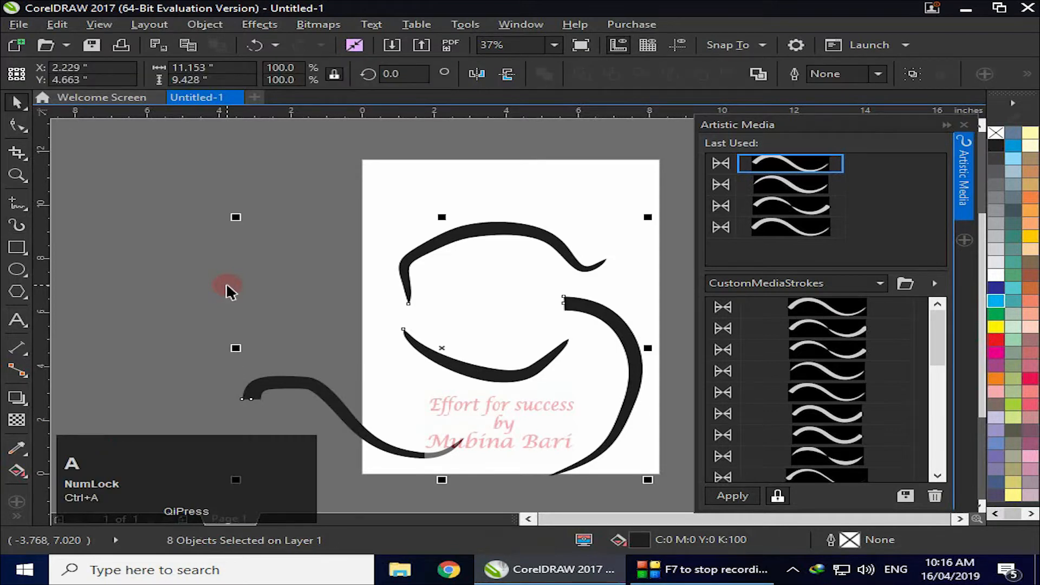
pyautogui.press('Delete')
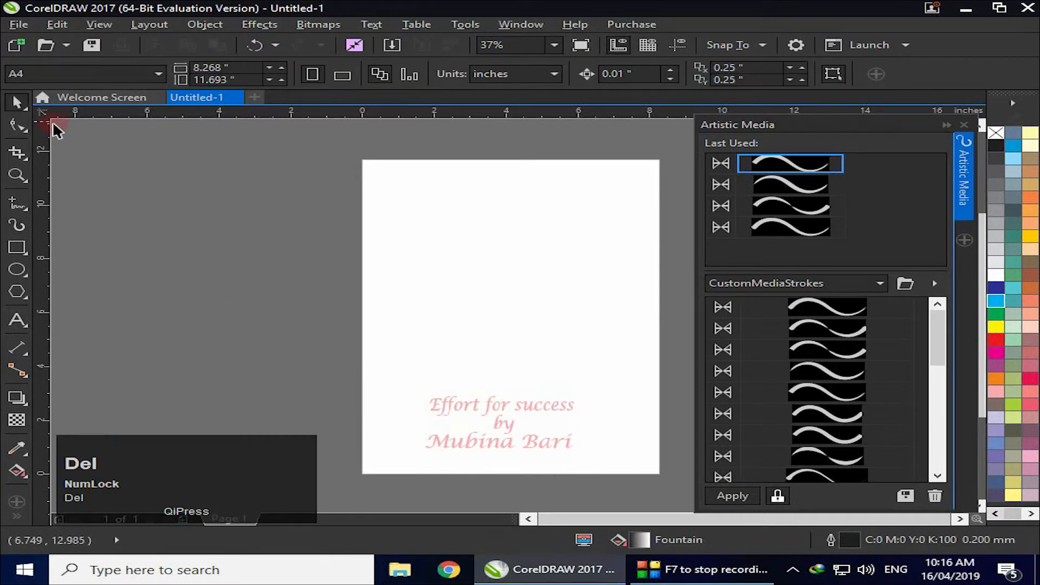
# Draw an ellipse about 4.7 by 4.75 inches in the middle of the page and activate the Artistic Media tool
pyautogui.click(17, 269)
pyautogui.moveTo(418, 269); pyautogui.dragTo(593, 398)
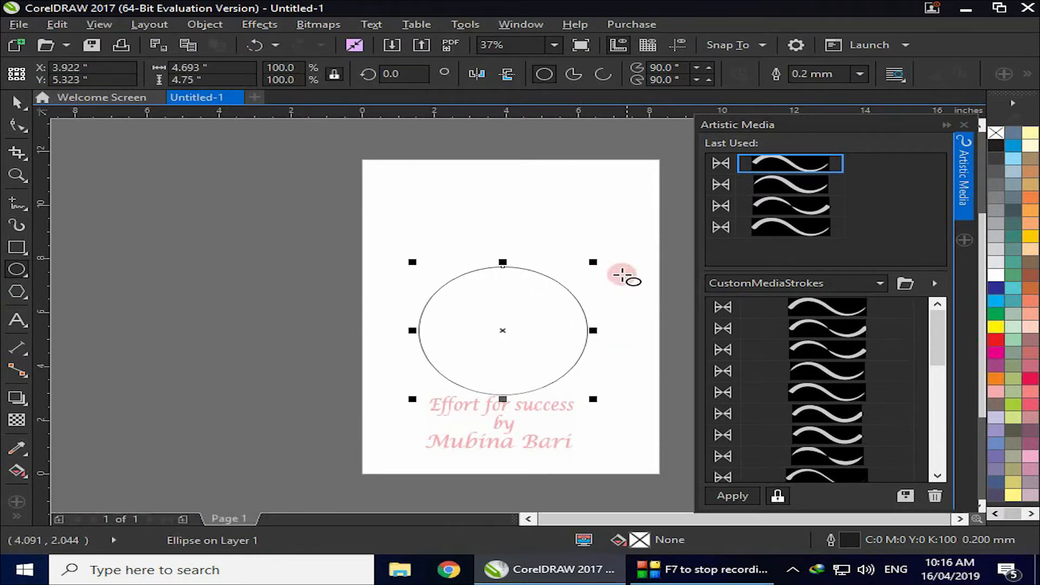
pyautogui.click(19, 227)
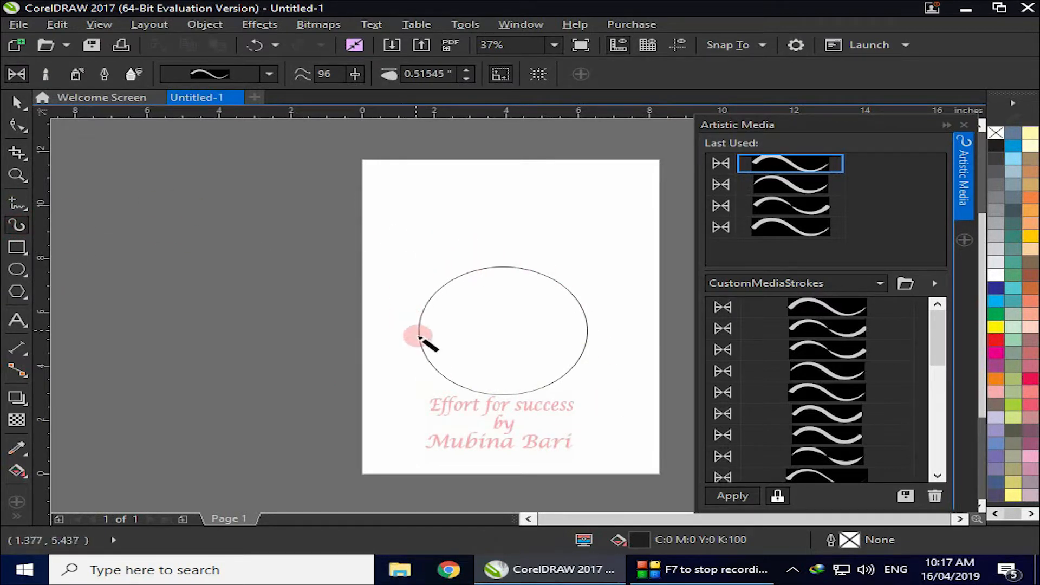
# Apply the fourth, first, sixth and fifth CustomMediaStrokes presets in turn to the ellipse, ending with the fifth
pyautogui.click(577, 361)
pyautogui.click(812, 372)
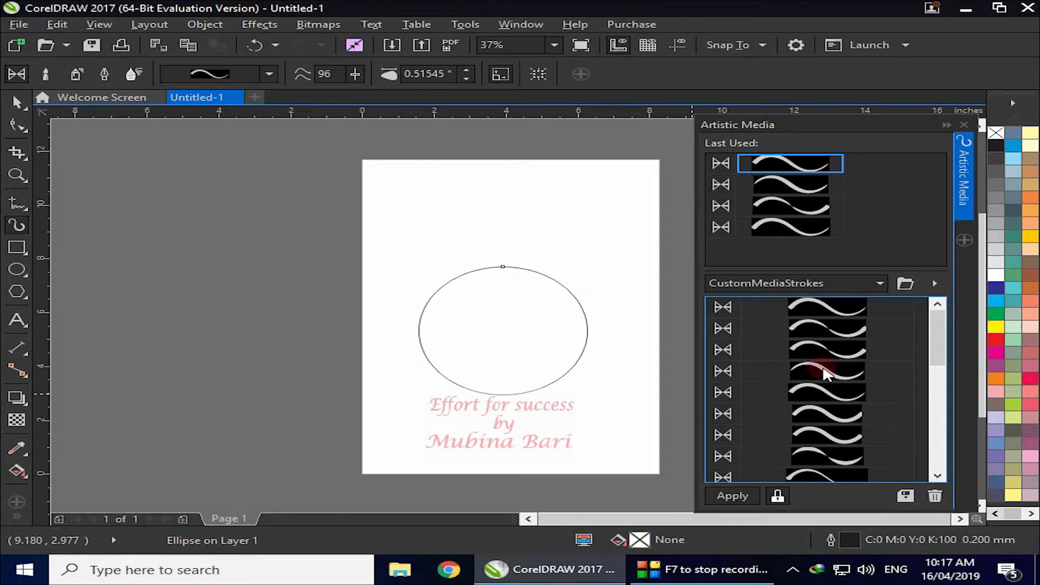
pyautogui.click(825, 374)
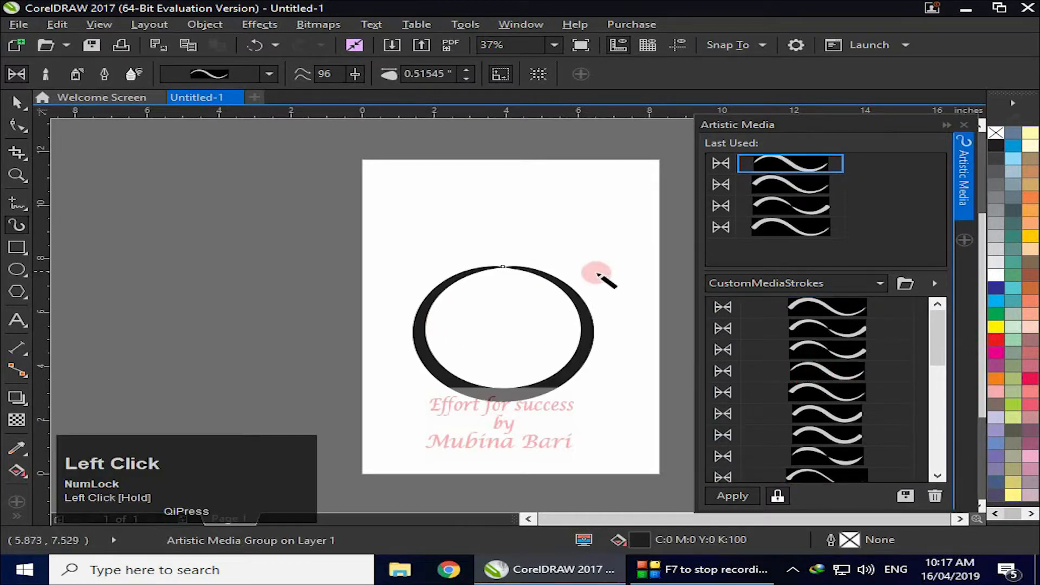
pyautogui.click(850, 308)
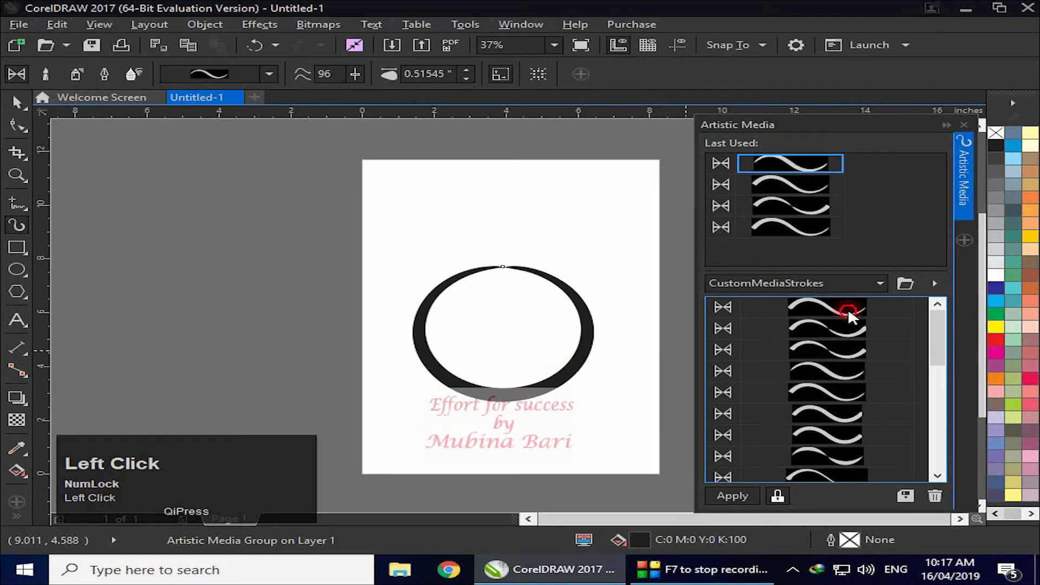
pyautogui.click(810, 384)
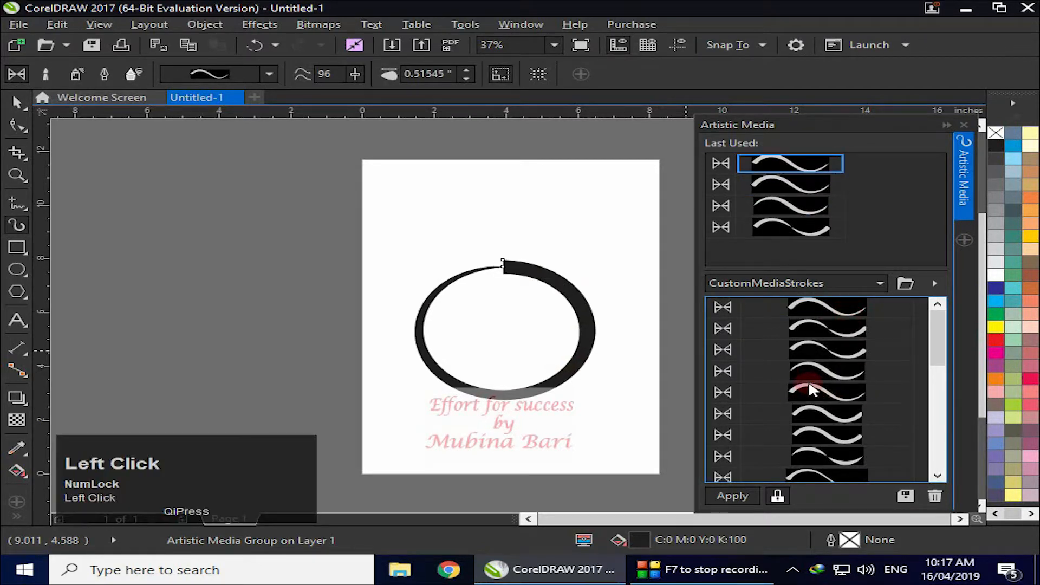
pyautogui.click(813, 413)
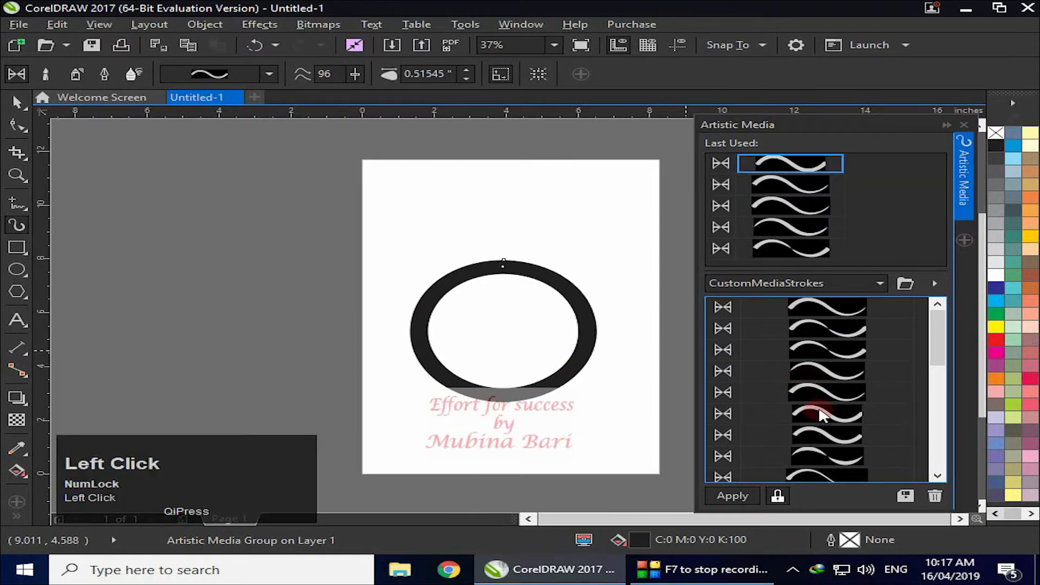
pyautogui.click(821, 391)
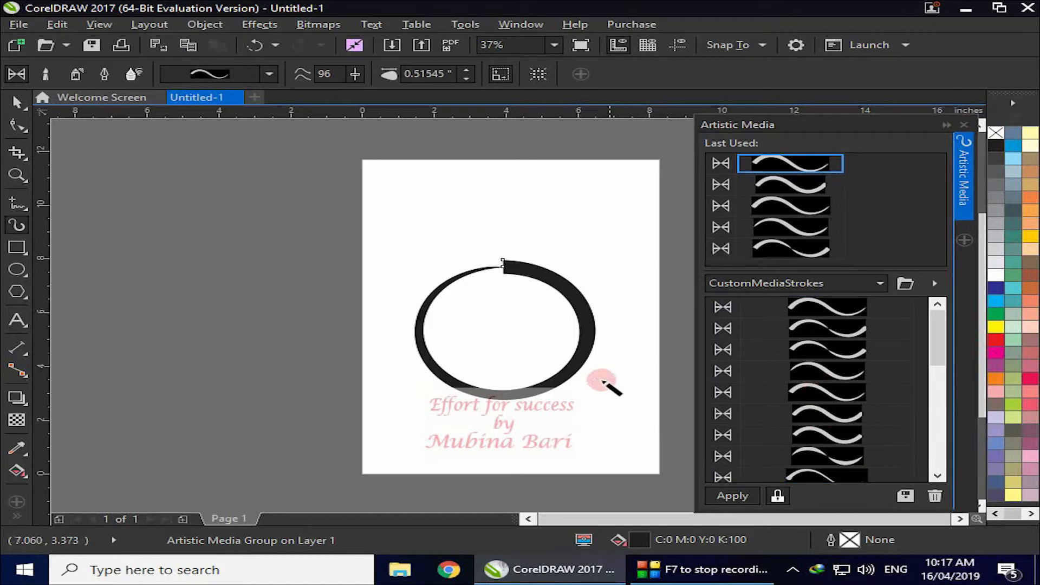
# Replace the stroked ellipse with an artistic text letter G in Arial, enlarged to about 4 by 4.5 inches
pyautogui.press('Delete')
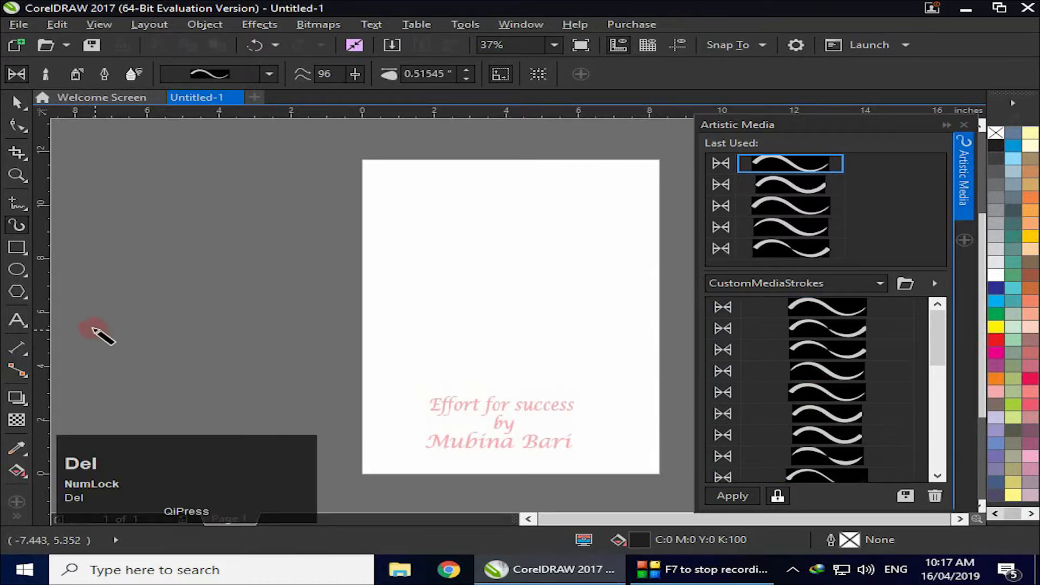
pyautogui.click(24, 316)
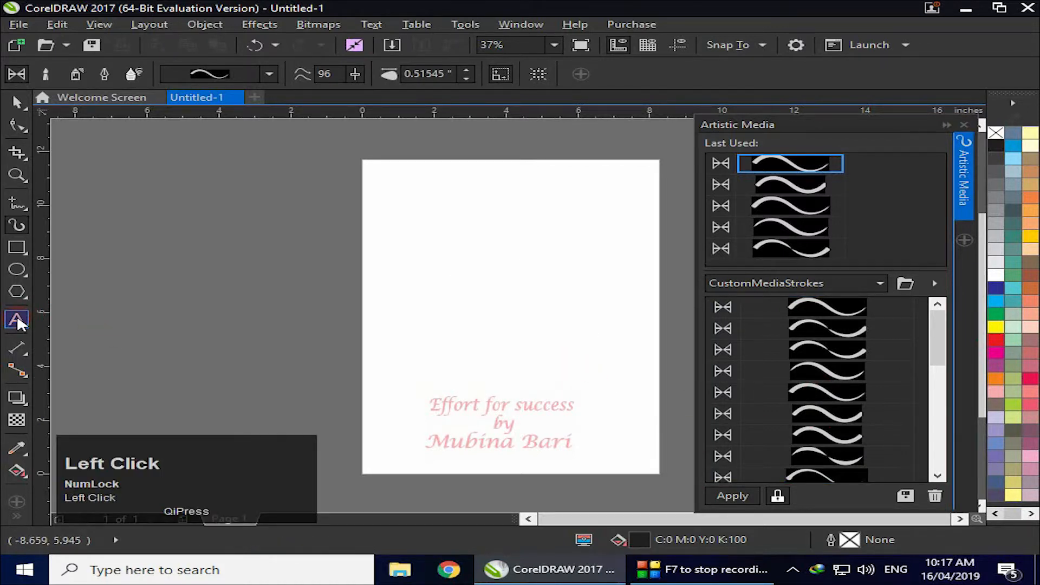
pyautogui.click(418, 282)
pyautogui.press('capslock')
pyautogui.write('G')
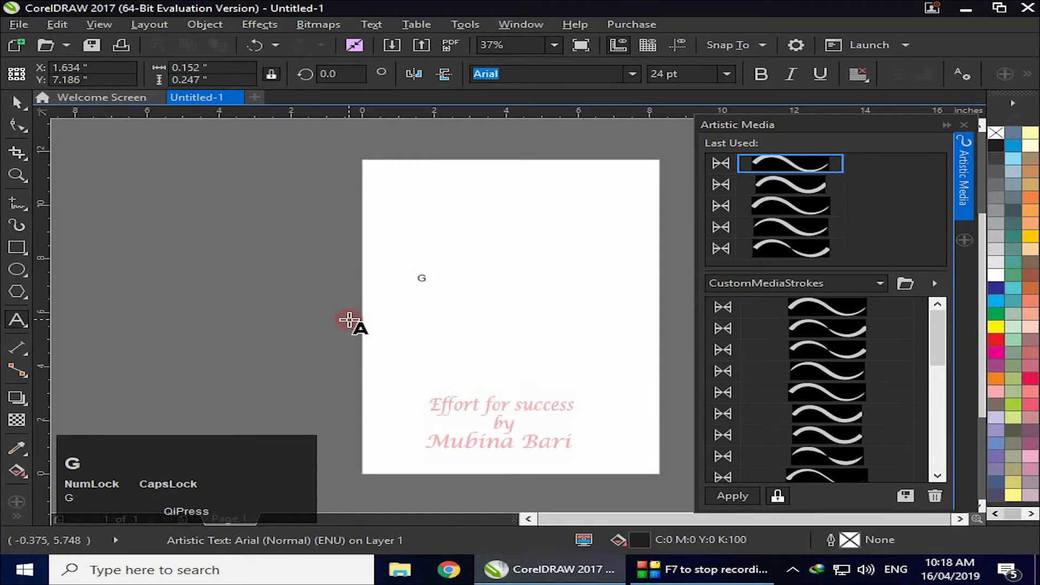
pyautogui.press('capslock')
pyautogui.moveTo(424, 279); pyautogui.dragTo(649, 405)
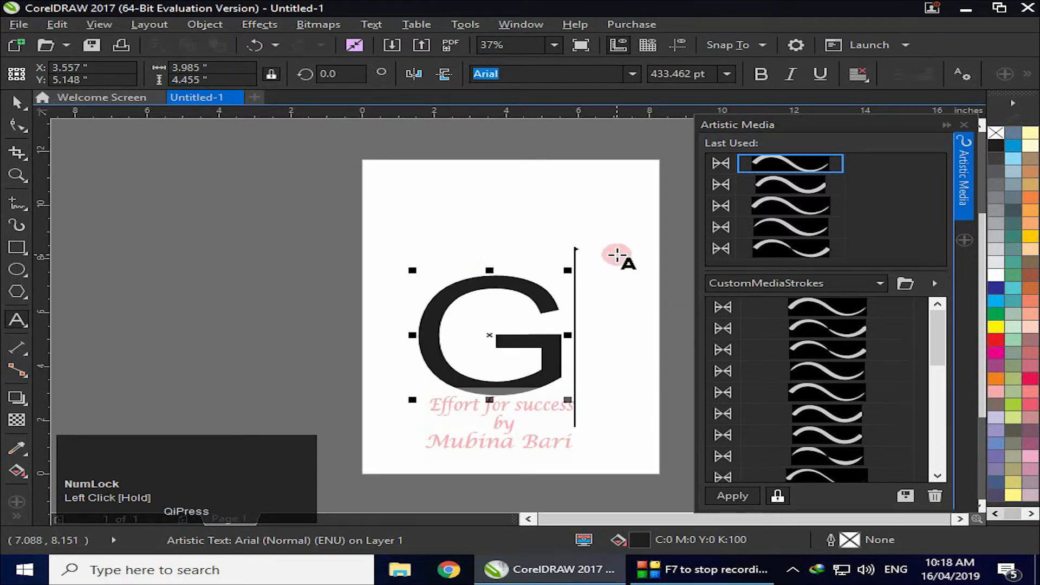
# Try to apply the first CustomMediaStrokes preset directly to the G text object
pyautogui.click(78, 71)
pyautogui.click(16, 225)
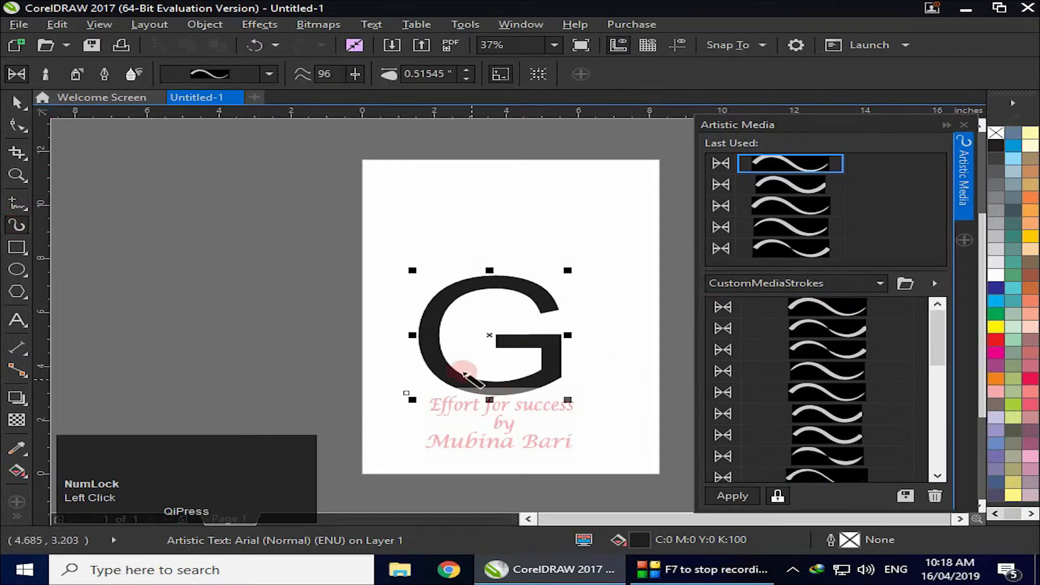
pyautogui.click(826, 329)
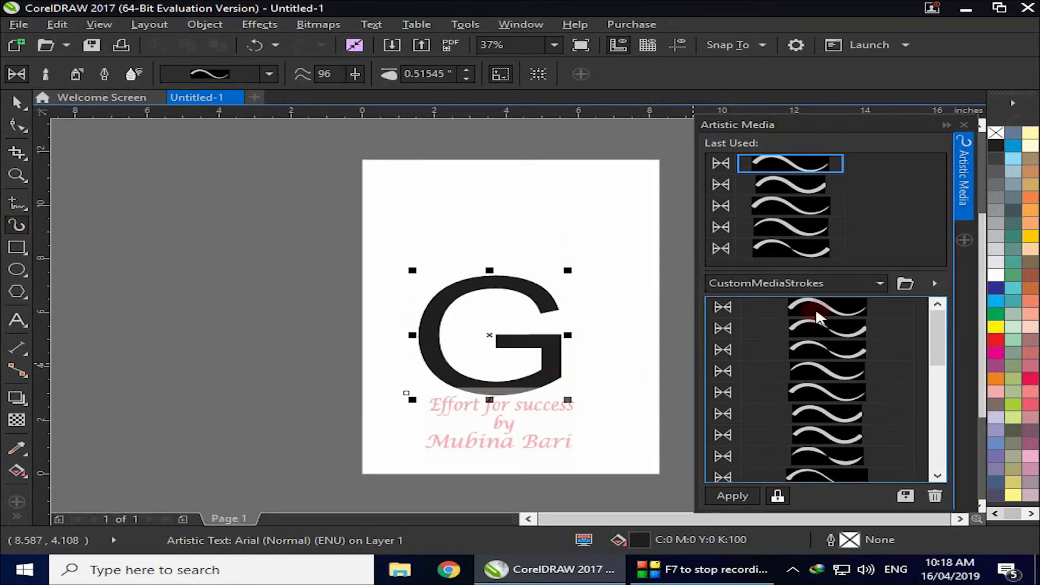
pyautogui.click(816, 306)
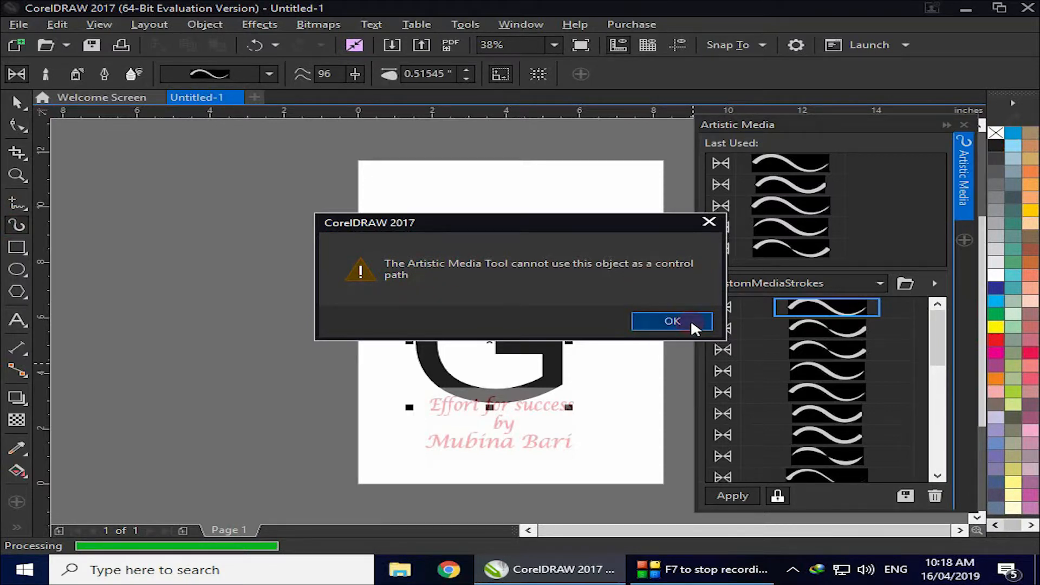
pyautogui.click(672, 320)
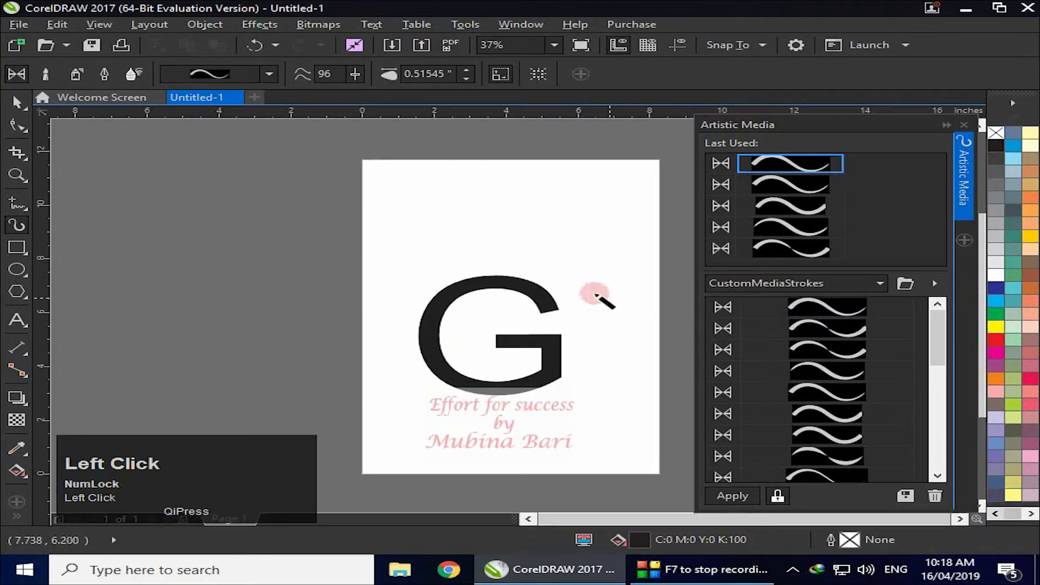
# Select the letter G and convert the text to curves
pyautogui.click(558, 352)
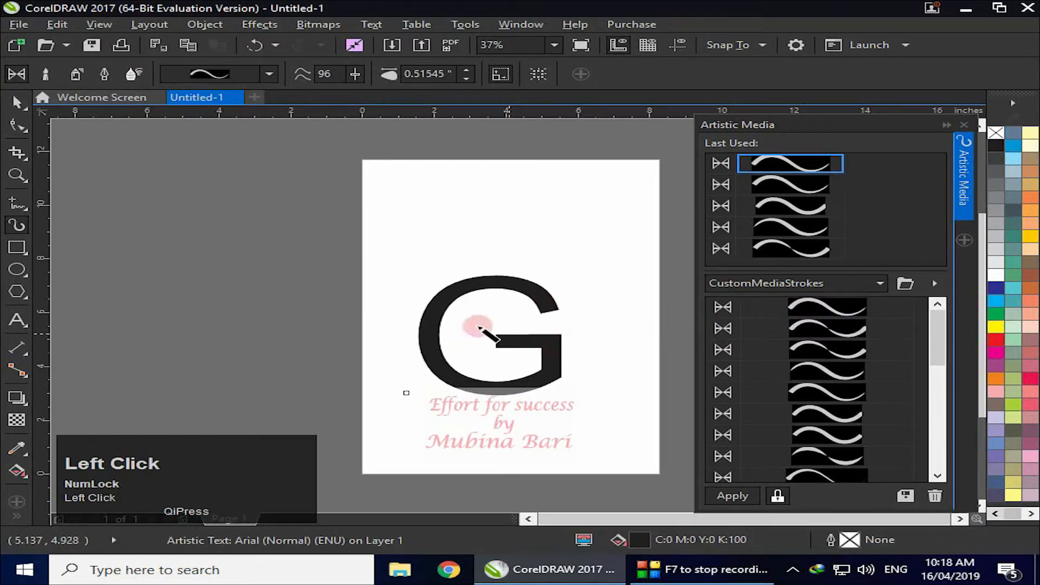
pyautogui.click(20, 106)
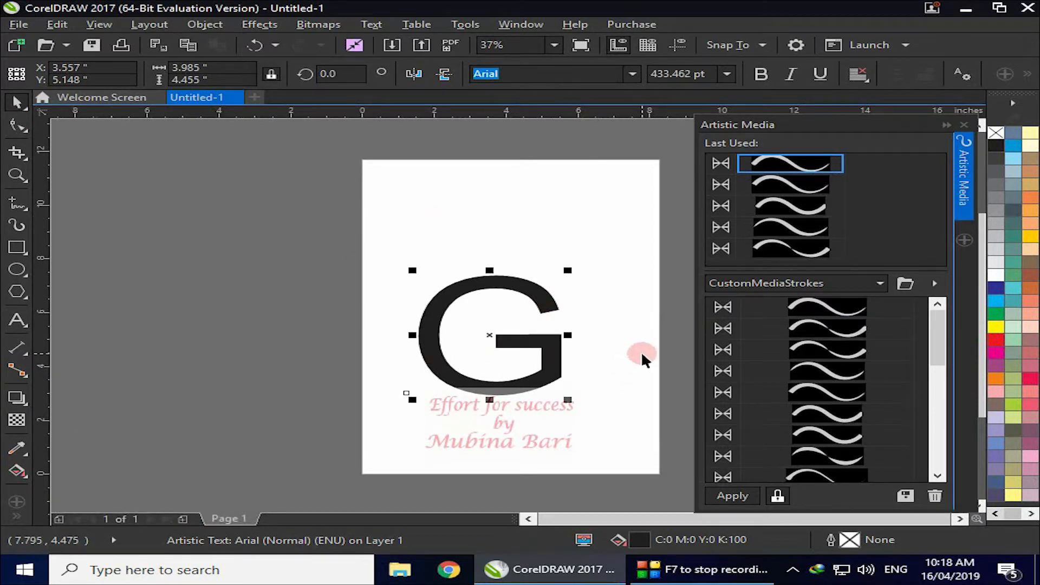
pyautogui.hotkey('ctrl', 'q')
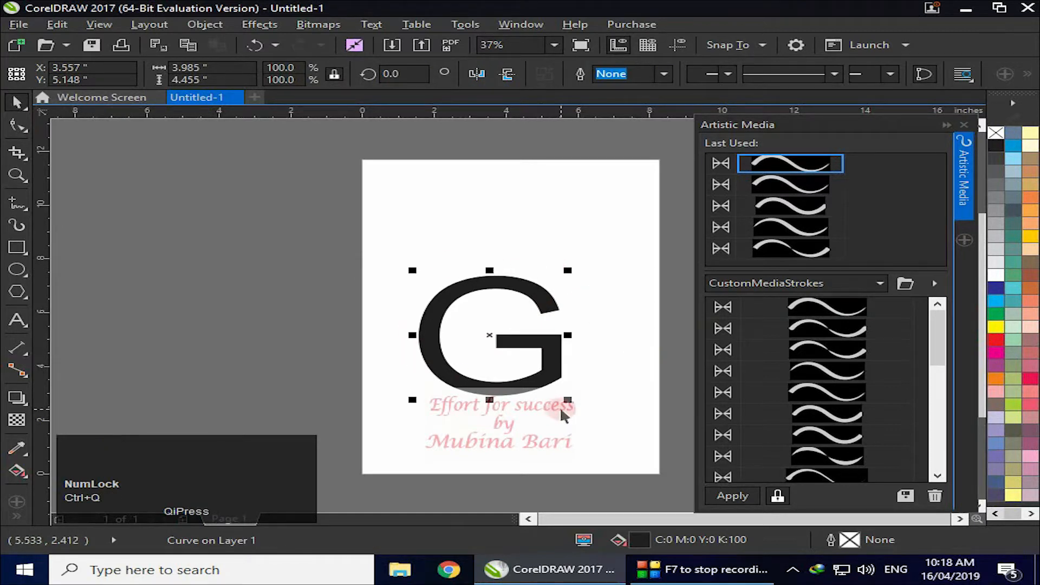
# Apply the fourth CustomMediaStrokes preset to the G curve and give the resulting stroke a red outline
pyautogui.click(861, 379)
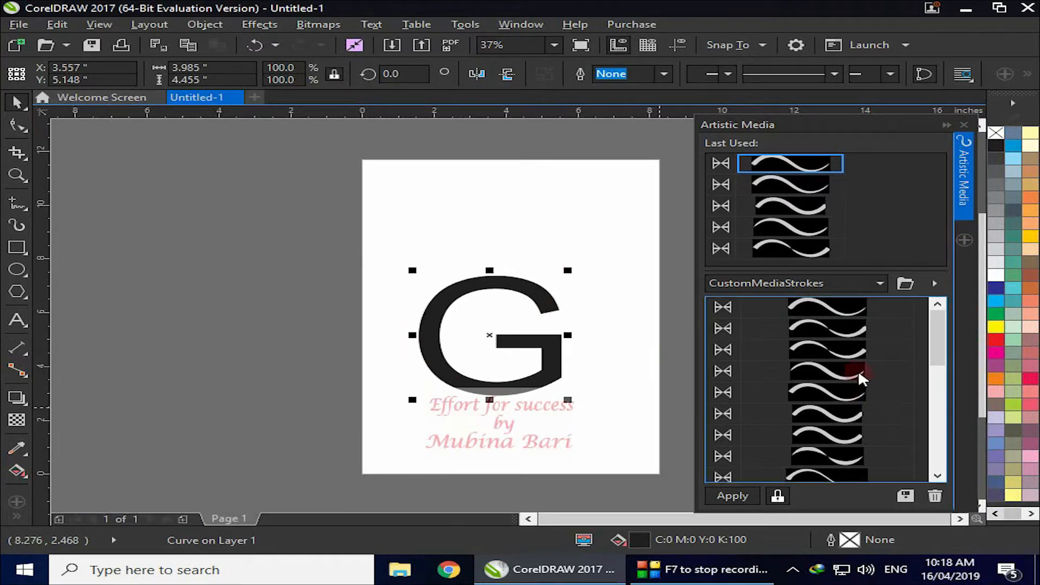
pyautogui.click(831, 376)
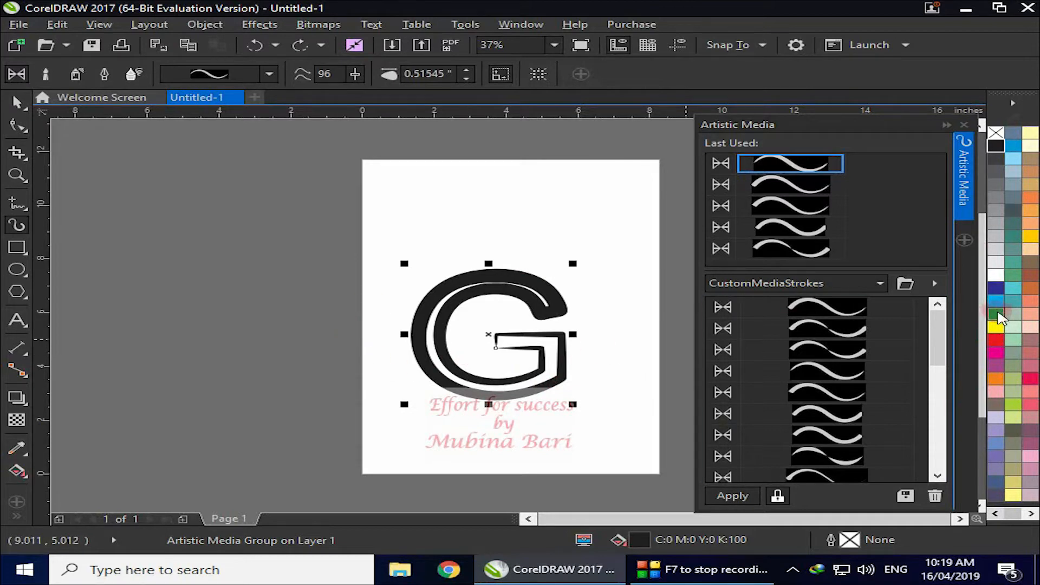
pyautogui.rightClick(996, 341)
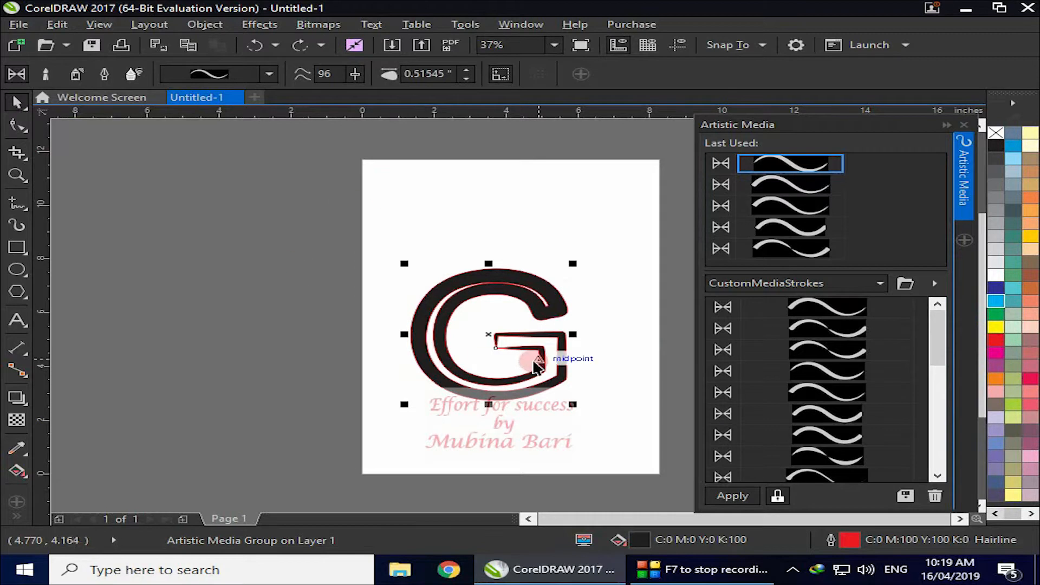
pyautogui.click(820, 420)
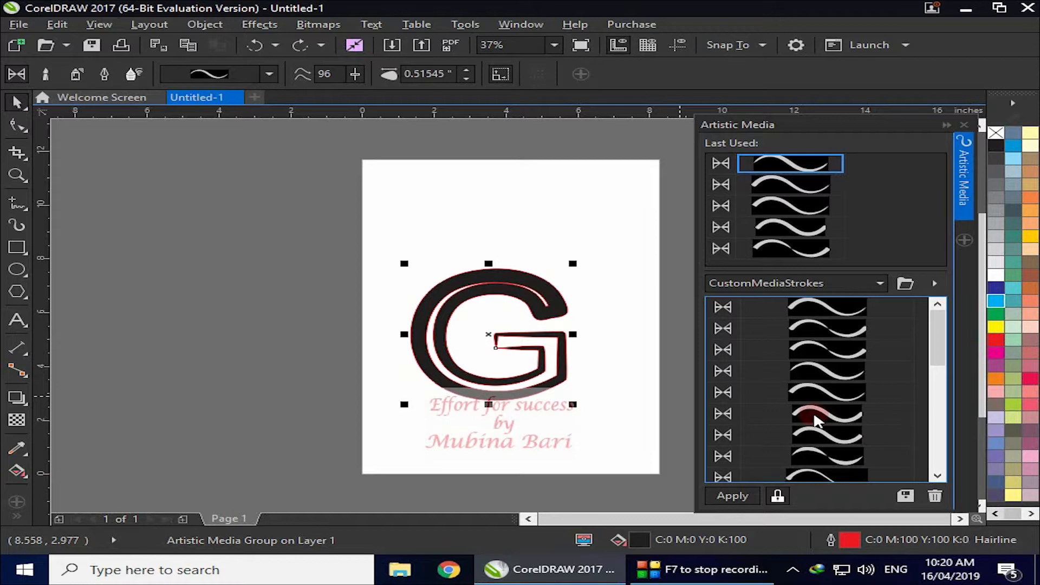
# Delete the G and draw an open S-shaped wave about 7.3 by 3.3 inches across the page with the Pen tool
pyautogui.press('Delete')
pyautogui.click(25, 206)
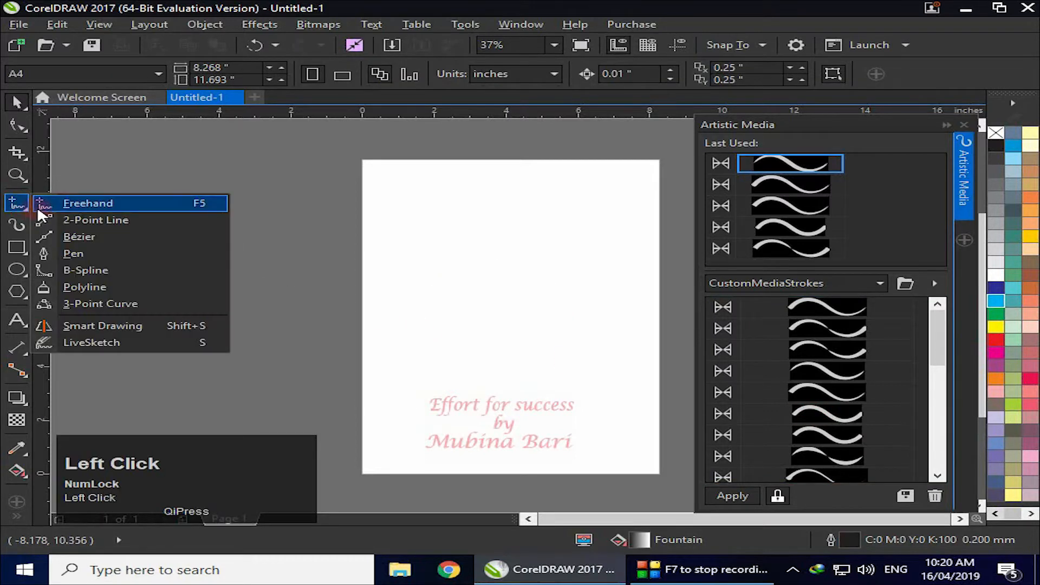
pyautogui.click(75, 253)
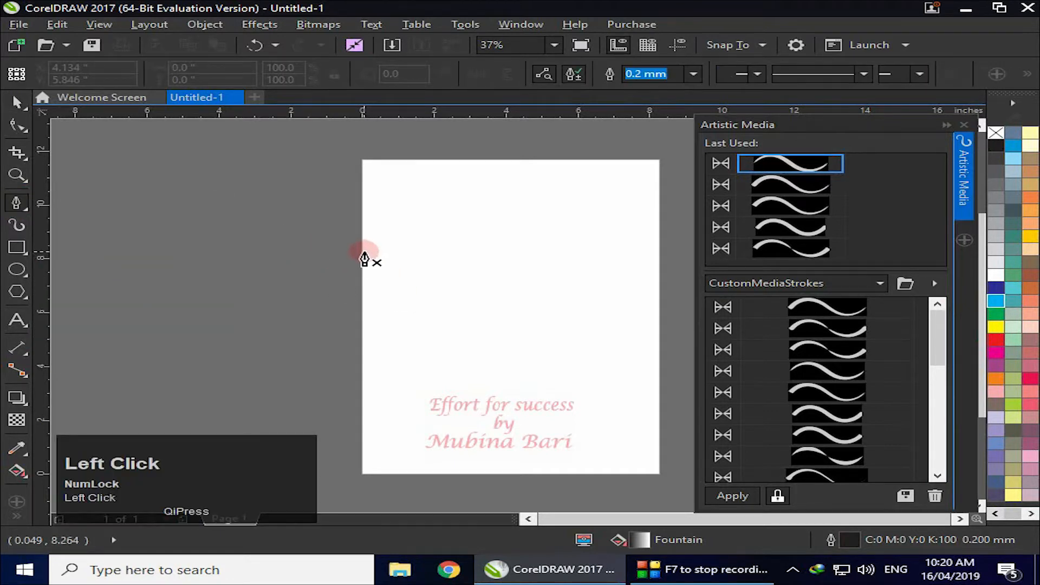
pyautogui.click(365, 281)
pyautogui.moveTo(442, 229); pyautogui.dragTo(503, 241)
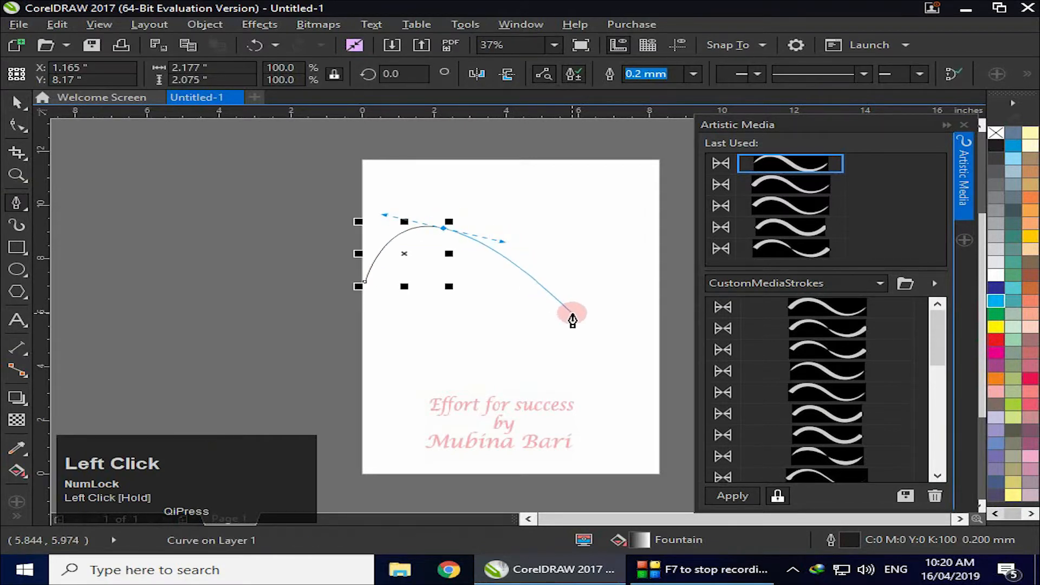
pyautogui.moveTo(572, 313); pyautogui.dragTo(640, 295)
pyautogui.doubleClick(623, 244)
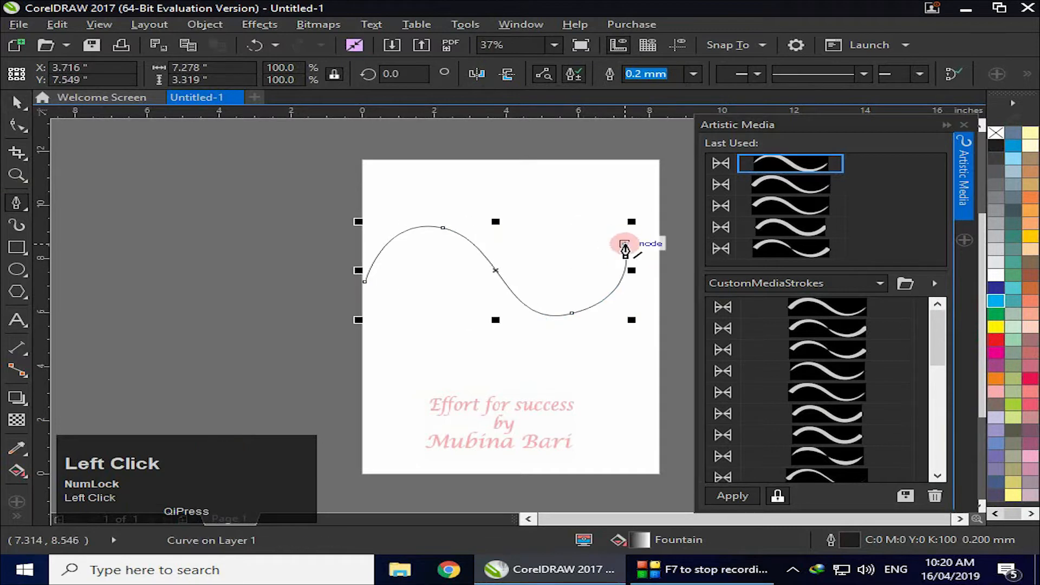
pyautogui.click(625, 245)
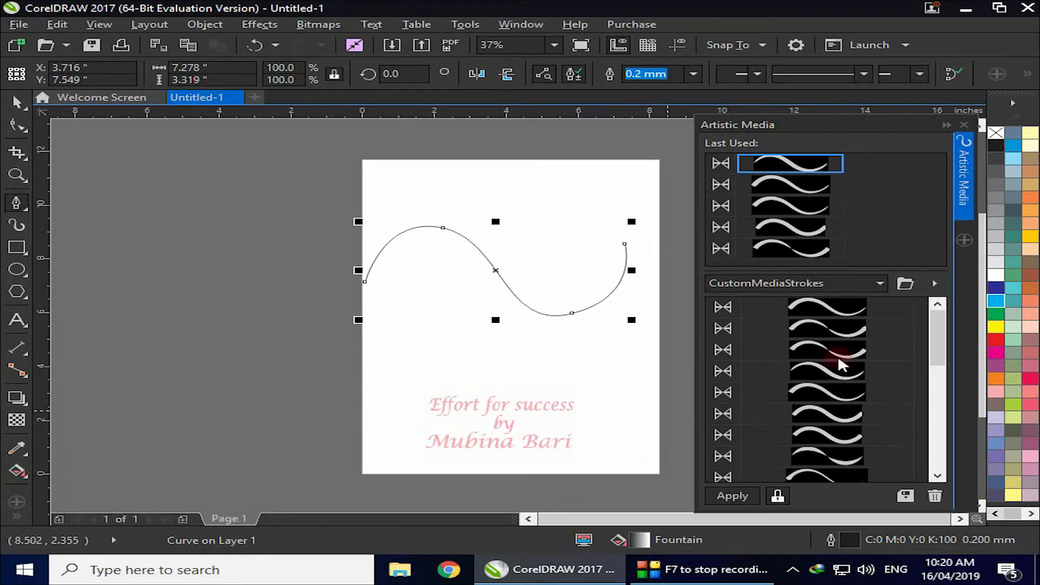
# Apply the first CustomMediaStrokes preset to the wavy curve and delete the resulting stroke
pyautogui.click(837, 310)
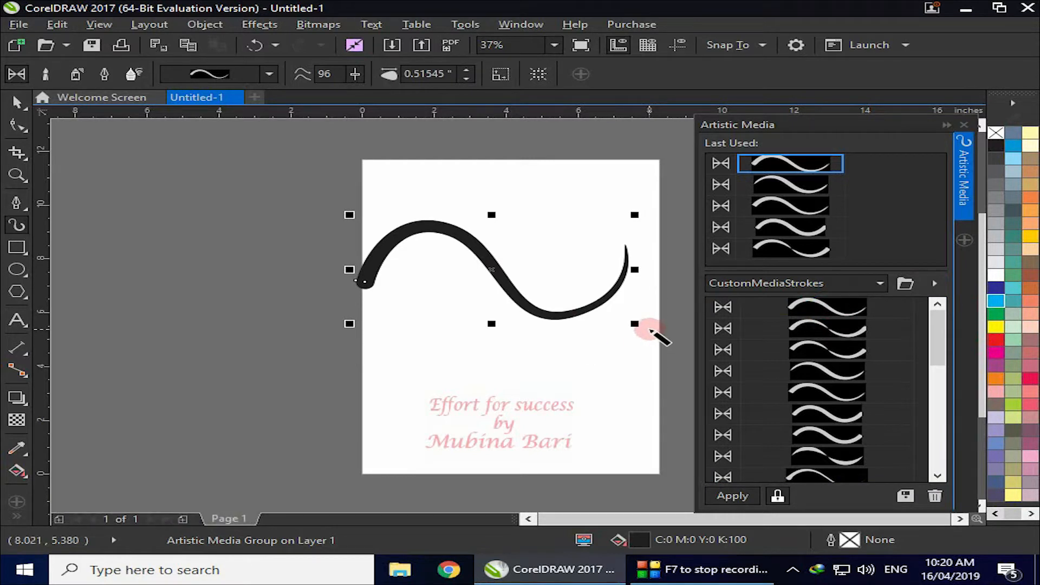
pyautogui.press('Delete')
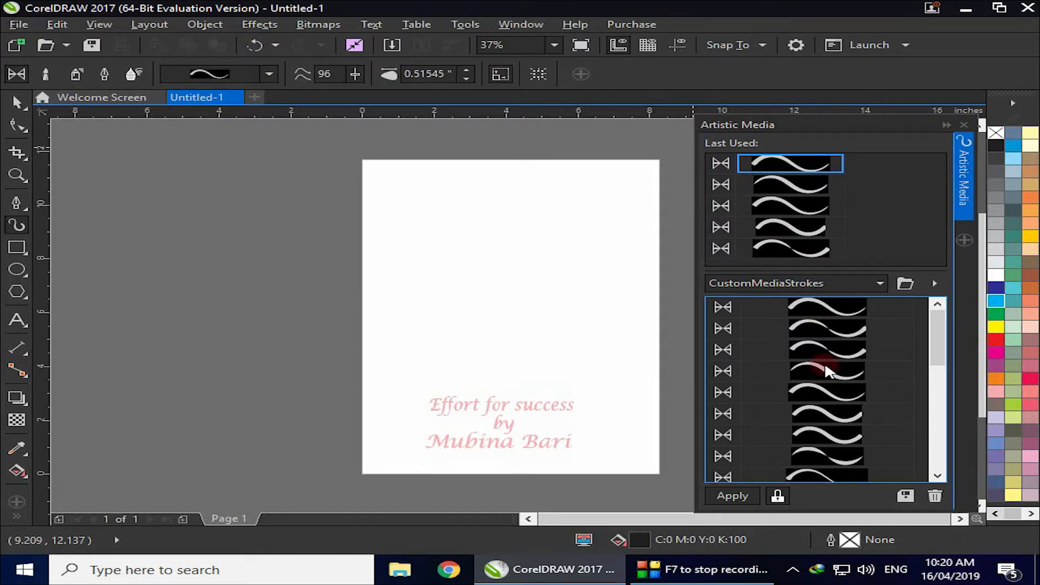
# Switch the Artistic Media tool to Brush mode and look through its brush categories
pyautogui.click(45, 76)
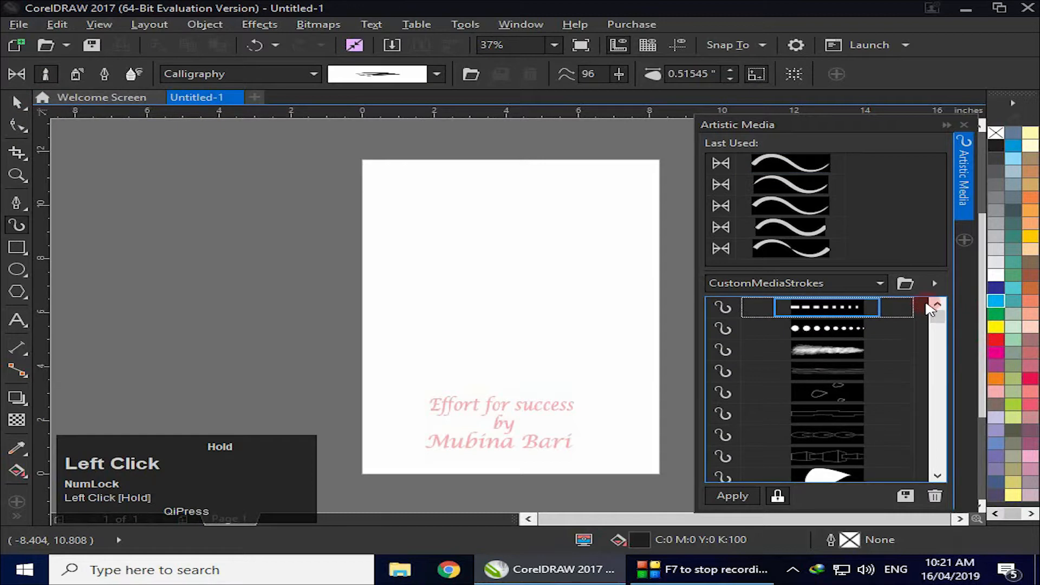
pyautogui.click(270, 71)
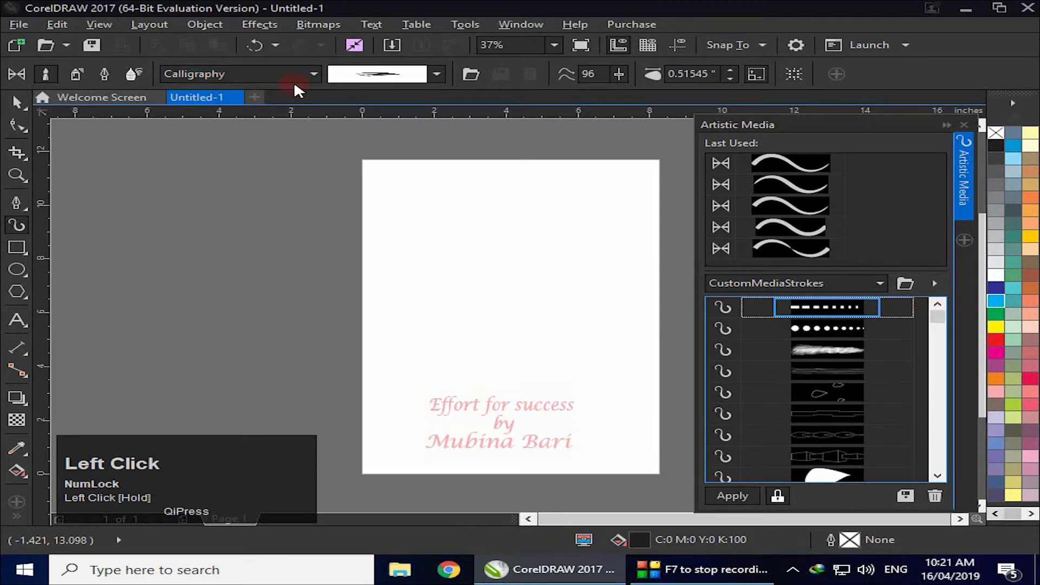
pyautogui.click(307, 71)
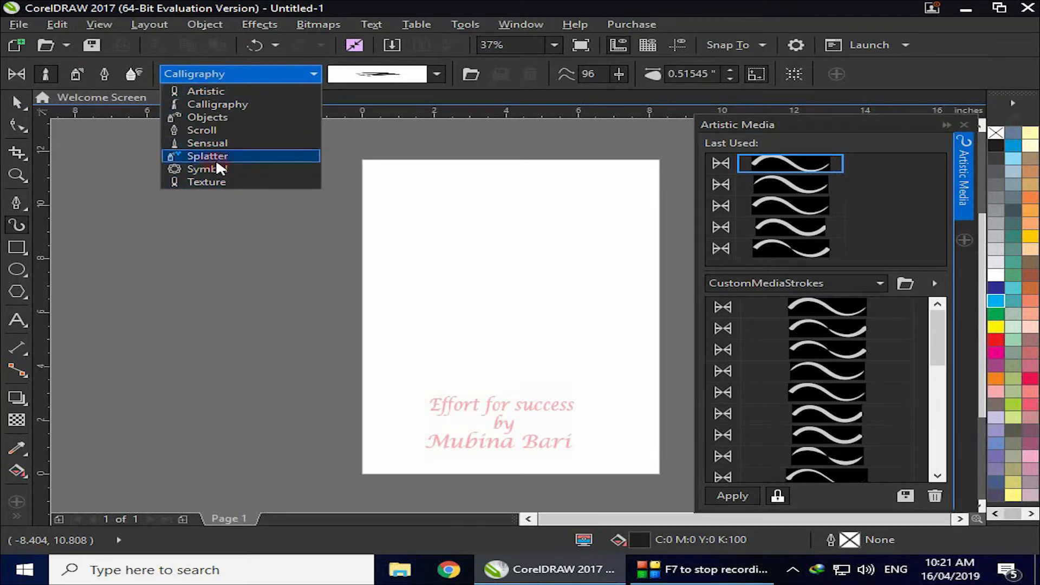
pyautogui.click(859, 374)
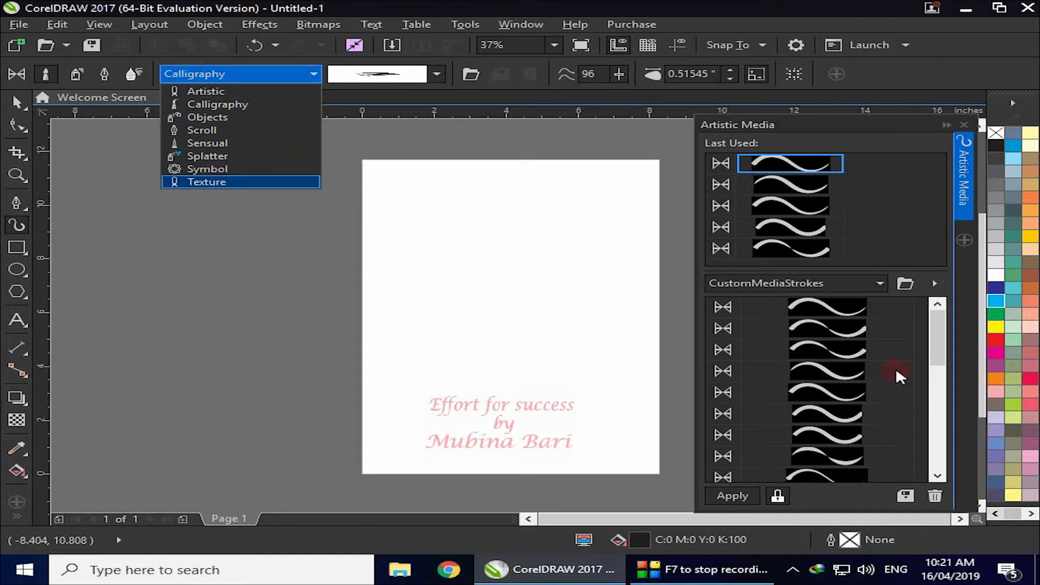
# Filter the CustomMediaStrokes list to include Brushes and exclude Preset strokes
pyautogui.click(937, 283)
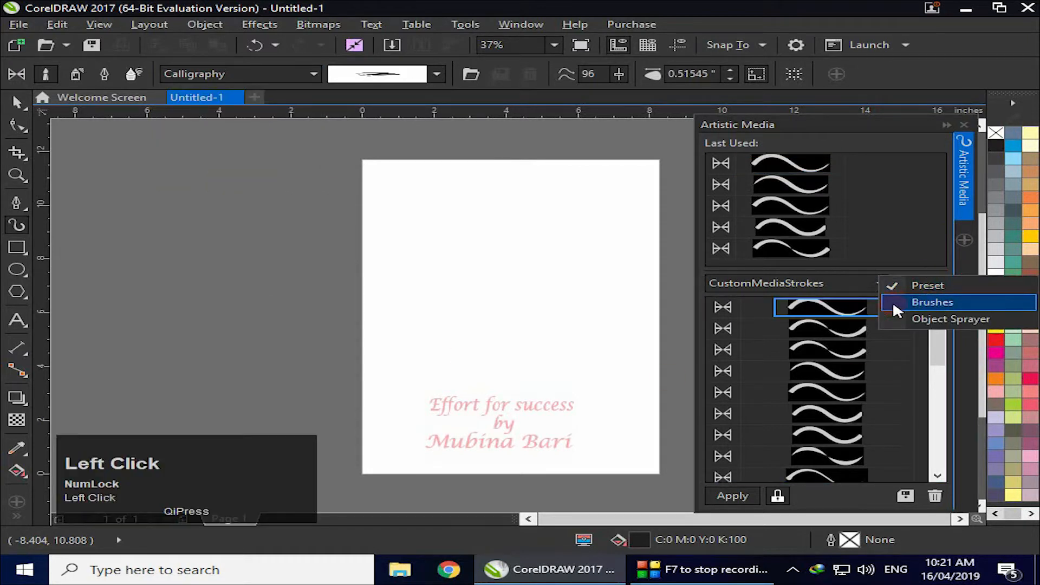
pyautogui.click(893, 302)
pyautogui.click(936, 281)
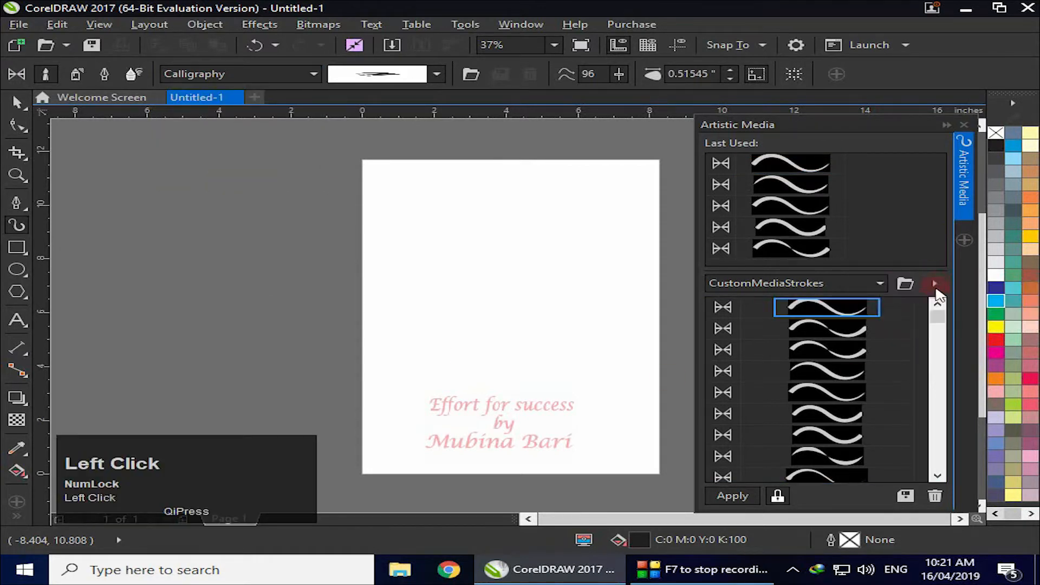
pyautogui.click(897, 294)
pyautogui.click(941, 316)
pyautogui.moveTo(941, 316); pyautogui.dragTo(931, 430)
# Look through the brush strokes offered in the Artistic, Scroll and Splatter categories and in the CustomMediaStrokes list
pyautogui.click(308, 71)
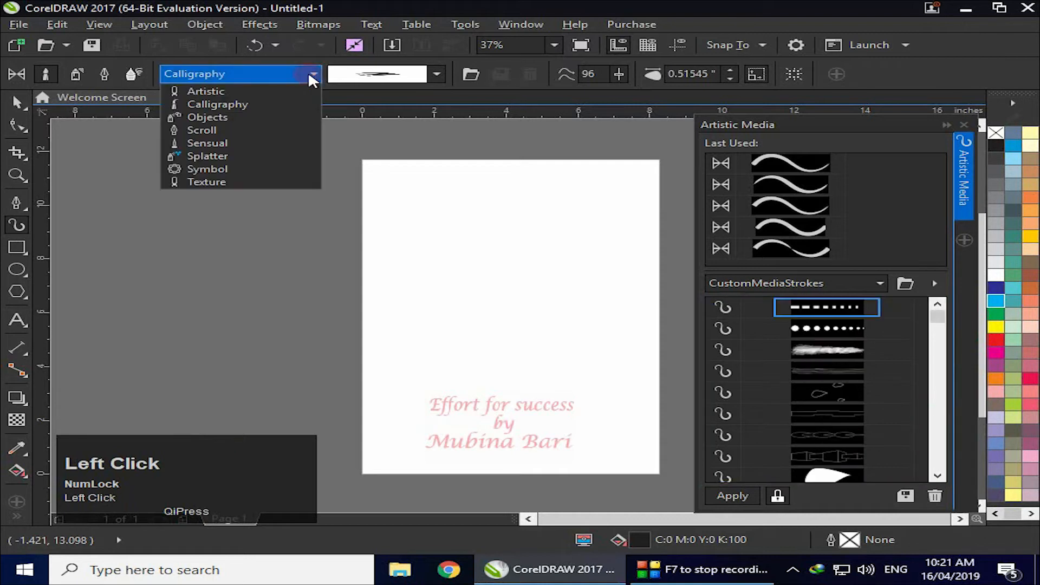
pyautogui.click(221, 96)
pyautogui.click(401, 79)
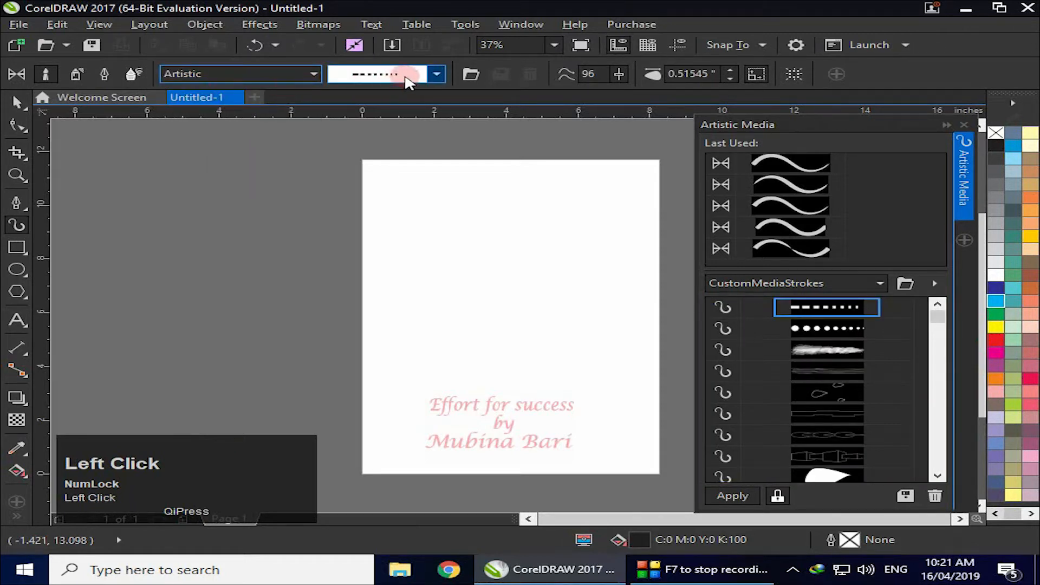
pyautogui.click(432, 72)
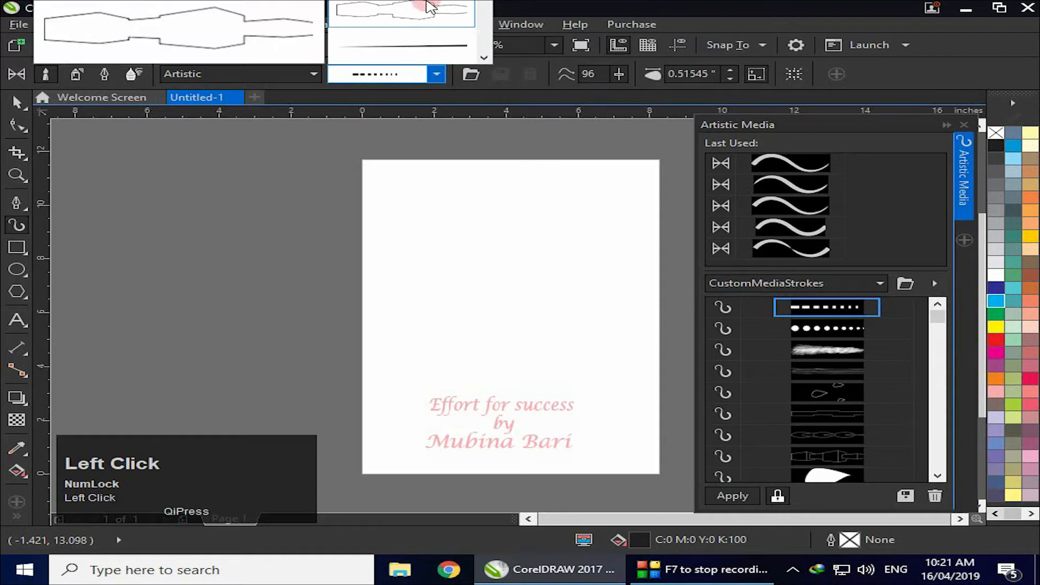
pyautogui.click(938, 320)
pyautogui.moveTo(940, 323); pyautogui.dragTo(941, 336)
pyautogui.click(312, 71)
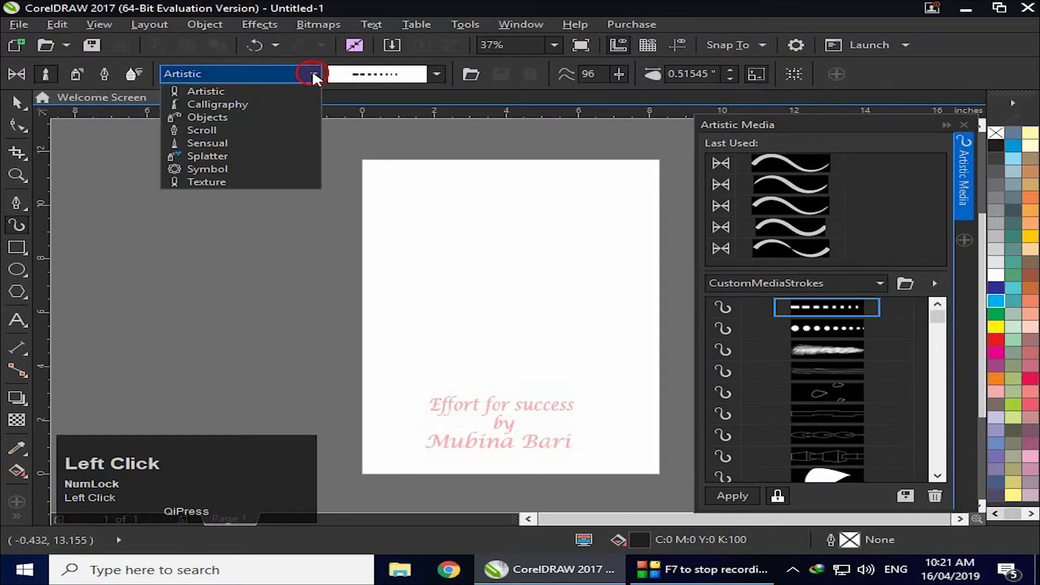
pyautogui.click(239, 130)
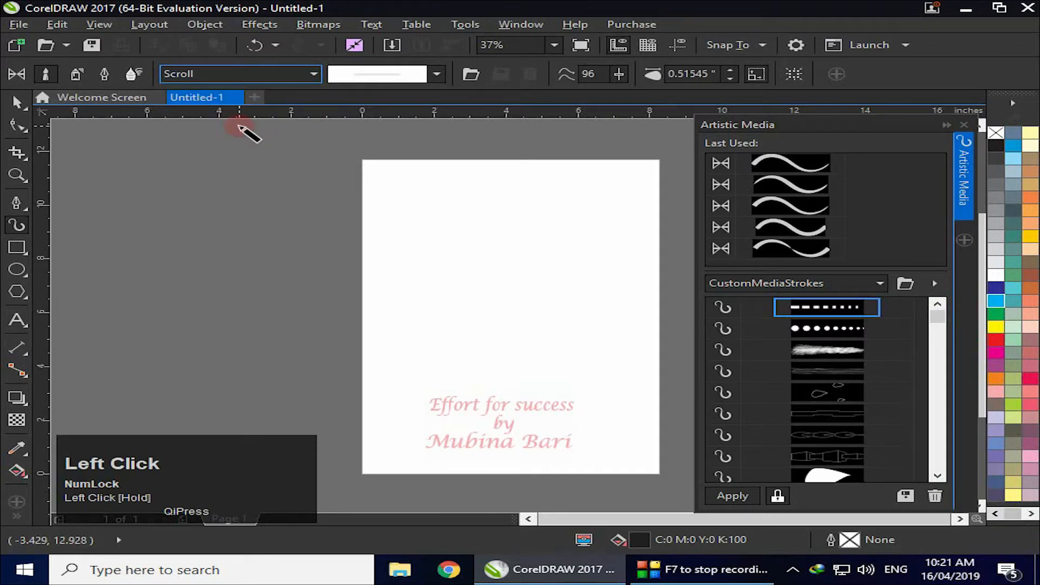
pyautogui.click(421, 74)
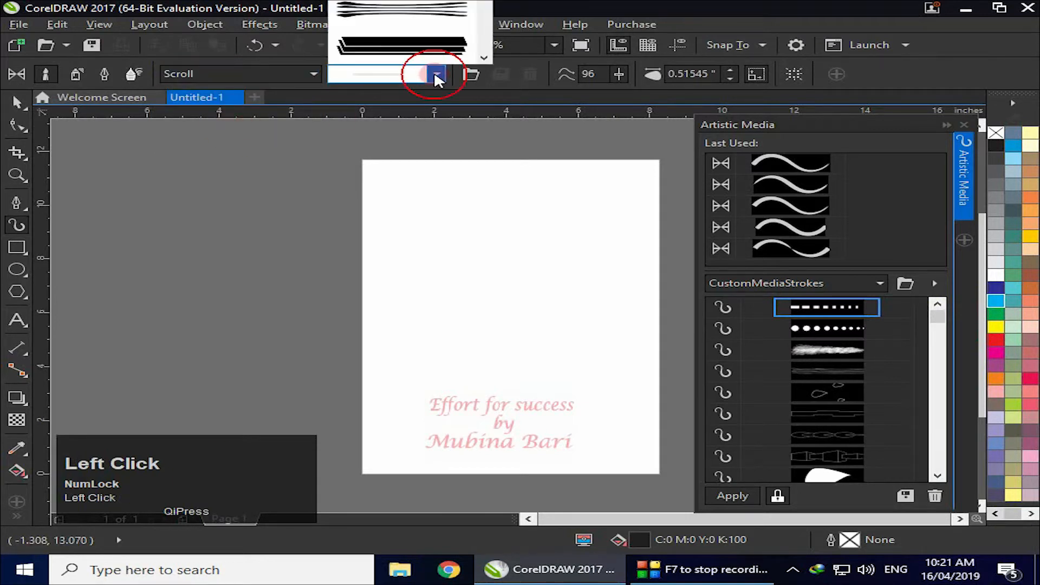
pyautogui.moveTo(939, 319)
pyautogui.mouseDown()
pyautogui.moveTo(944, 349)
pyautogui.moveTo(938, 308)
pyautogui.mouseUp()
# Draw an S-shaped wave about 6.9 by 3.3 inches across the page with the rough bristle brush, third in CustomMediaStrokes
pyautogui.click(907, 309)
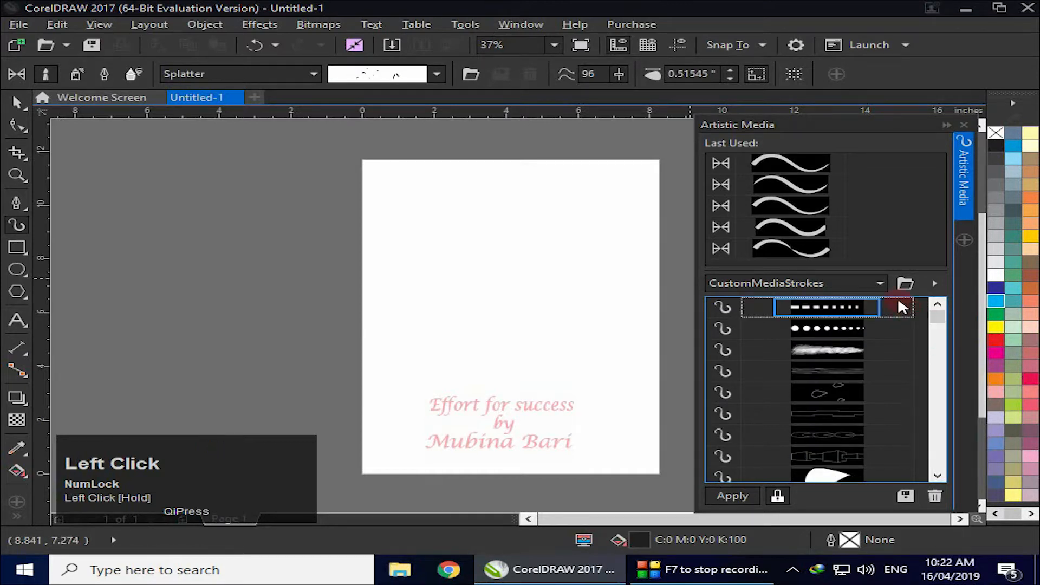
pyautogui.click(830, 354)
pyautogui.moveTo(378, 333)
pyautogui.mouseDown()
pyautogui.moveTo(396, 316)
pyautogui.moveTo(475, 309)
pyautogui.moveTo(503, 360)
pyautogui.moveTo(571, 372)
pyautogui.moveTo(618, 311)
pyautogui.mouseUp()
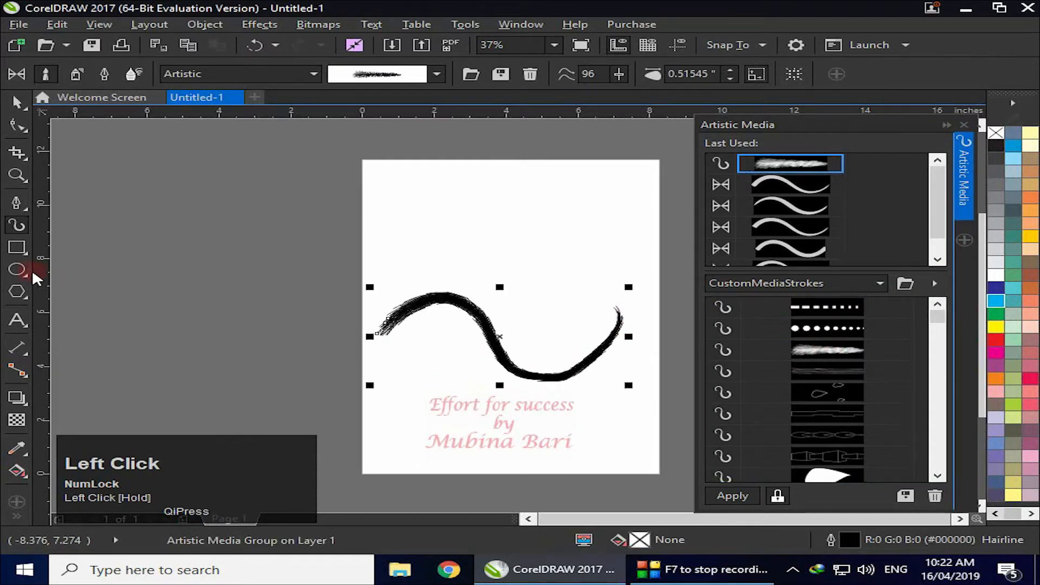
# Draw an unfilled ellipse about 3.8 by 2.6 inches above the wave and apply the same rough bristle brush to it
pyautogui.click(17, 270)
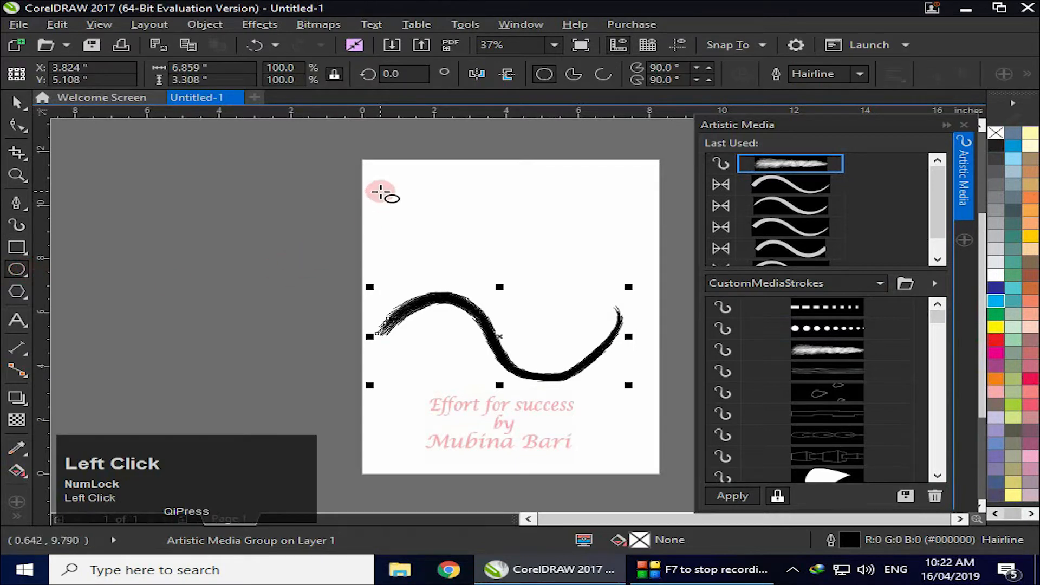
pyautogui.press('Delete')
pyautogui.click(19, 269)
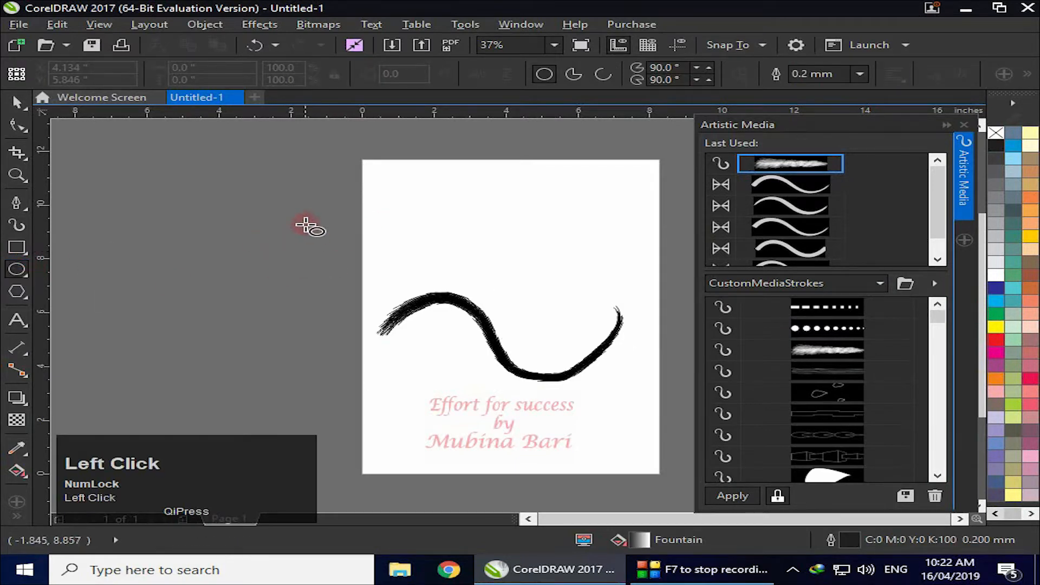
pyautogui.moveTo(363, 180)
pyautogui.mouseDown()
pyautogui.moveTo(459, 221)
pyautogui.moveTo(512, 259)
pyautogui.mouseUp()
pyautogui.click(995, 133)
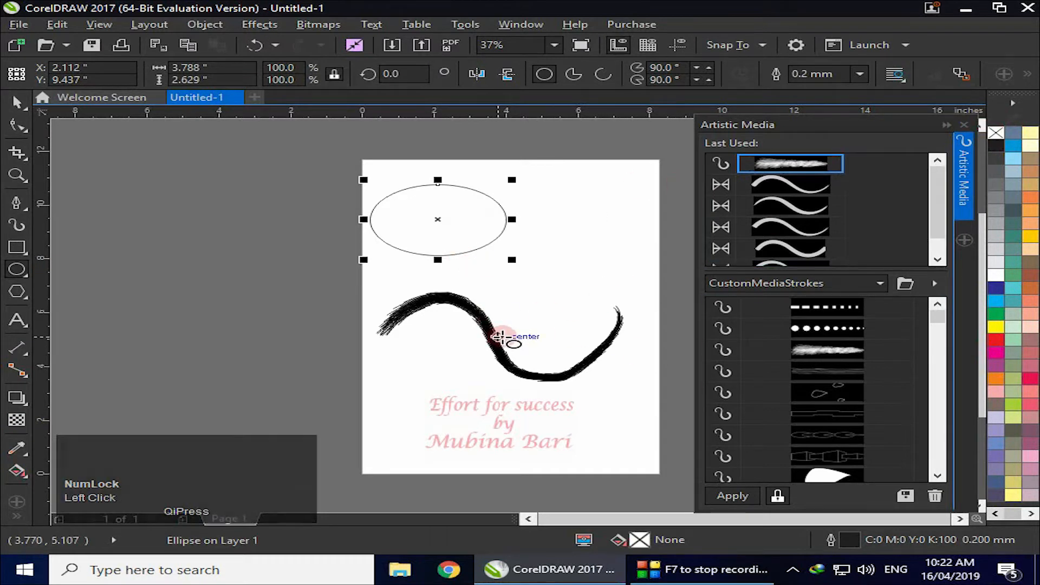
pyautogui.click(832, 353)
pyautogui.click(832, 352)
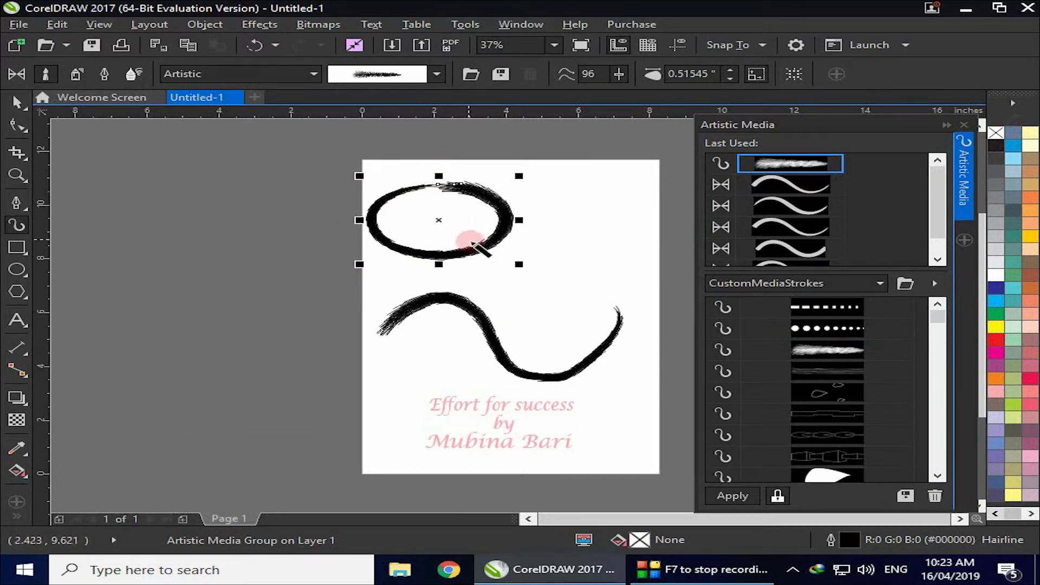
# Try the colored pattern brushes on the ellipse, including the purple lattice, teal halftone and green woven strokes
pyautogui.moveTo(938, 316); pyautogui.dragTo(942, 355)
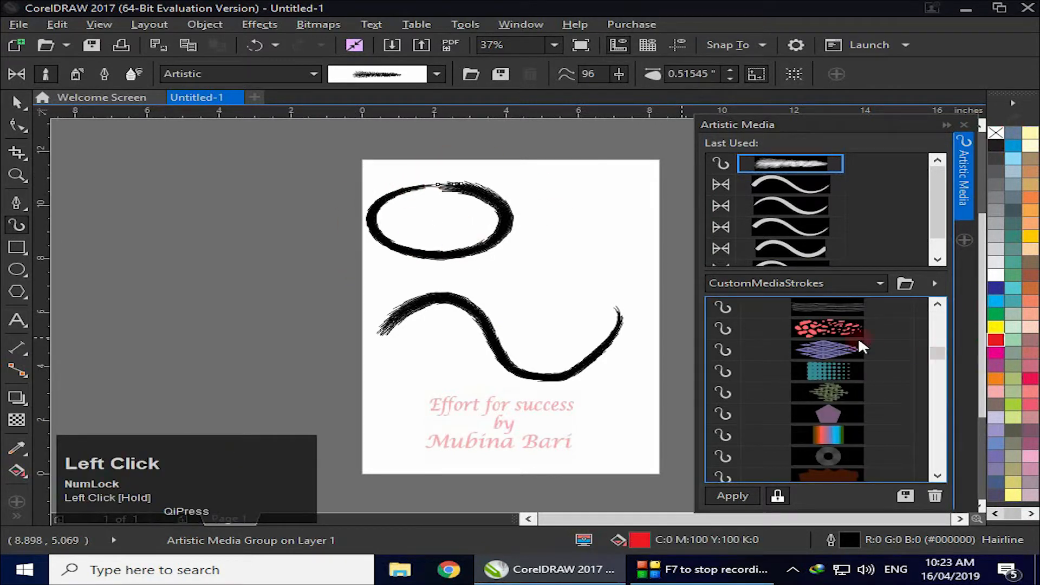
pyautogui.moveTo(820, 328); pyautogui.dragTo(481, 246)
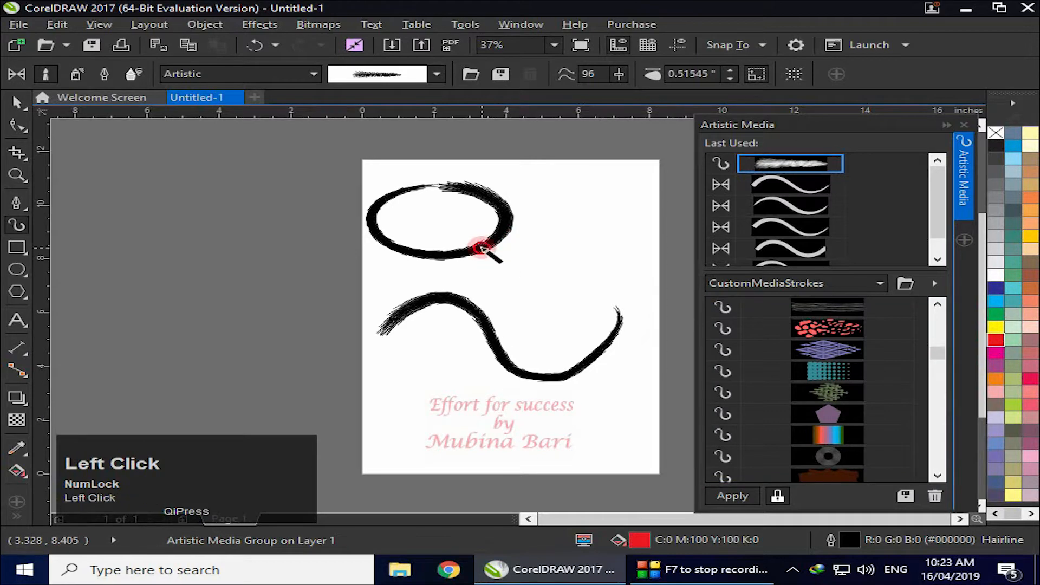
pyautogui.click(723, 306)
pyautogui.click(832, 344)
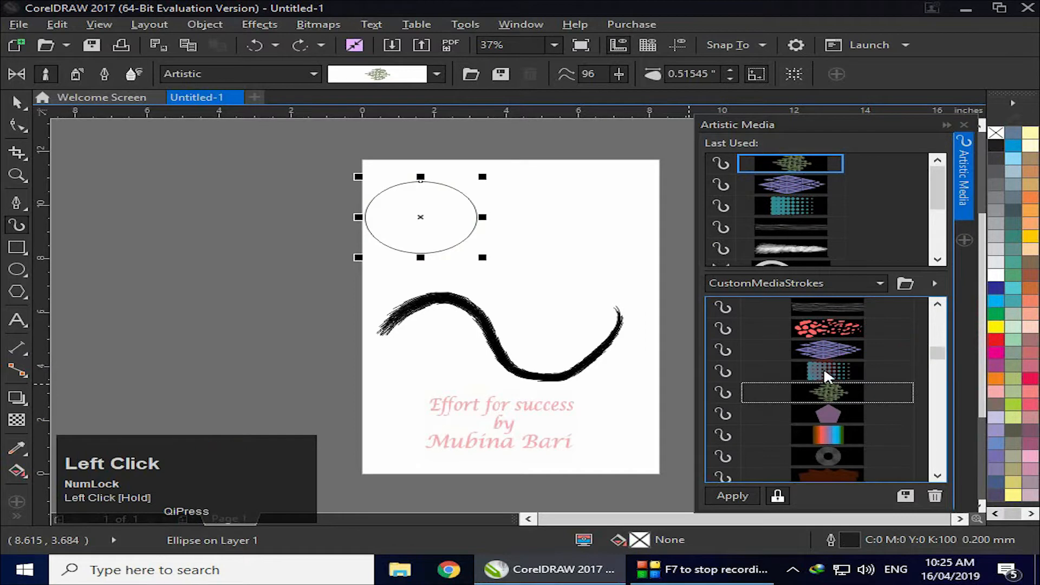
pyautogui.click(827, 373)
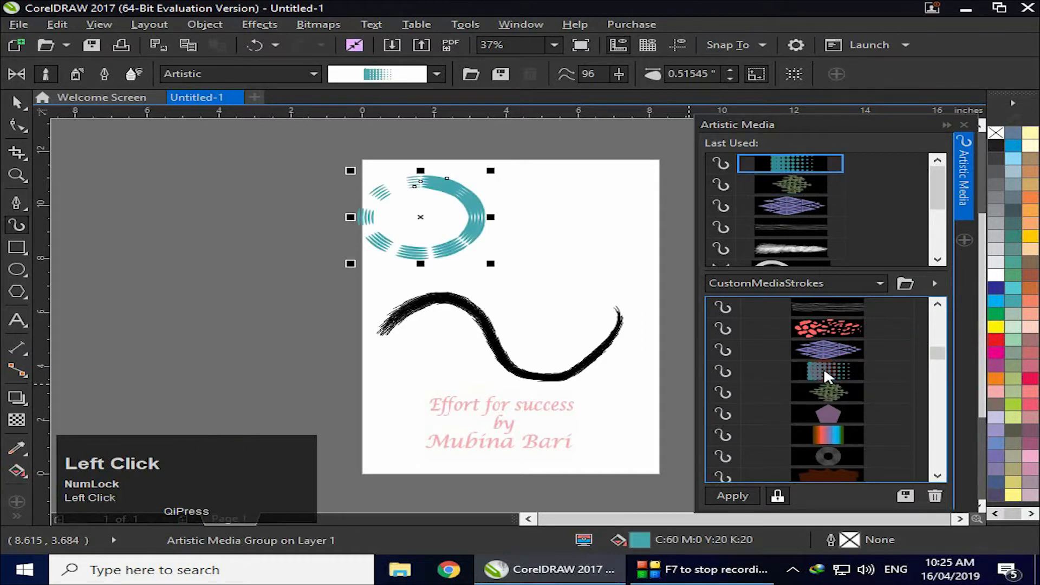
pyautogui.click(829, 392)
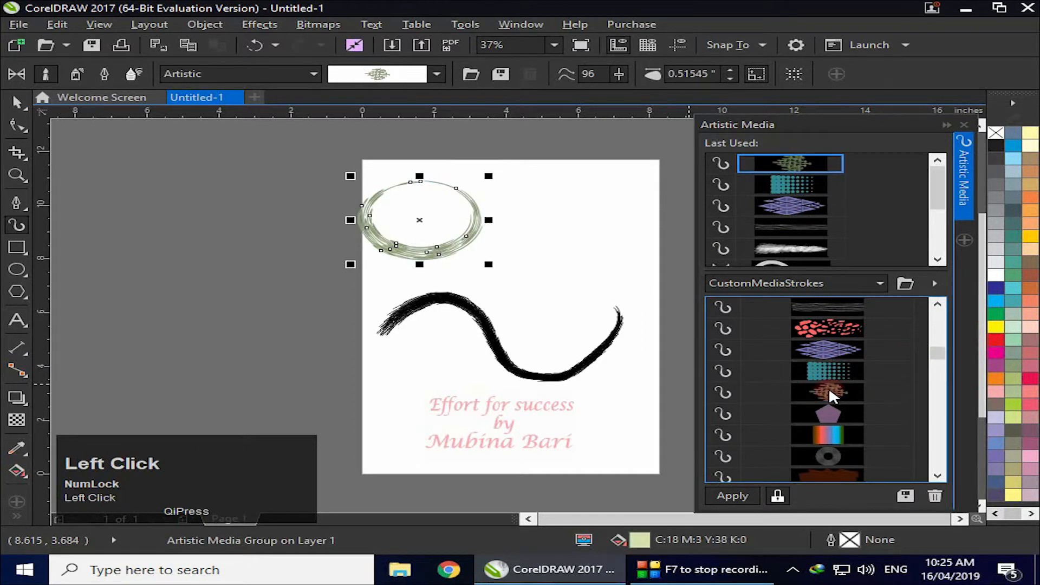
# Apply the blue-green bubbles brush stroke from CustomMediaStrokes to the ellipse
pyautogui.click(937, 353)
pyautogui.moveTo(937, 354); pyautogui.dragTo(940, 370)
pyautogui.click(820, 349)
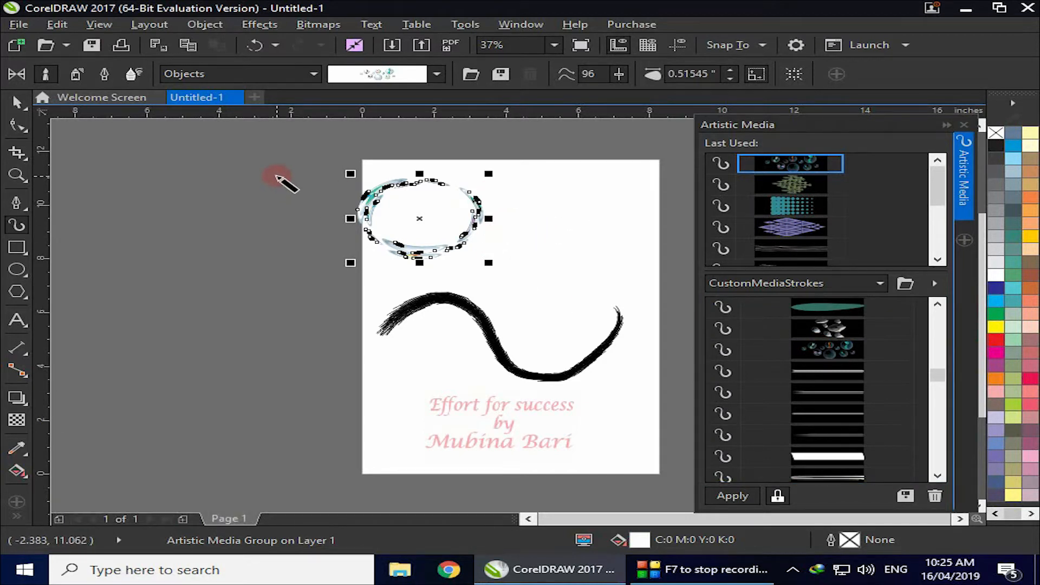
# Examine the brush category list, the Artistic strokes and the folder browser for custom media strokes, without choosing a folder
pyautogui.click(255, 74)
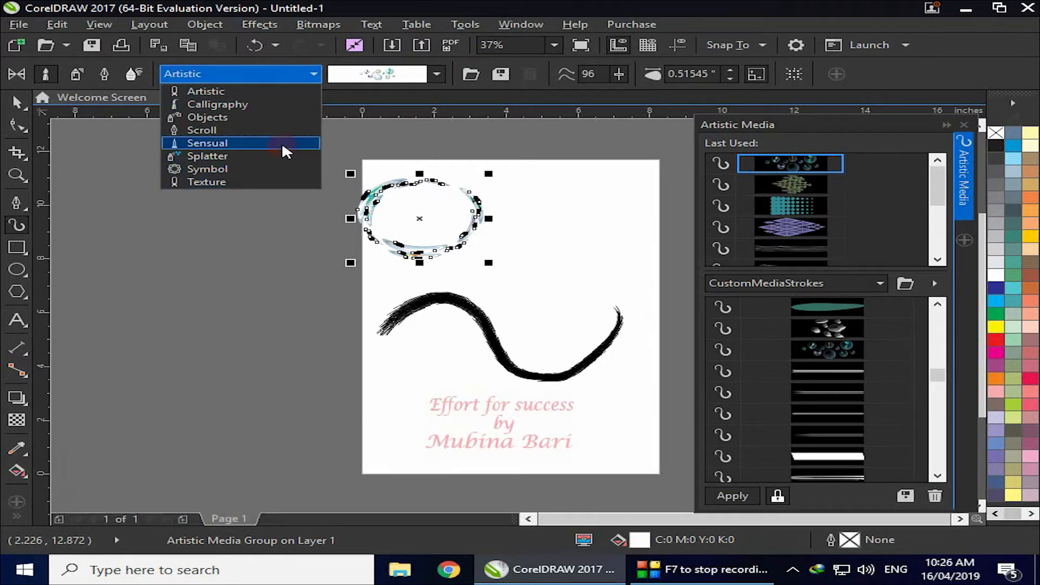
pyautogui.click(290, 234)
pyautogui.click(436, 74)
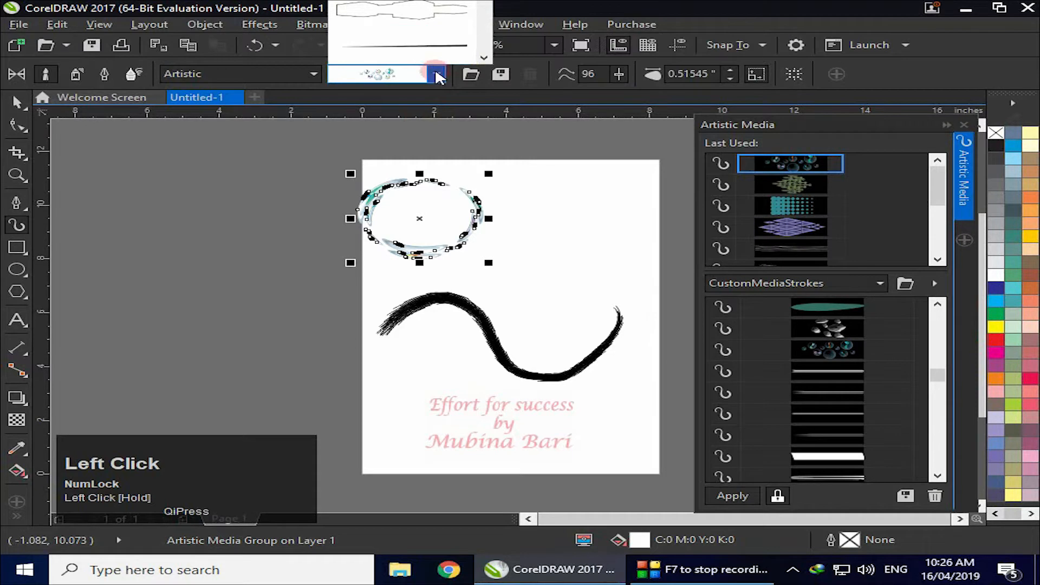
pyautogui.click(436, 74)
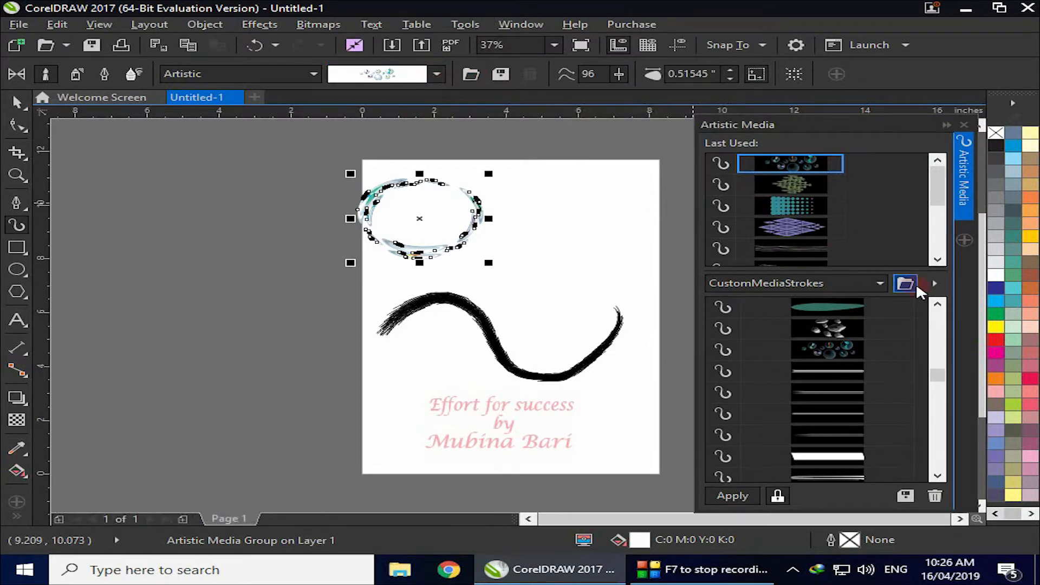
pyautogui.click(472, 76)
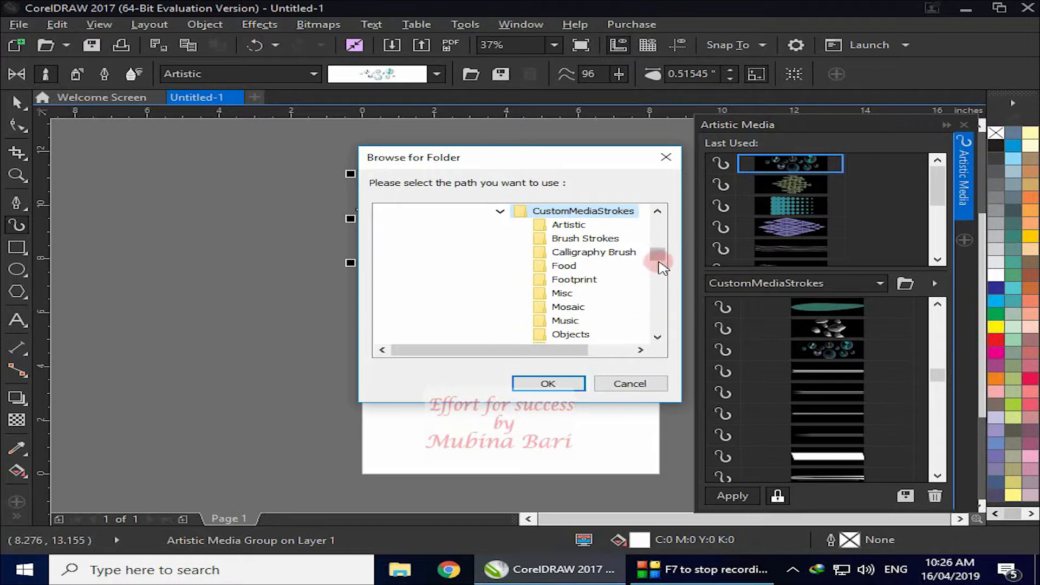
pyautogui.moveTo(657, 255); pyautogui.dragTo(654, 219)
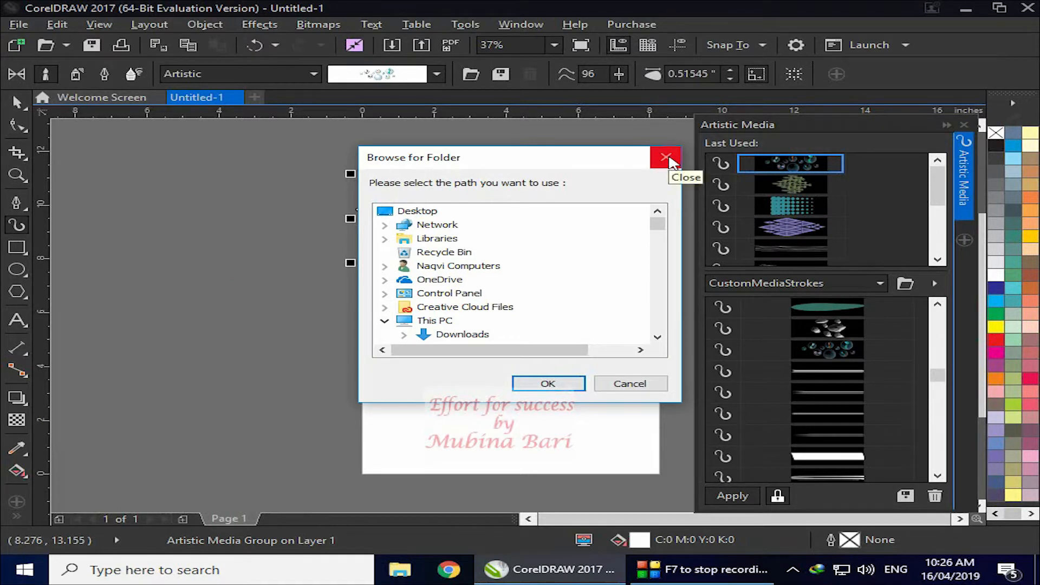
pyautogui.click(666, 158)
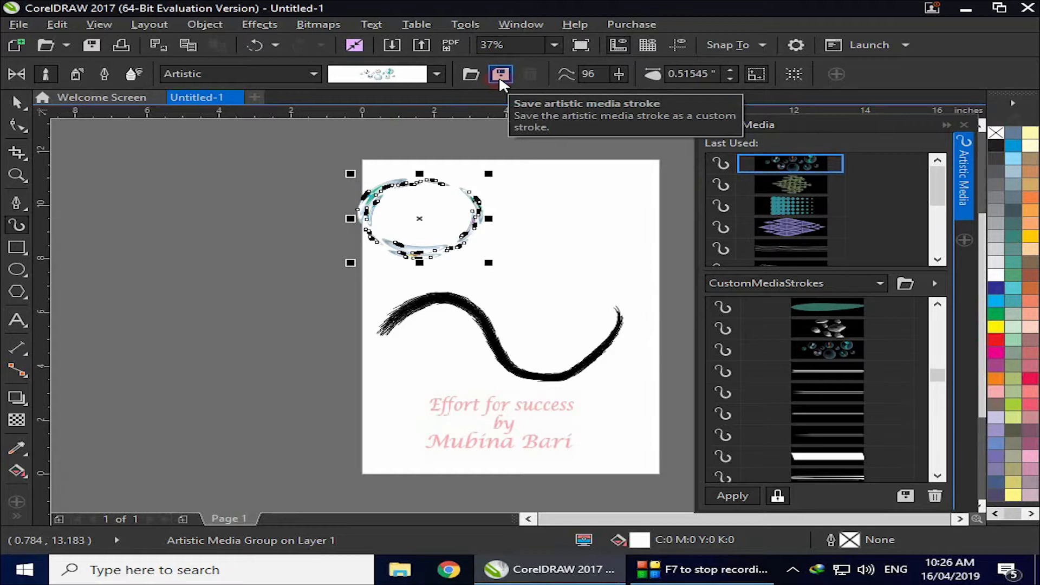
# Draw a diagonal chain of overlapping pentagons, together about 2.8 by 3.4 inches, on the pasteboard beside the page
pyautogui.press('Delete')
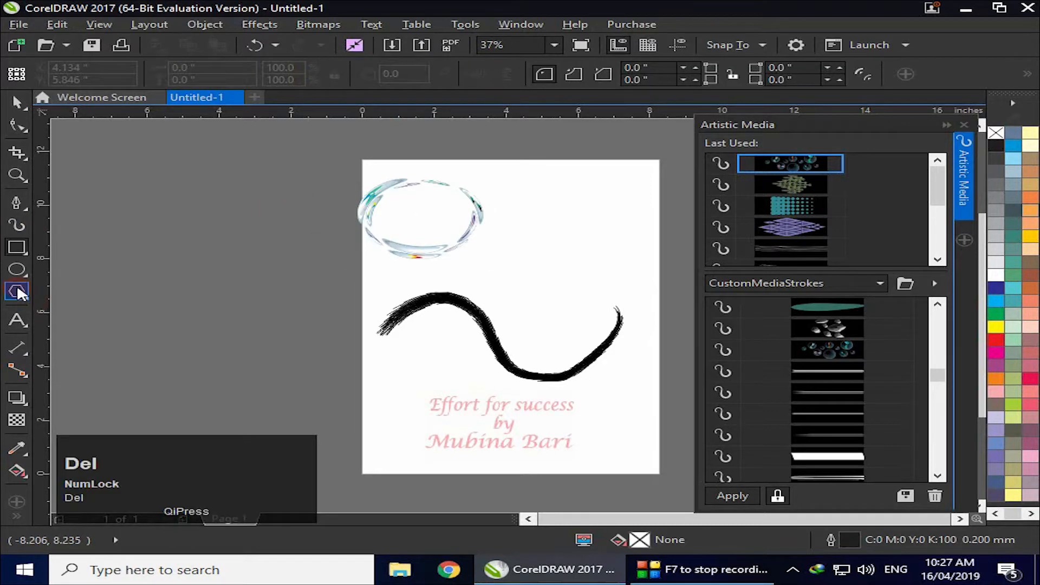
pyautogui.click(18, 289)
pyautogui.moveTo(100, 212); pyautogui.dragTo(163, 277)
pyautogui.rightClick(142, 252)
pyautogui.rightClick(155, 276)
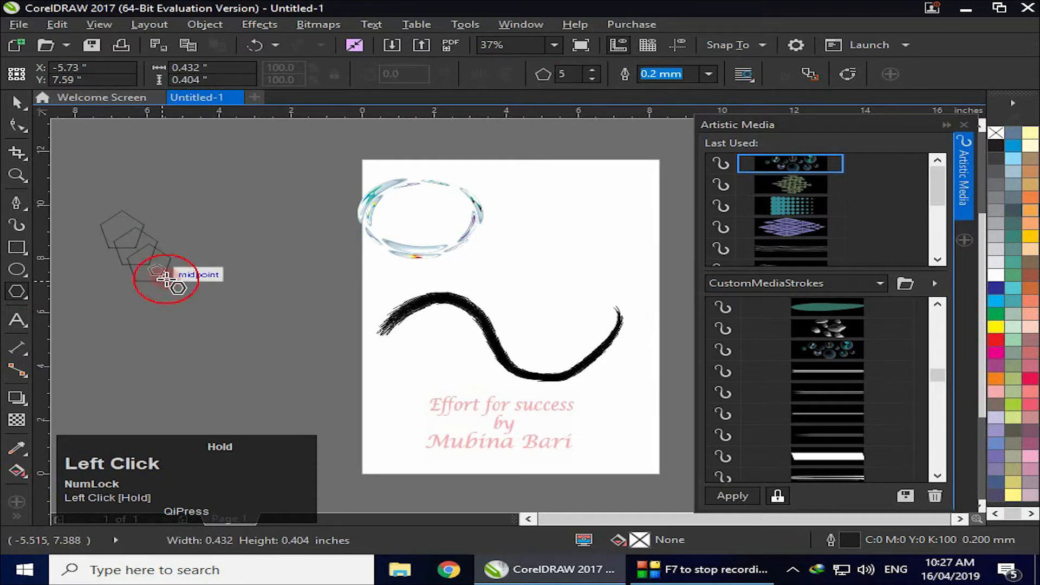
# Give all the pentagons an orange outline (C:0 M:60 Y:100 K:0) and group them
pyautogui.click(16, 102)
pyautogui.moveTo(94, 189); pyautogui.dragTo(232, 327)
pyautogui.rightClick(998, 381)
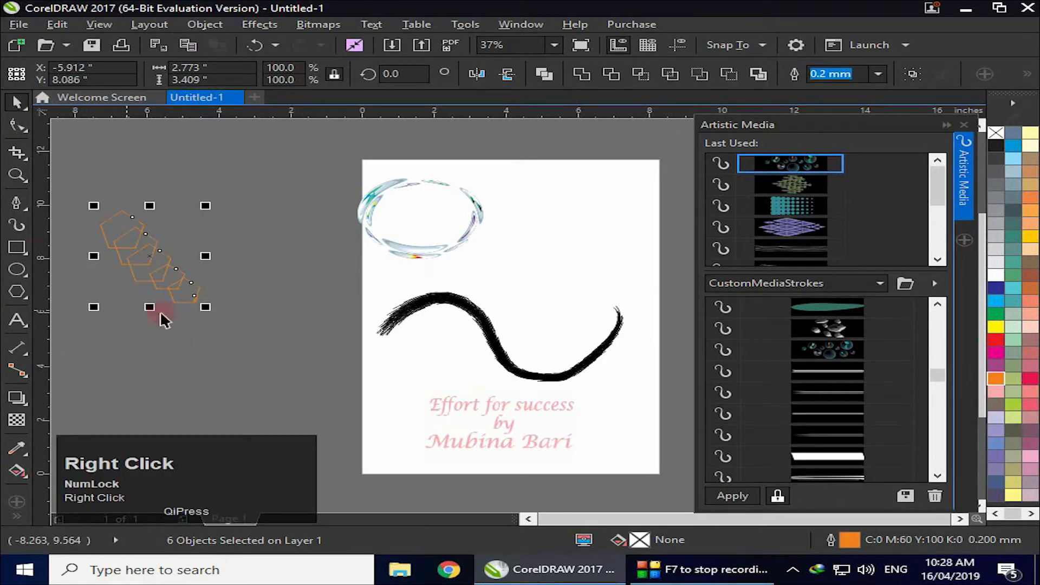
pyautogui.click(912, 73)
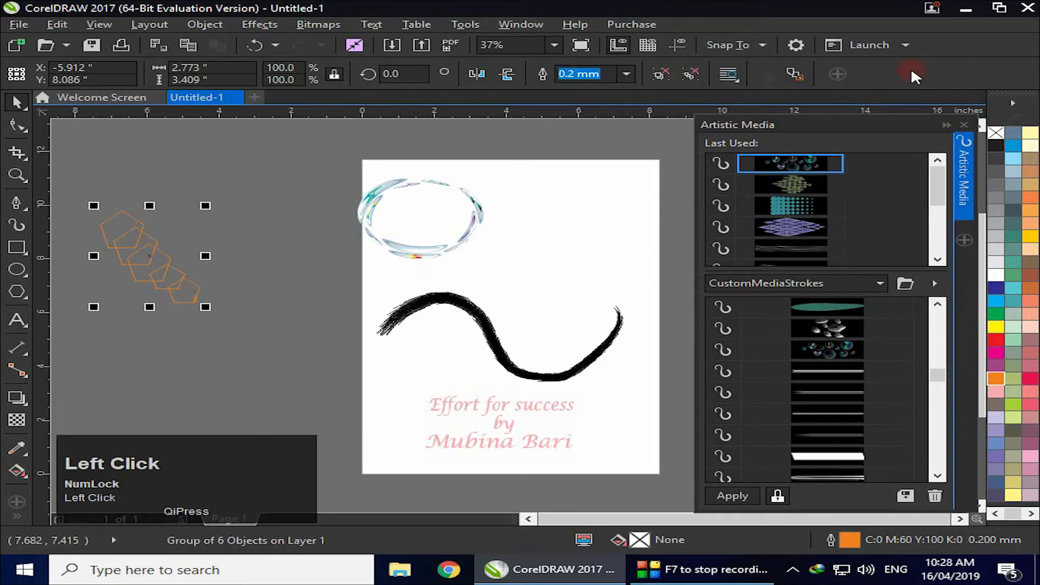
# Save the pentagon group as a custom Artistic Media Brush (*.cmx) named b in the CustomMediaStrokes folder
pyautogui.click(17, 223)
pyautogui.click(17, 224)
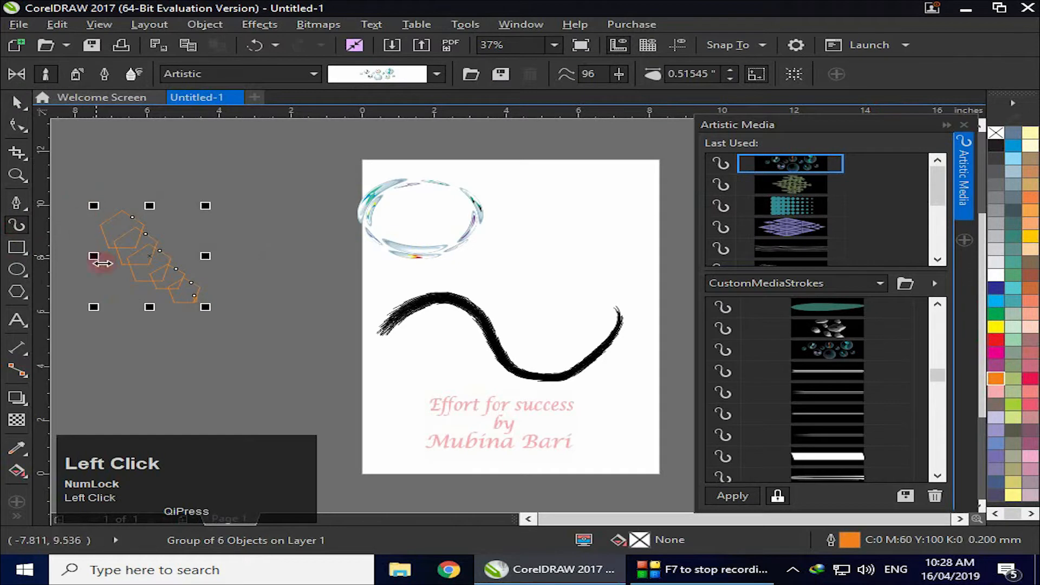
pyautogui.click(500, 75)
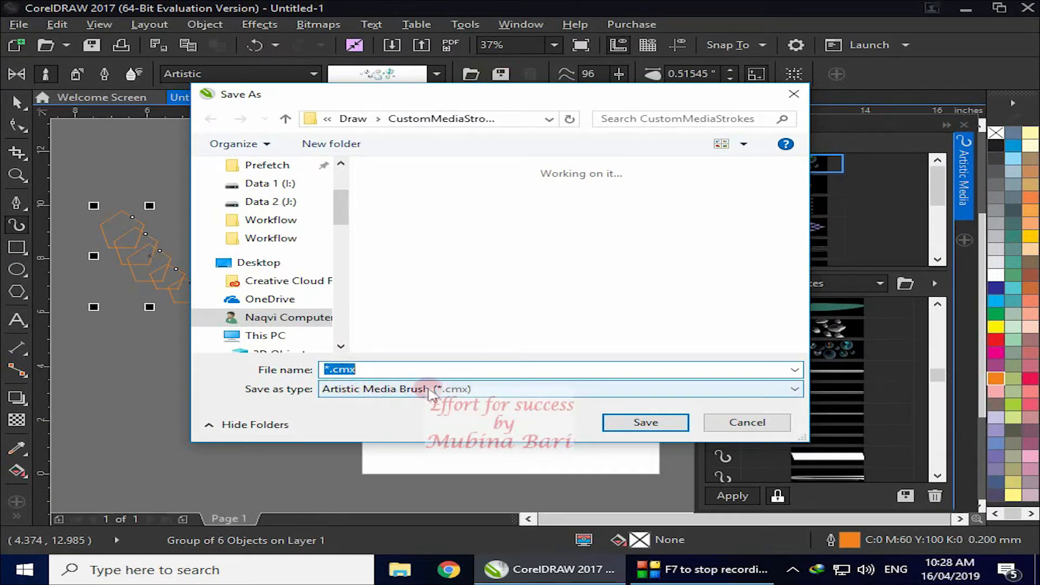
pyautogui.press('BackSpace')
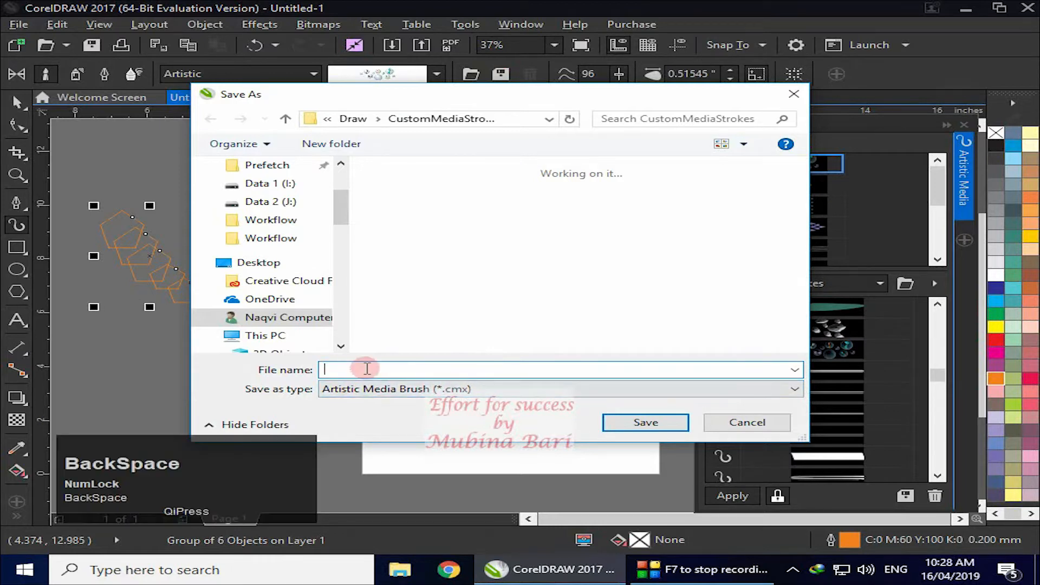
pyautogui.write('b')
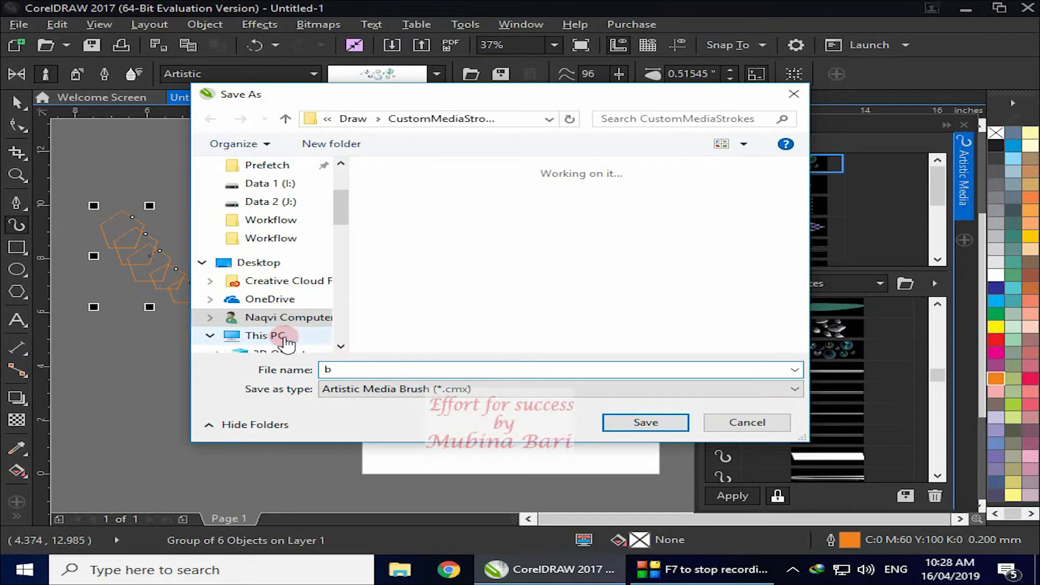
pyautogui.click(650, 423)
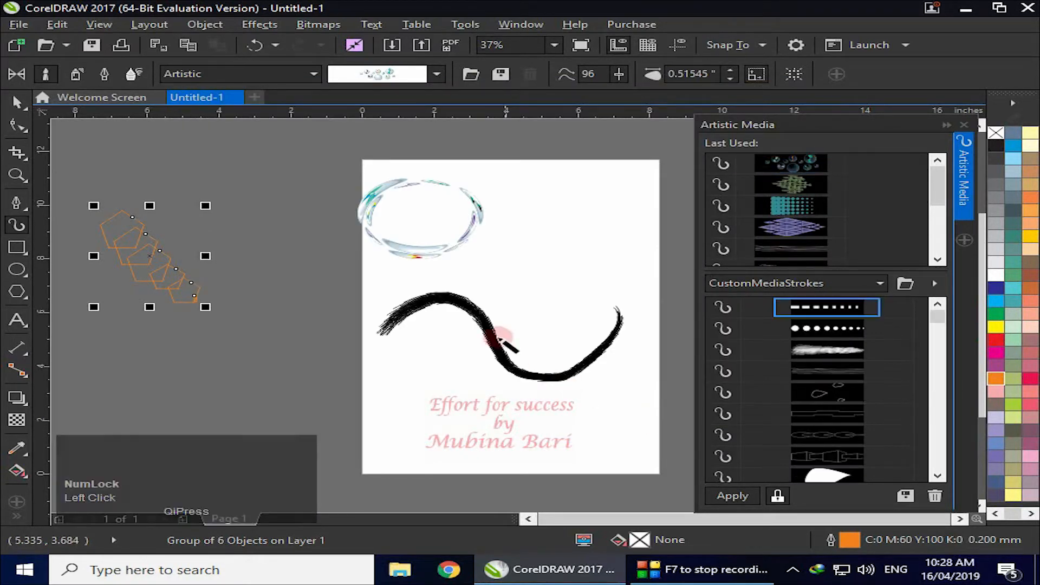
# Switch the brush category to Custom
pyautogui.click(314, 73)
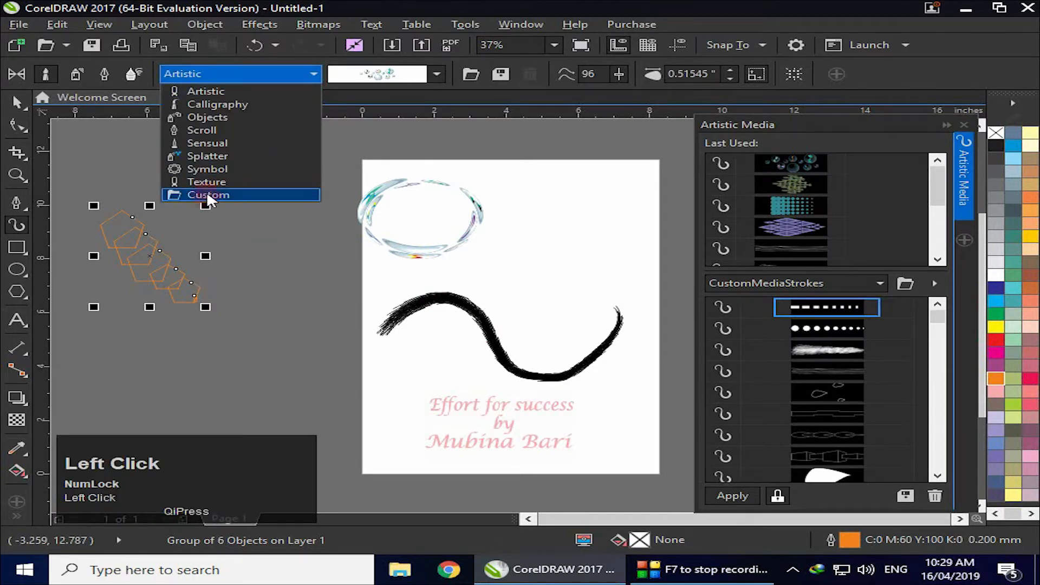
pyautogui.click(239, 196)
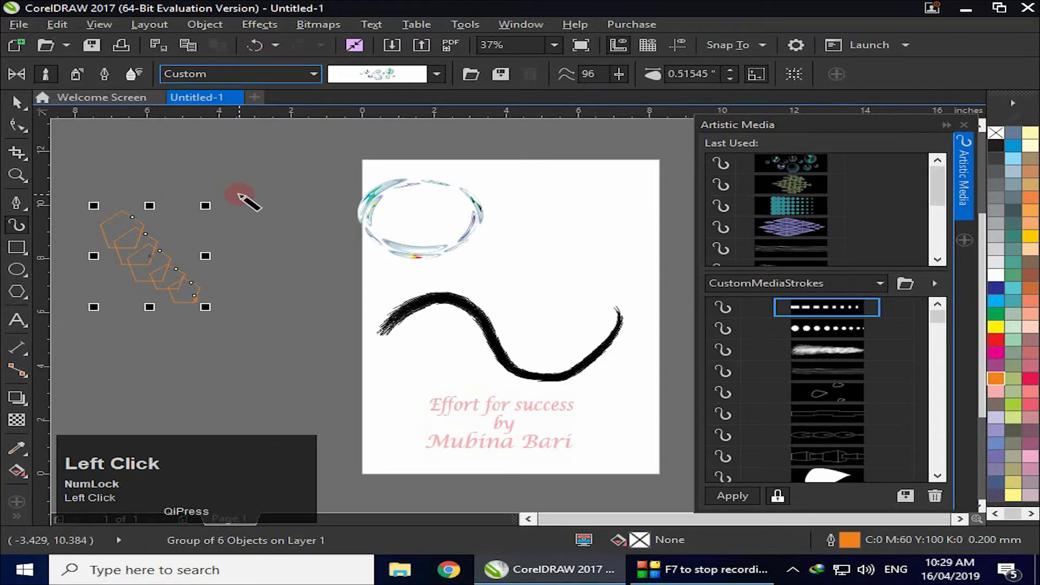
# Apply the custom pentagon brush to the pentagon group and paint two curved strokes with it, about 4 and 7 inches wide
pyautogui.click(437, 74)
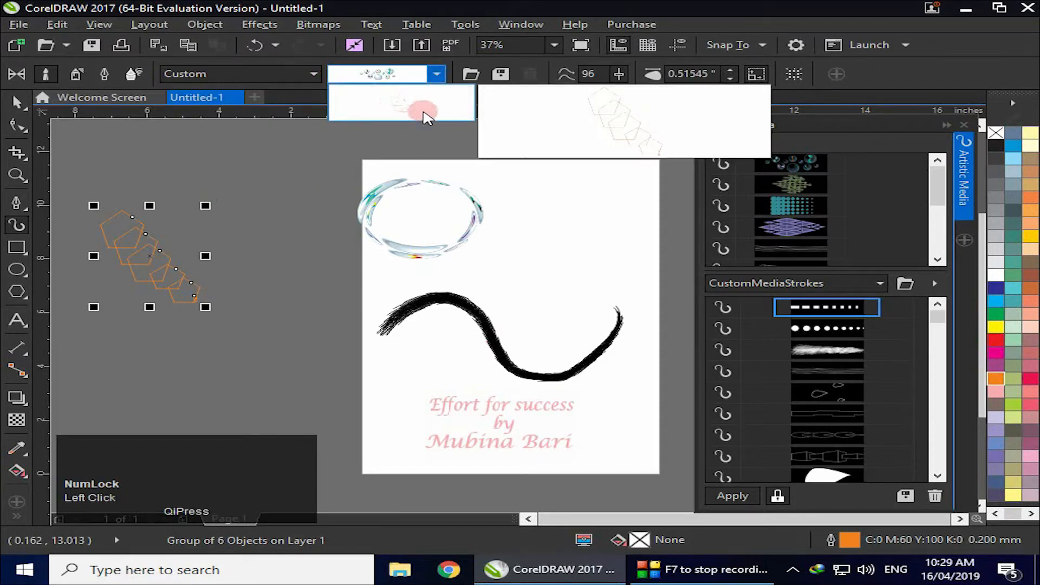
pyautogui.click(405, 107)
pyautogui.moveTo(488, 164)
pyautogui.mouseDown()
pyautogui.moveTo(563, 223)
pyautogui.moveTo(627, 241)
pyautogui.mouseUp()
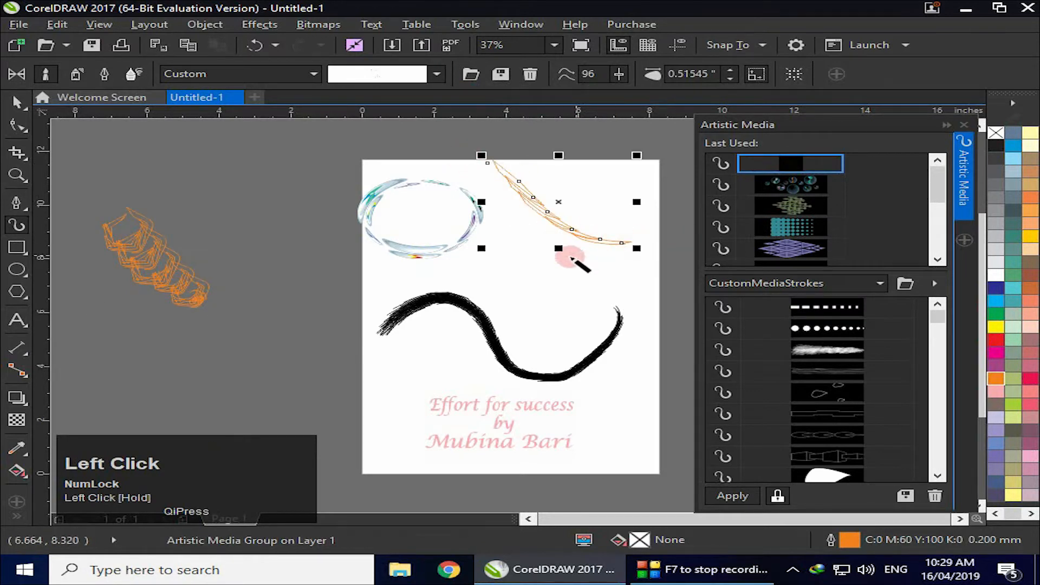
pyautogui.moveTo(207, 387)
pyautogui.mouseDown()
pyautogui.moveTo(265, 376)
pyautogui.moveTo(295, 433)
pyautogui.moveTo(409, 453)
pyautogui.moveTo(450, 409)
pyautogui.mouseUp()
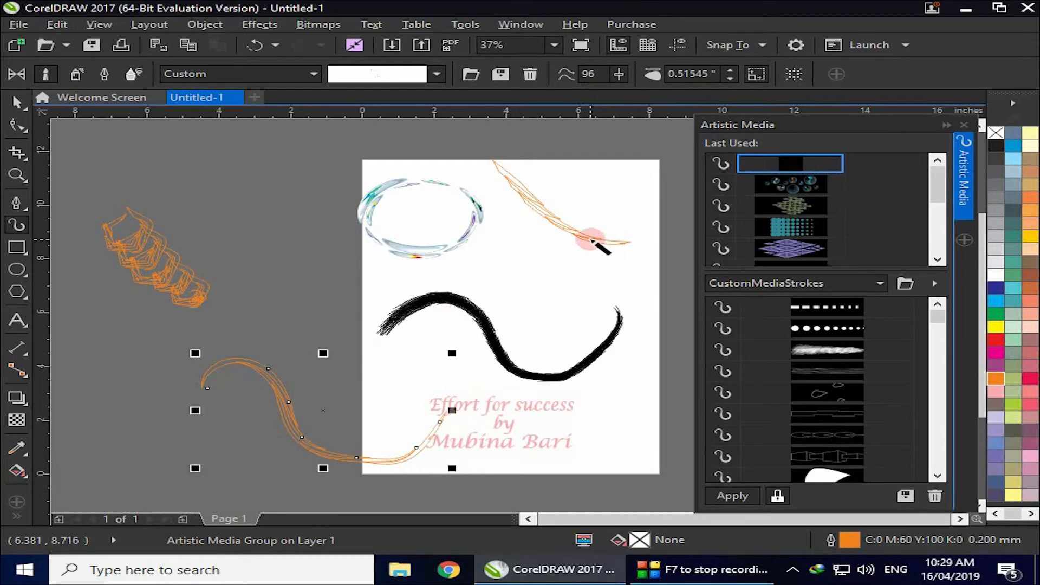
# Delete the custom pentagon stroke from the brush list and switch the brush category to Calligraphy
pyautogui.click(530, 75)
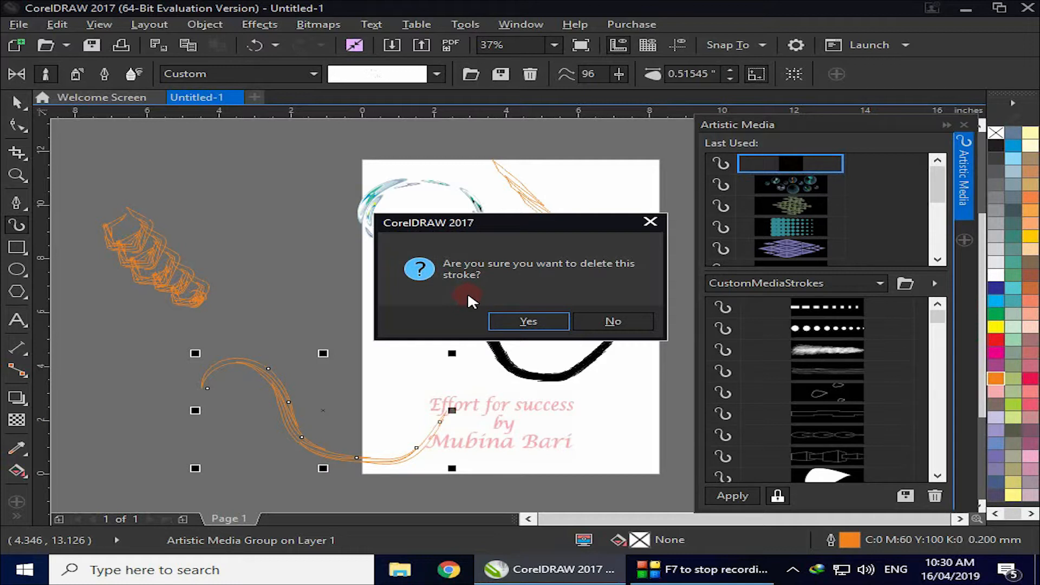
pyautogui.click(526, 321)
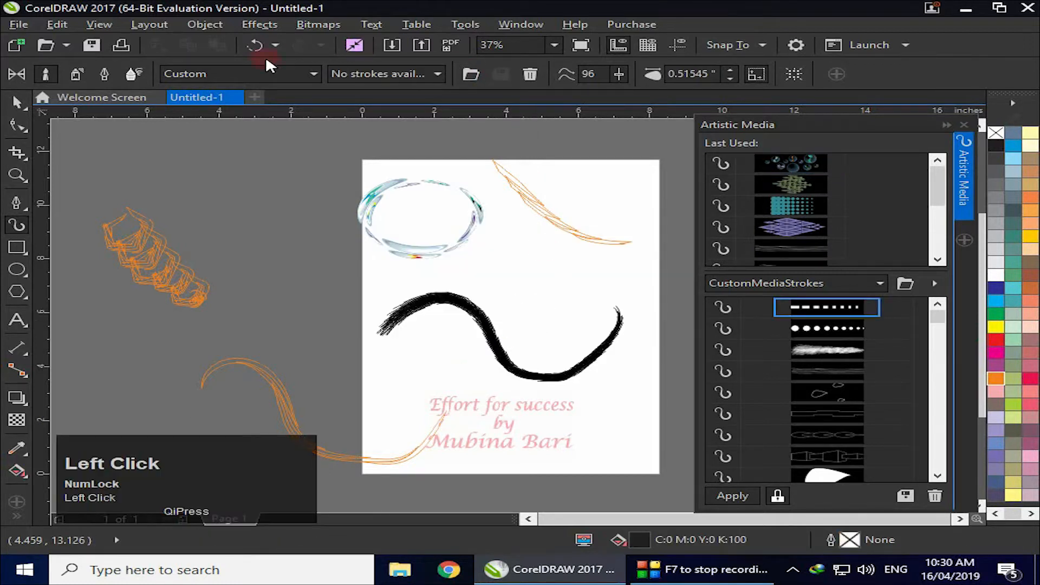
pyautogui.click(315, 70)
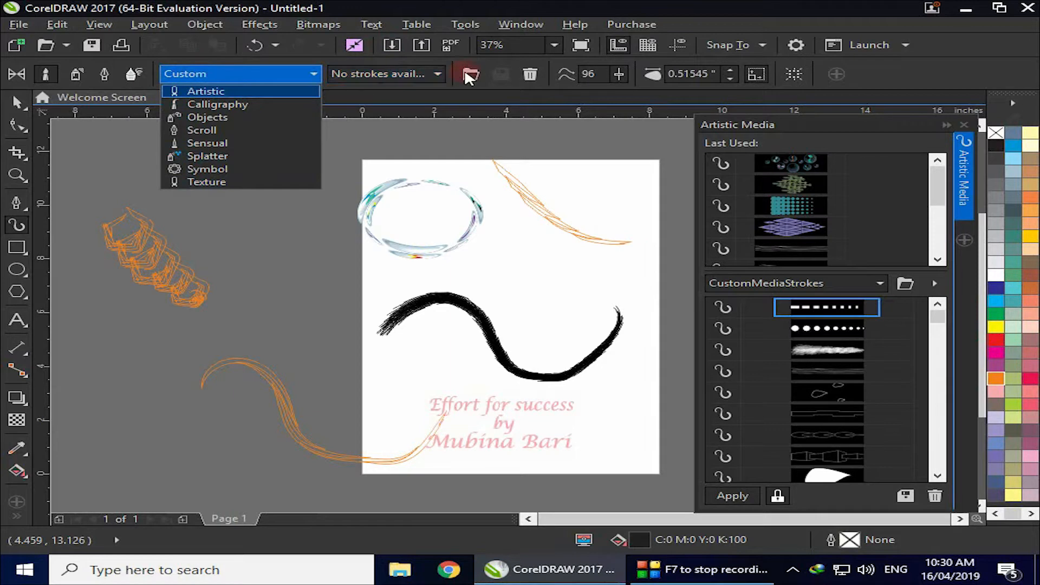
pyautogui.click(237, 104)
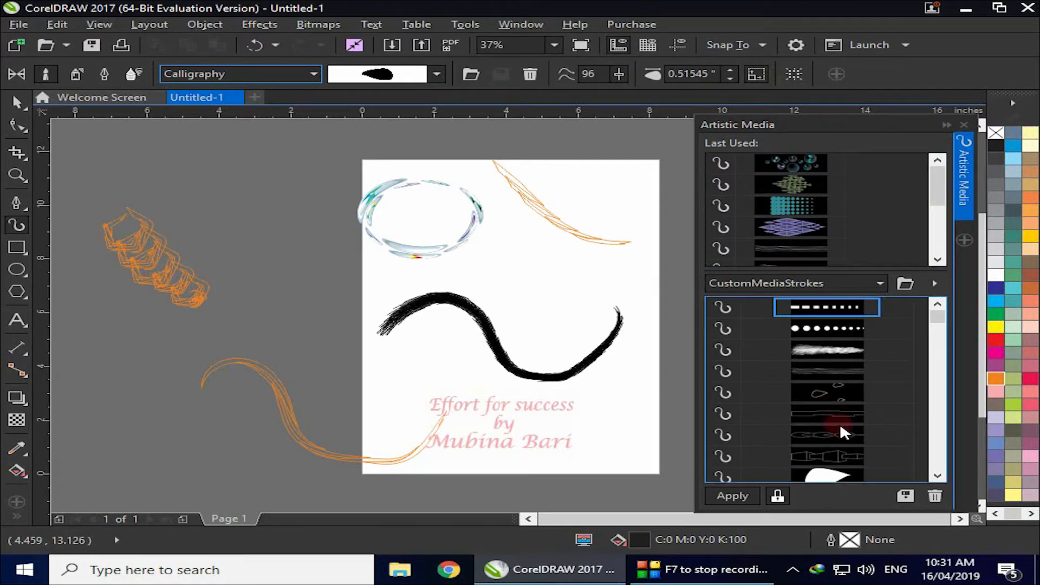
# Undo the lower orange stroke and paint a stroke from the pasteboard onto the page with the Artistic rainbow gradient brush
pyautogui.hotkey('ctrl', 'z')
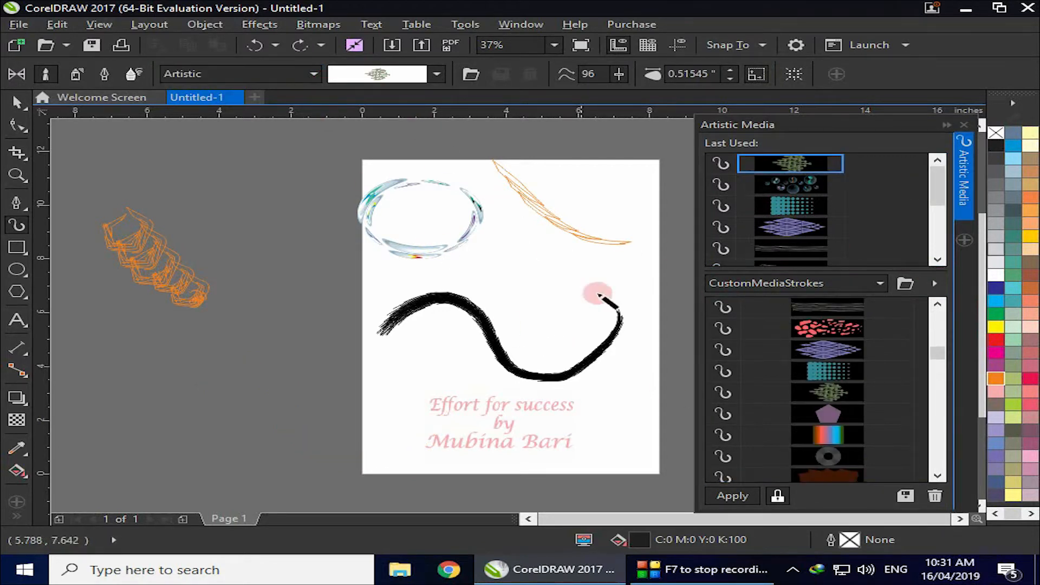
pyautogui.click(838, 373)
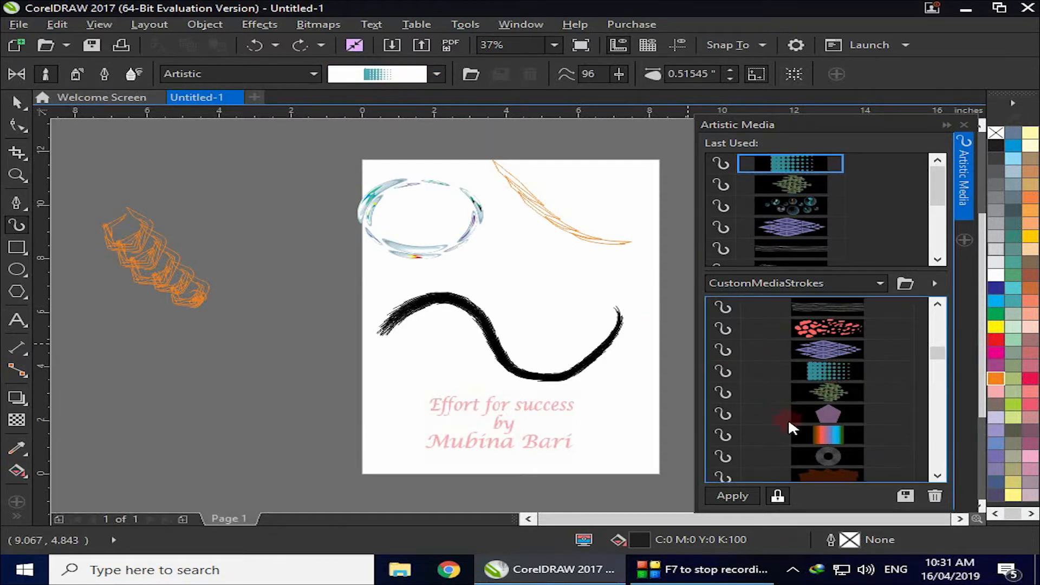
pyautogui.click(828, 433)
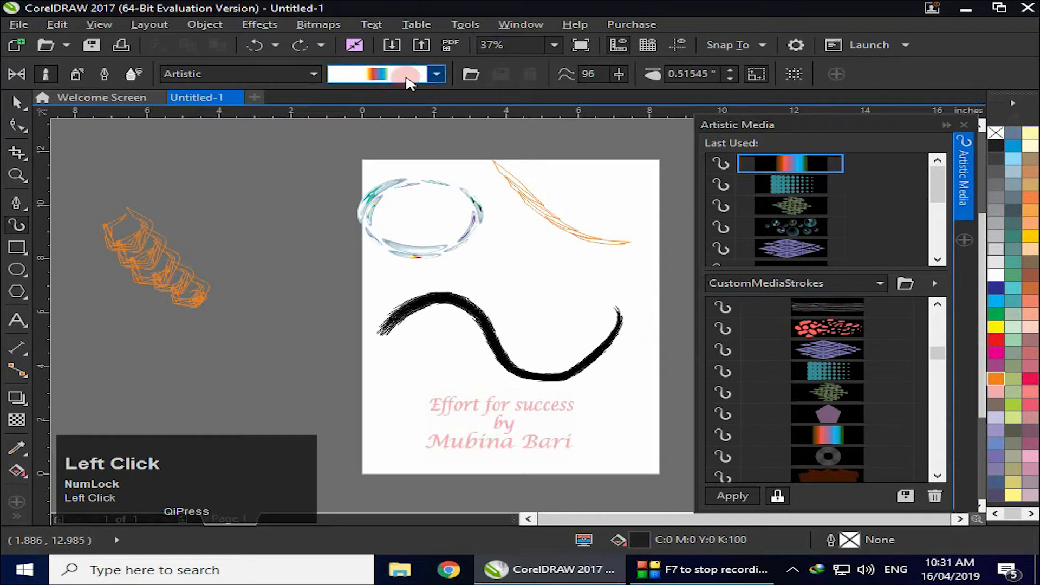
pyautogui.click(253, 325)
pyautogui.moveTo(254, 317)
pyautogui.mouseDown()
pyautogui.moveTo(383, 399)
pyautogui.moveTo(423, 410)
pyautogui.mouseUp()
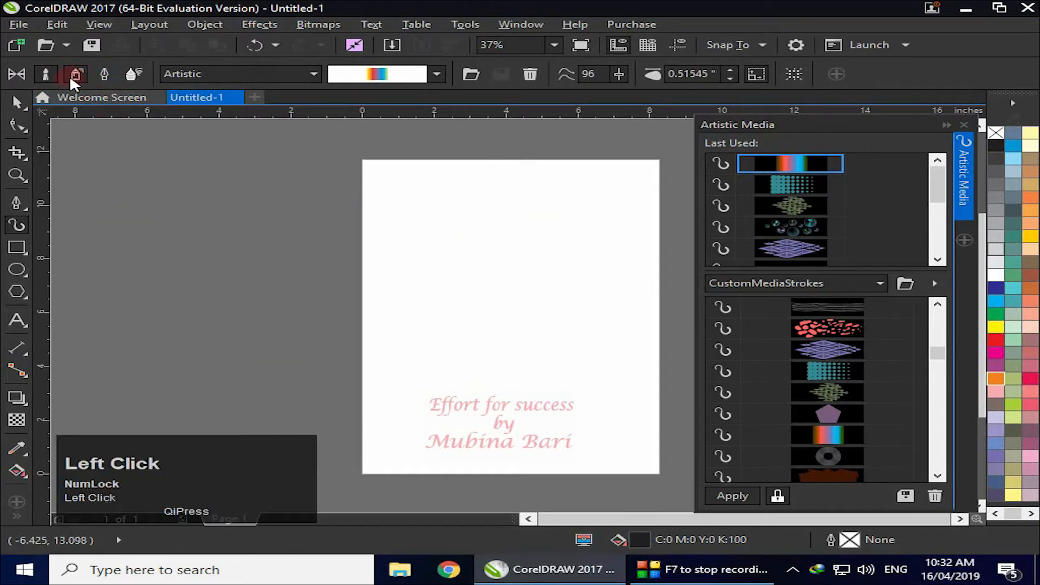
# Switch Artistic Media to the Sprayer and look through the Brush Strokes, Footprint and Plants spray patterns
pyautogui.click(70, 75)
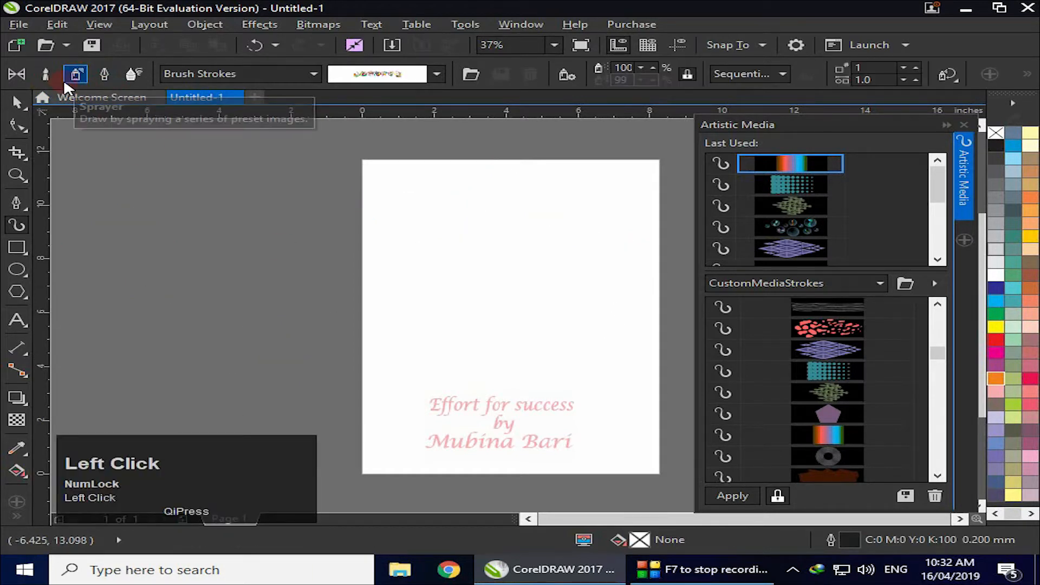
pyautogui.click(313, 75)
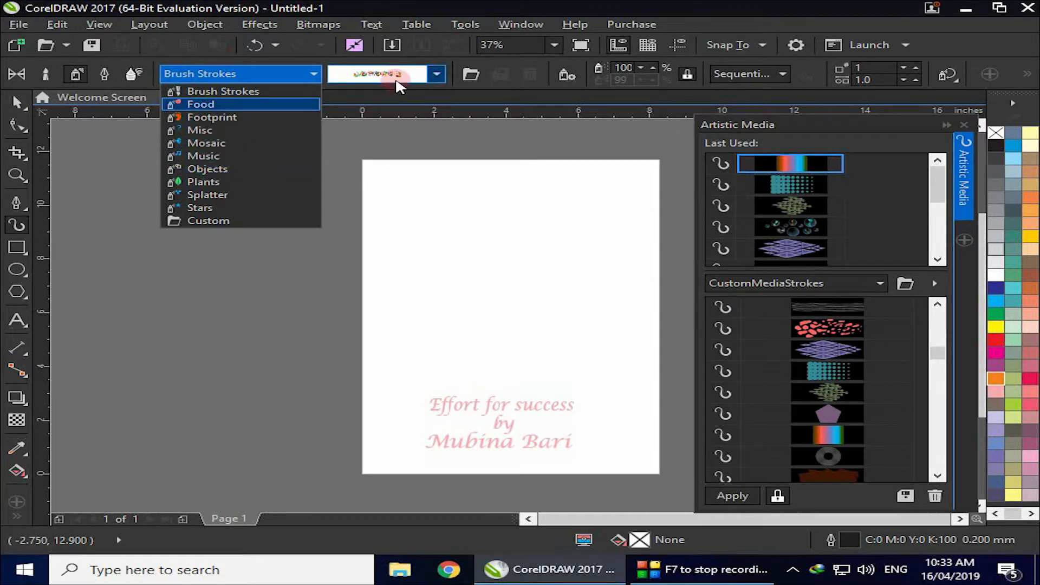
pyautogui.click(435, 71)
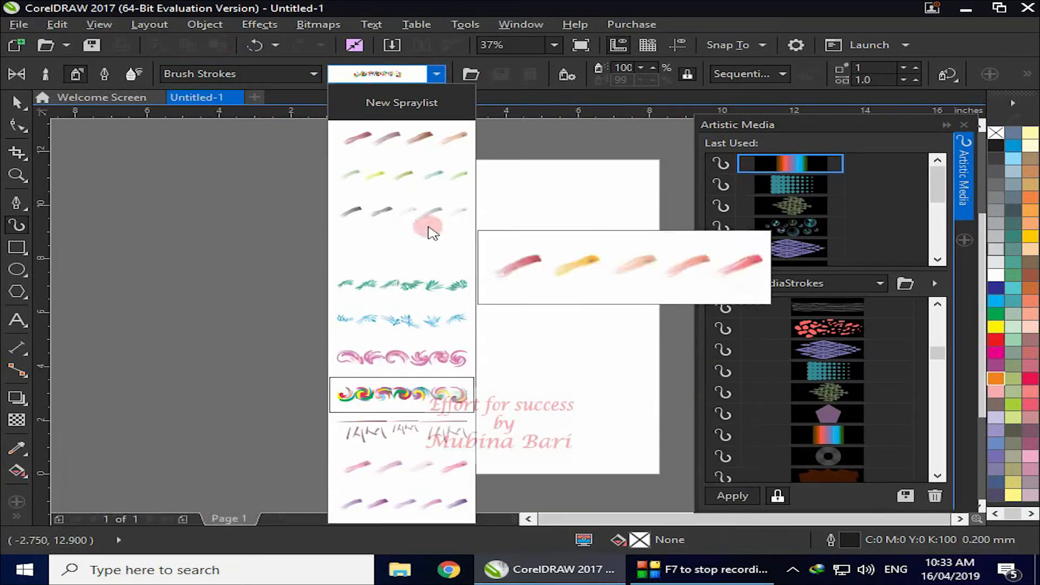
pyautogui.click(312, 75)
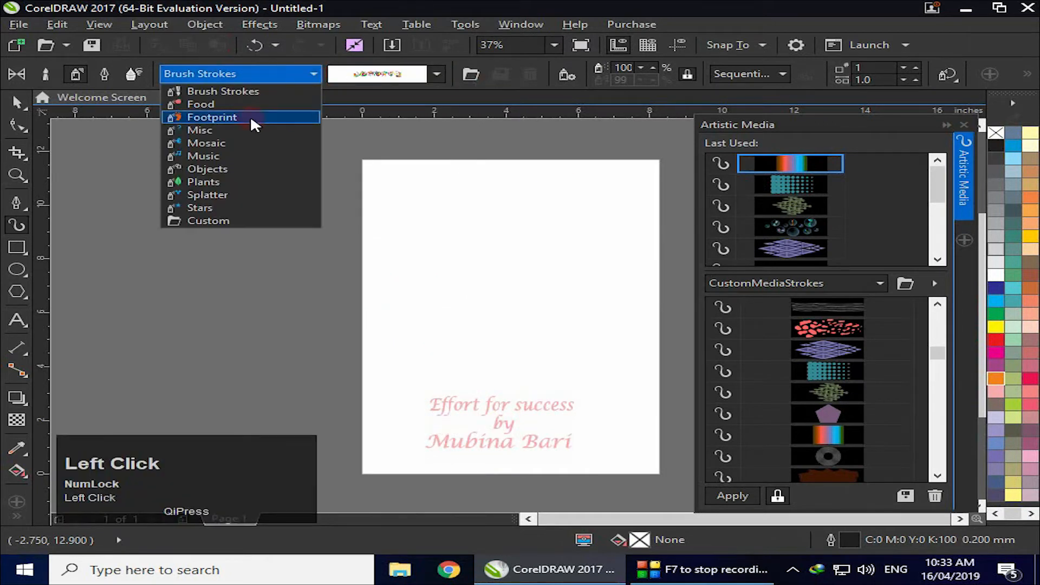
pyautogui.click(250, 116)
pyautogui.click(428, 75)
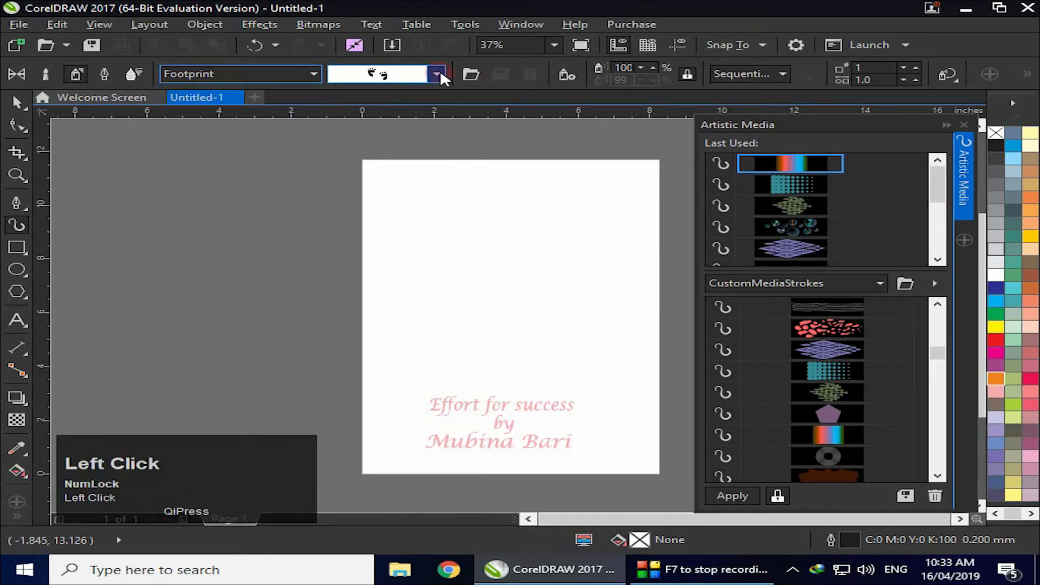
pyautogui.click(482, 54)
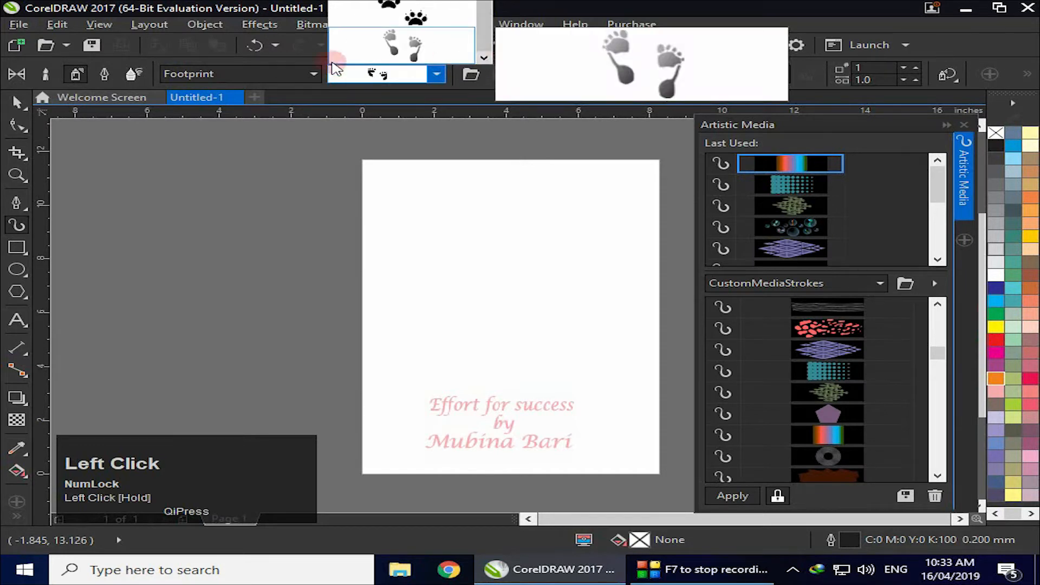
pyautogui.scroll(-2, 312, 74)
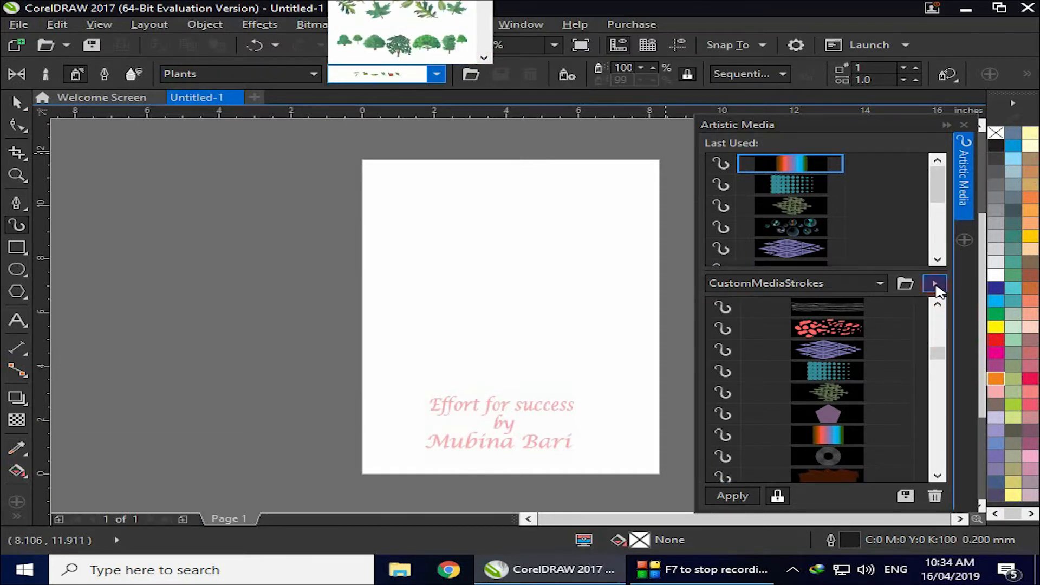
# Filter the CustomMediaStrokes list to show only Object Sprayer strokes, leaving out Preset and Brushes
pyautogui.click(934, 284)
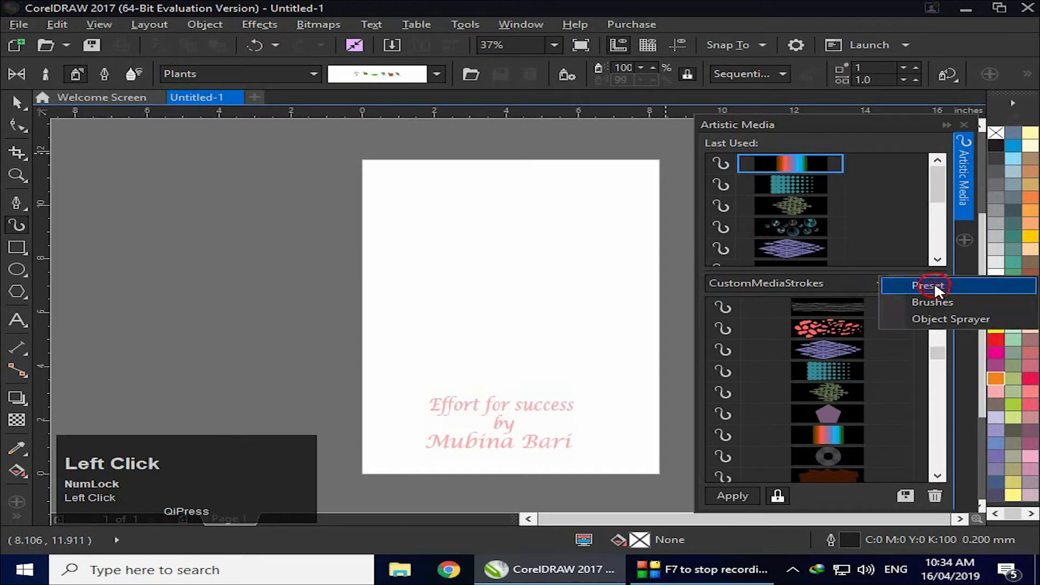
pyautogui.click(934, 287)
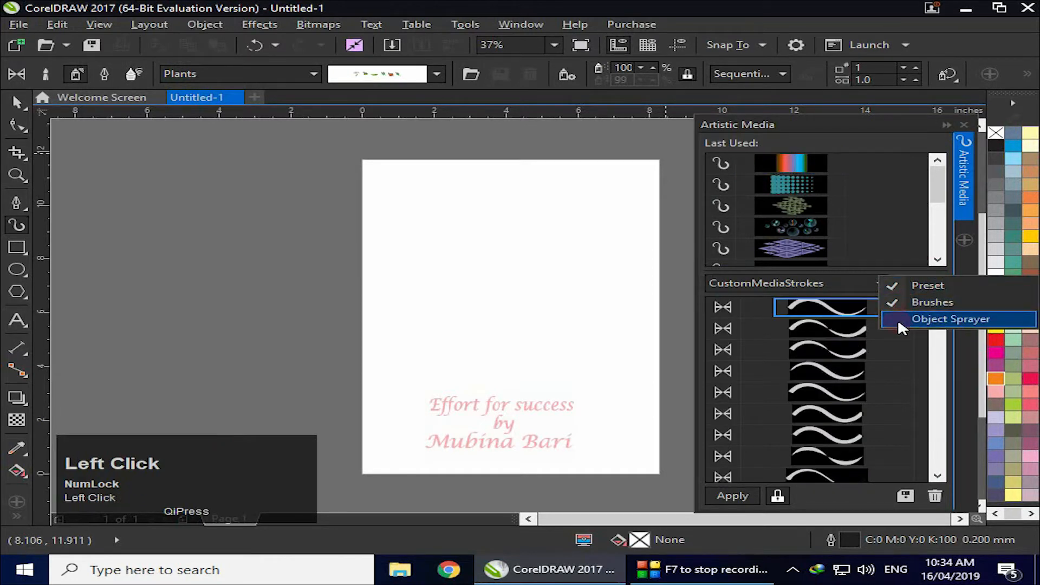
pyautogui.click(898, 319)
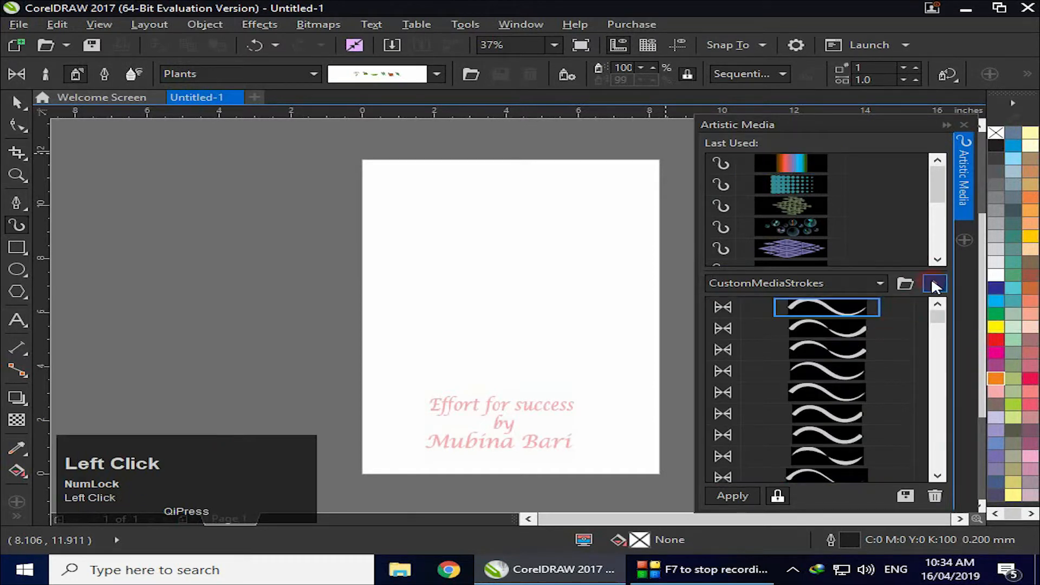
pyautogui.click(934, 283)
pyautogui.click(898, 301)
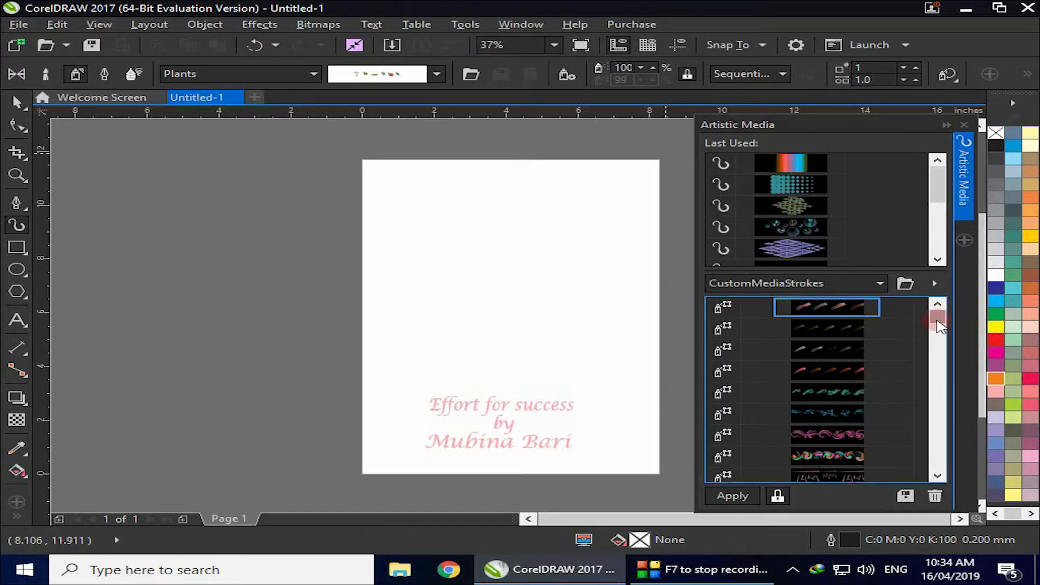
# Spray a curved row of drink glasses about 7 inches wide across the page with the Food drinks spraylist
pyautogui.moveTo(937, 324)
pyautogui.mouseDown()
pyautogui.moveTo(935, 378)
pyautogui.moveTo(936, 336)
pyautogui.mouseUp()
pyautogui.click(836, 329)
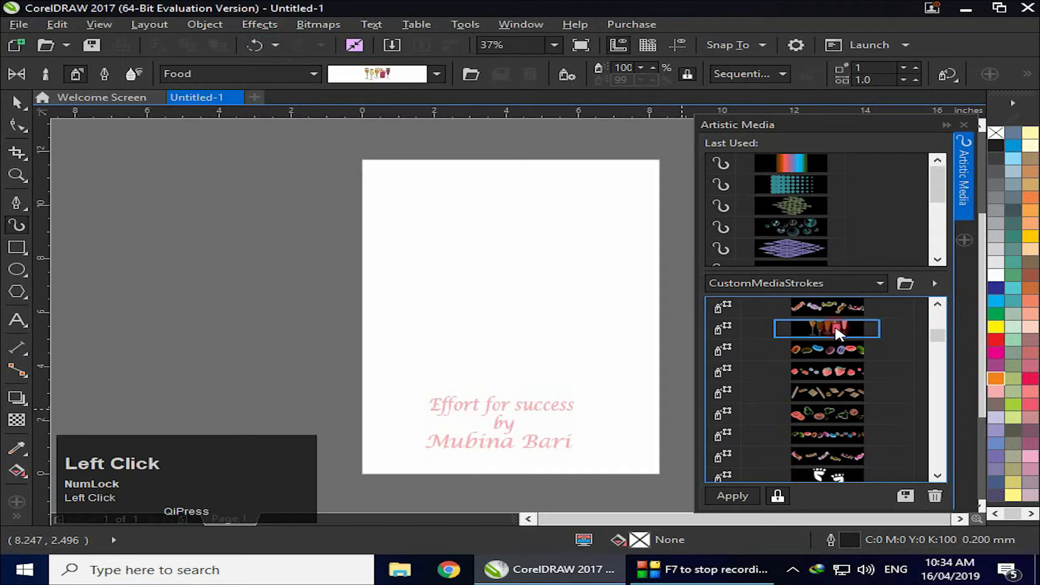
pyautogui.moveTo(388, 244)
pyautogui.mouseDown()
pyautogui.moveTo(444, 269)
pyautogui.moveTo(520, 276)
pyautogui.moveTo(620, 246)
pyautogui.mouseUp()
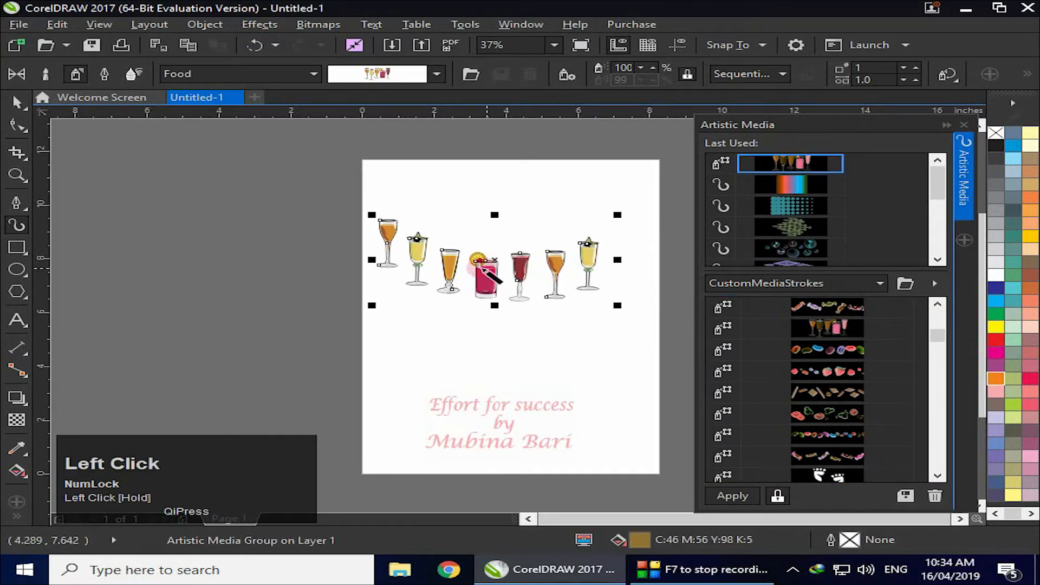
pyautogui.click(784, 350)
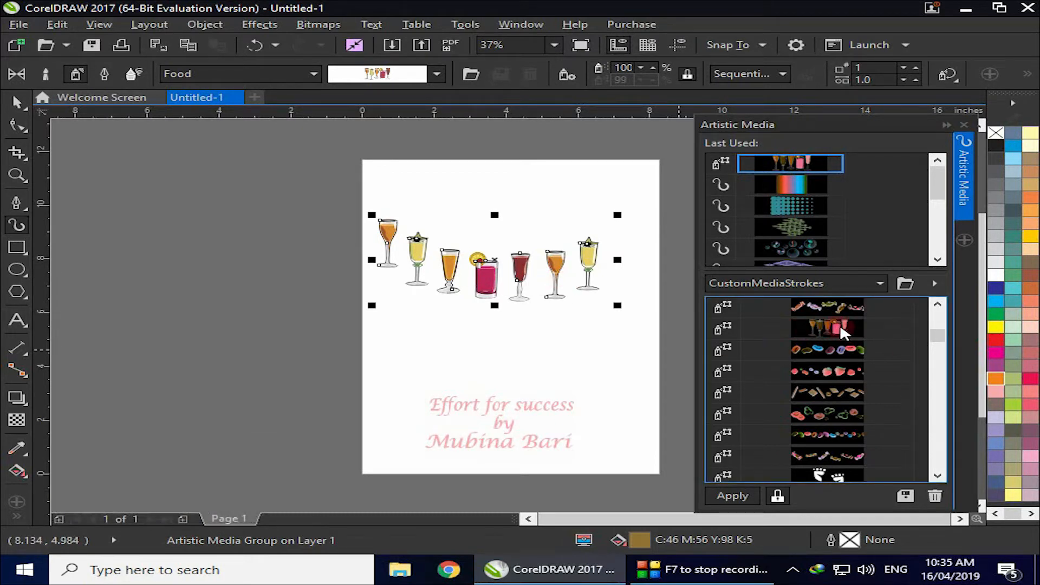
pyautogui.click(313, 76)
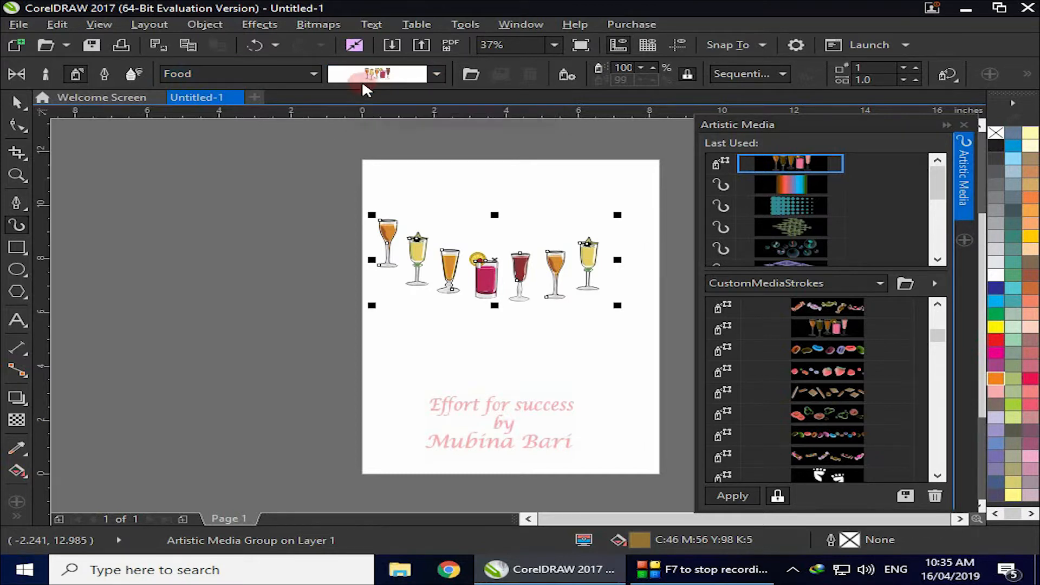
pyautogui.click(409, 77)
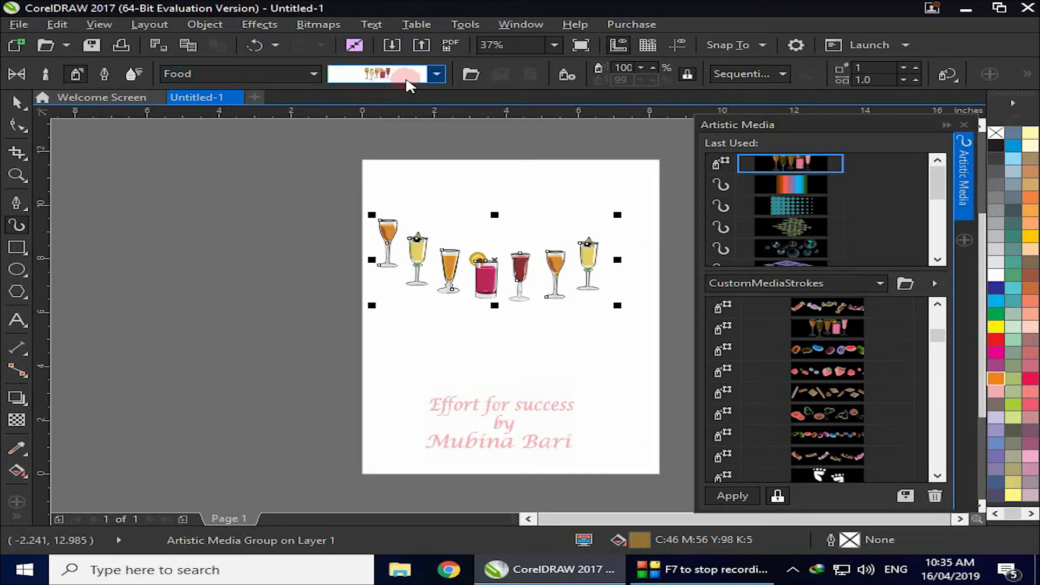
pyautogui.click(436, 76)
pyautogui.click(437, 76)
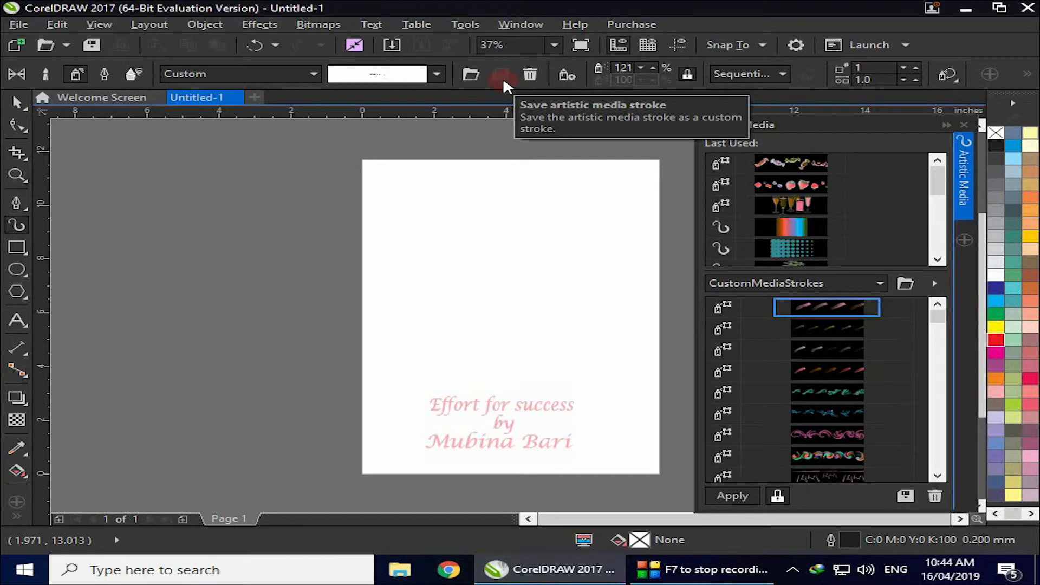
pyautogui.click(811, 72)
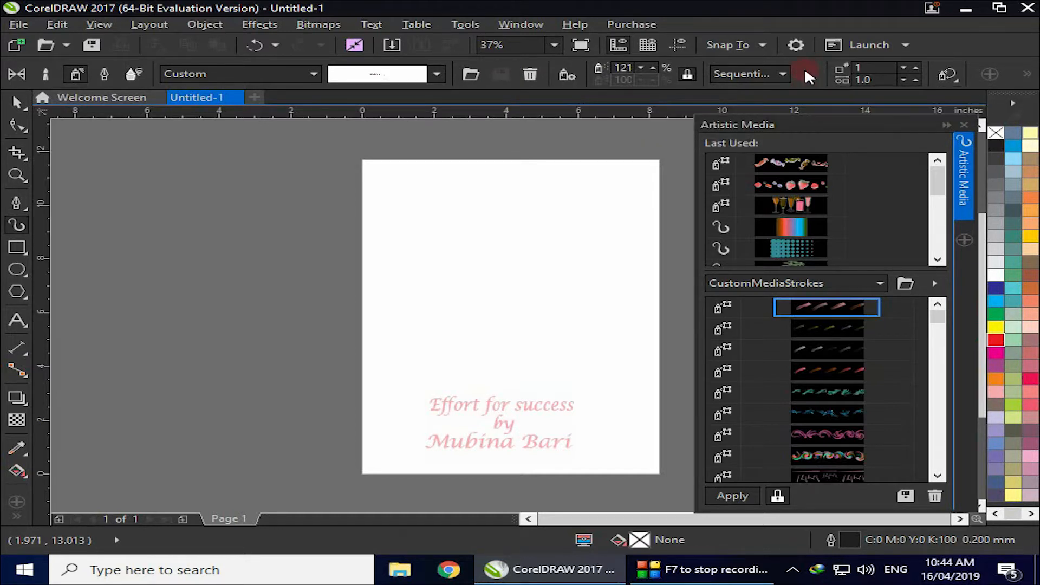
pyautogui.click(504, 74)
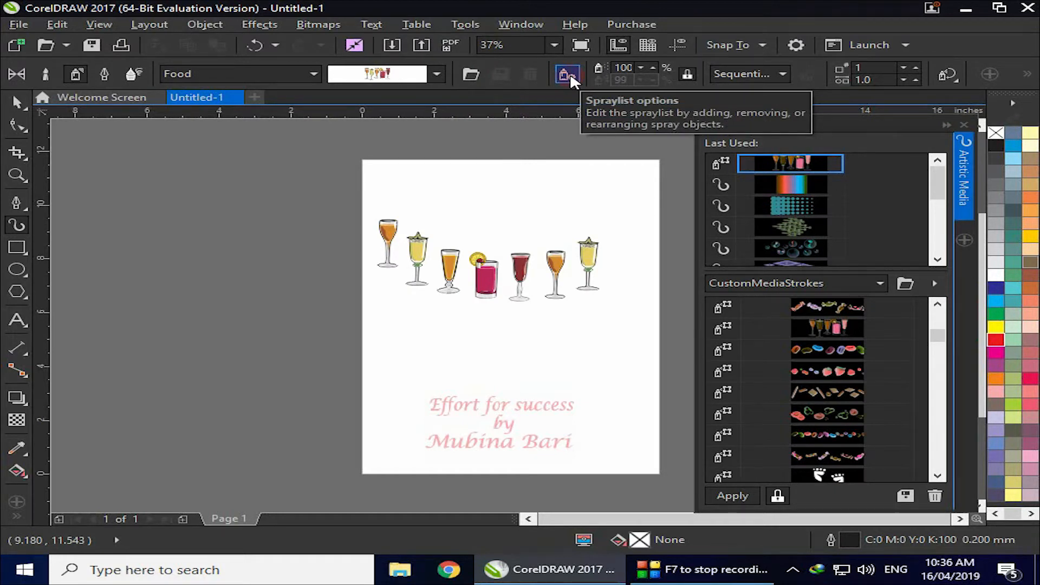
# Edit the drinks spraylist by removing the red wine glass, Image 5, from its playlist
pyautogui.click(567, 76)
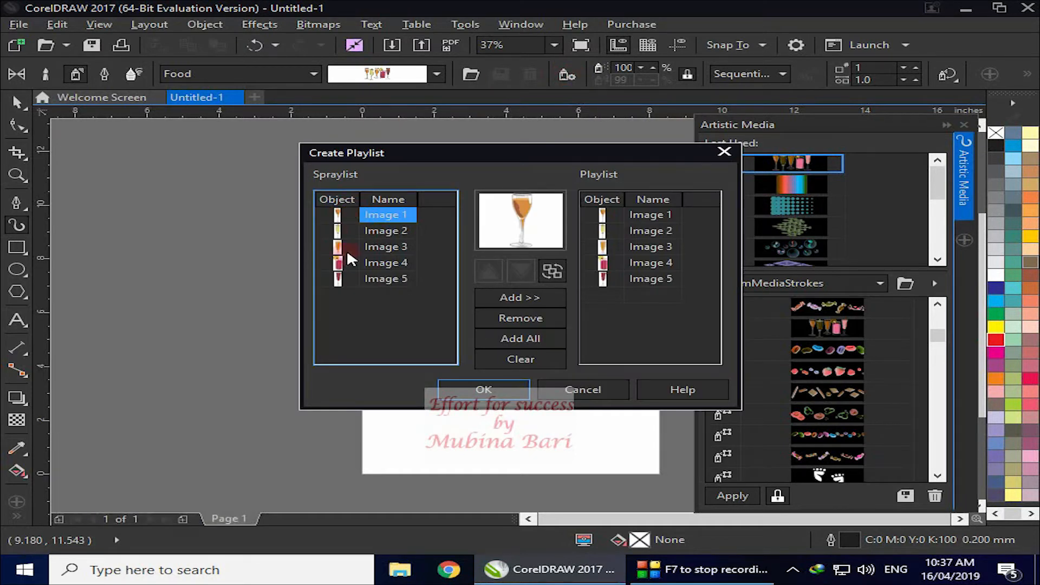
pyautogui.click(665, 337)
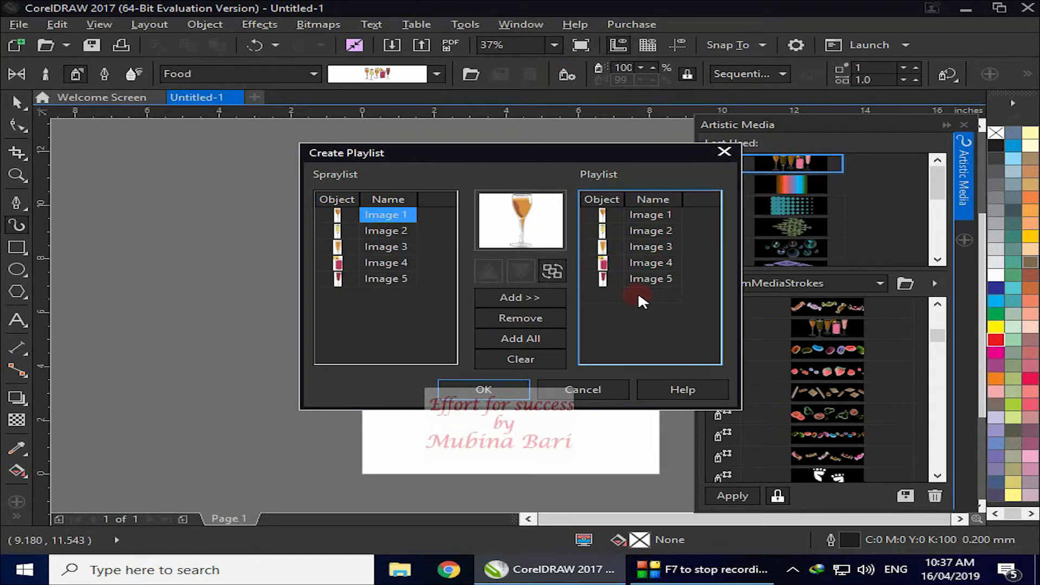
pyautogui.click(328, 293)
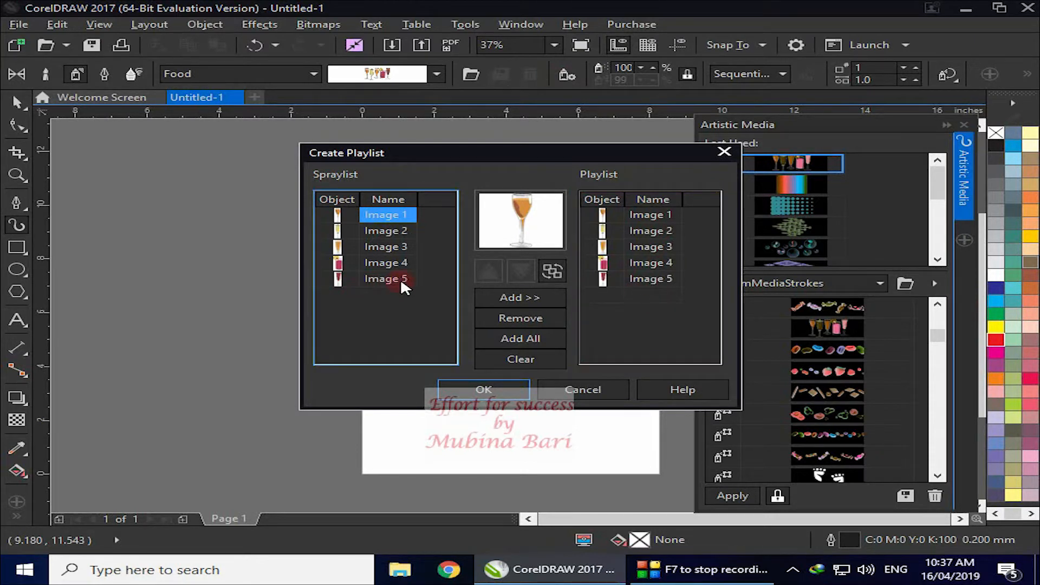
pyautogui.click(706, 225)
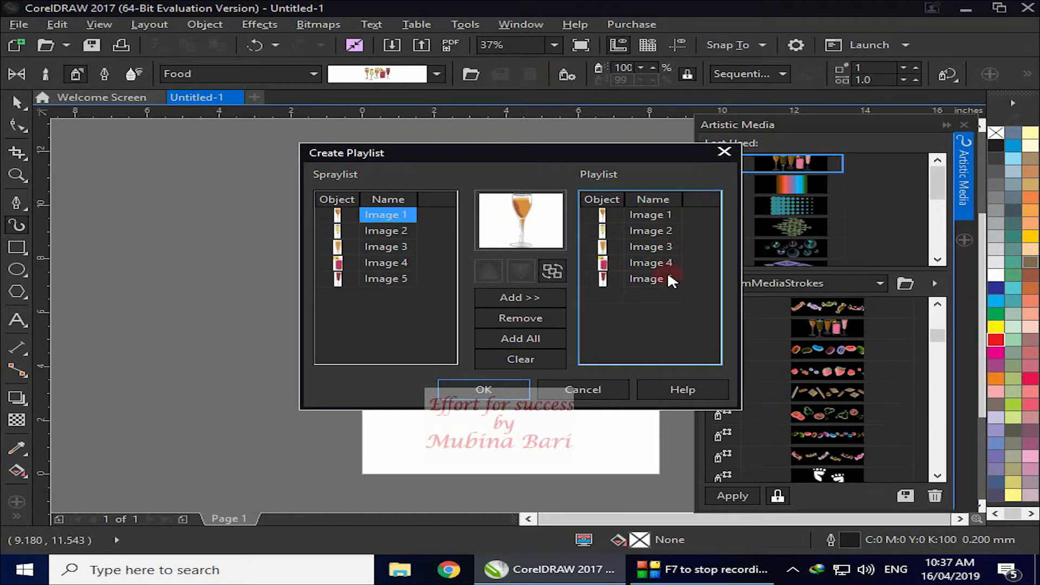
pyautogui.click(650, 282)
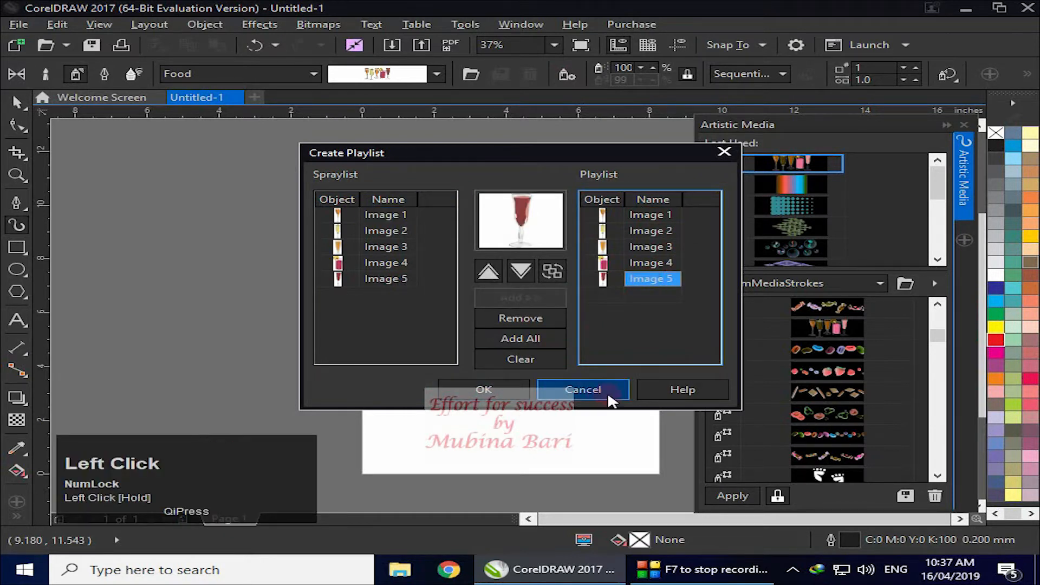
pyautogui.click(537, 320)
pyautogui.click(684, 252)
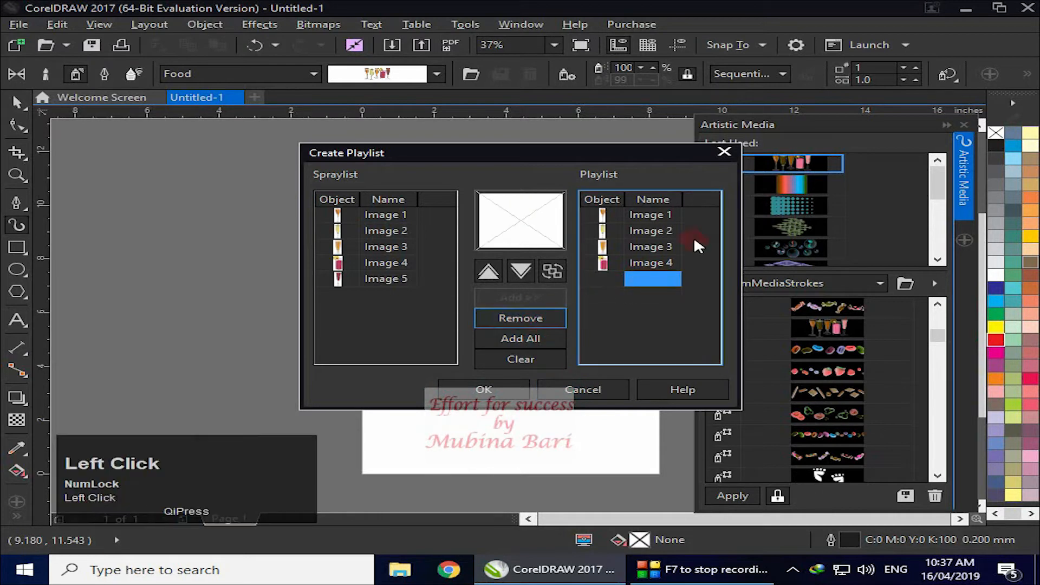
pyautogui.click(506, 388)
# Spray a curved row of drink glasses about 9 inches wide across the lower page, and delete both rows of glasses
pyautogui.moveTo(333, 329)
pyautogui.mouseDown()
pyautogui.moveTo(363, 361)
pyautogui.moveTo(533, 429)
pyautogui.moveTo(644, 400)
pyautogui.mouseUp()
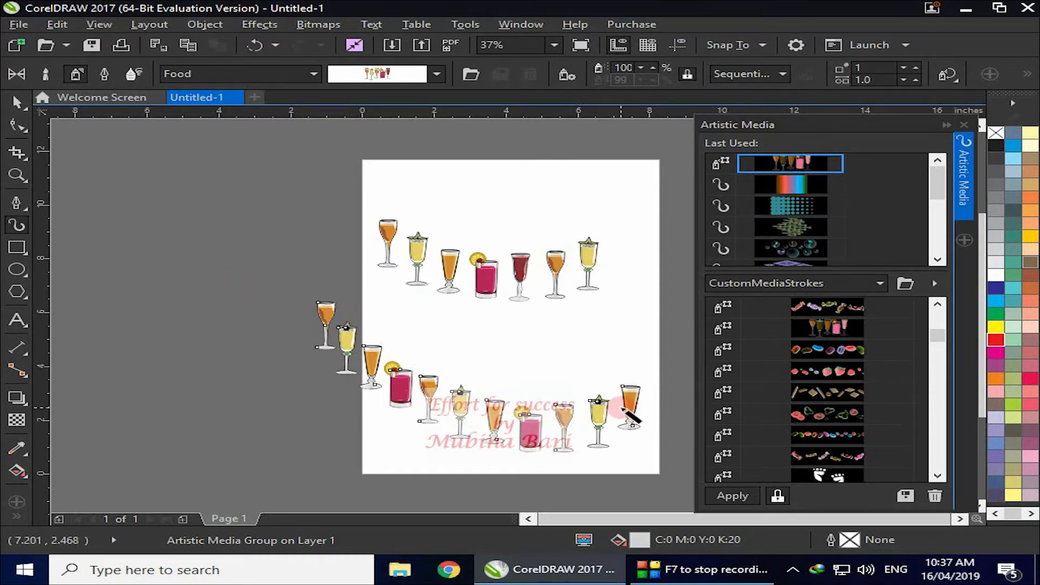
pyautogui.press('Delete')
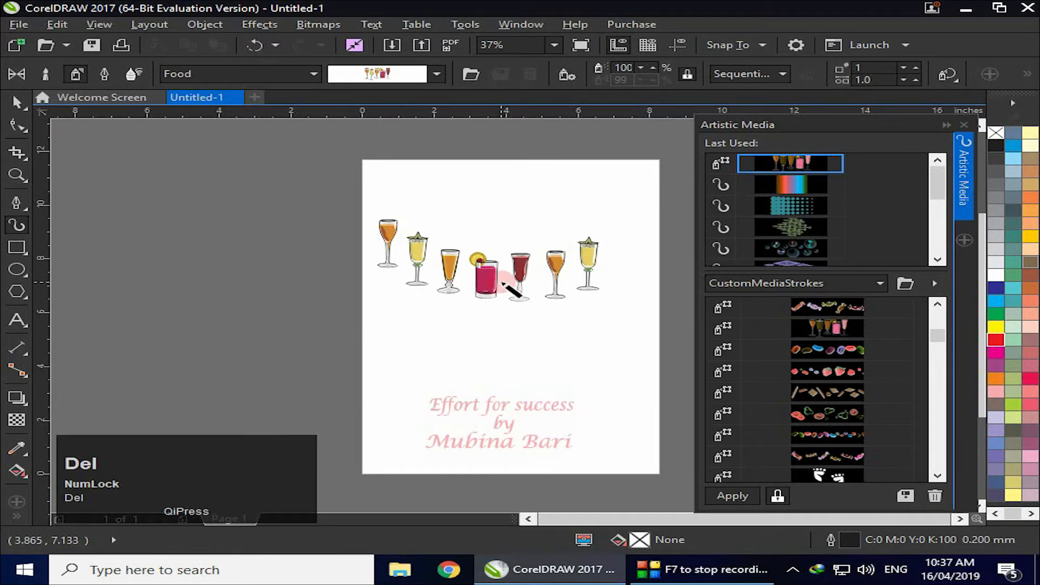
pyautogui.click(494, 279)
pyautogui.press('Delete')
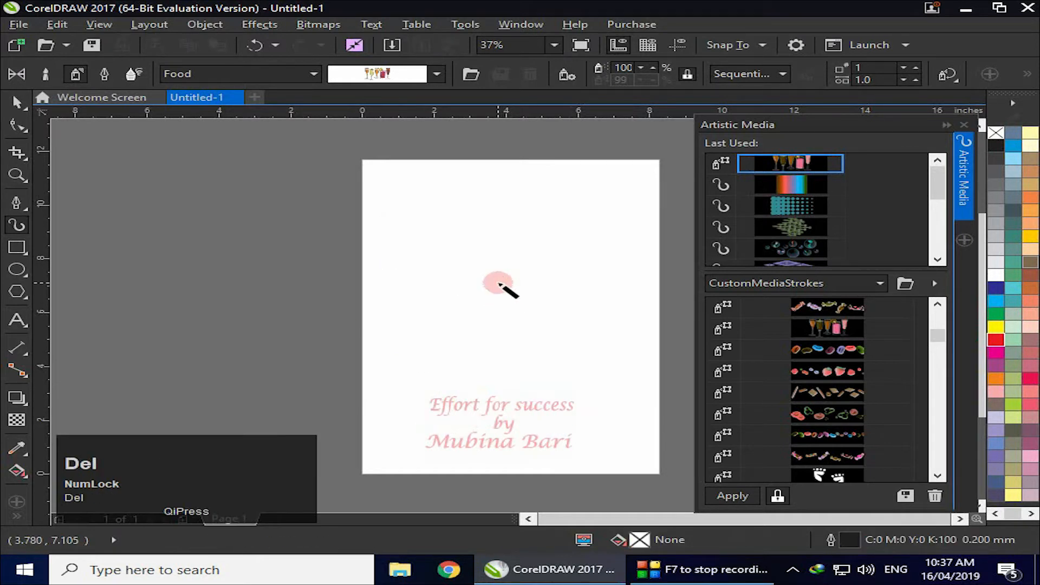
# Spray a curved row of berries about 9 inches wide from the pasteboard onto the page with the strawberry and berry spraylist
pyautogui.click(816, 370)
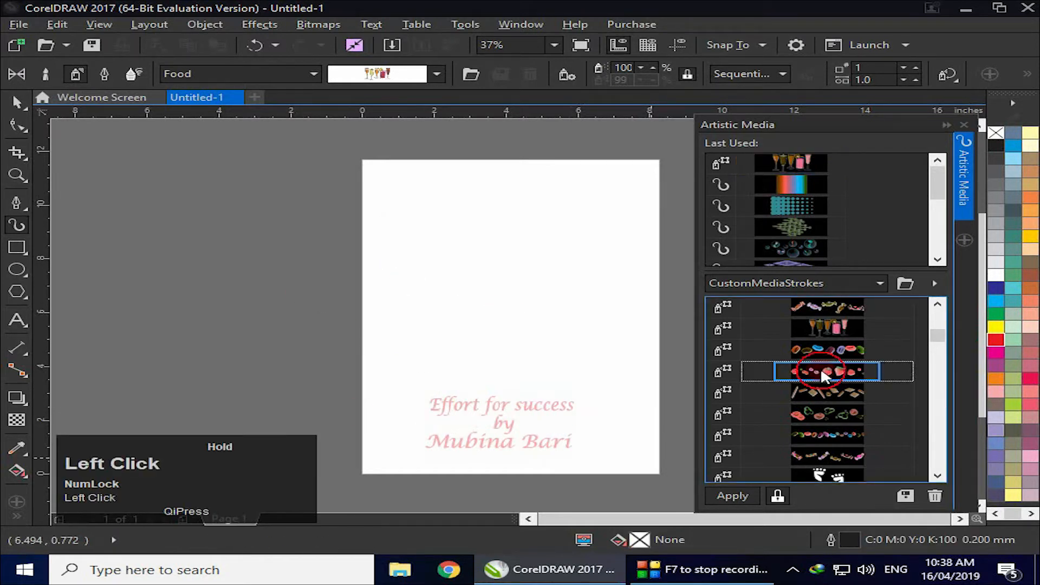
pyautogui.moveTo(315, 224)
pyautogui.mouseDown()
pyautogui.moveTo(421, 282)
pyautogui.moveTo(616, 249)
pyautogui.mouseUp()
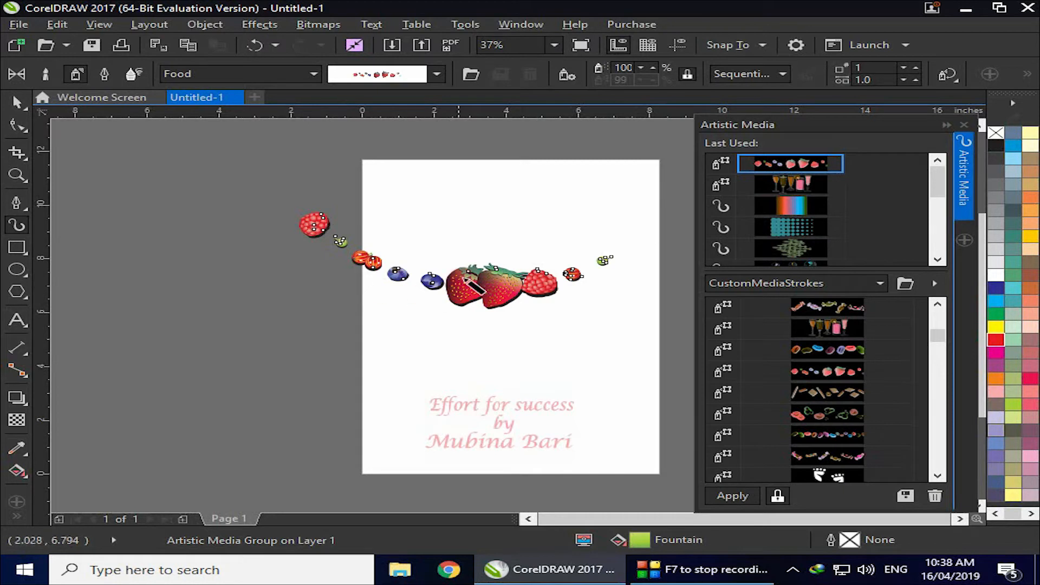
# Remove the green fruit, Image 10, from the berry spraylist's playlist
pyautogui.click(566, 77)
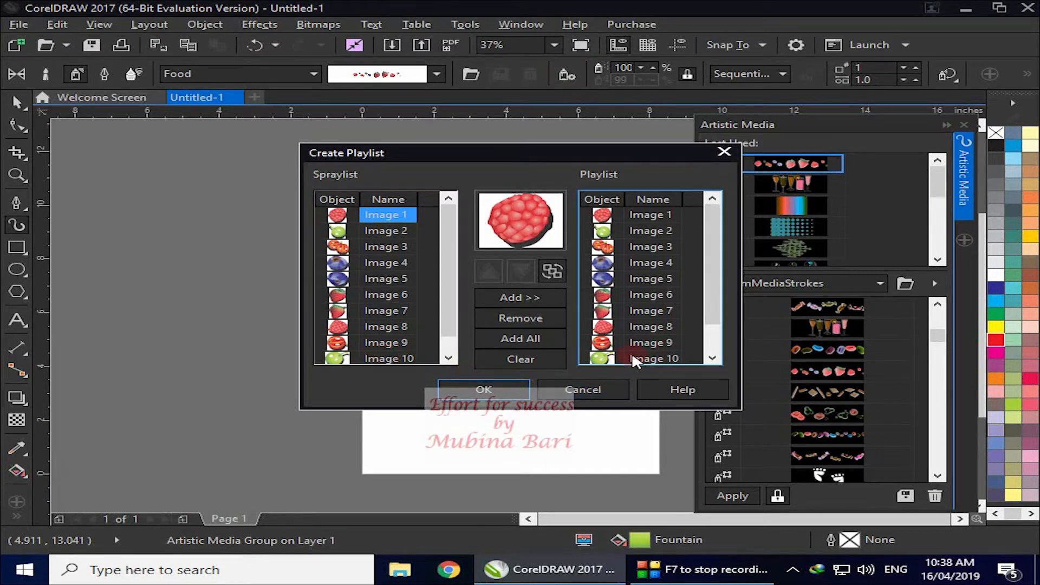
pyautogui.click(657, 360)
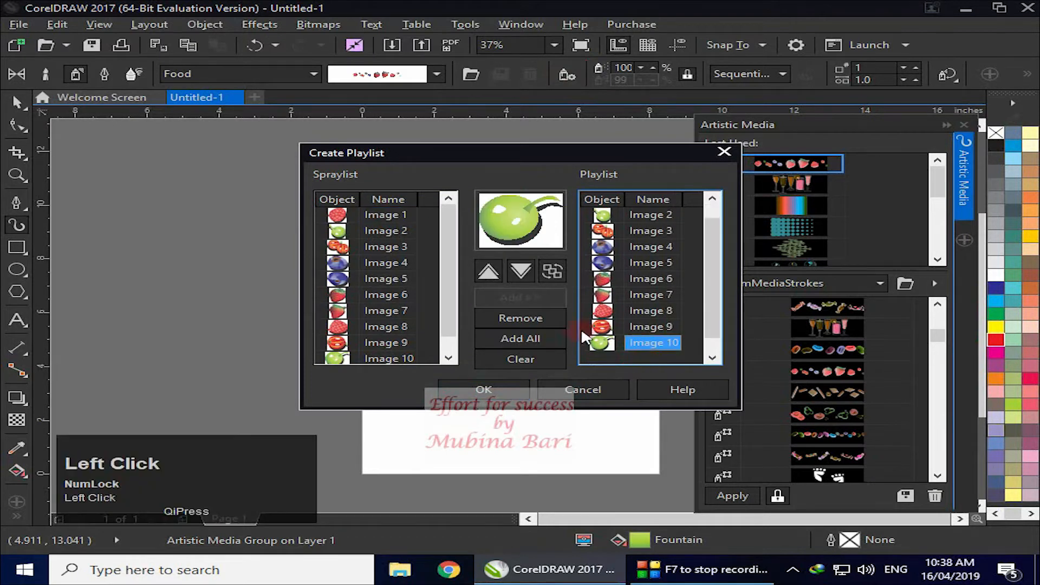
pyautogui.click(518, 317)
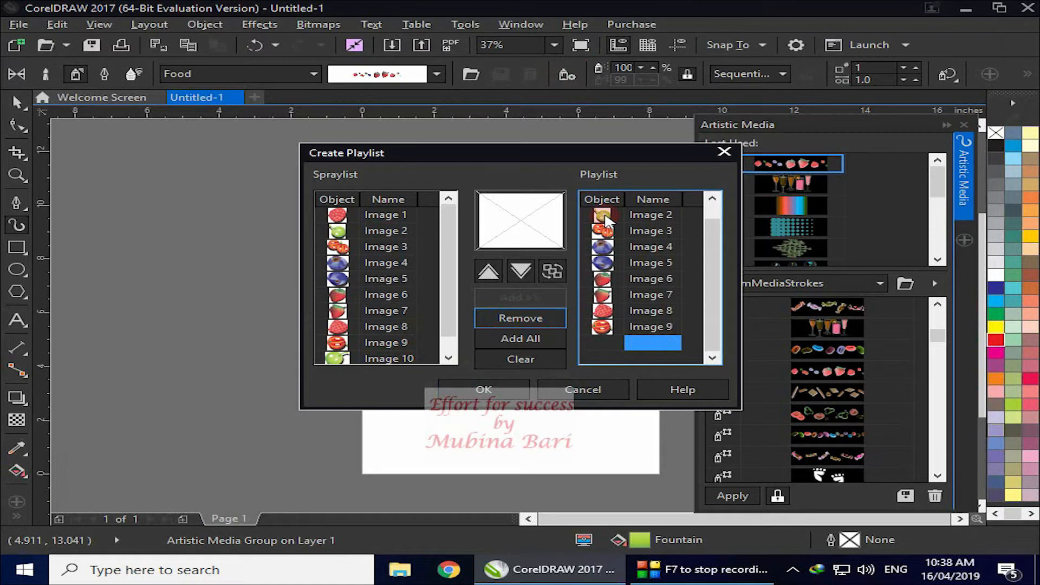
# Remove Image 2 from the fruit spray's playlist and apply the change to the stroke
pyautogui.click(609, 220)
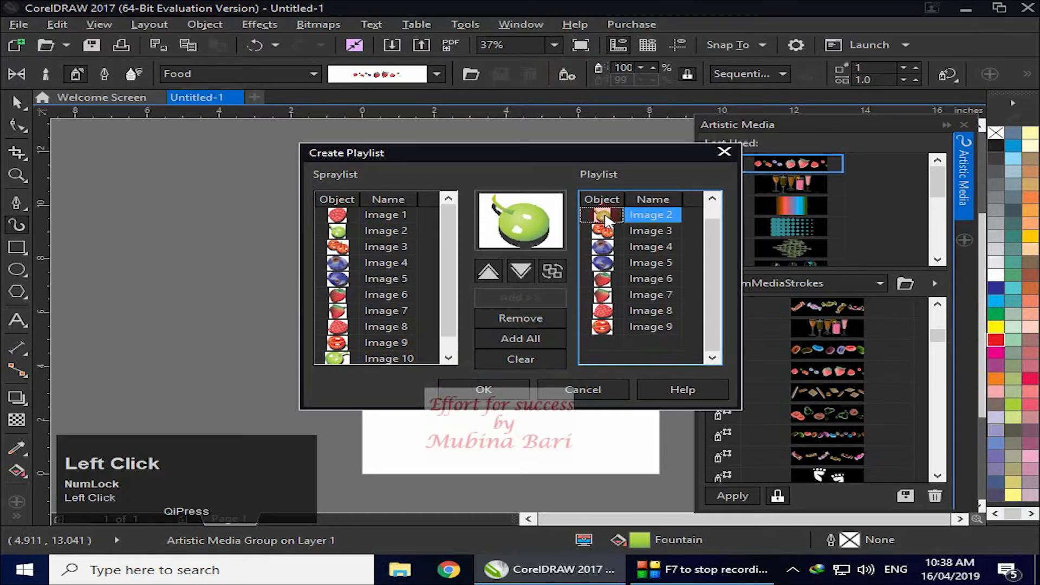
pyautogui.click(527, 316)
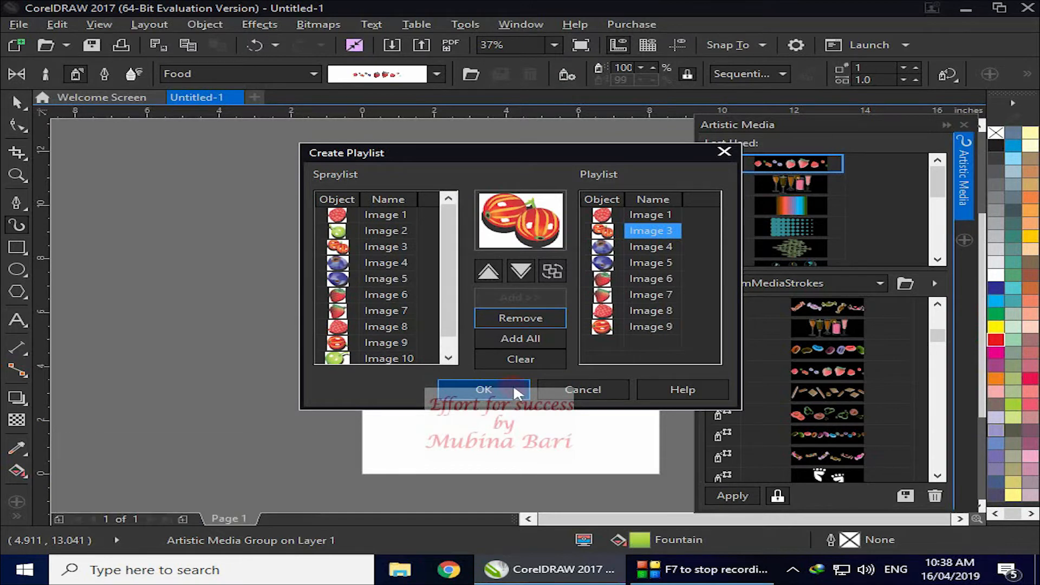
pyautogui.click(497, 399)
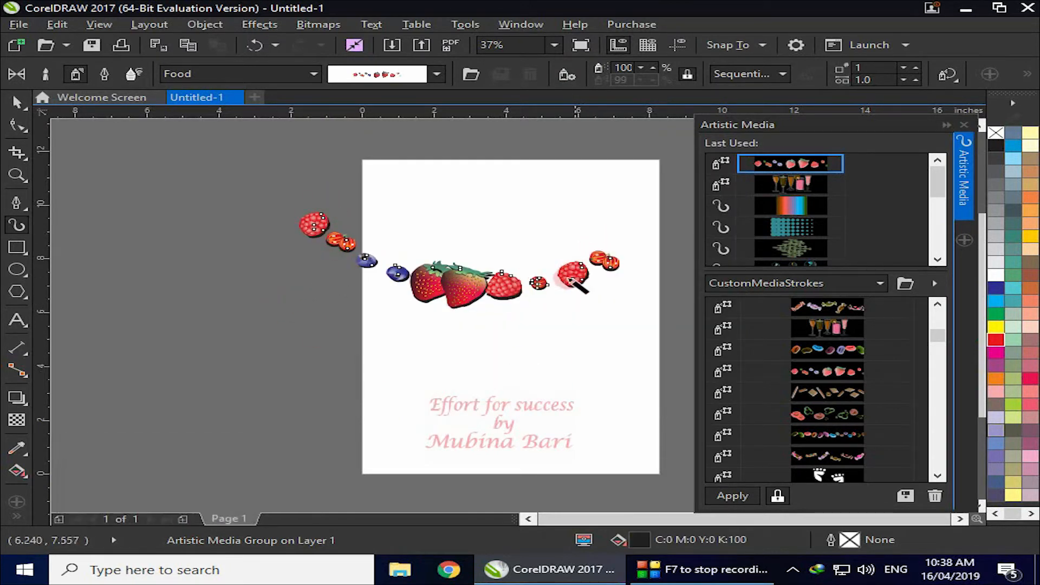
# Add Image 10 and Image 2 from the spraylist to the end of the fruit stroke's playlist
pyautogui.click(568, 74)
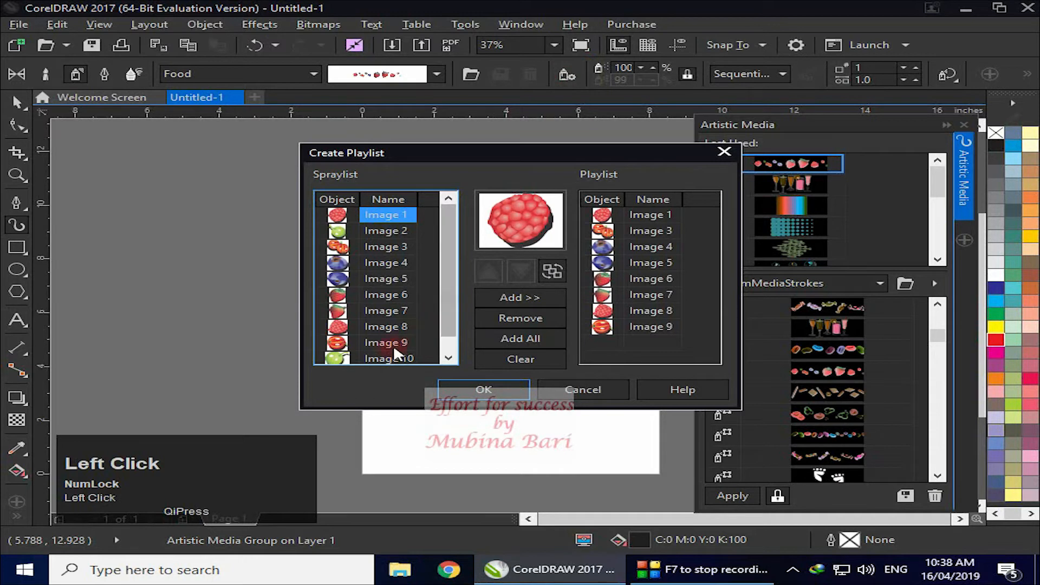
pyautogui.click(384, 356)
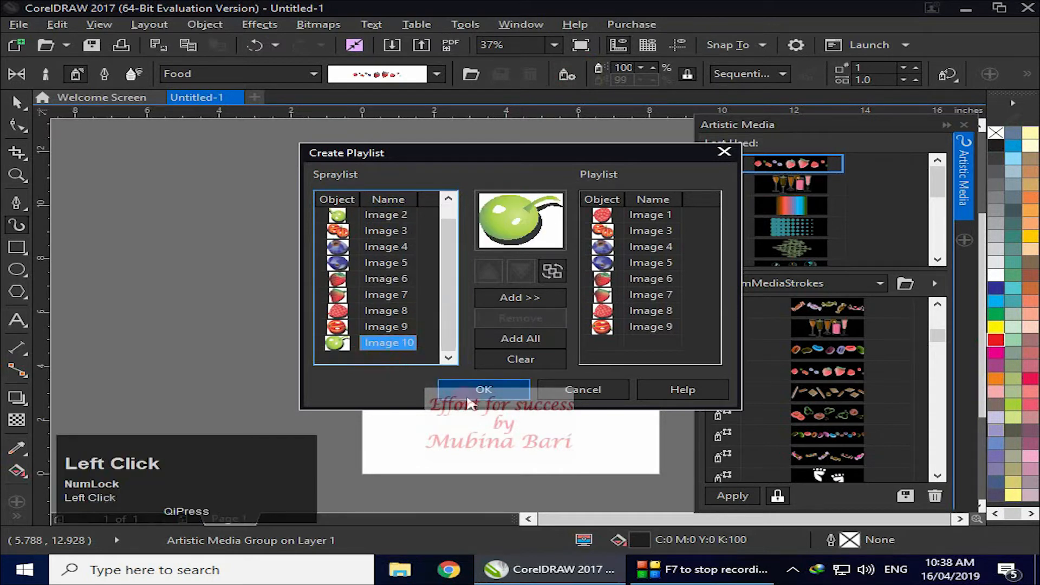
pyautogui.click(520, 297)
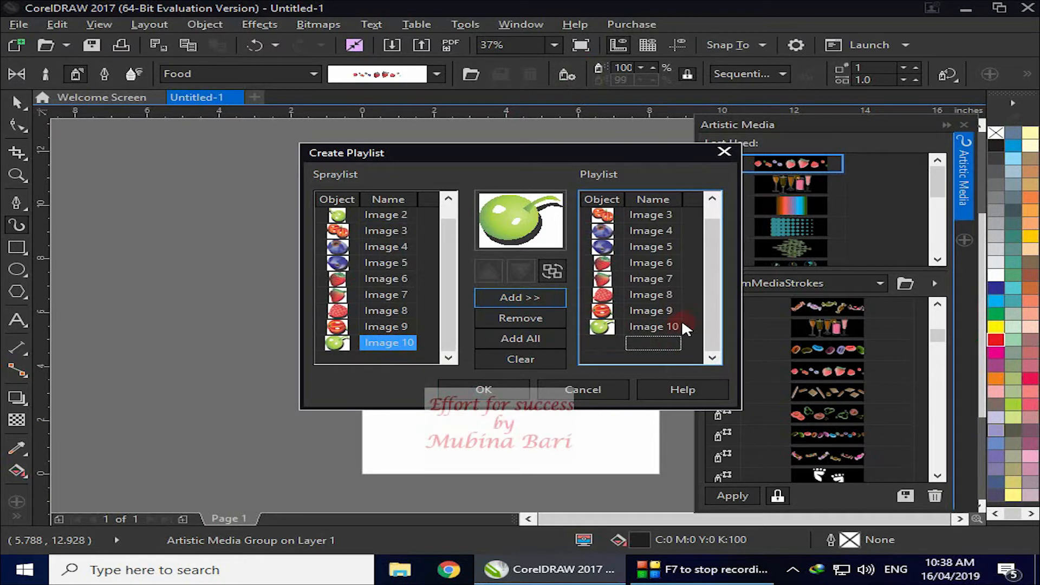
pyautogui.click(390, 215)
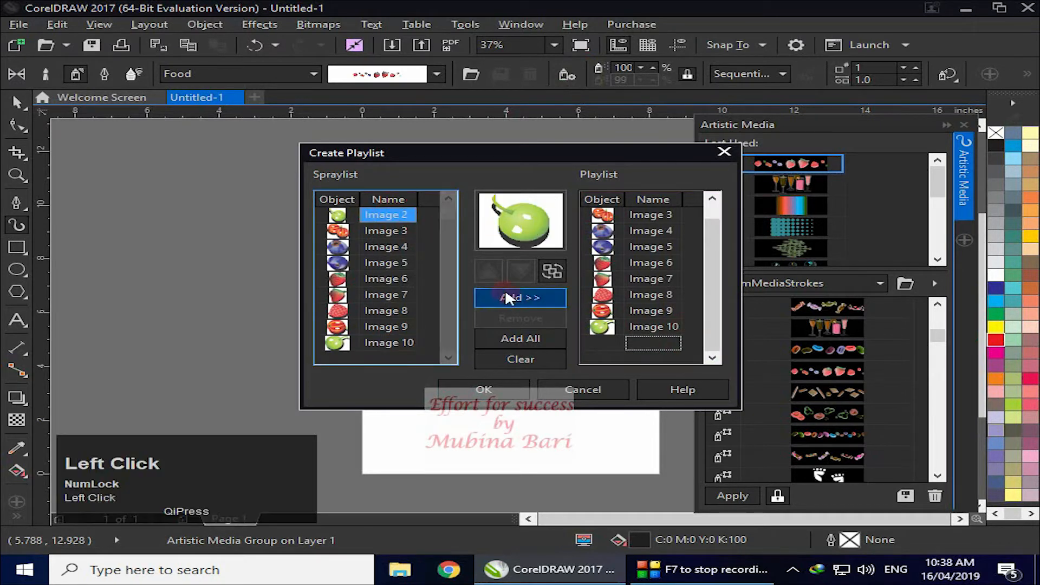
pyautogui.click(518, 300)
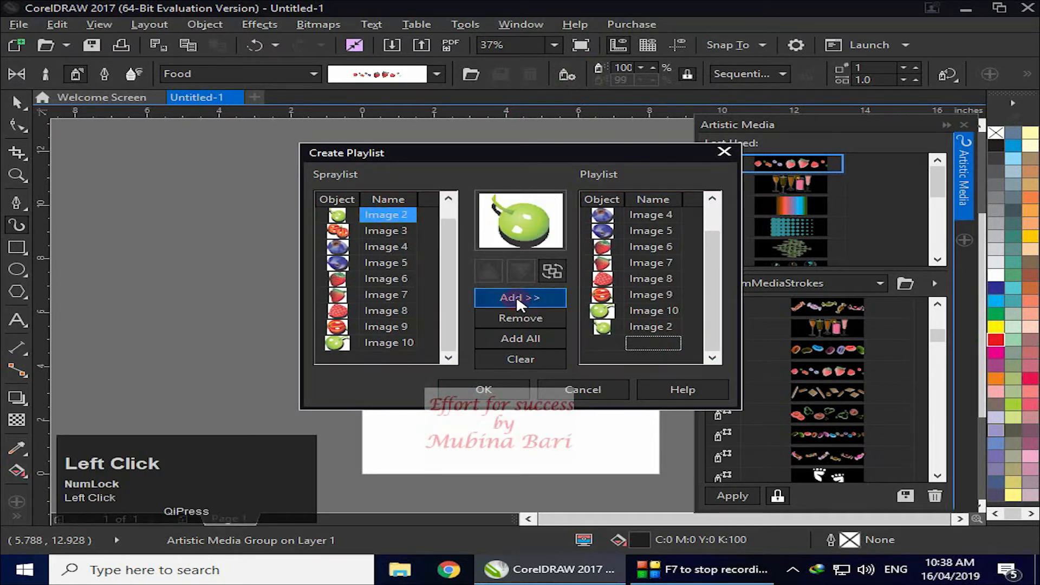
# Try adding all spraylist images to the playlist, and close the dialog without applying
pyautogui.click(536, 340)
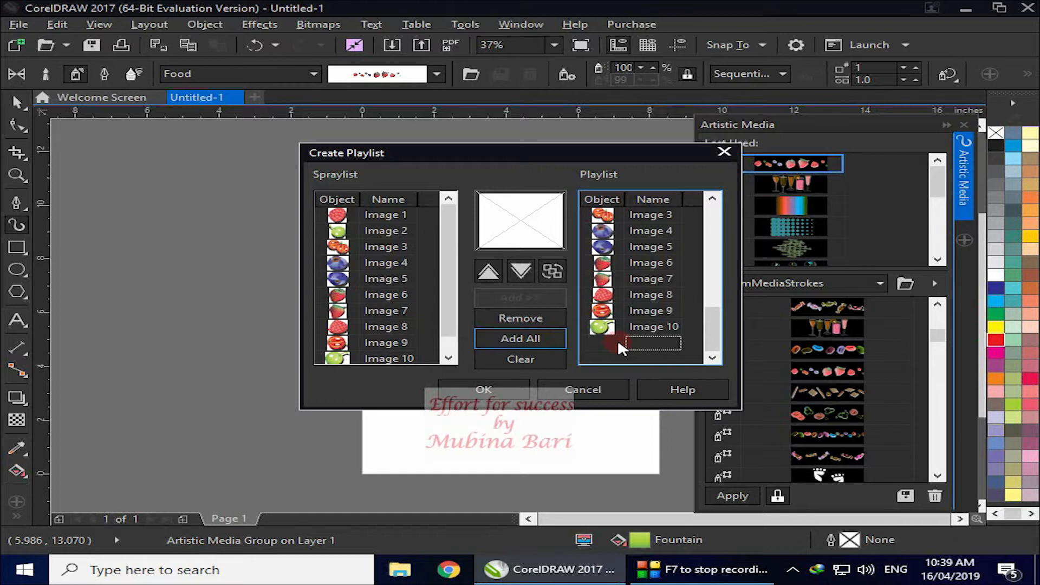
pyautogui.click(724, 151)
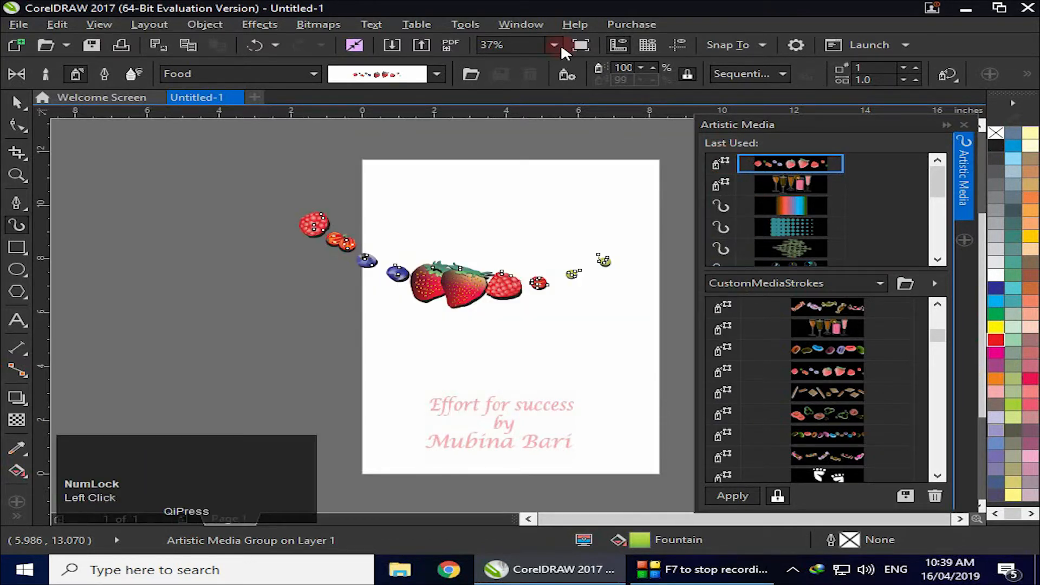
# Unlock the spray size values, enlarge the sprayed fruit to 165%, and reduce its overall size to 99%
pyautogui.click(688, 71)
pyautogui.click(629, 69)
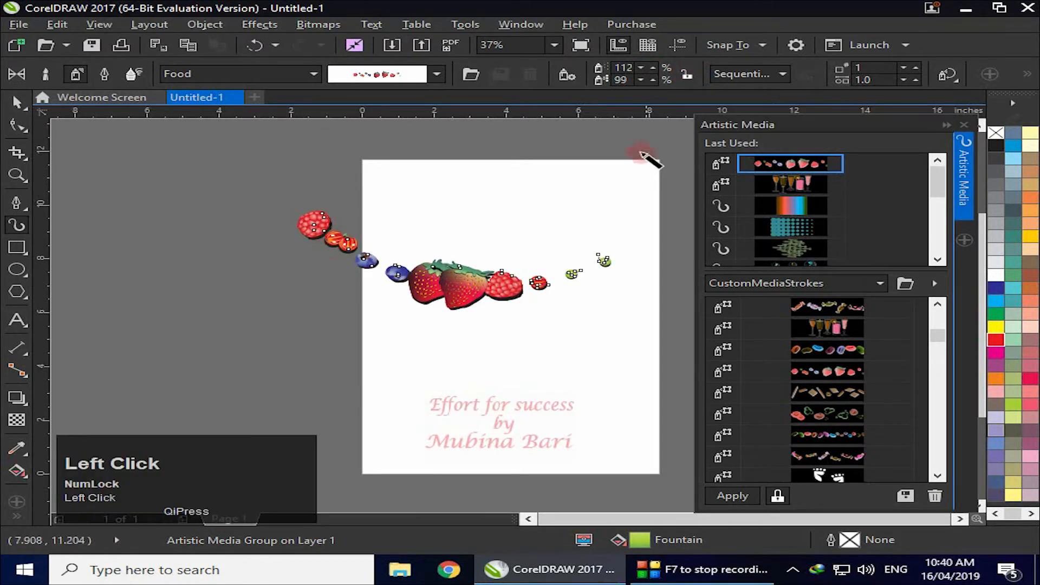
pyautogui.click(651, 65)
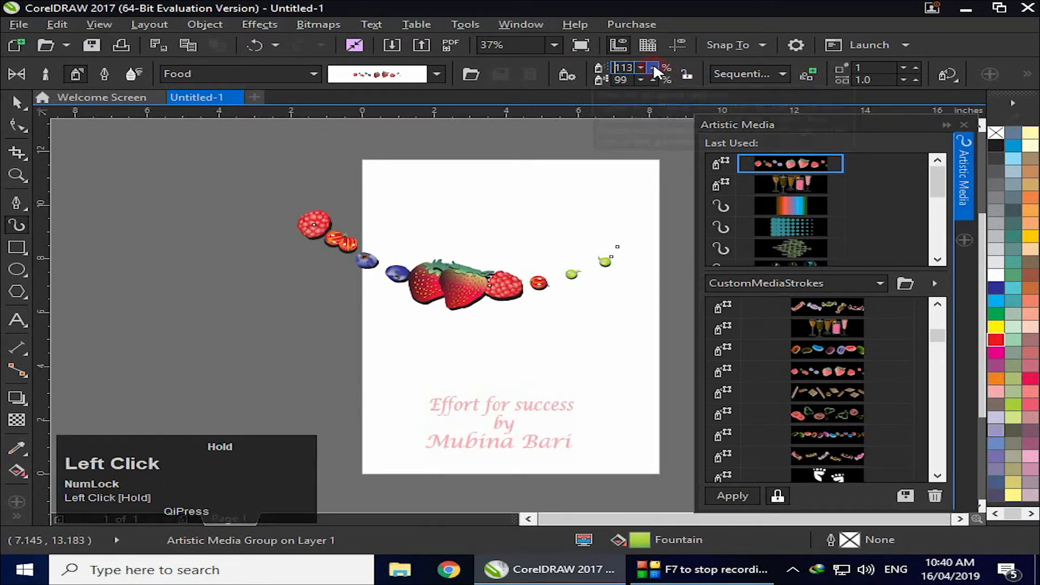
pyautogui.click(561, 179)
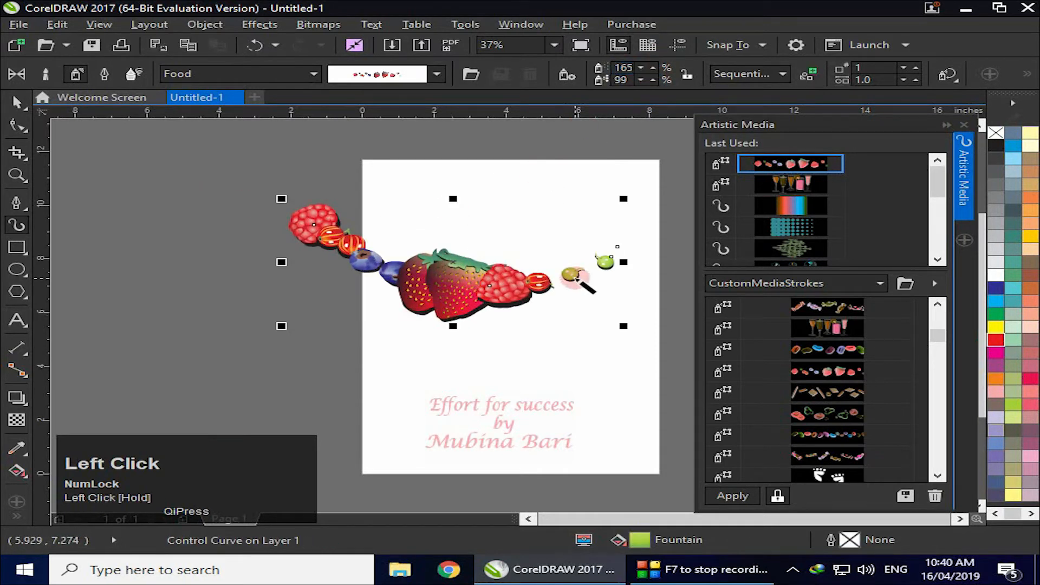
pyautogui.click(641, 67)
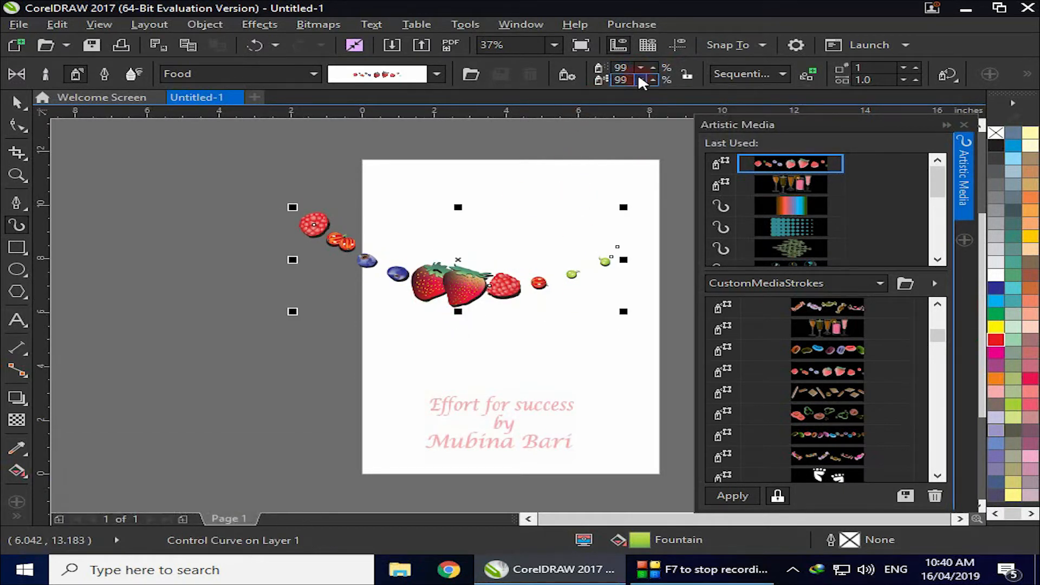
# Raise the size of each successive fruit relative to the preceding one to 125%, and reduce it to 95%
pyautogui.click(655, 80)
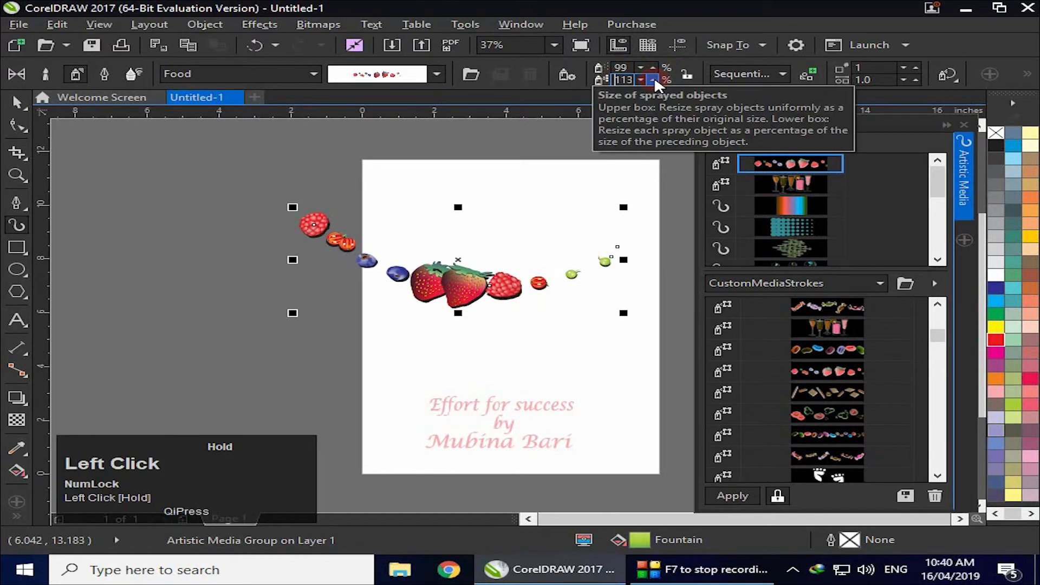
pyautogui.click(654, 81)
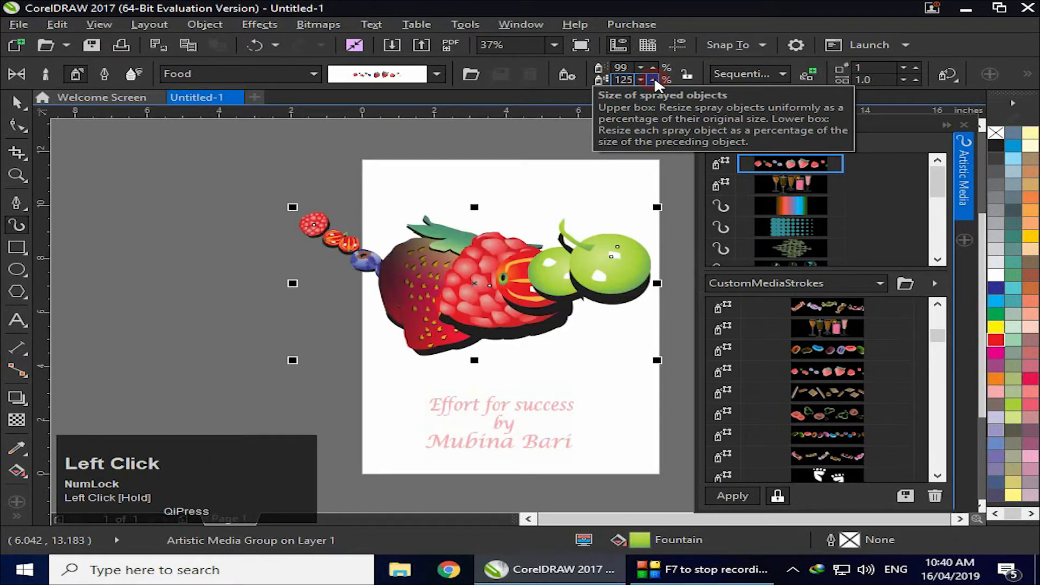
pyautogui.click(640, 80)
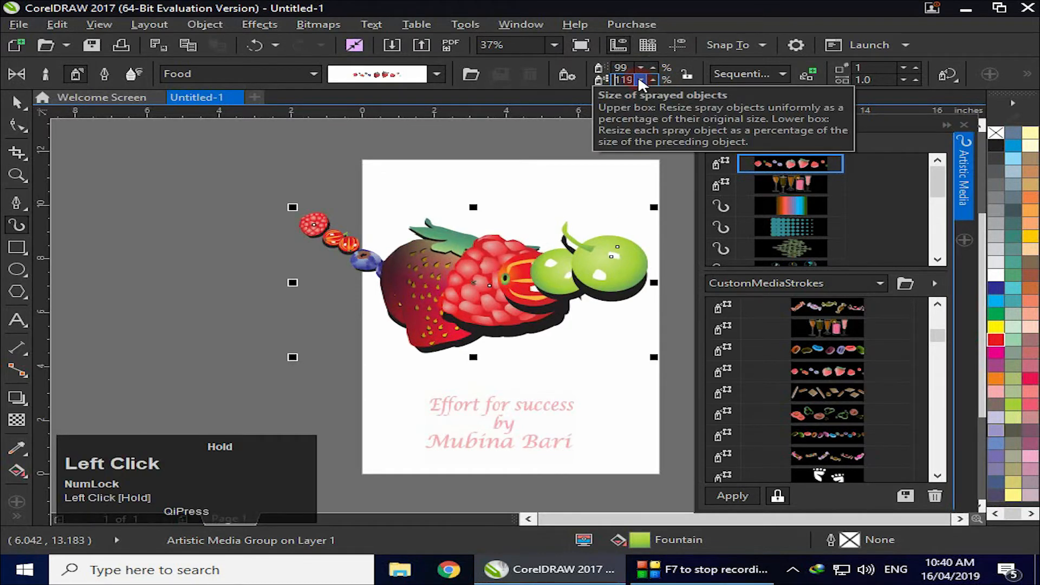
pyautogui.click(640, 79)
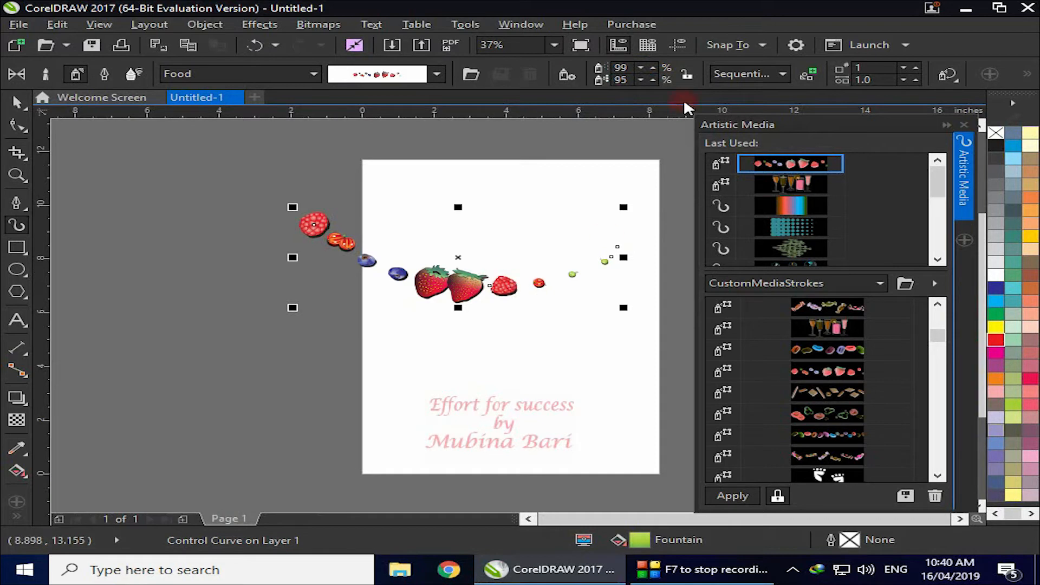
# Lock the two spray size values together again and set the sprayed fruit's size to 116%
pyautogui.click(687, 76)
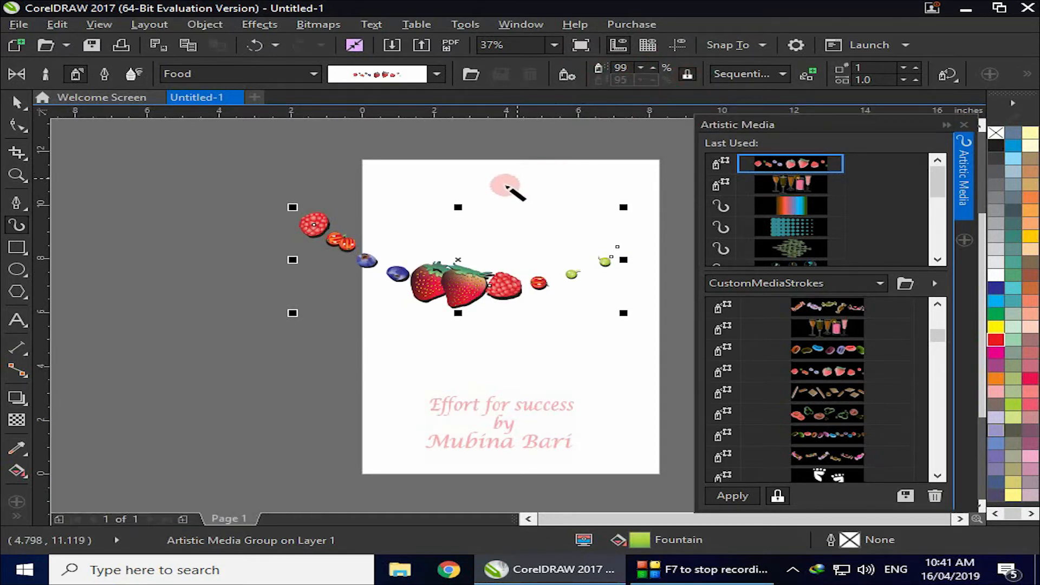
pyautogui.click(653, 67)
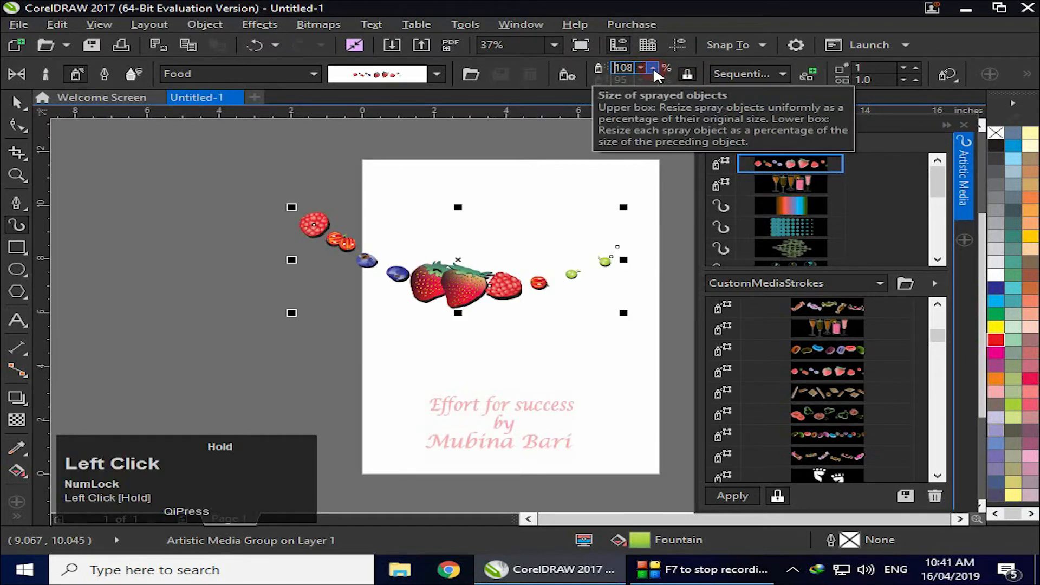
pyautogui.moveTo(654, 68); pyautogui.dragTo(654, 68)
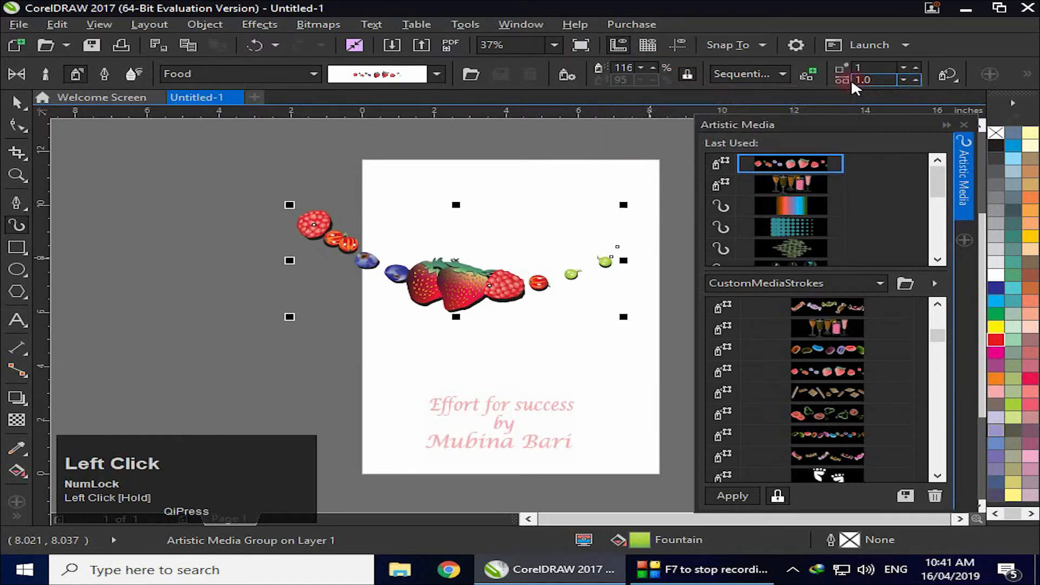
# Try the Randomly and Sequentially spray orders on the fruit stroke, ending with By Direction
pyautogui.click(783, 74)
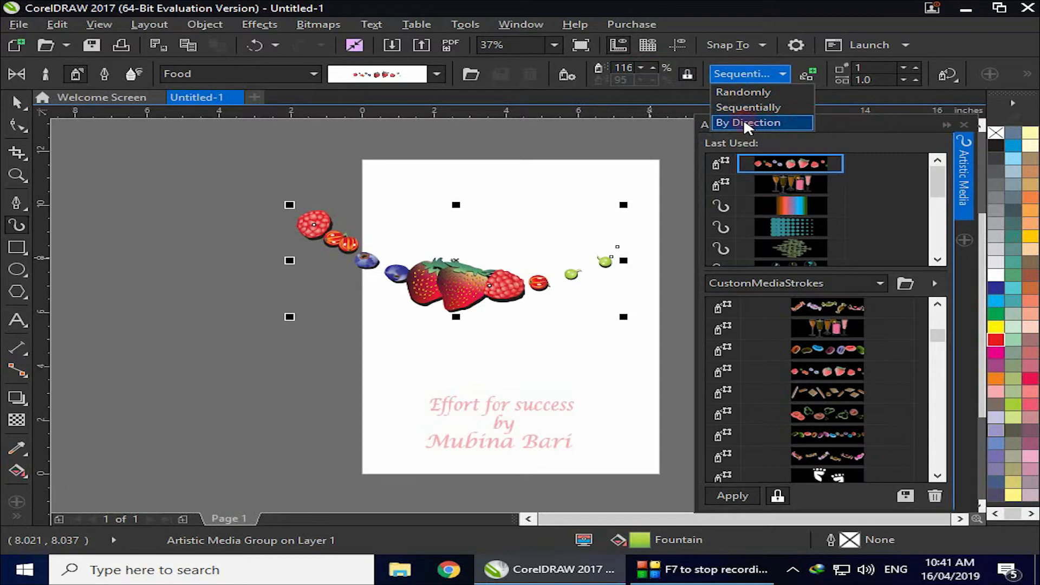
pyautogui.click(750, 94)
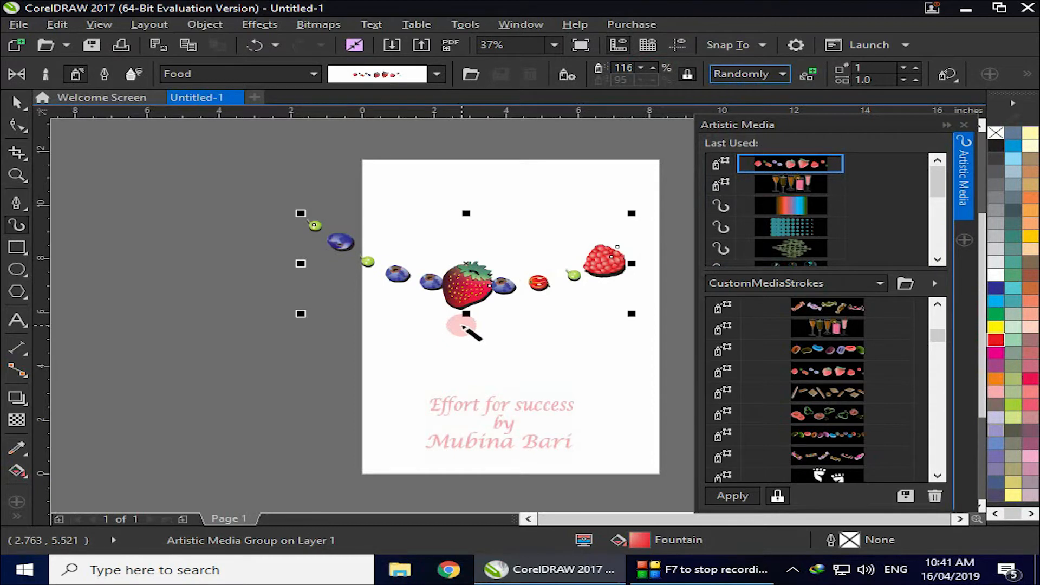
pyautogui.click(783, 74)
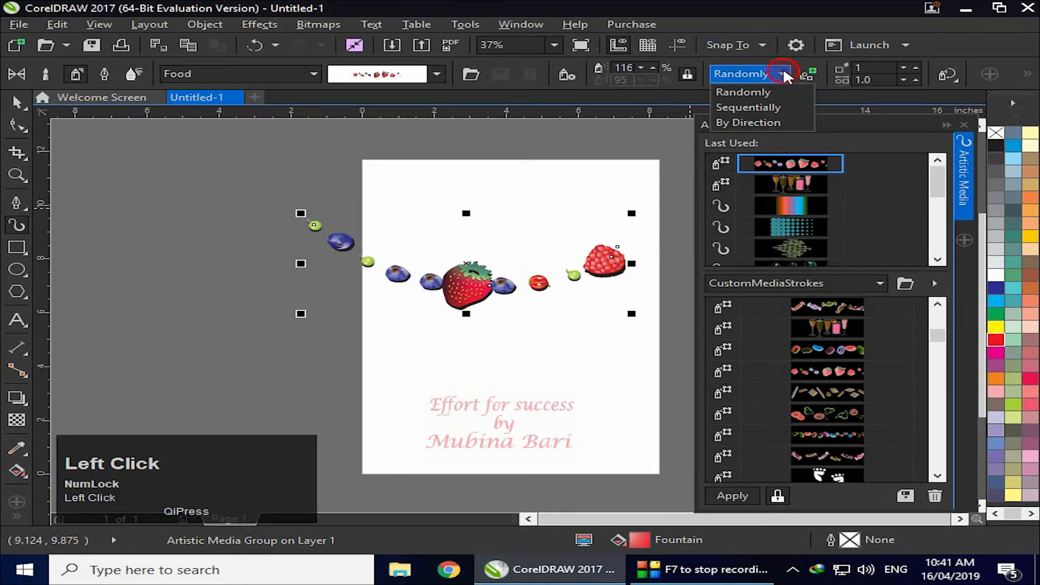
pyautogui.click(759, 107)
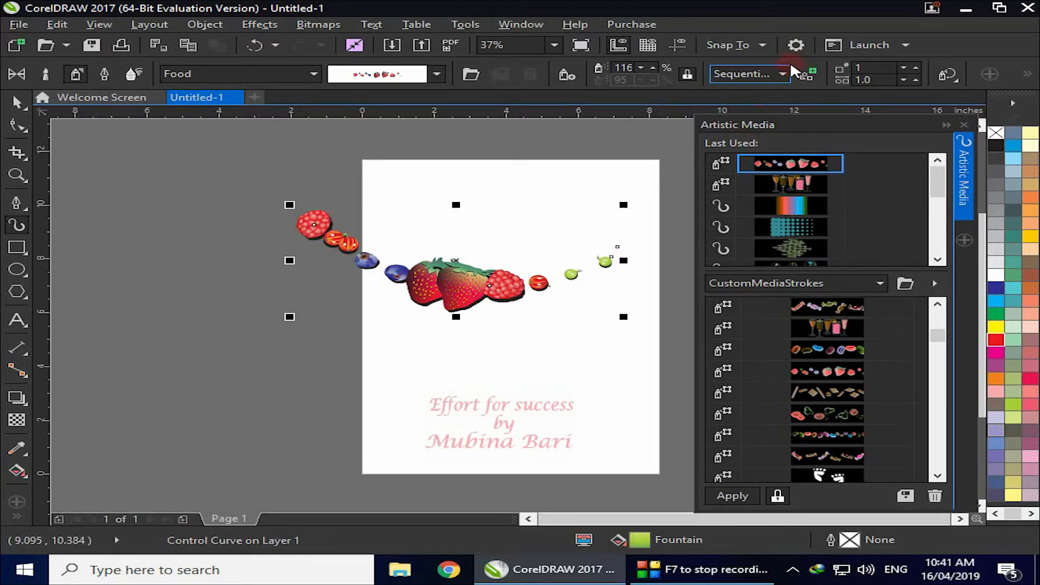
pyautogui.click(784, 75)
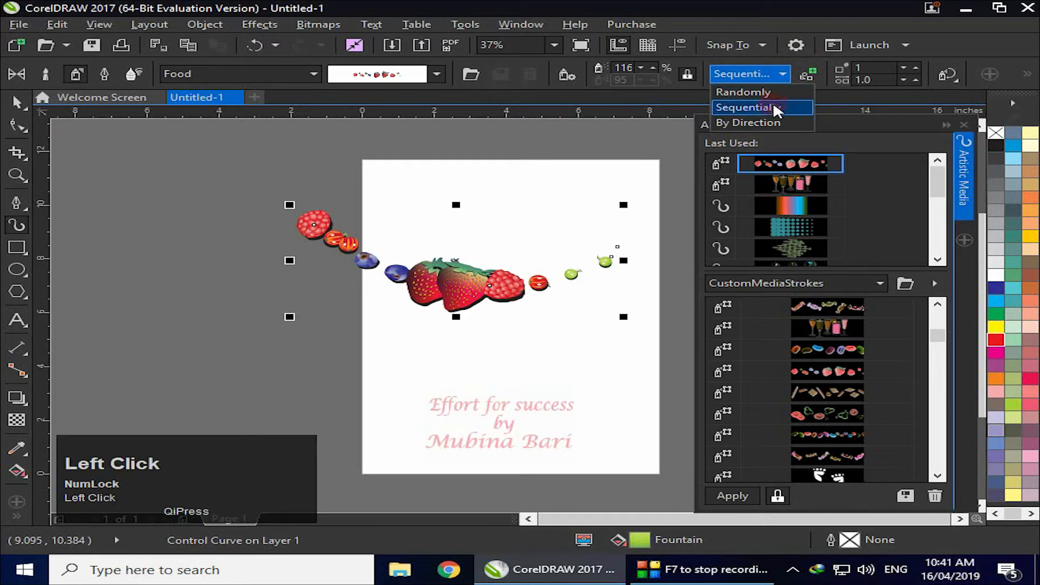
pyautogui.click(763, 124)
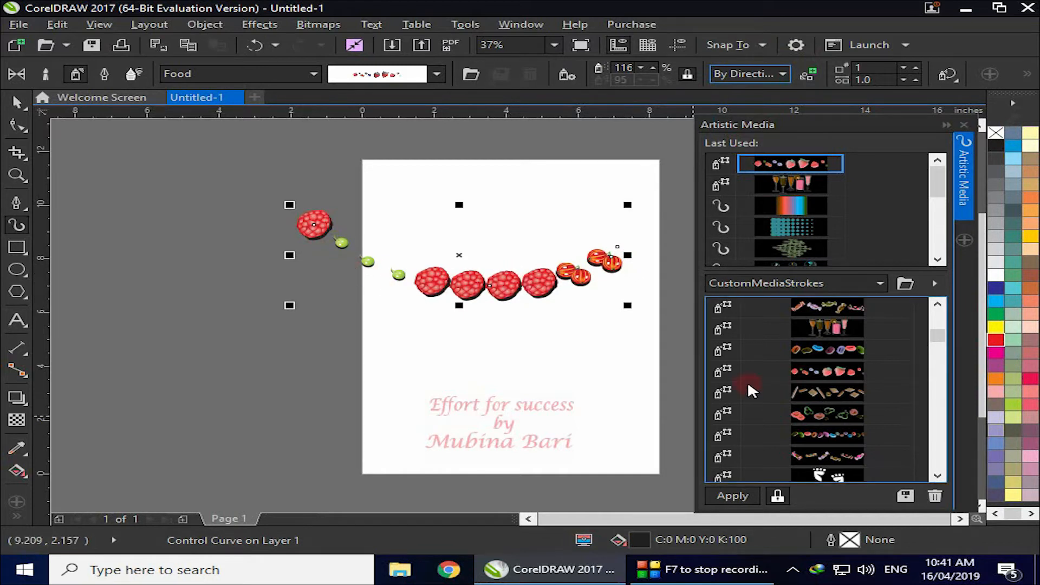
# Select the fruit stroke and delete it from the page
pyautogui.press('Delete')
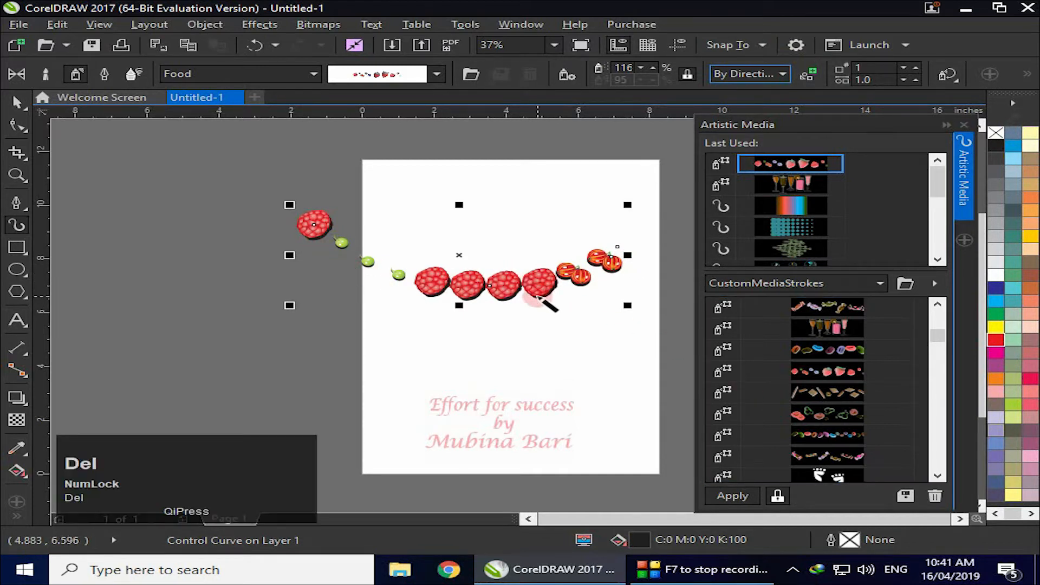
pyautogui.click(521, 288)
pyautogui.press('Delete')
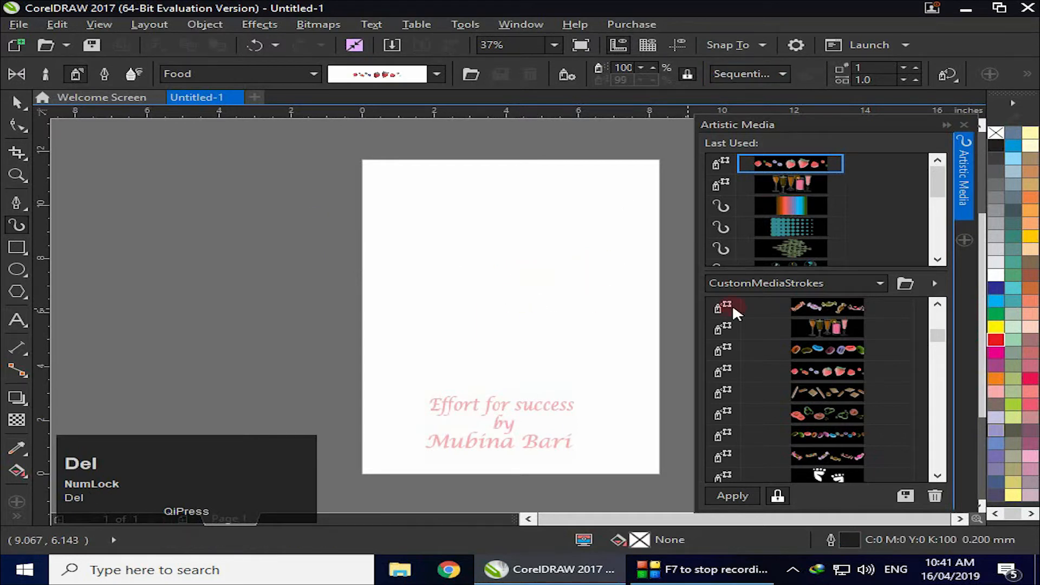
# Draw a U-shaped curved stroke across the middle of the page with the wrapped-candy spray from CustomMediaStrokes
pyautogui.click(796, 307)
pyautogui.moveTo(371, 251); pyautogui.dragTo(497, 313)
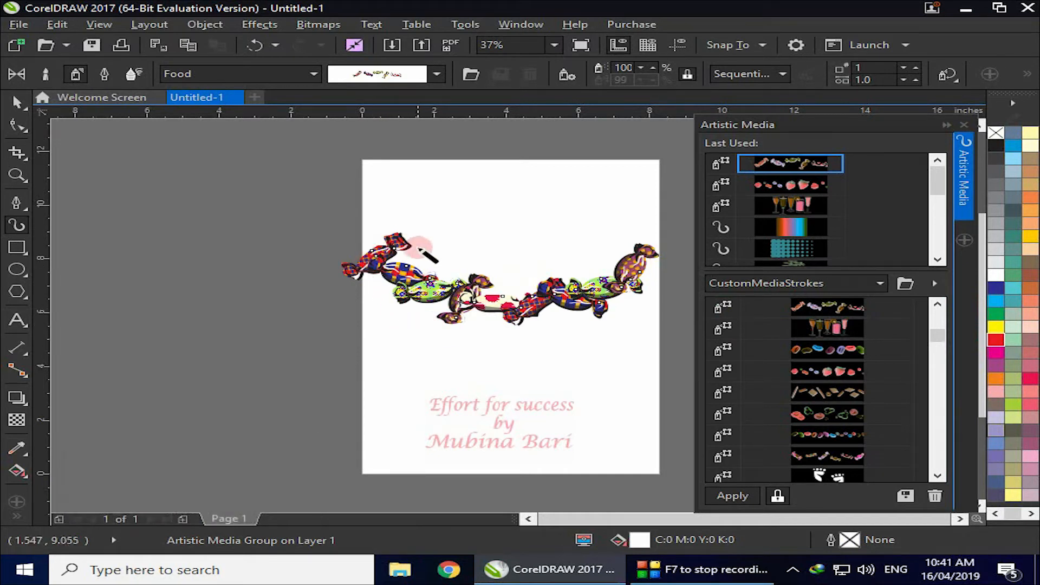
# Try the By Direction spray order on the candy stroke, and set it back to Sequentially
pyautogui.click(463, 306)
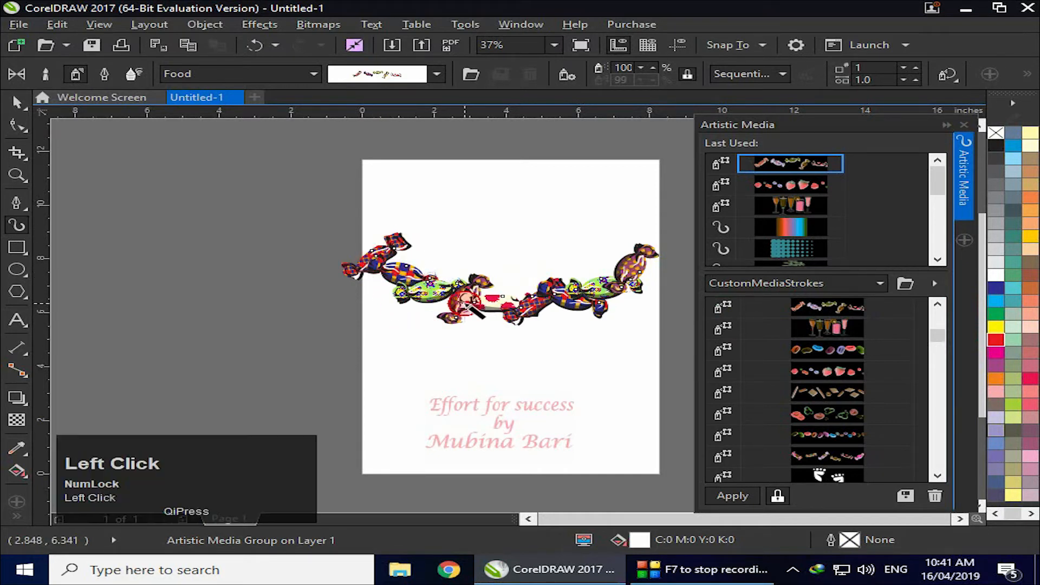
pyautogui.click(781, 67)
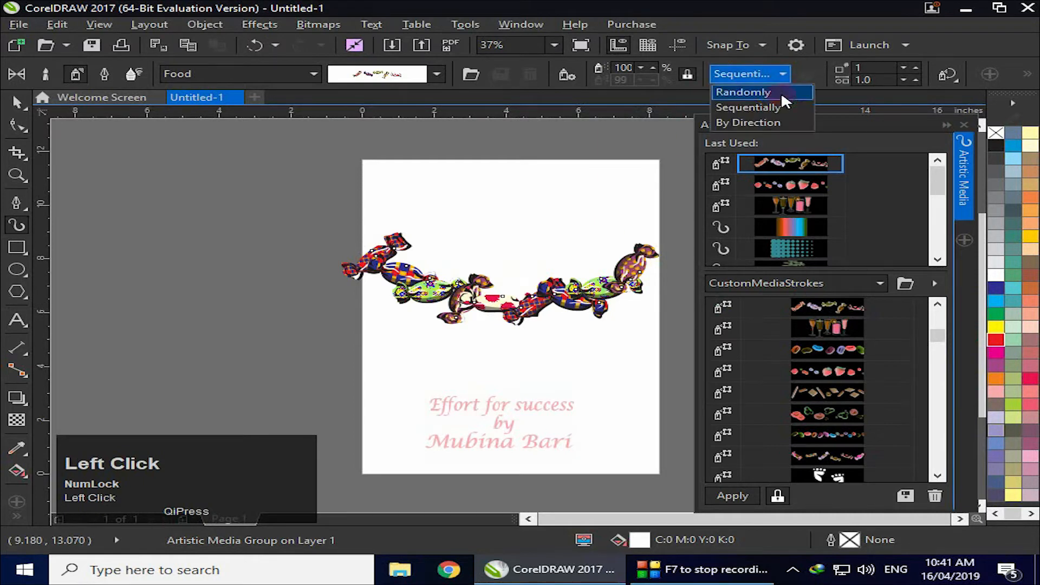
pyautogui.click(764, 122)
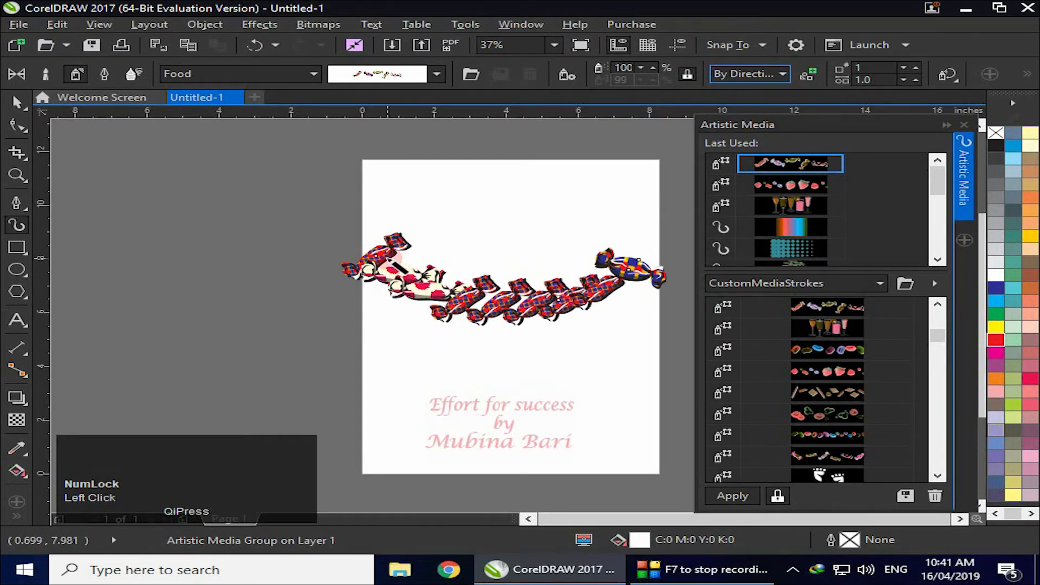
pyautogui.click(783, 74)
pyautogui.click(764, 108)
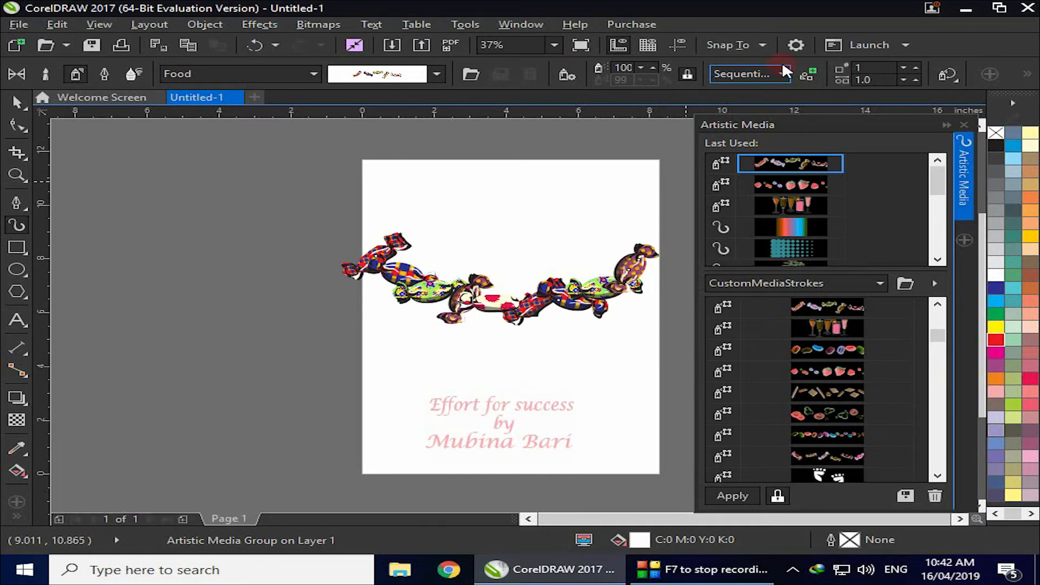
# Try the Randomly spray order on the candy stroke, and return it to Sequentially
pyautogui.click(783, 76)
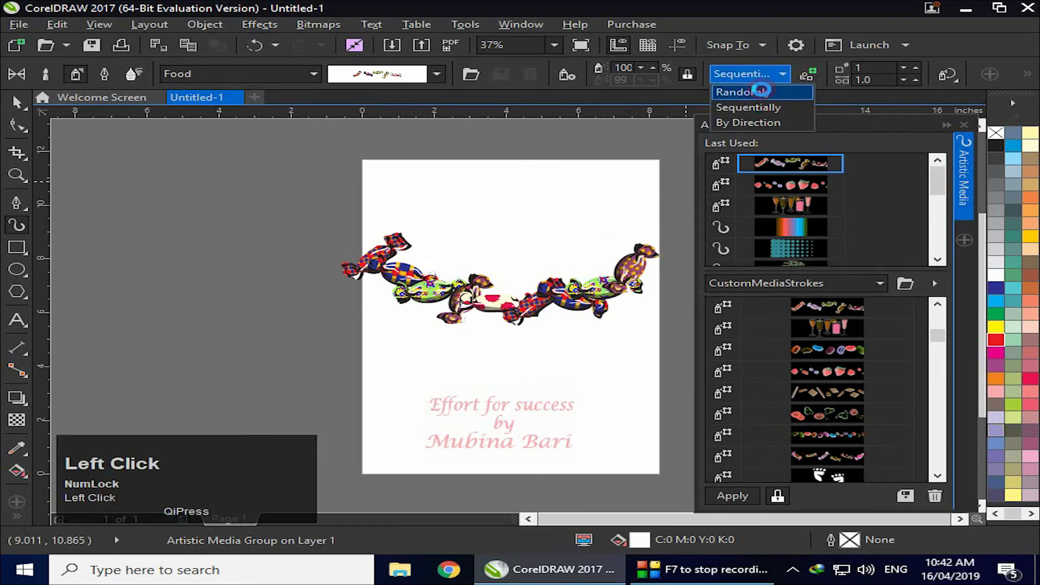
pyautogui.click(762, 92)
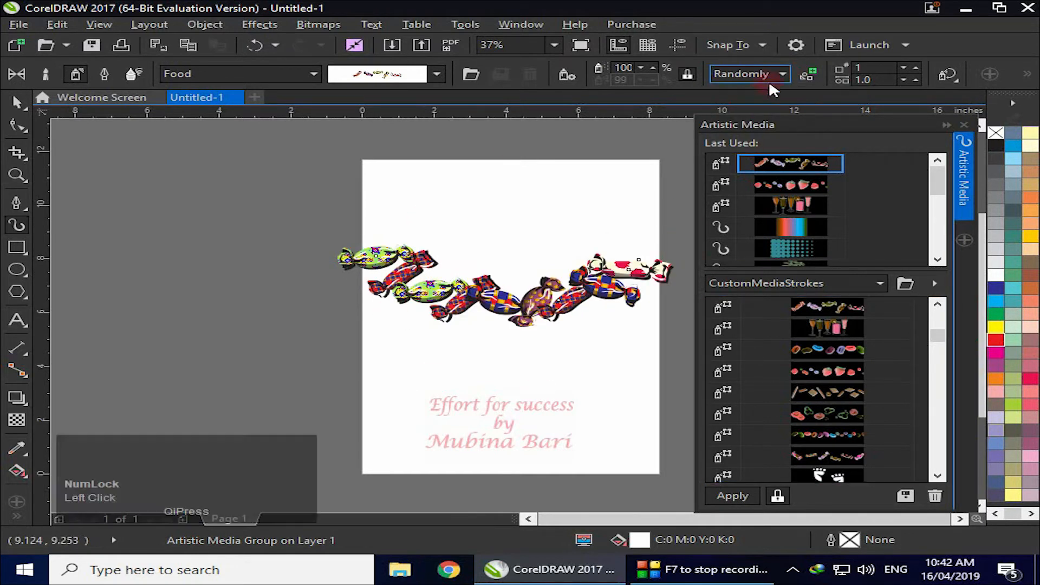
pyautogui.click(785, 70)
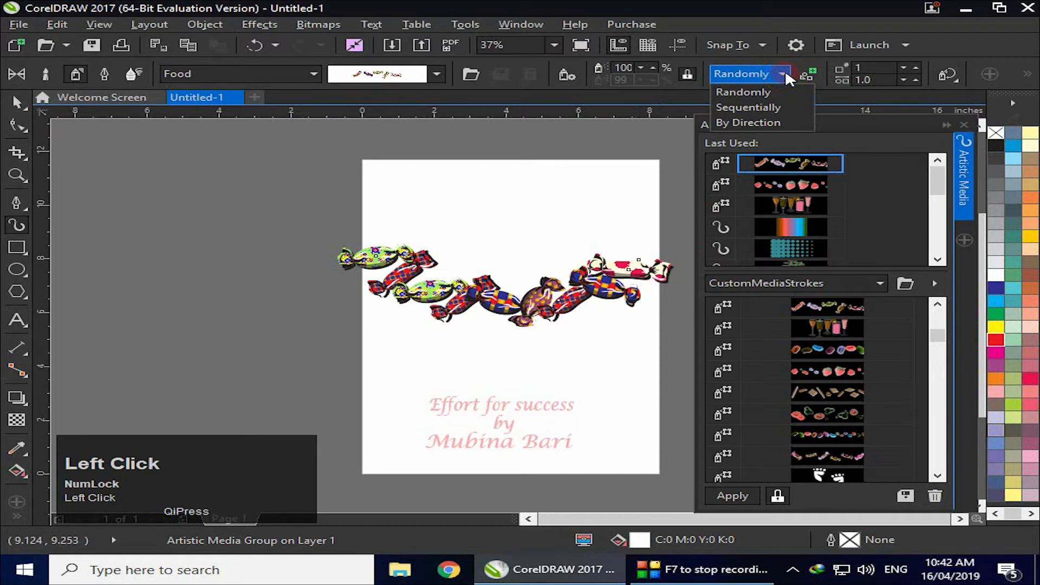
pyautogui.click(768, 108)
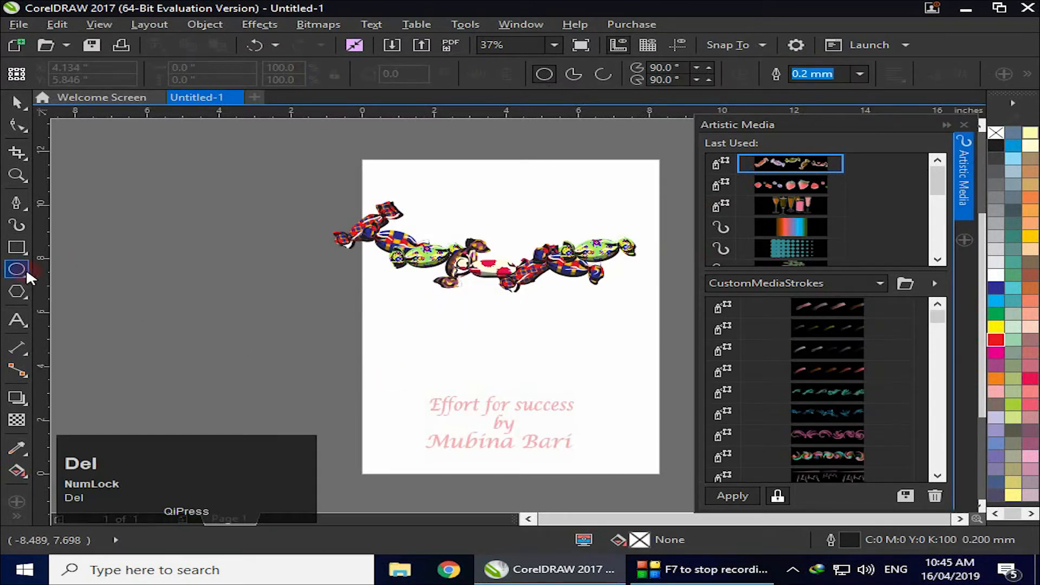
# Draw an ellipse about 2.6 by 2.4 inches across the page's lower left edge and fill it with red
pyautogui.click(17, 269)
pyautogui.moveTo(315, 330); pyautogui.dragTo(420, 403)
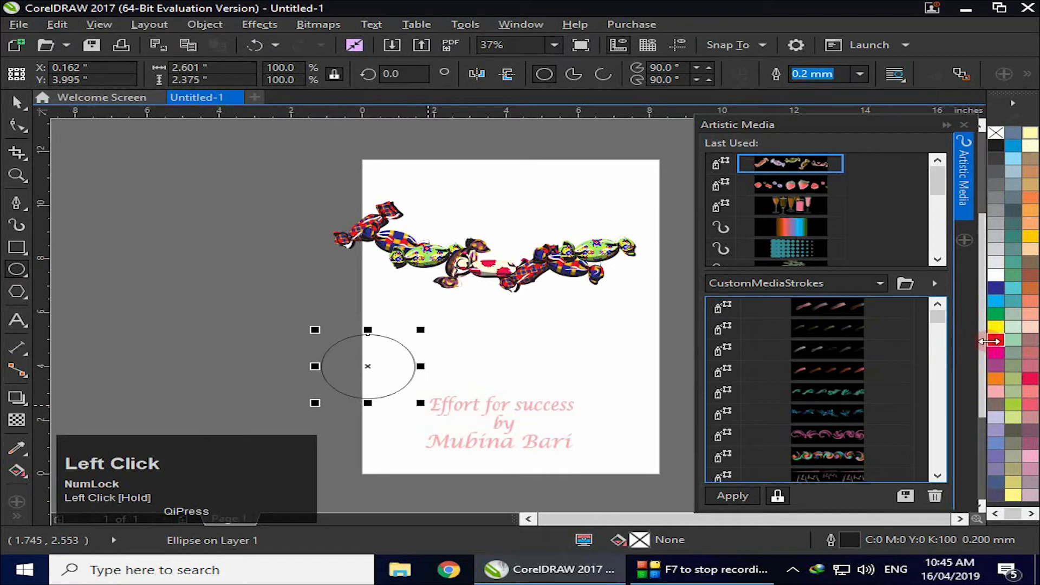
pyautogui.click(995, 339)
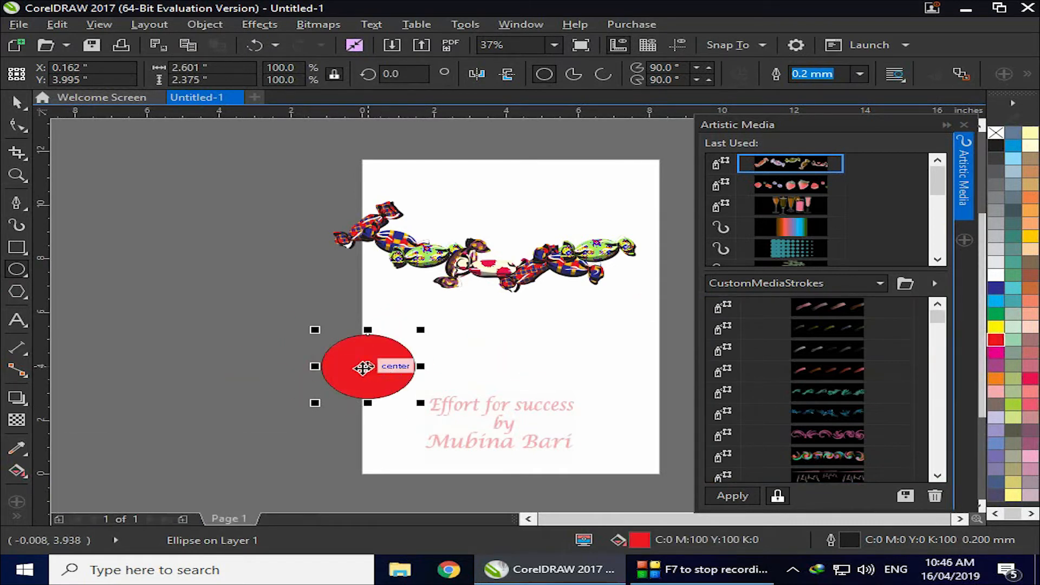
# Make two overlapping copies of the red ellipse, each offset down and to the right, filled with cyan and yellow-green
pyautogui.moveTo(390, 367); pyautogui.dragTo(395, 379)
pyautogui.rightClick(395, 379)
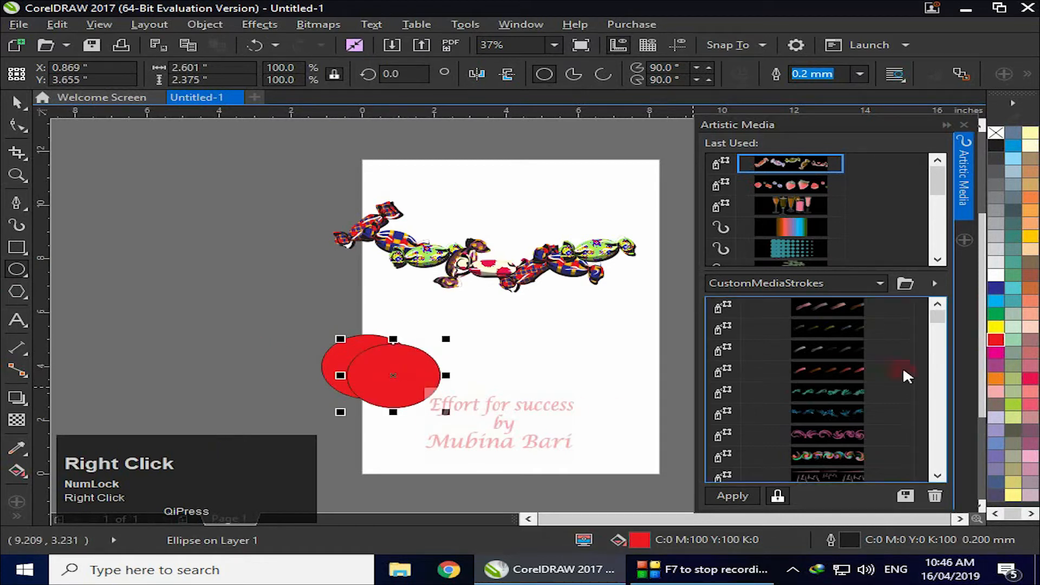
pyautogui.click(995, 300)
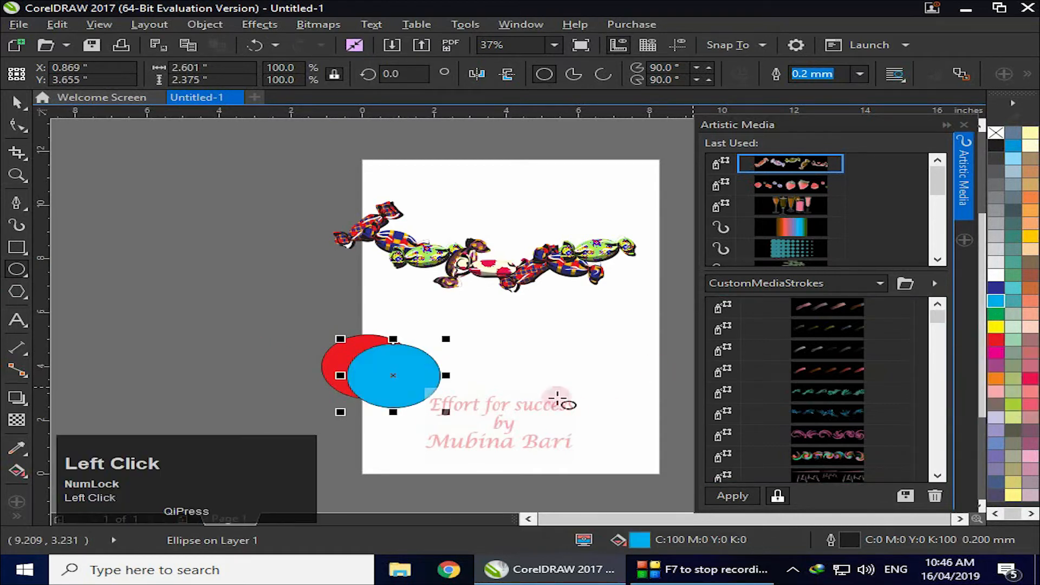
pyautogui.hotkey('ctrl', 'z')
pyautogui.moveTo(392, 375); pyautogui.dragTo(420, 385)
pyautogui.rightClick(420, 386)
pyautogui.click(1012, 404)
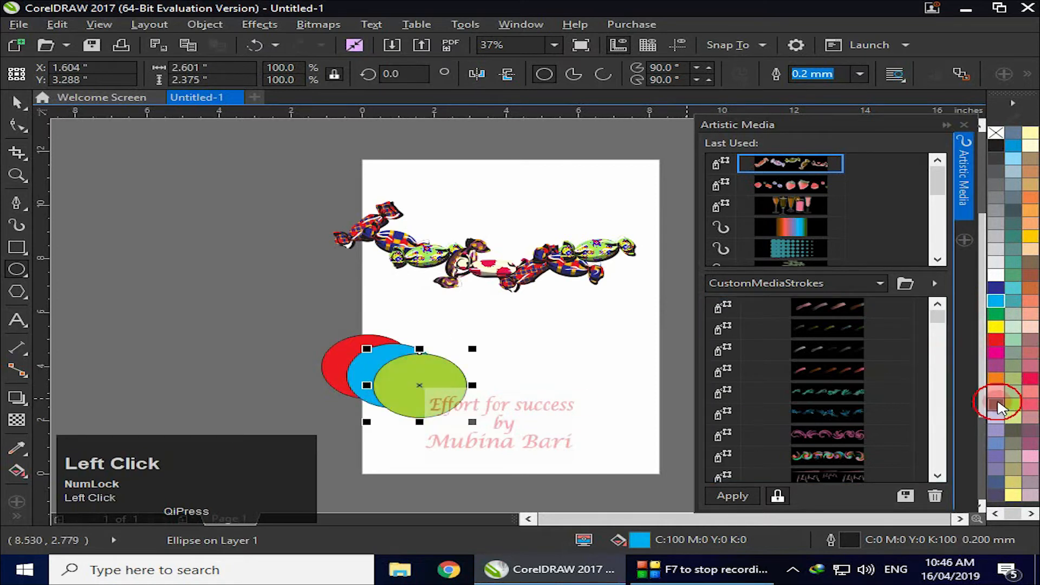
# Select the three overlapping ellipses, remove their outlines and group them
pyautogui.click(249, 293)
pyautogui.press('space')
pyautogui.moveTo(289, 313); pyautogui.dragTo(499, 434)
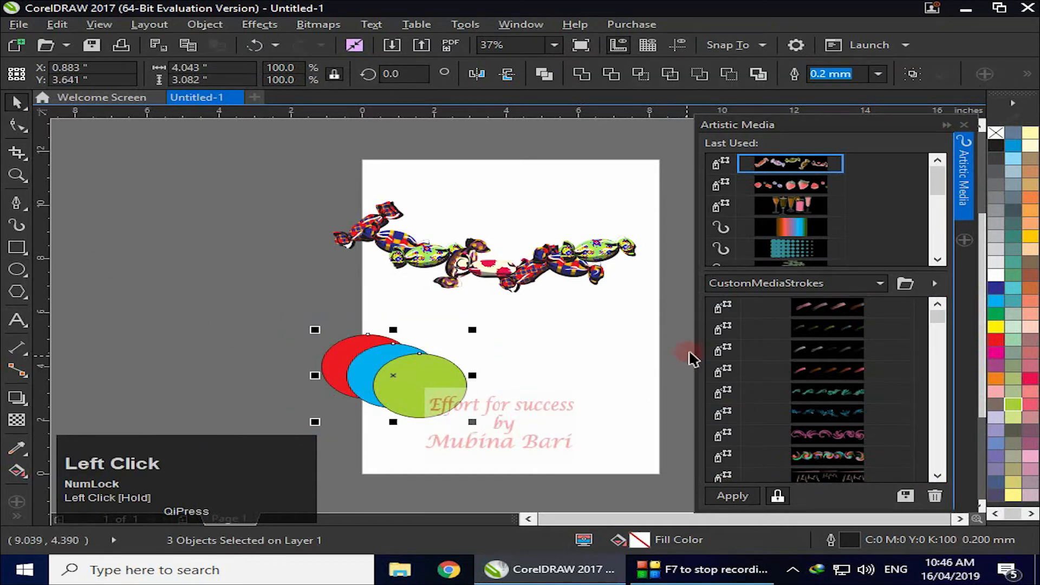
pyautogui.rightClick(995, 132)
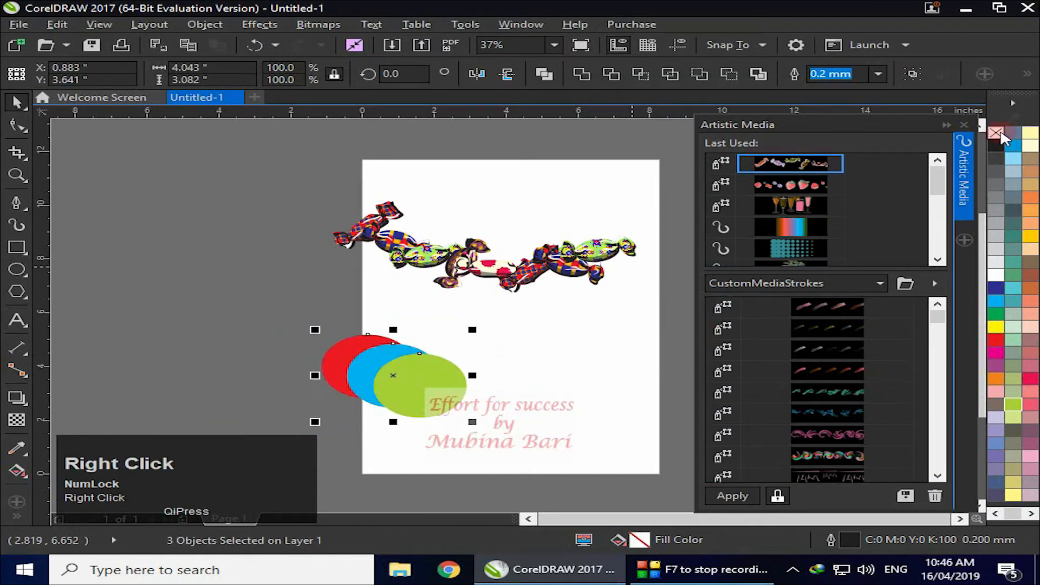
pyautogui.click(919, 79)
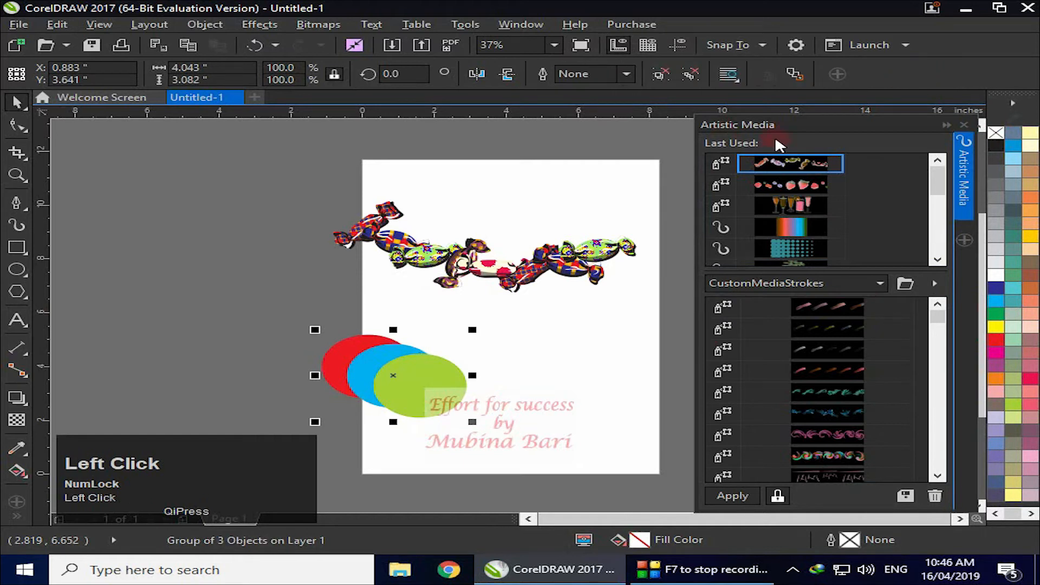
# Add the grouped ellipses to the Artistic Media spraylist, and check the Custom spray category
pyautogui.click(16, 225)
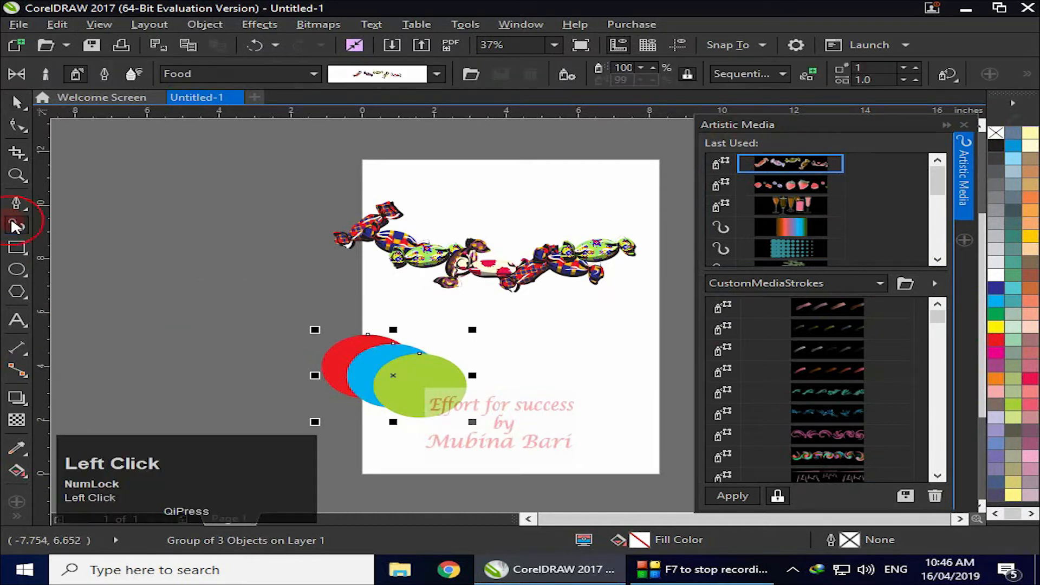
pyautogui.click(806, 81)
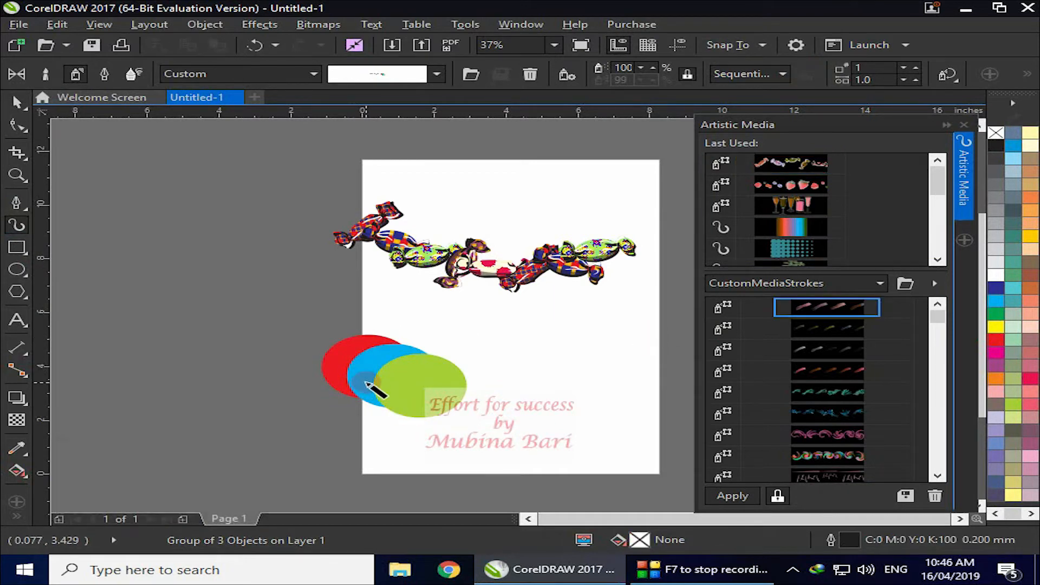
pyautogui.click(313, 72)
pyautogui.click(230, 219)
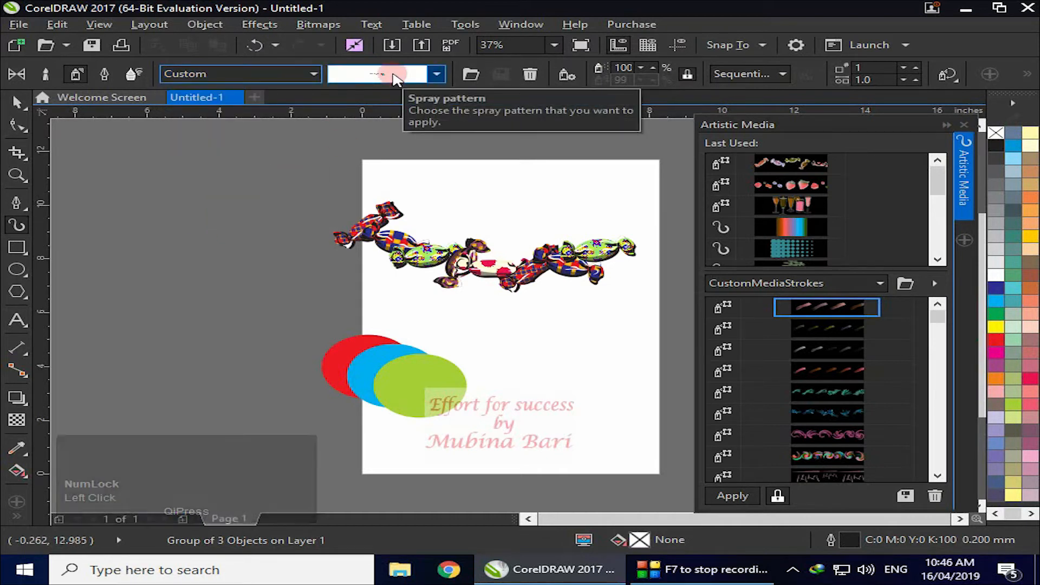
# Draw two strokes with the new ellipse spray from the end of CustomMediaStrokes, one left of the page and one across it
pyautogui.moveTo(938, 322); pyautogui.dragTo(949, 476)
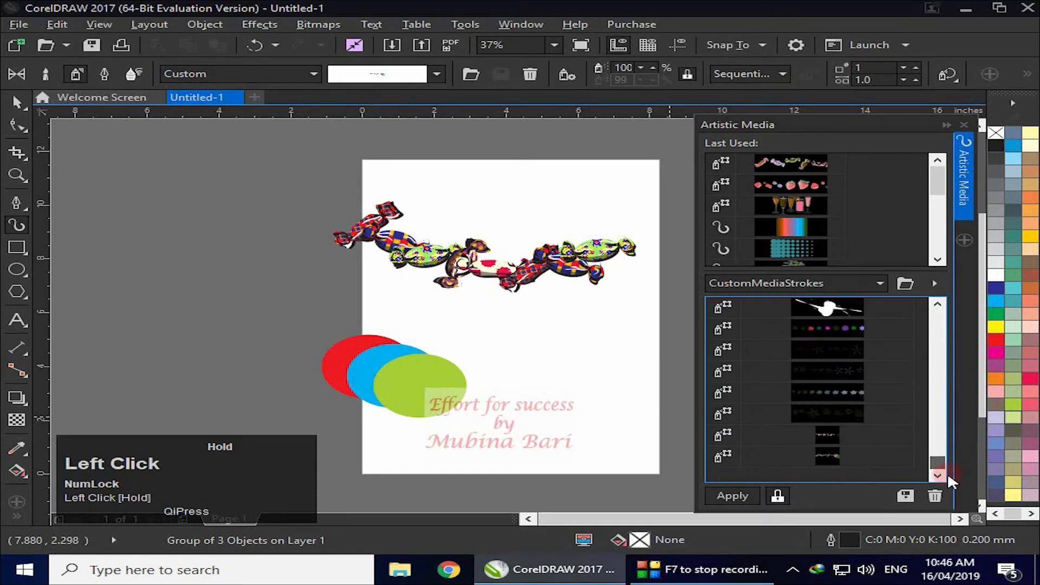
pyautogui.click(836, 460)
pyautogui.click(222, 359)
pyautogui.moveTo(83, 241)
pyautogui.mouseDown()
pyautogui.moveTo(113, 277)
pyautogui.moveTo(201, 312)
pyautogui.moveTo(327, 301)
pyautogui.mouseUp()
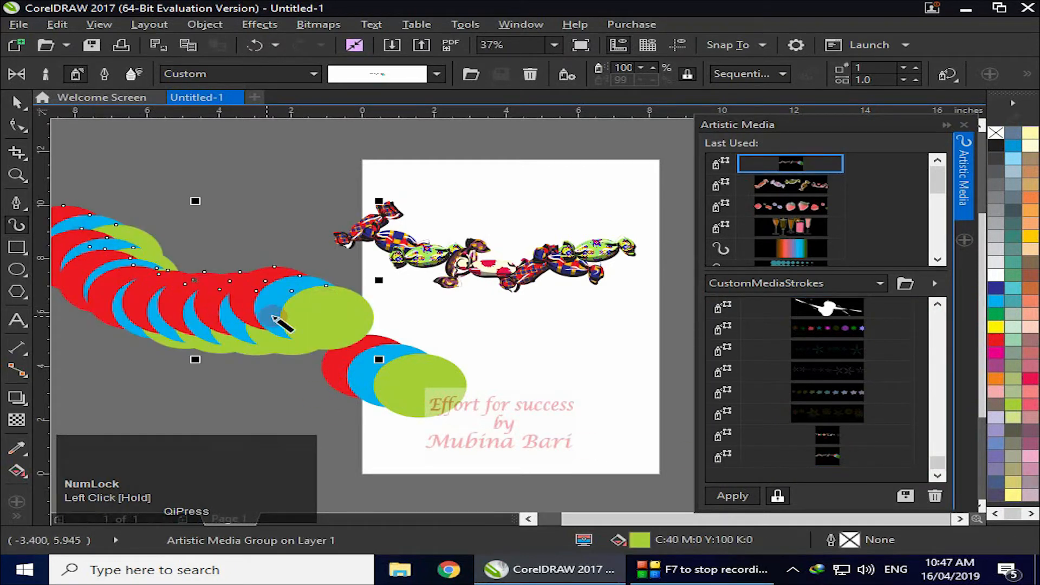
pyautogui.moveTo(438, 306)
pyautogui.mouseDown()
pyautogui.moveTo(492, 333)
pyautogui.moveTo(622, 332)
pyautogui.mouseUp()
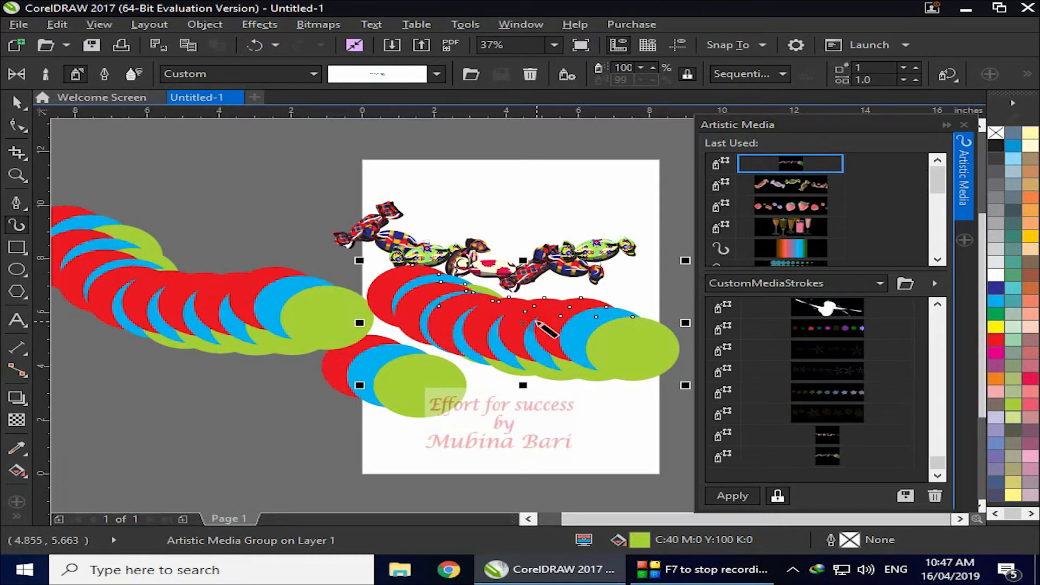
# Delete both ellipse spray strokes, leaving the original ellipse group
pyautogui.press('Delete')
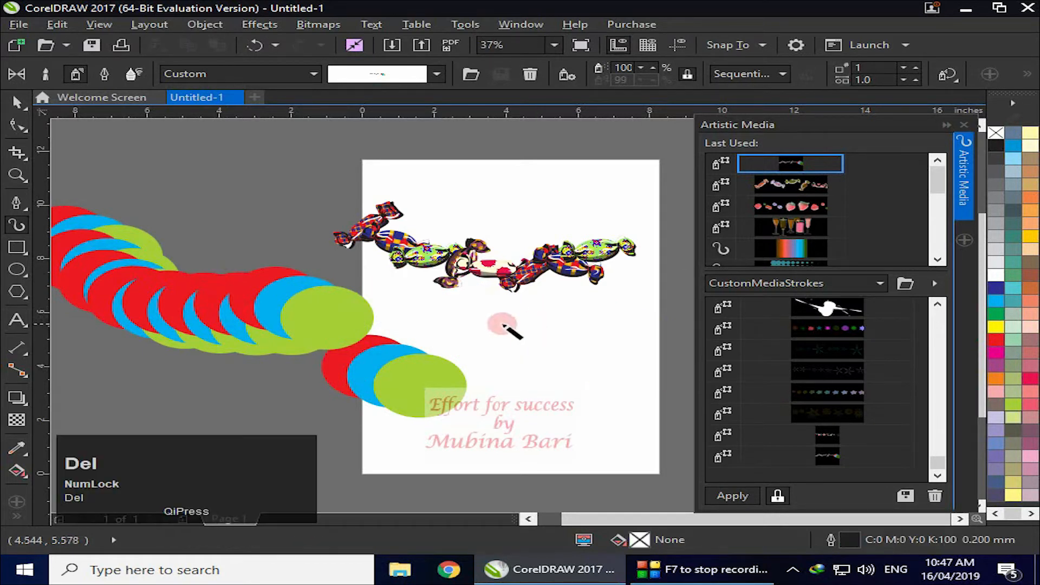
pyautogui.click(347, 315)
pyautogui.press('Delete')
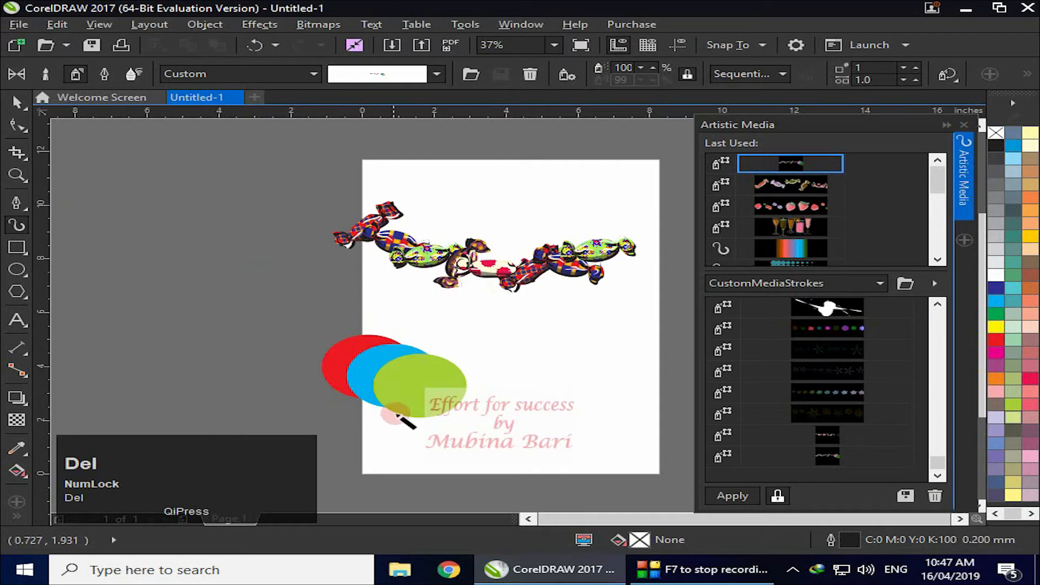
# Delete the custom ellipse spray from the CustomMediaStrokes list, and delete the ellipse group from the page
pyautogui.click(403, 398)
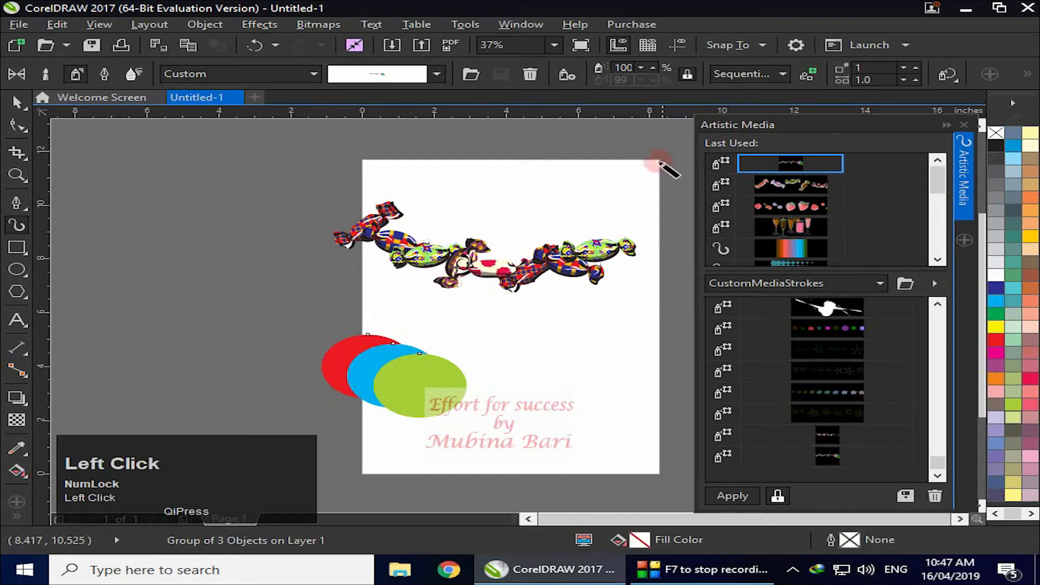
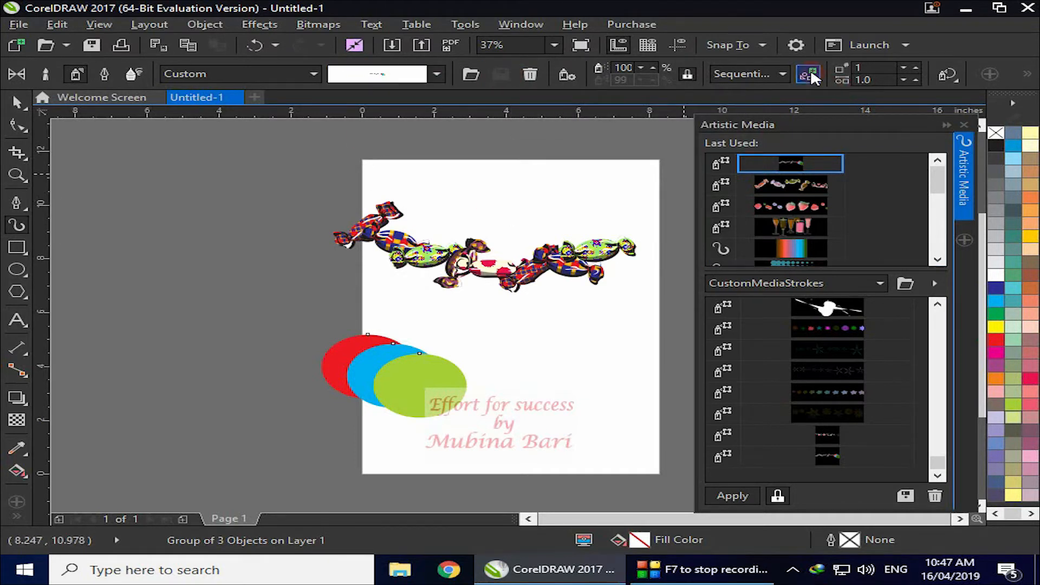
pyautogui.click(532, 77)
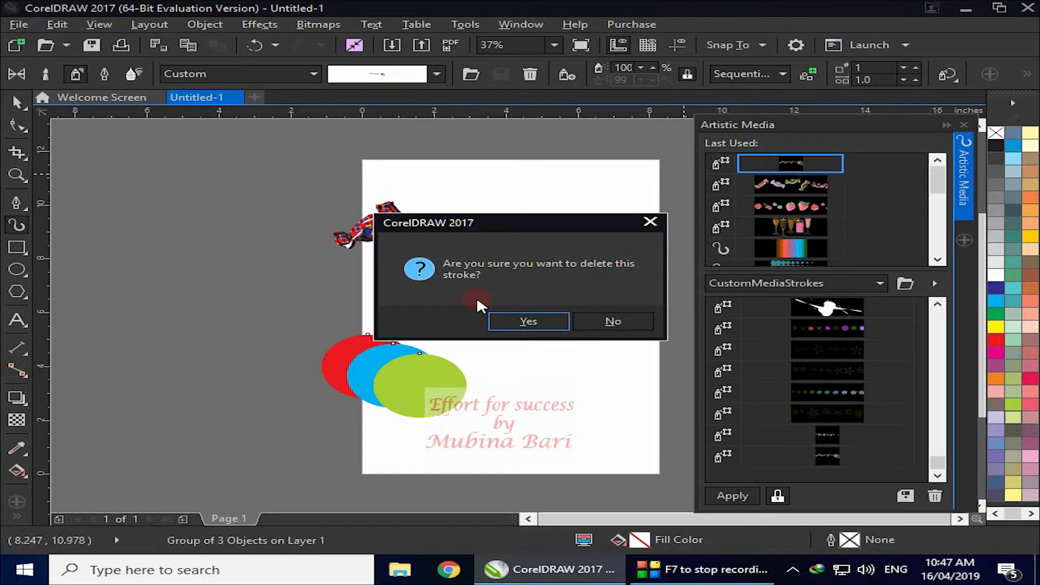
pyautogui.click(529, 321)
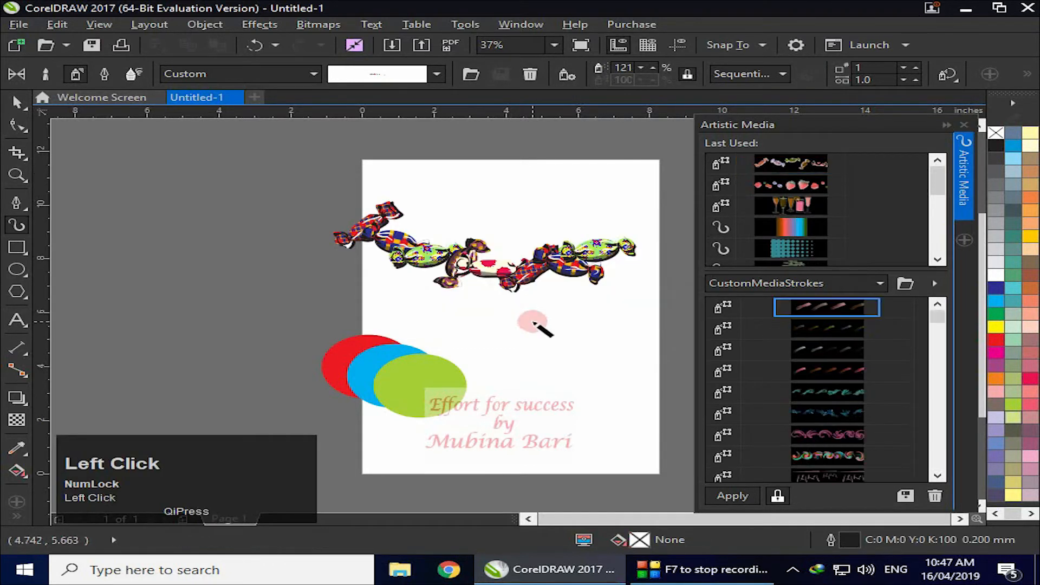
pyautogui.click(928, 320)
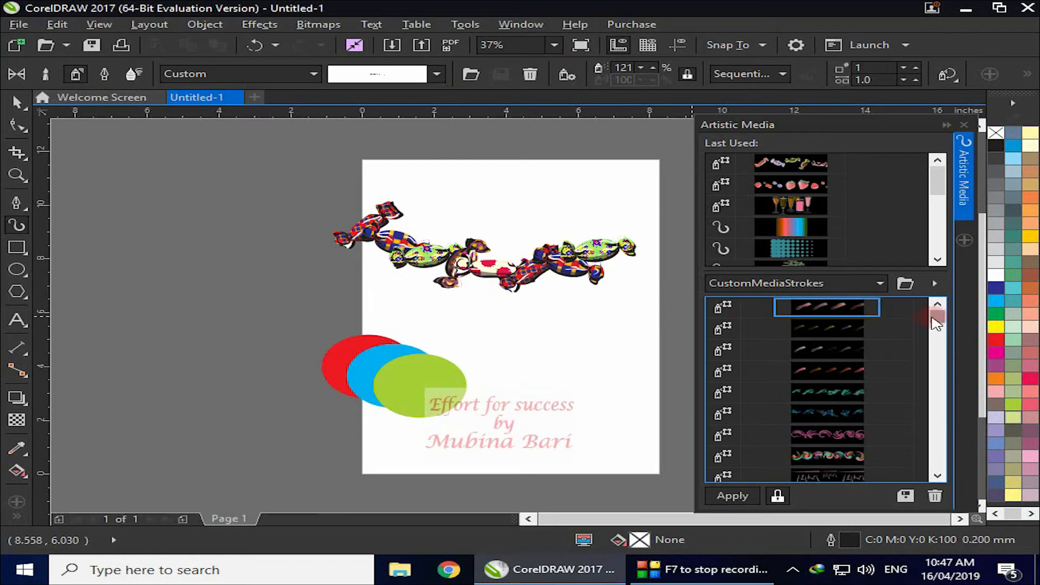
pyautogui.moveTo(935, 317); pyautogui.dragTo(952, 472)
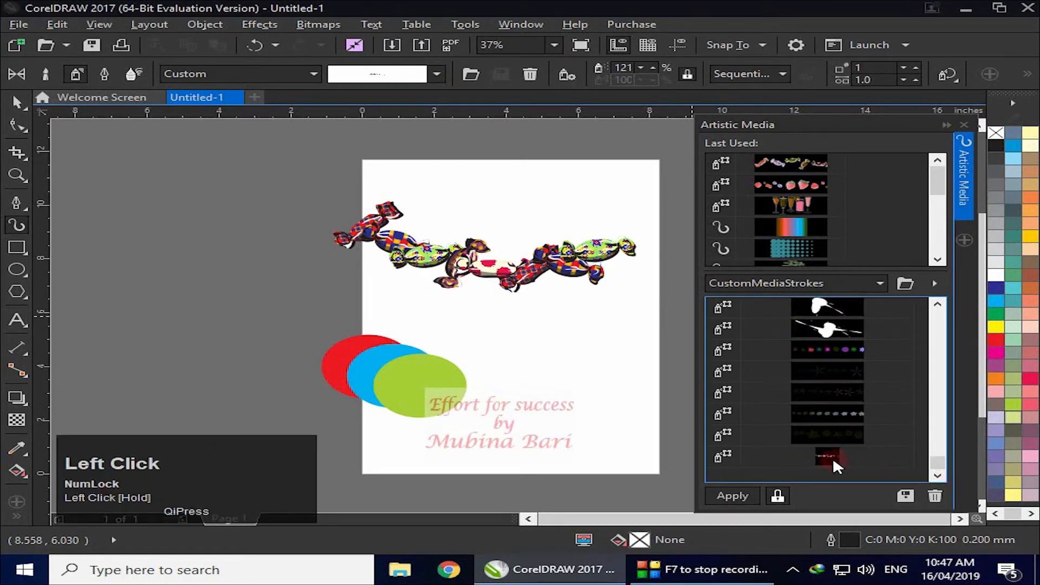
pyautogui.click(402, 398)
pyautogui.press('Delete')
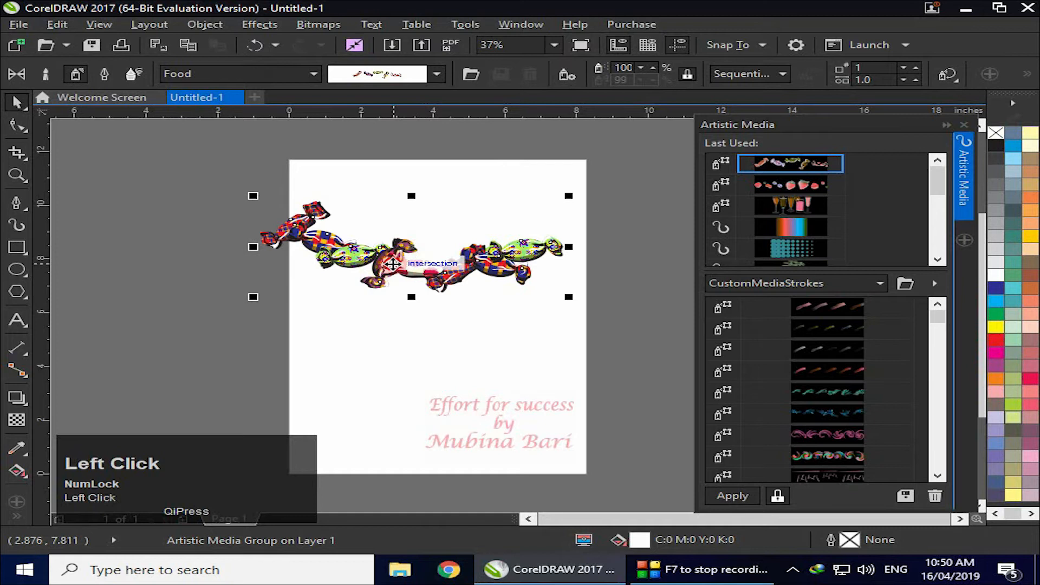
# Move the candy stroke slightly right, and place vertical guidelines near its ends at about -0.32 and 8.2 inches
pyautogui.moveTo(393, 264); pyautogui.dragTo(414, 265)
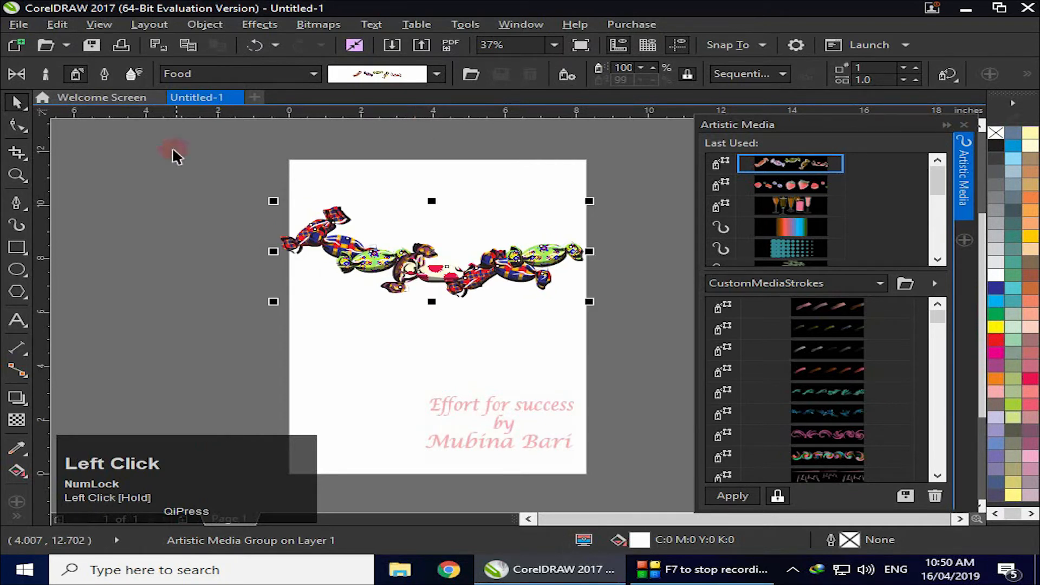
pyautogui.click(48, 287)
pyautogui.moveTo(48, 286); pyautogui.dragTo(269, 331)
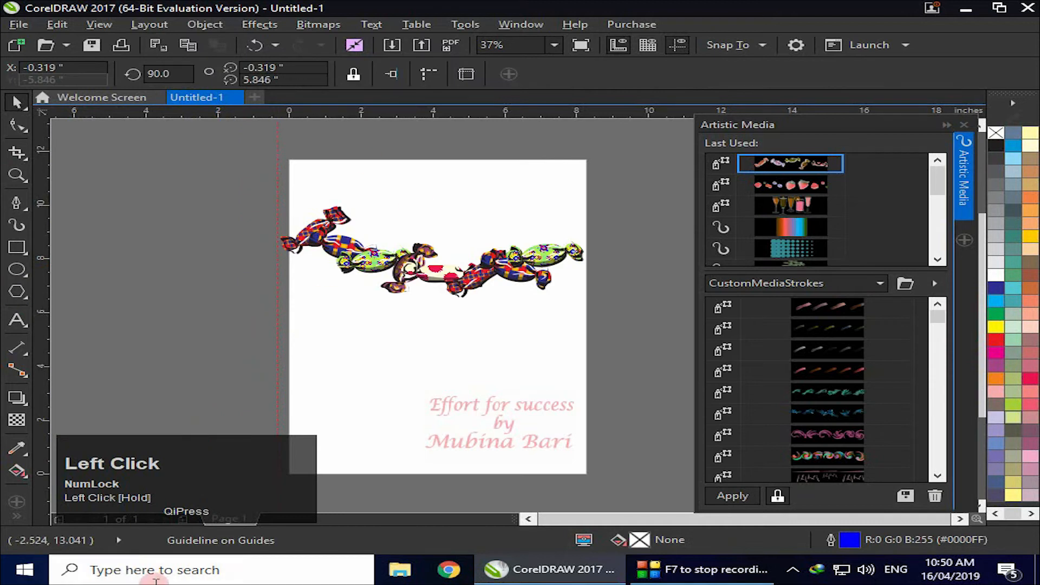
pyautogui.moveTo(46, 295); pyautogui.dragTo(583, 357)
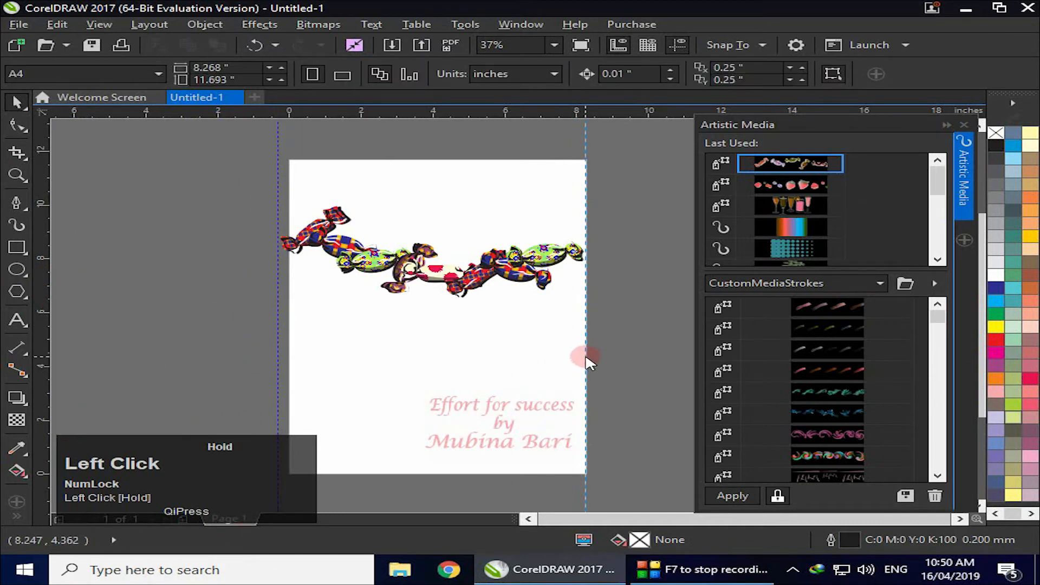
# Try 6 dabs of images on the candy stroke with the Artistic Media tool, and return the number to 1
pyautogui.click(18, 225)
pyautogui.click(900, 80)
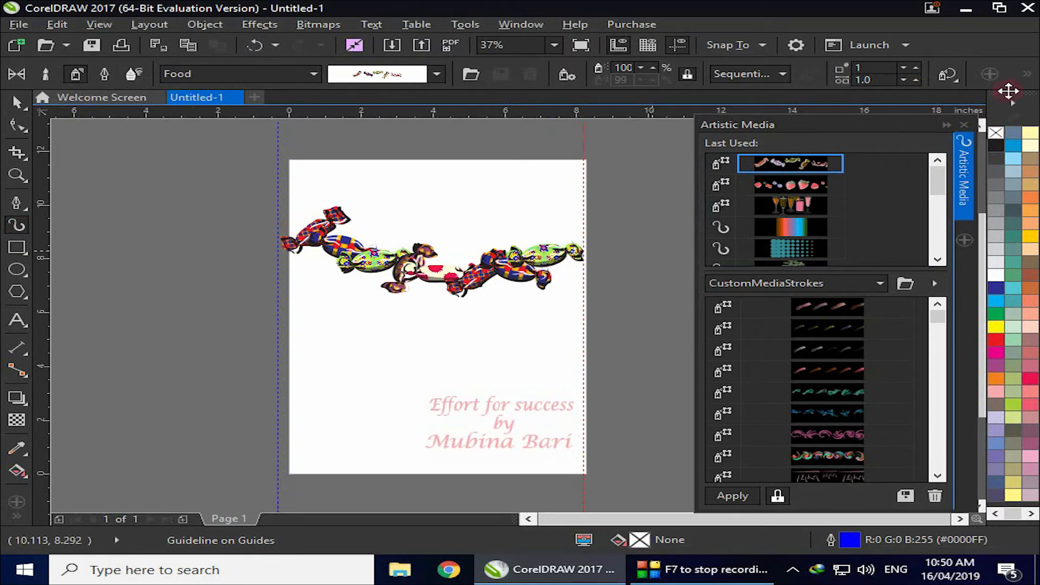
pyautogui.scroll(14, 924, 69)
pyautogui.click(509, 278)
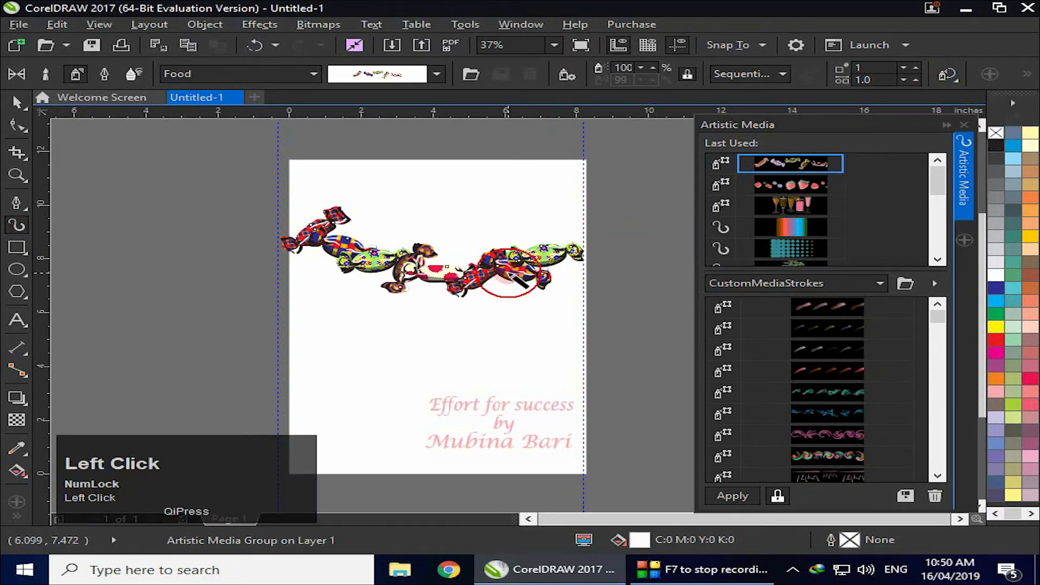
pyautogui.click(915, 67)
pyautogui.click(915, 67)
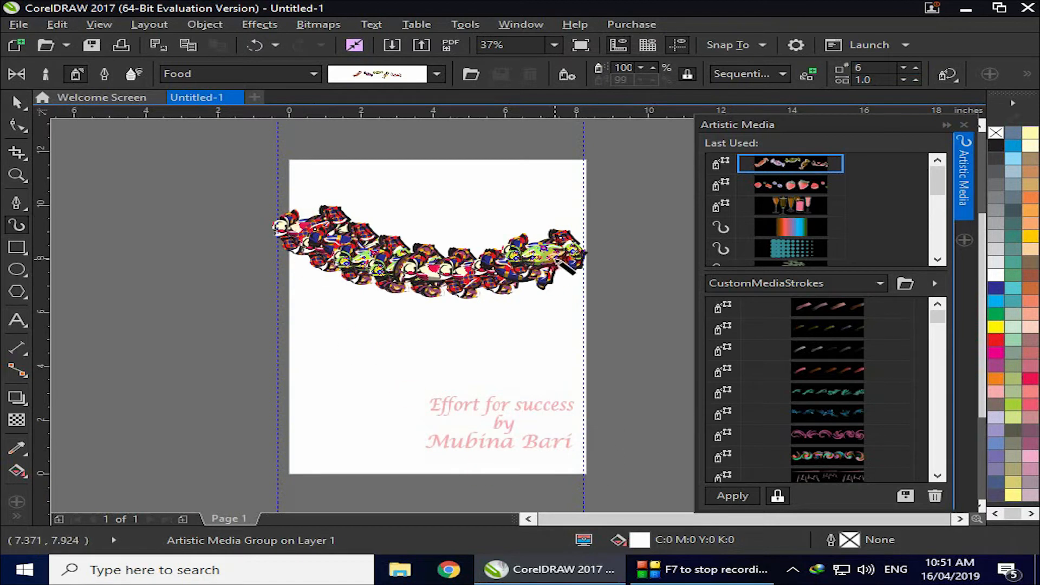
pyautogui.click(886, 166)
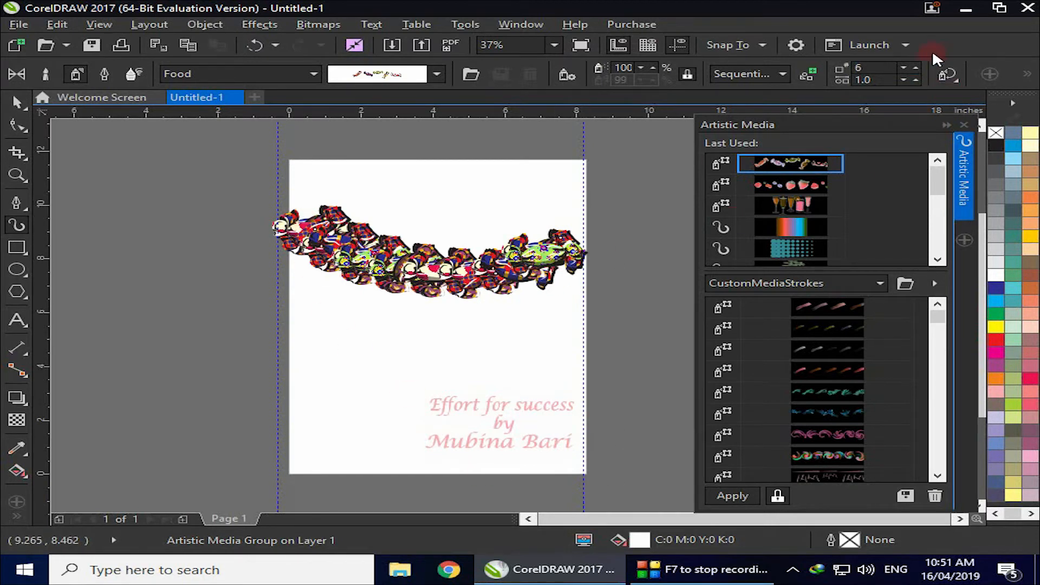
pyautogui.click(904, 68)
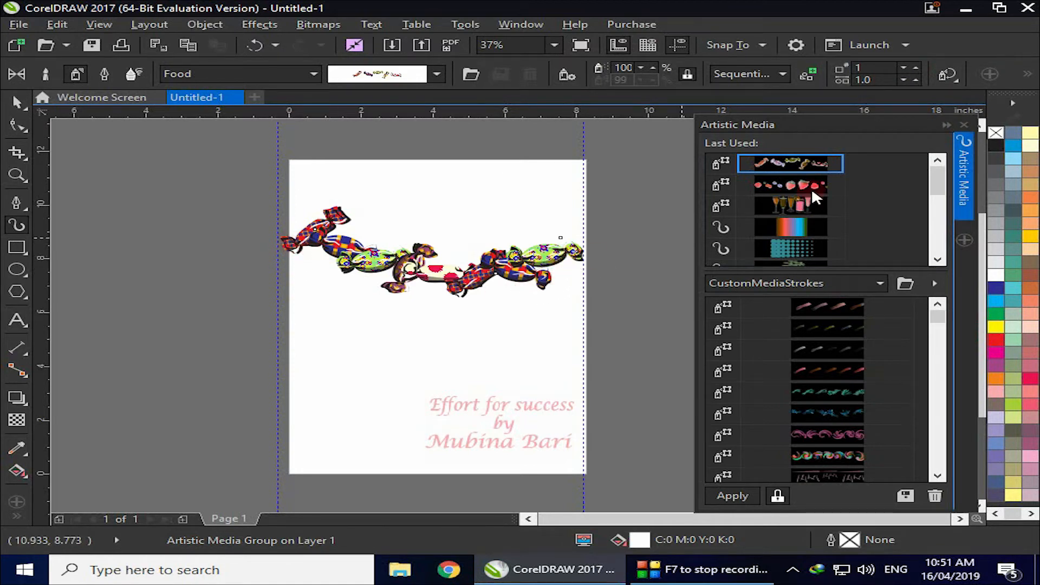
# Try a dab spacing of 1.4 on the candy stroke, and reduce it to 0.99
pyautogui.click(915, 78)
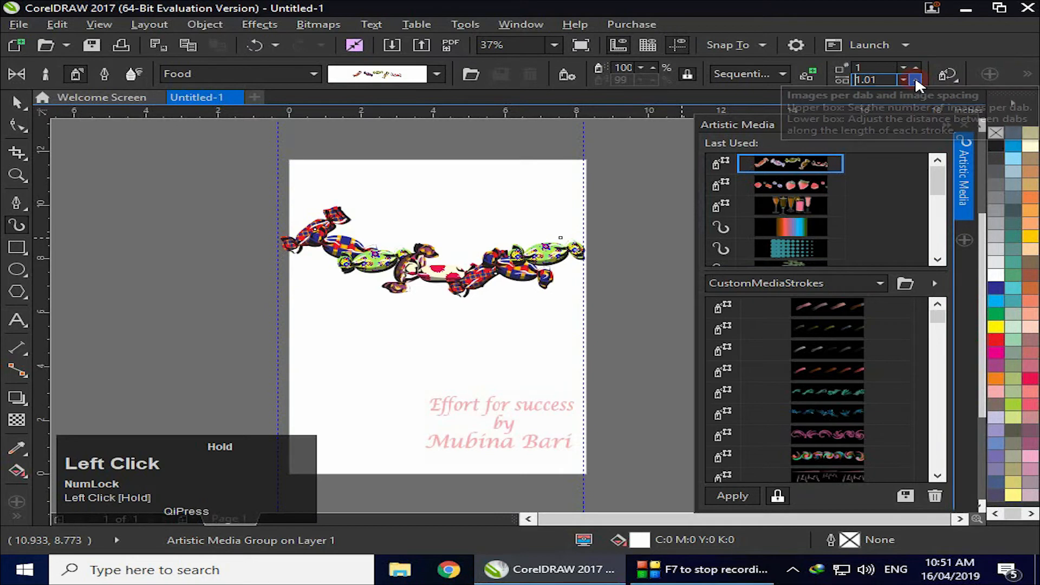
pyautogui.click(915, 79)
pyautogui.click(915, 79)
pyautogui.click(914, 78)
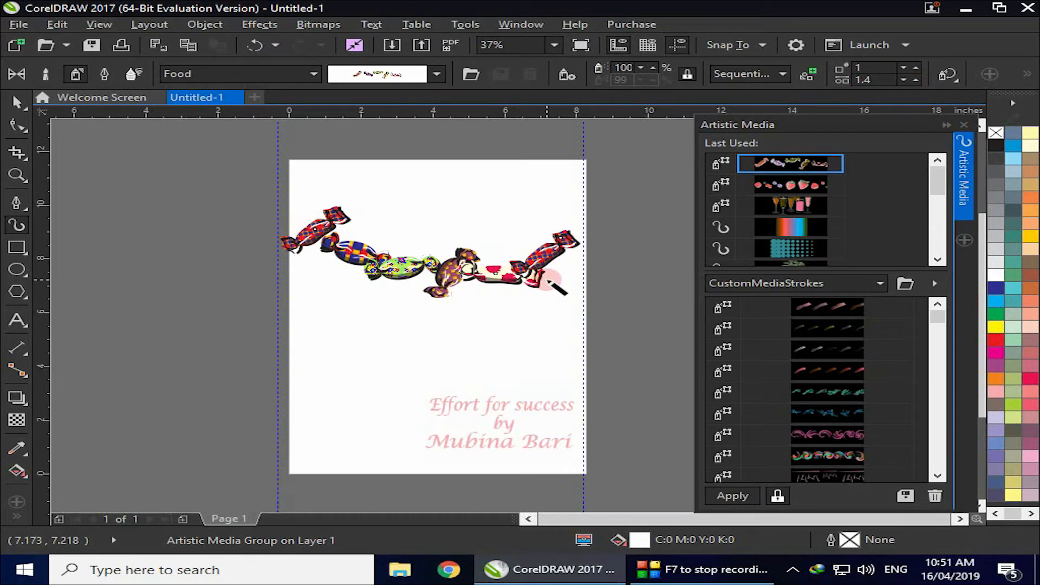
pyautogui.click(904, 79)
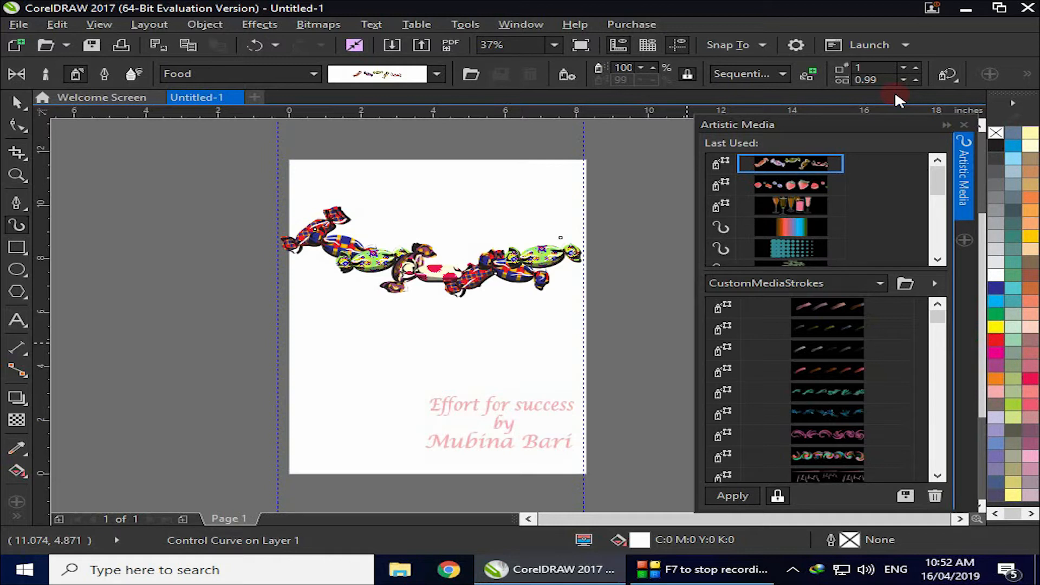
# Try rotating the candy sprays by 45° relative to the path, and undo the rotation
pyautogui.click(955, 77)
pyautogui.click(954, 73)
pyautogui.click(954, 70)
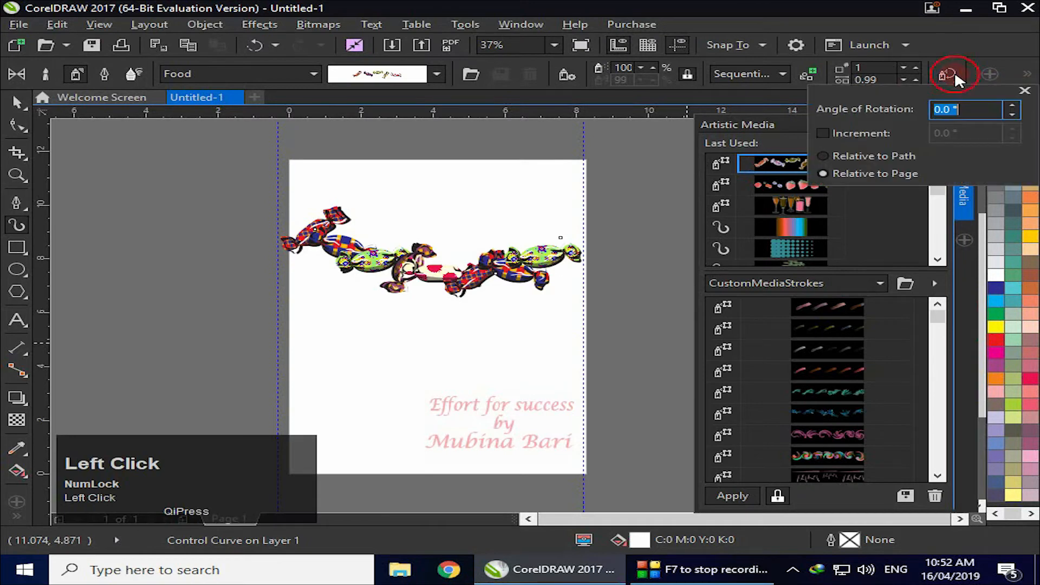
pyautogui.click(939, 110)
pyautogui.press('BackSpace')
pyautogui.write('35')
pyautogui.click(821, 153)
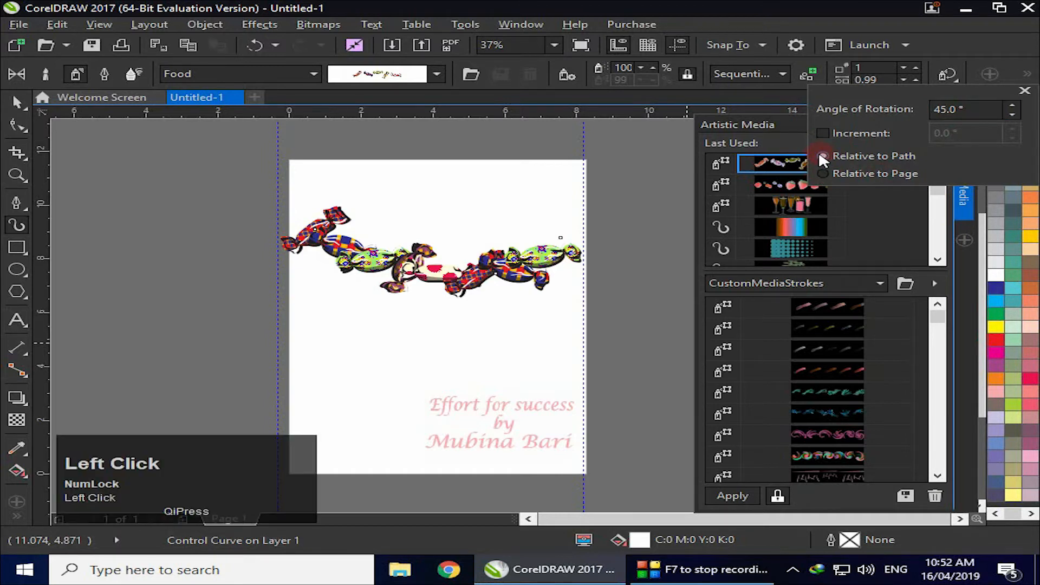
pyautogui.click(538, 344)
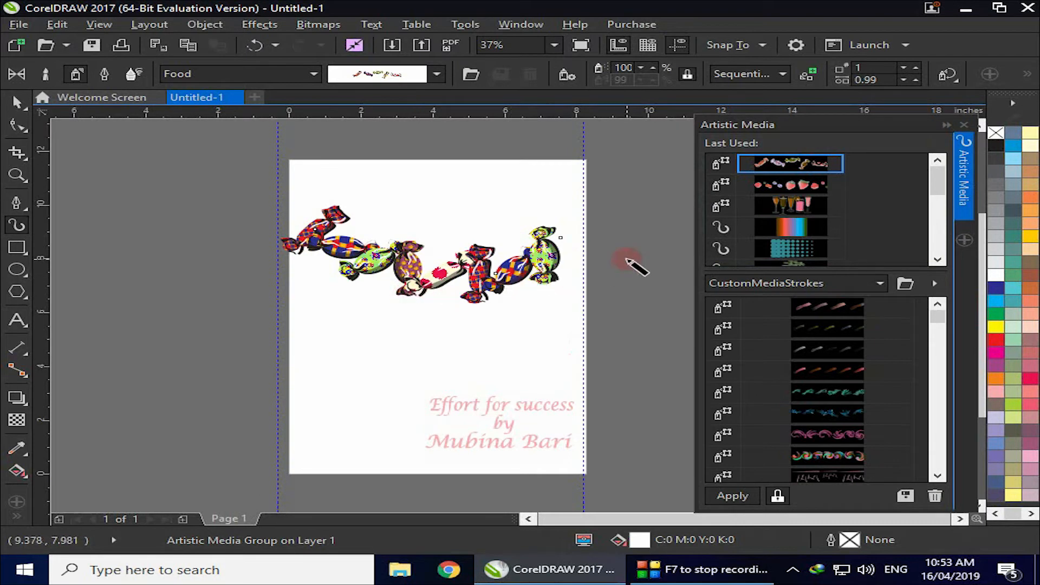
pyautogui.hotkey('ctrl', 'z')
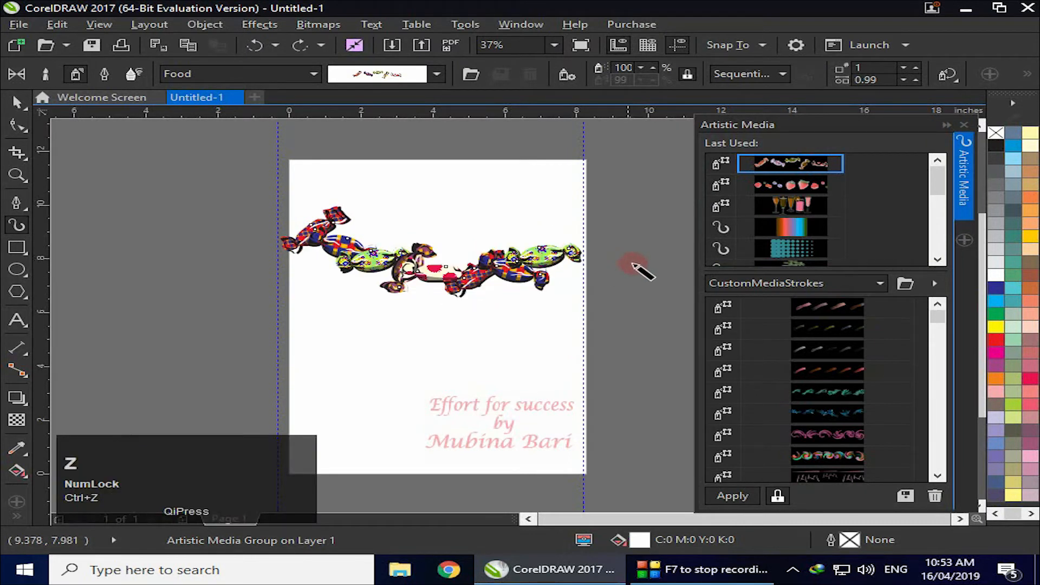
# Rotate the candy sprays by 45° relative to the page, undo the rotation, and apply it again
pyautogui.click(954, 76)
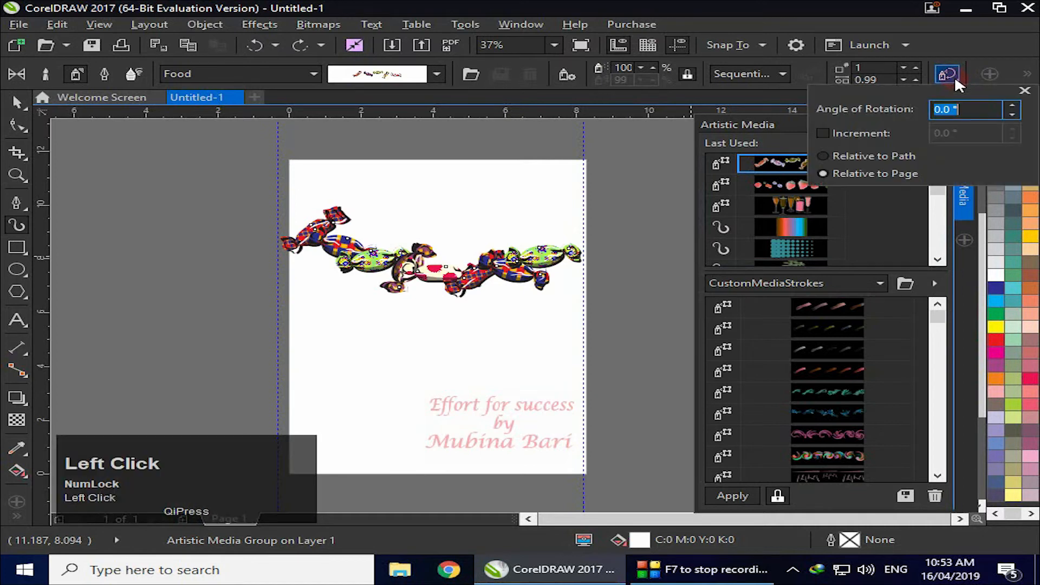
pyautogui.click(983, 111)
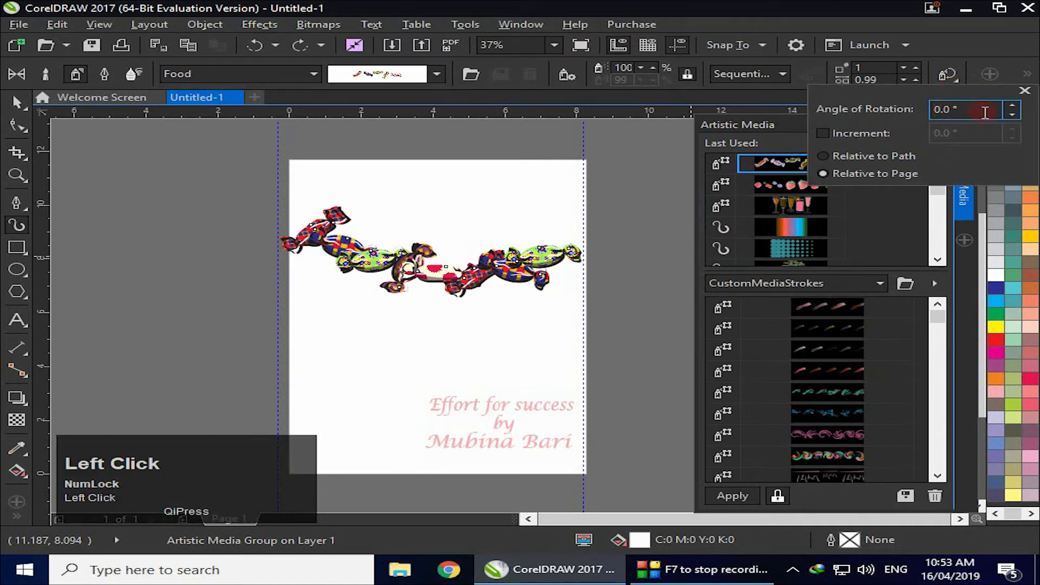
pyautogui.press('BackSpace')
pyautogui.press('BackSpace')
pyautogui.write('45')
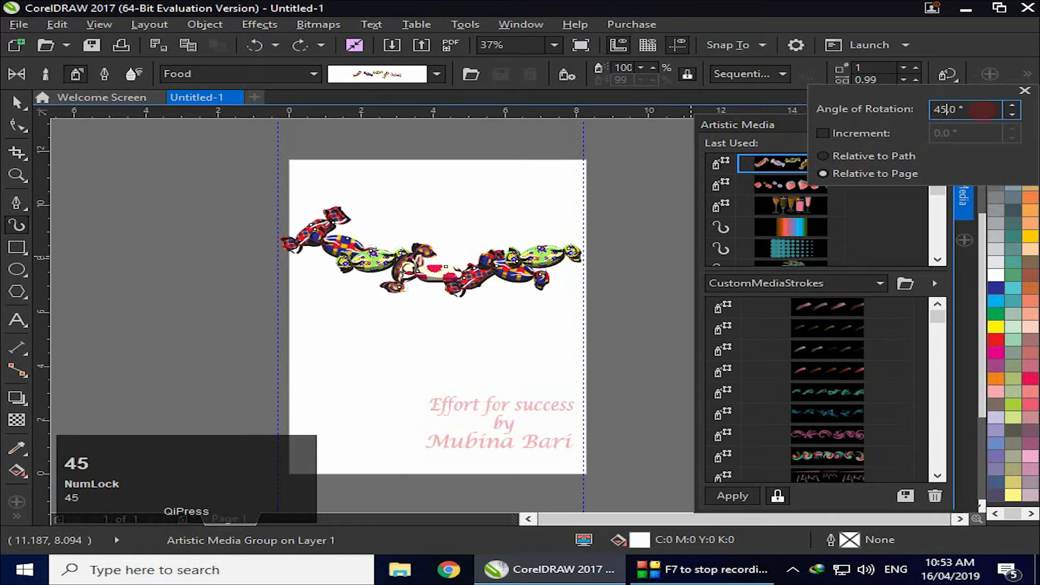
pyautogui.click(823, 174)
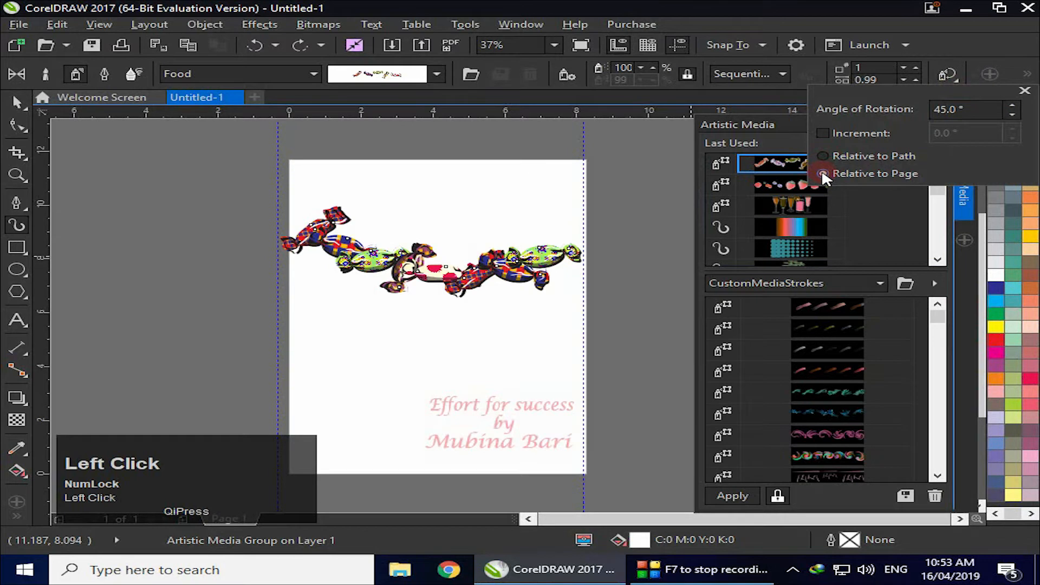
pyautogui.click(524, 369)
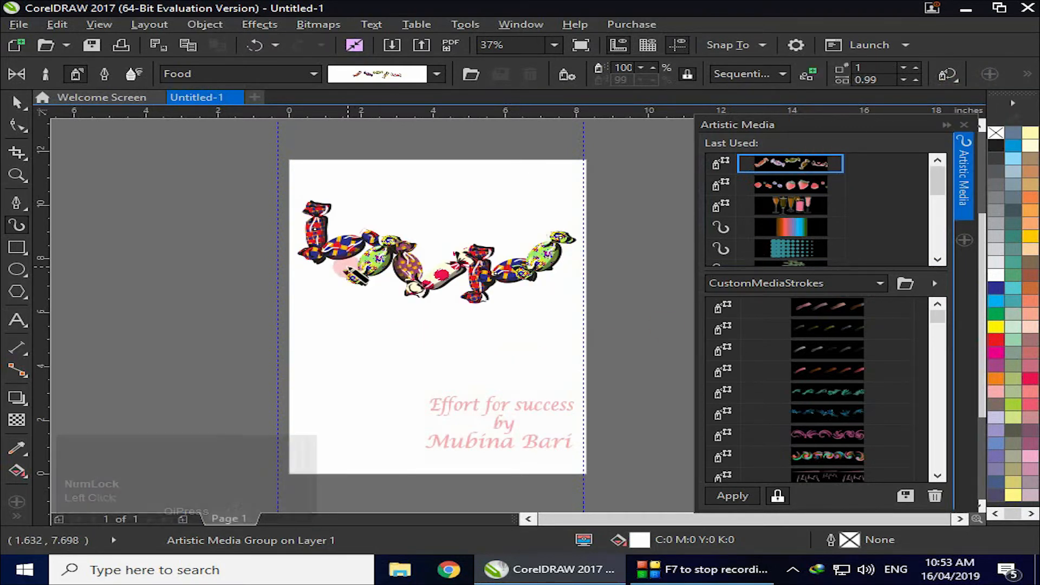
pyautogui.click(463, 315)
pyautogui.hotkey('ctrl', 'z')
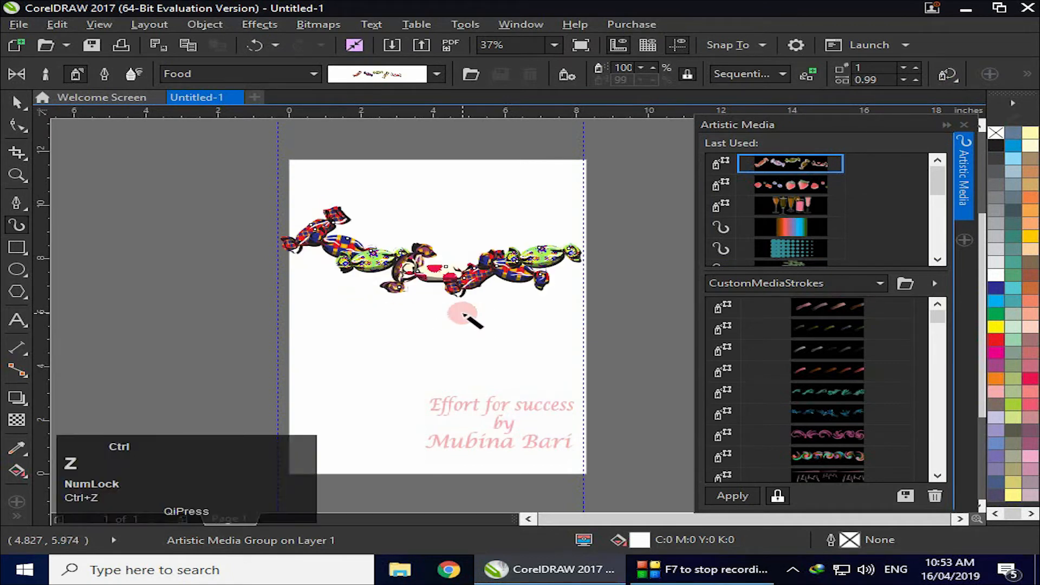
pyautogui.click(954, 76)
pyautogui.click(562, 287)
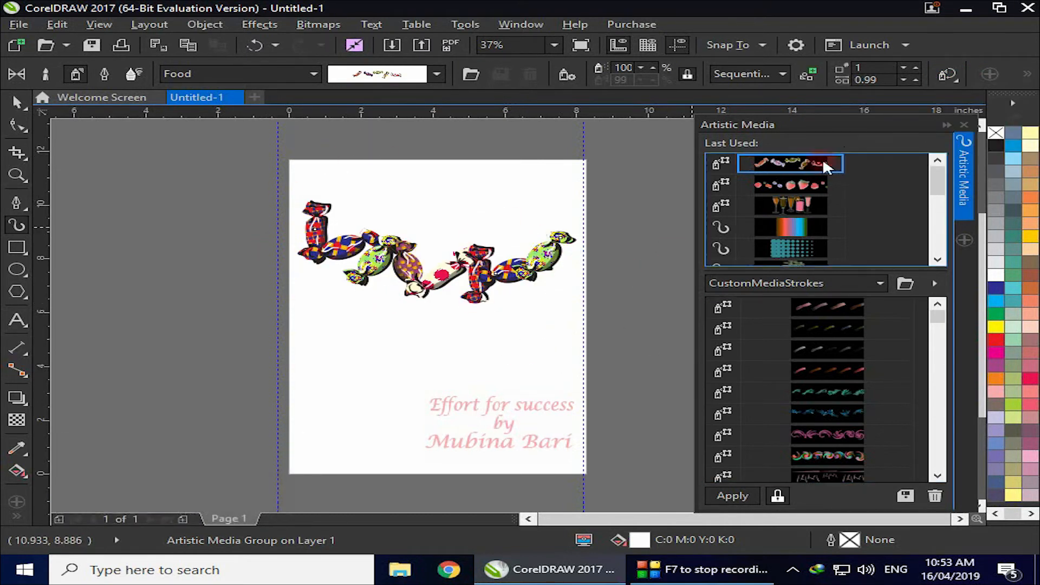
# Add a rotation increment of 17° to the candy sprays, relative to the page
pyautogui.click(957, 77)
pyautogui.click(825, 154)
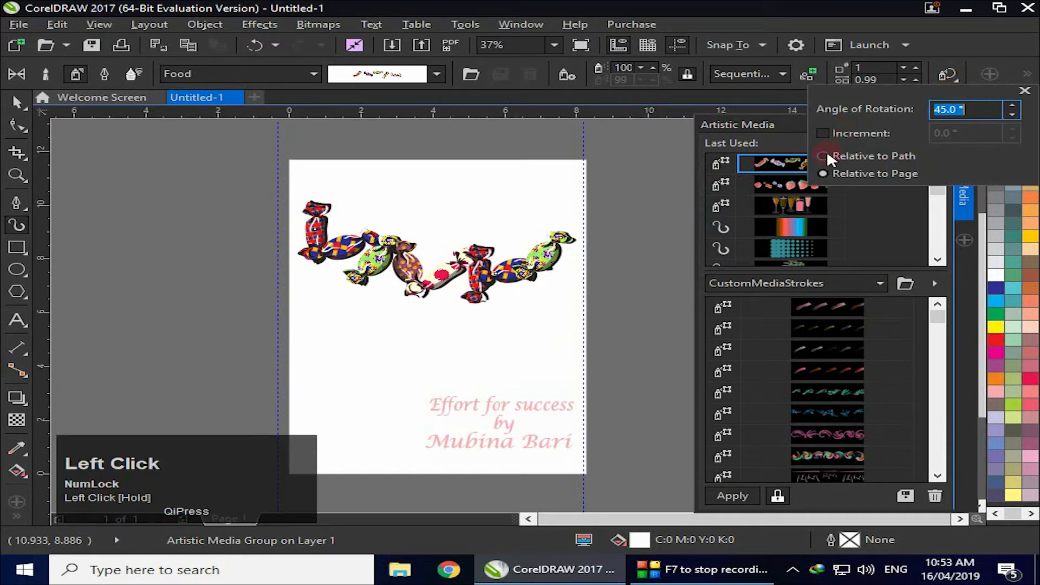
pyautogui.click(823, 133)
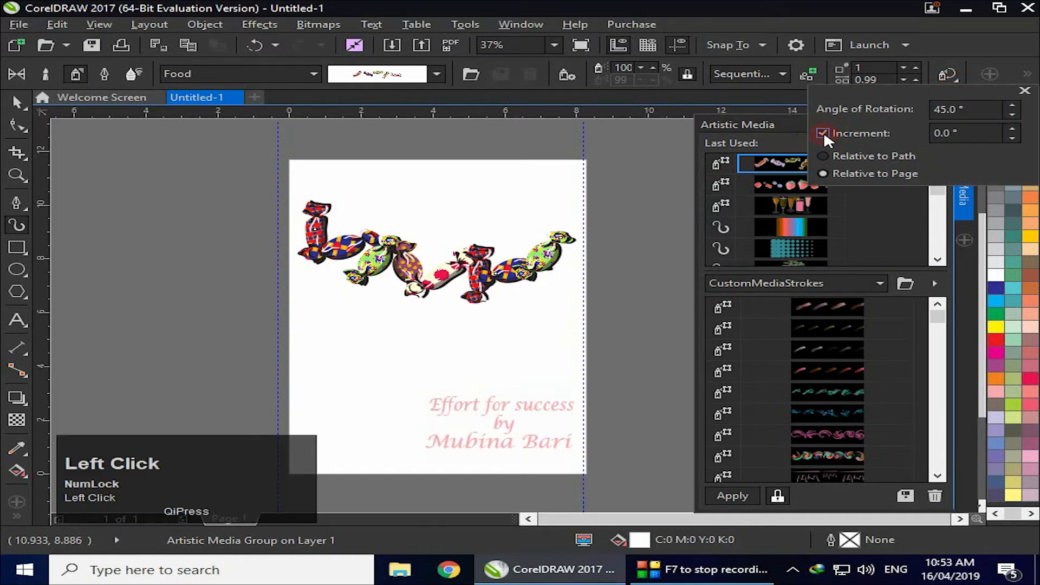
pyautogui.click(964, 134)
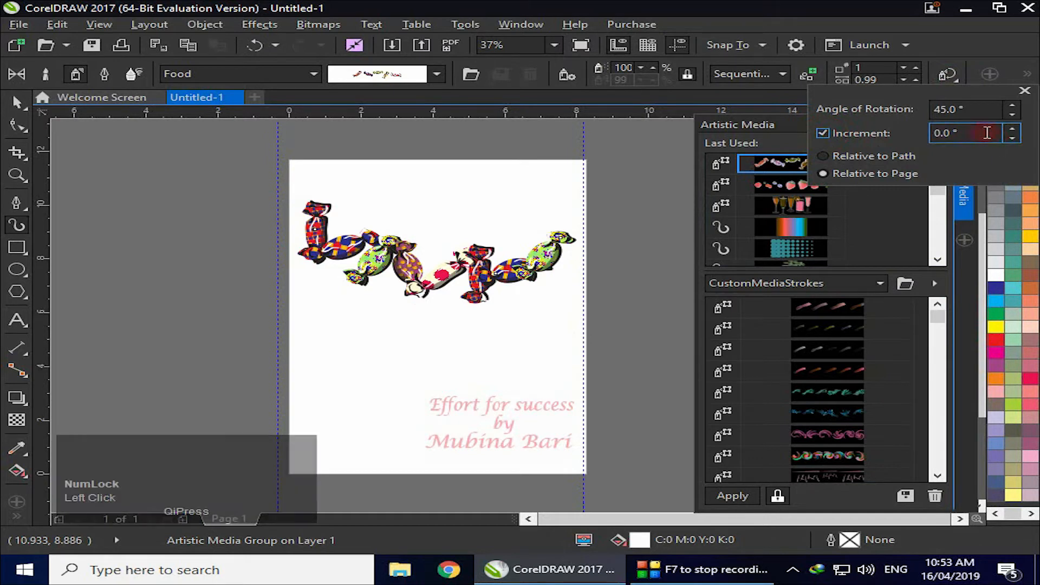
pyautogui.click(1013, 128)
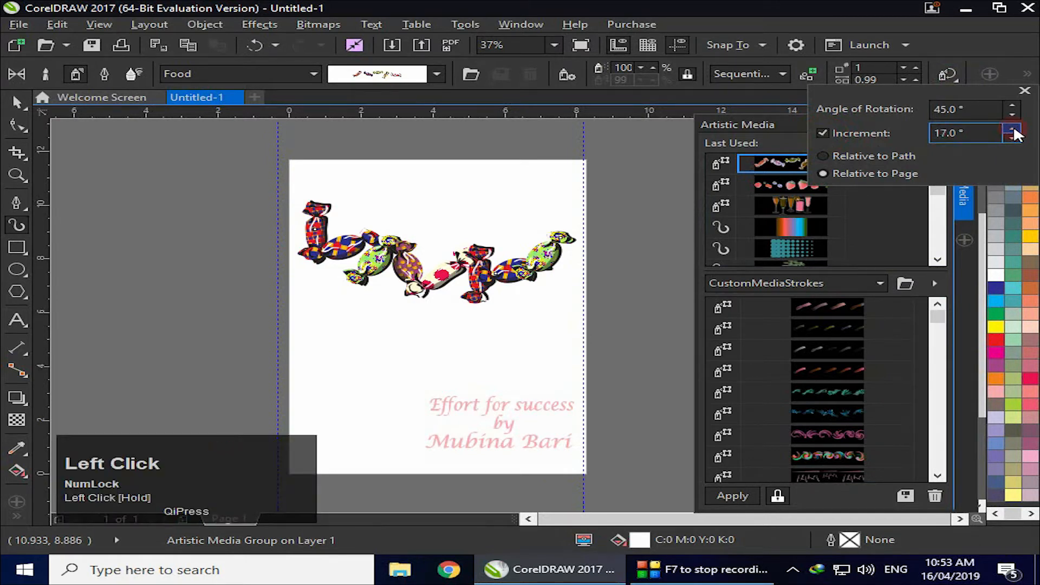
pyautogui.click(541, 362)
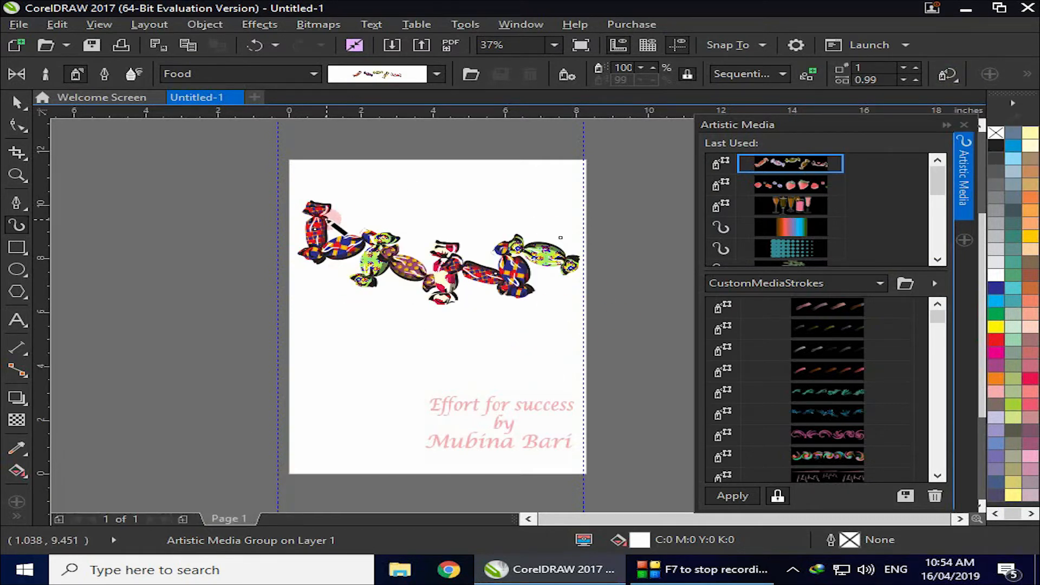
# Review the candy stroke's rotation settings, and undo the increment and the rotation
pyautogui.click(958, 74)
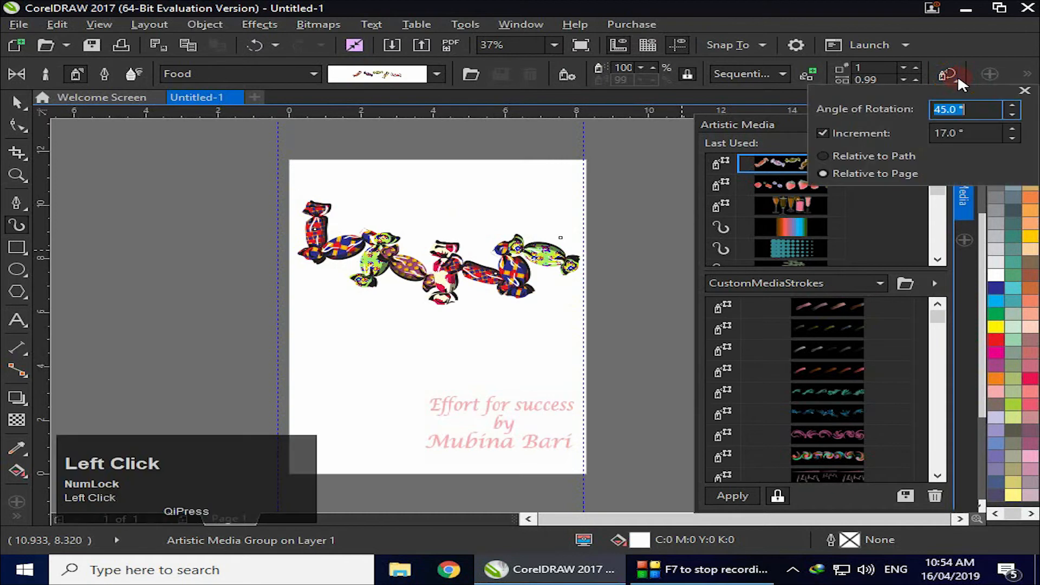
pyautogui.click(953, 130)
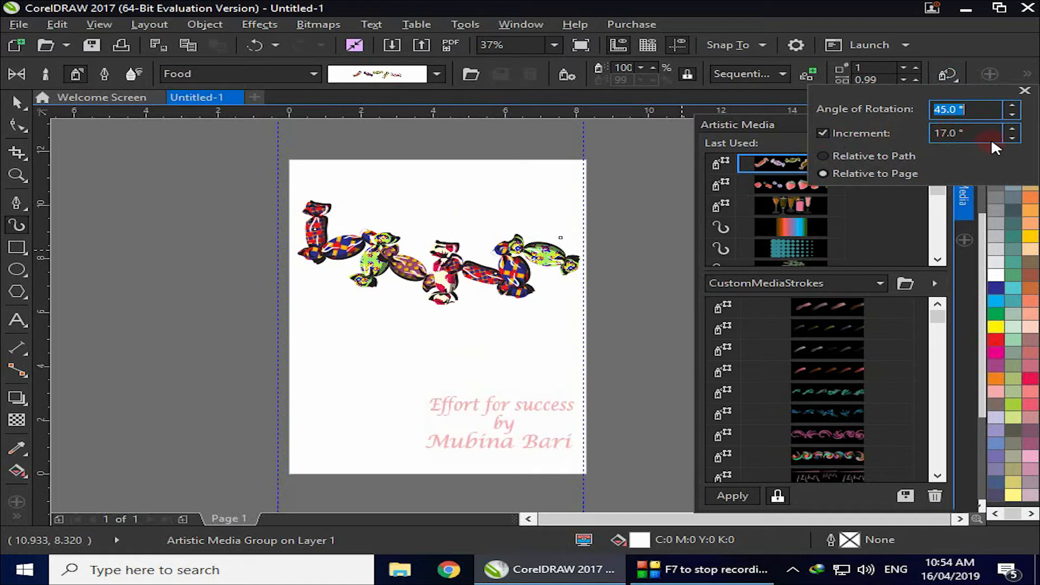
pyautogui.click(570, 313)
pyautogui.hotkey('ctrl', 'z')
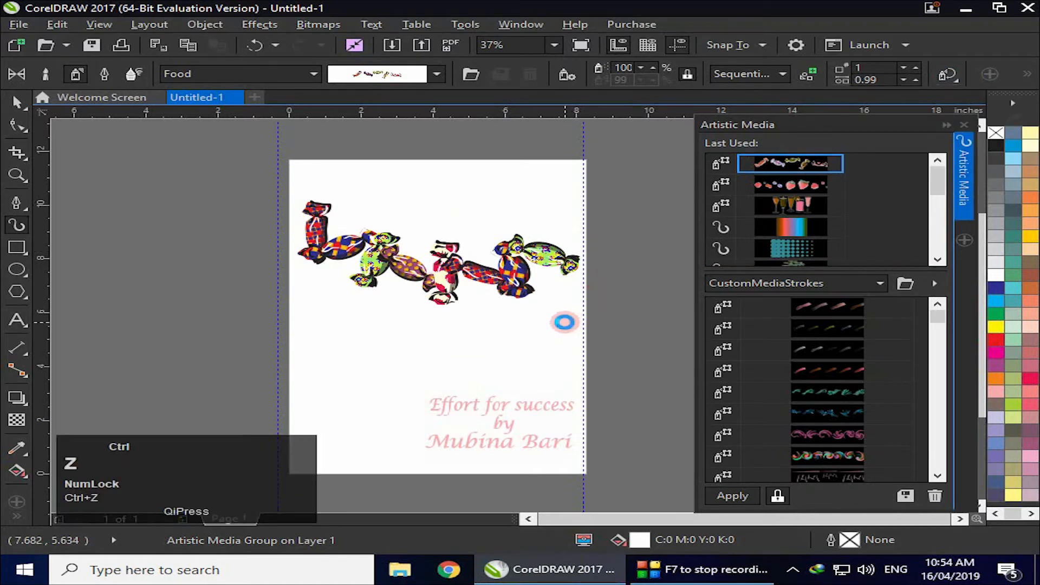
pyautogui.hotkey('ctrl', 'z')
# Apply the berry spray from the last used media to the stroke, and break the artistic media group apart
pyautogui.click(797, 185)
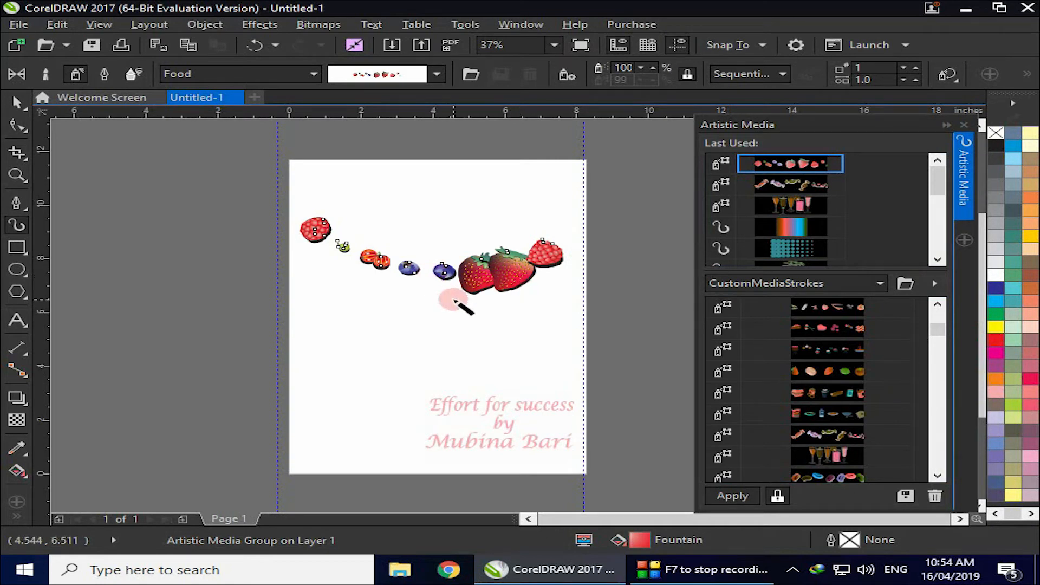
pyautogui.rightClick(492, 277)
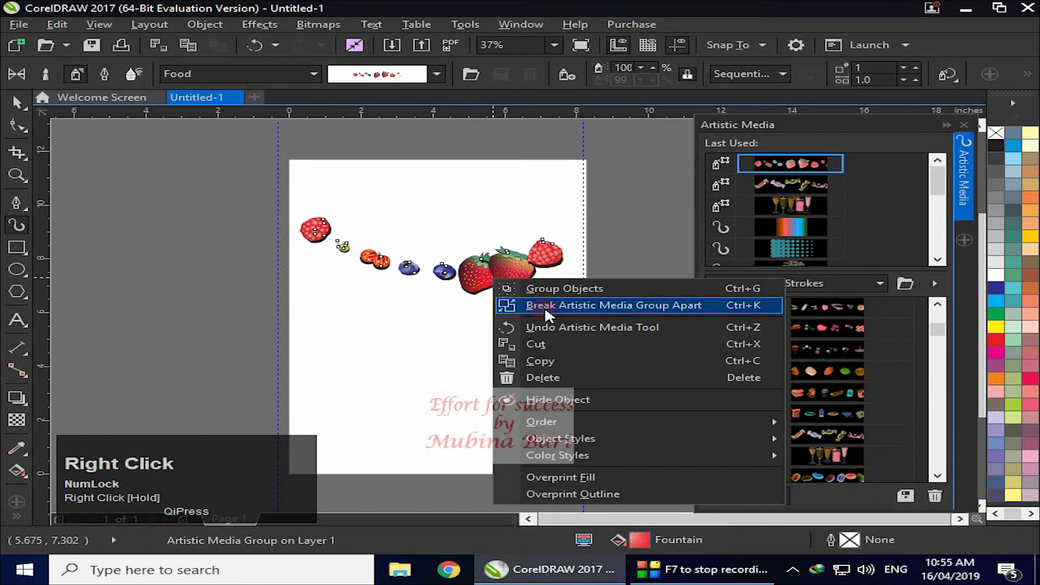
pyautogui.click(572, 305)
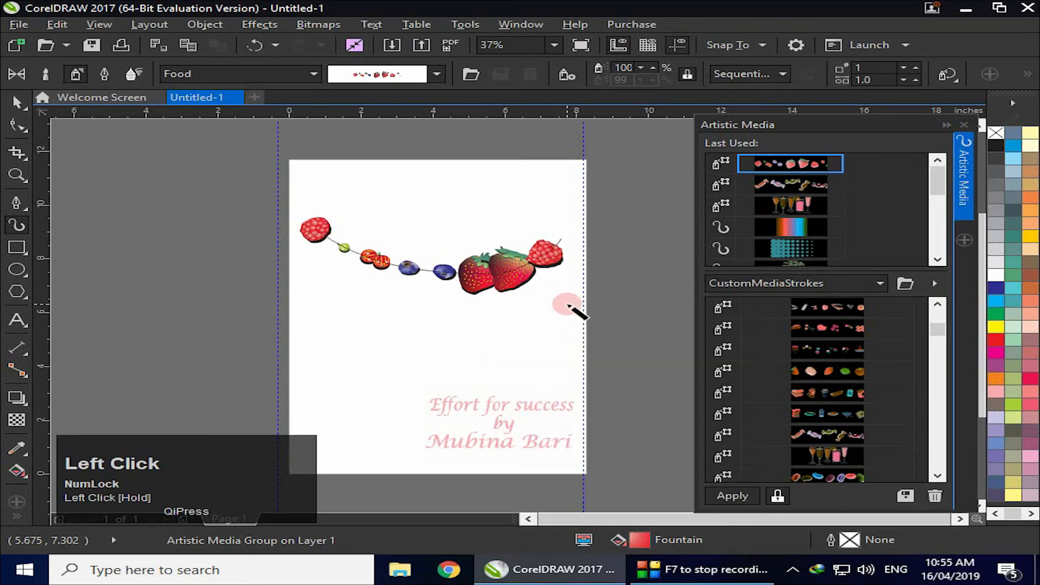
pyautogui.click(425, 357)
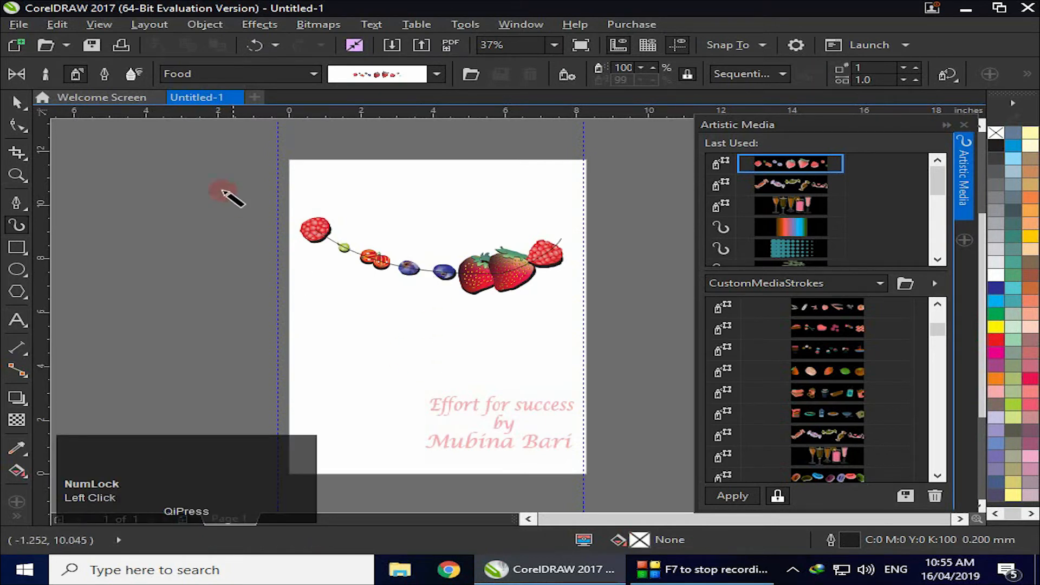
# Move the separated path curve below and left of the fruits, and shift the fruit group slightly left
pyautogui.click(16, 102)
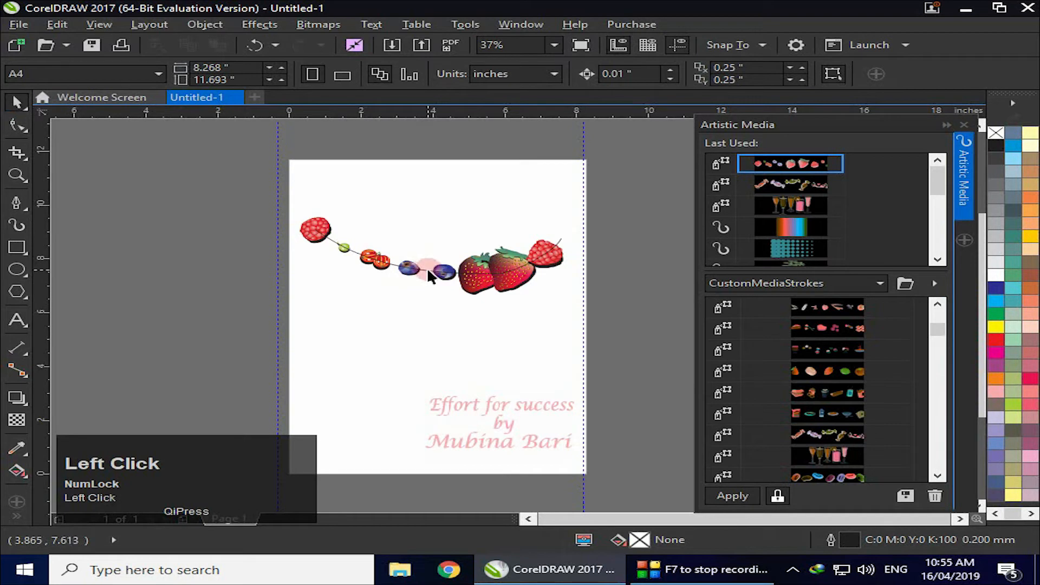
pyautogui.moveTo(427, 267)
pyautogui.mouseDown()
pyautogui.moveTo(420, 302)
pyautogui.moveTo(283, 356)
pyautogui.moveTo(209, 364)
pyautogui.moveTo(224, 370)
pyautogui.mouseUp()
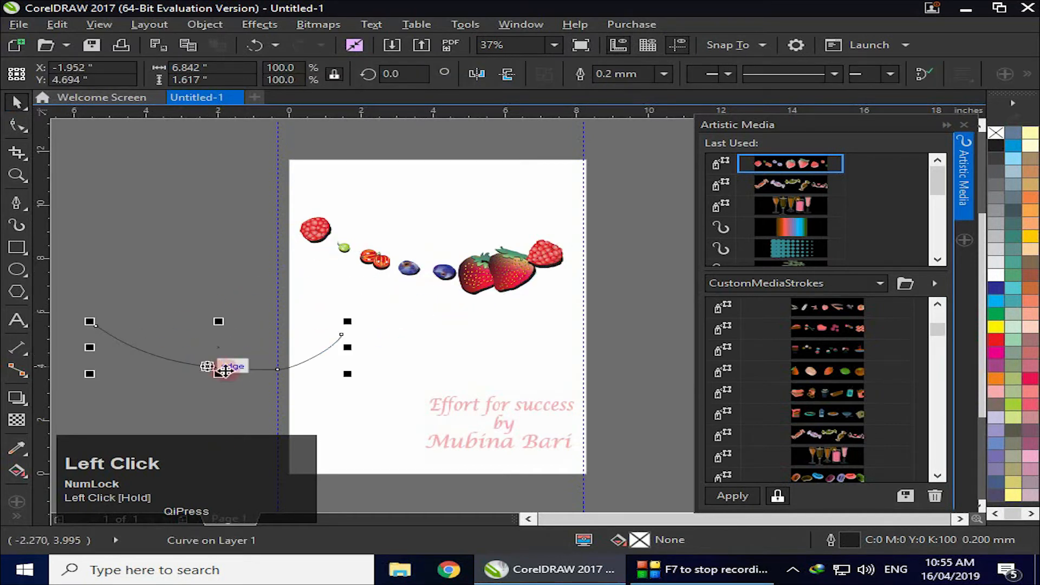
pyautogui.click(558, 255)
pyautogui.moveTo(557, 257)
pyautogui.mouseDown()
pyautogui.moveTo(542, 249)
pyautogui.moveTo(541, 222)
pyautogui.moveTo(552, 256)
pyautogui.mouseUp()
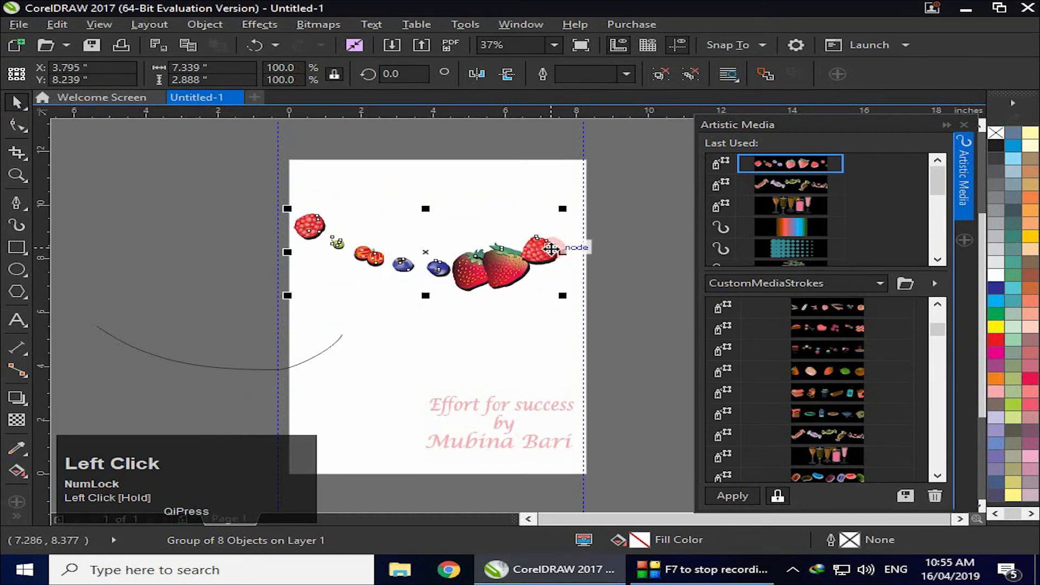
# Ungroup the fruit group into separate fruits, and shift them all slightly further left
pyautogui.click(659, 79)
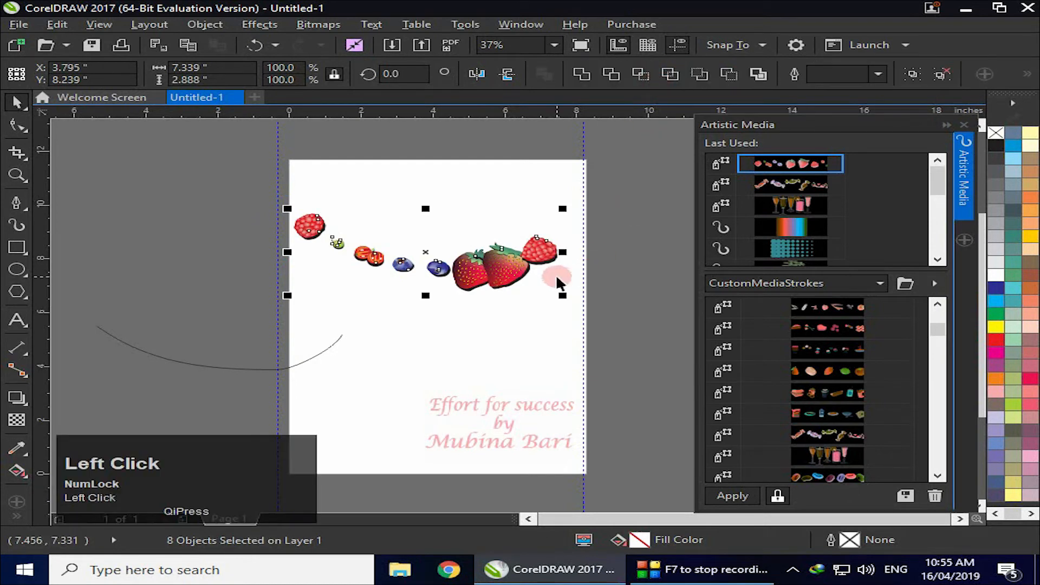
pyautogui.moveTo(545, 263); pyautogui.dragTo(527, 265)
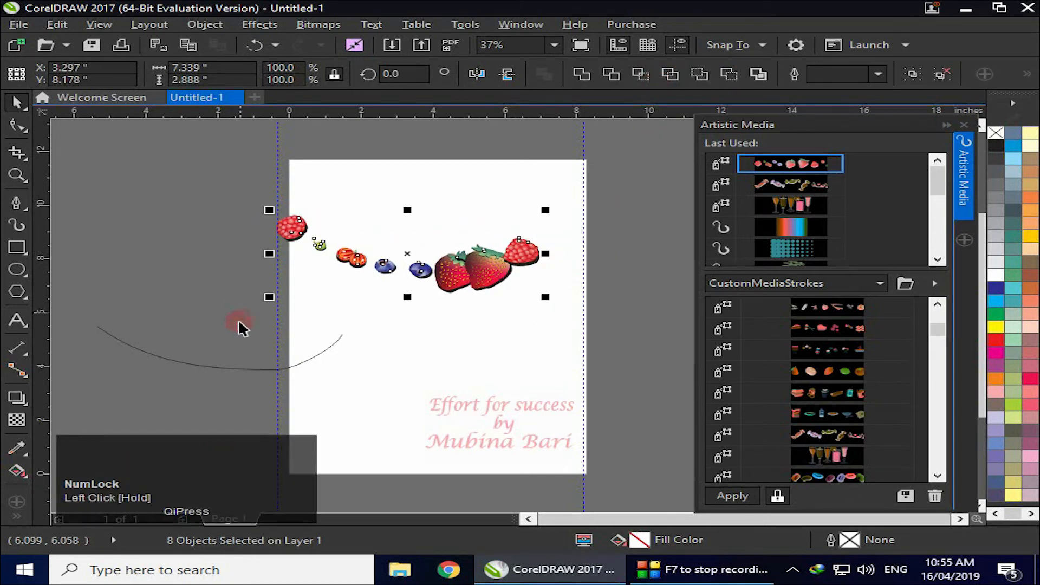
pyautogui.click(404, 362)
# Move the rightmost raspberry to about (7.3, 5.9) inches and the right strawberry to about (4.3, 4.1) inches, and undo the last move
pyautogui.click(524, 250)
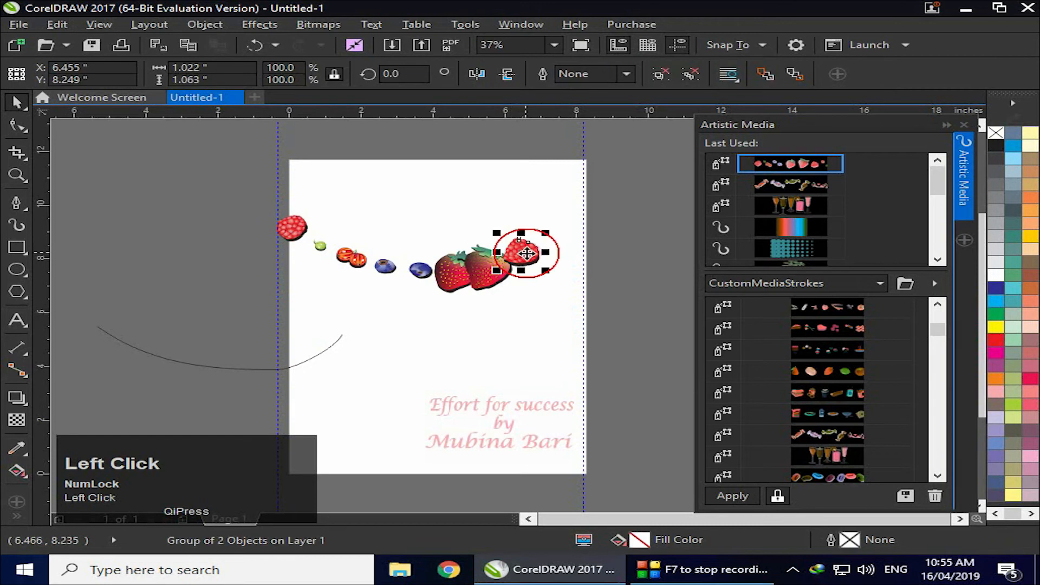
pyautogui.moveTo(525, 250); pyautogui.dragTo(556, 313)
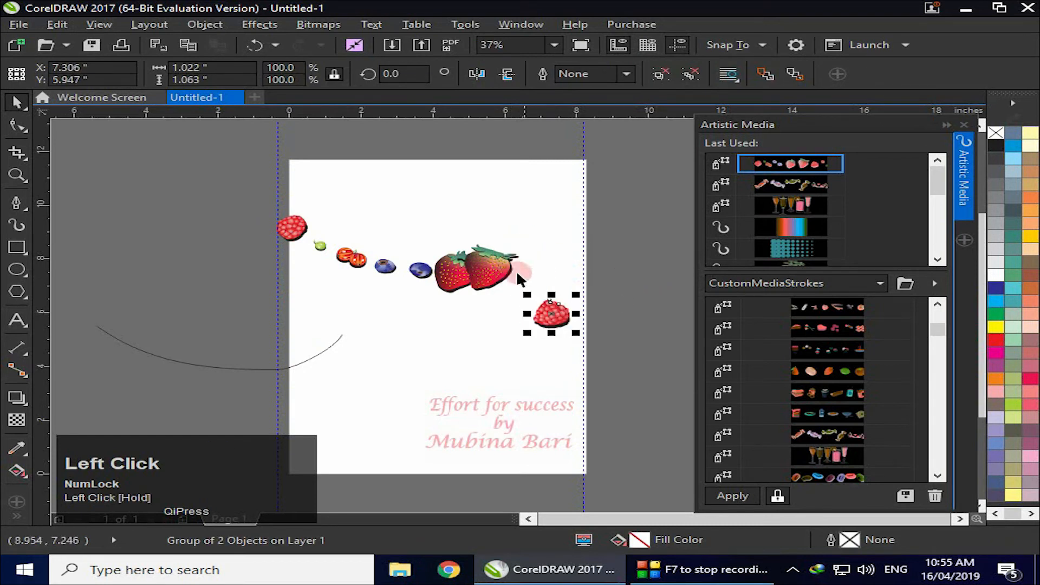
pyautogui.moveTo(491, 264); pyautogui.dragTo(446, 359)
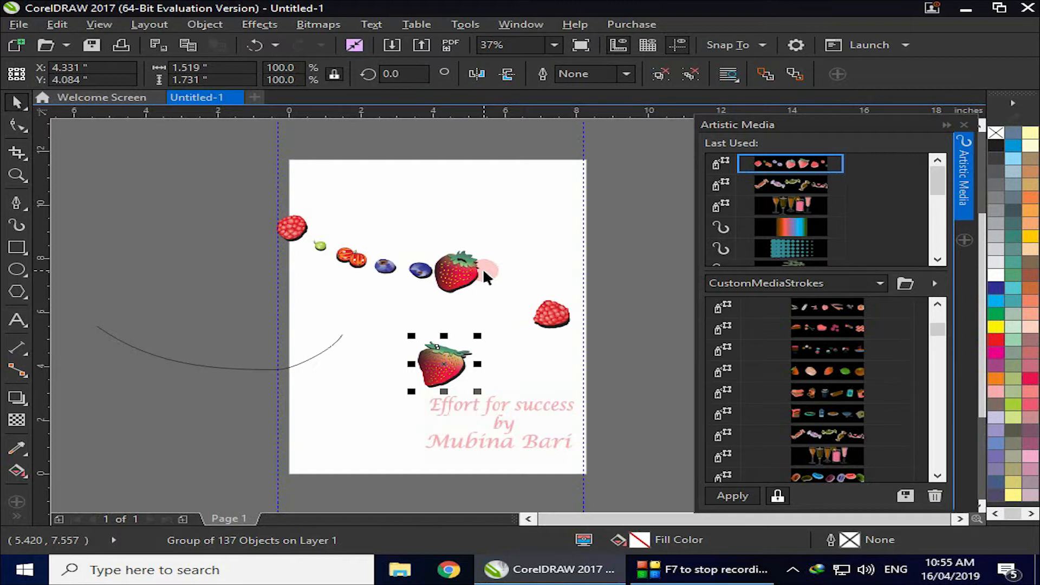
pyautogui.hotkey('ctrl', 'z')
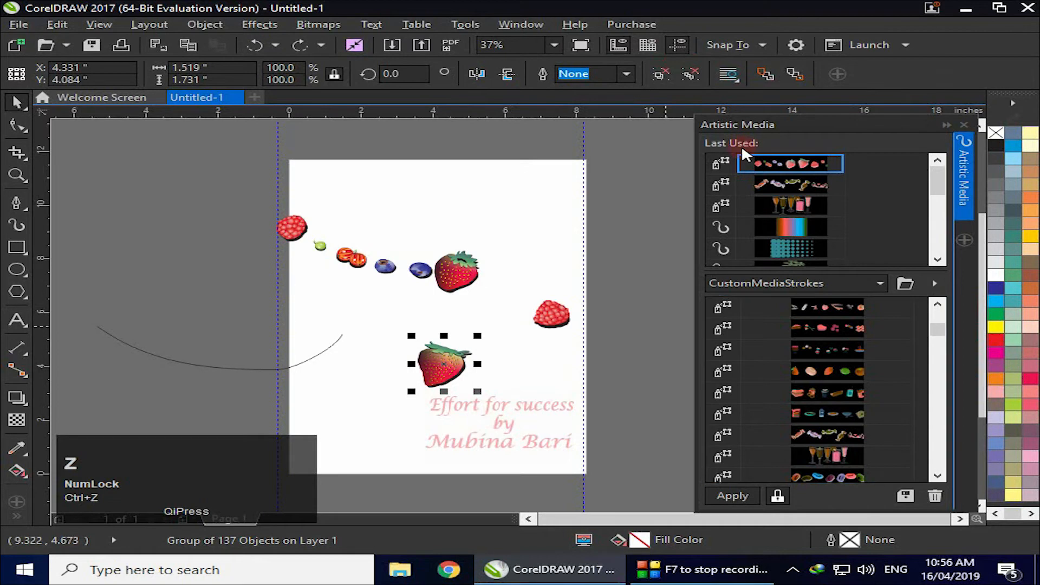
# Ungroup all of the lower strawberry, pull its shading, leaf, leaf shadow and seed pieces apart, and undo the last seed move
pyautogui.click(696, 78)
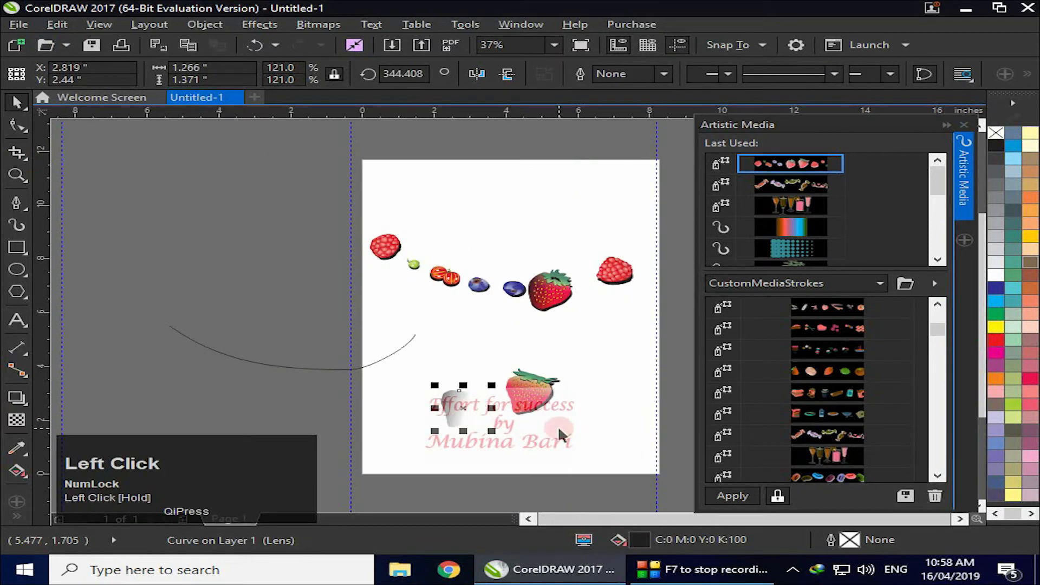
pyautogui.click(558, 426)
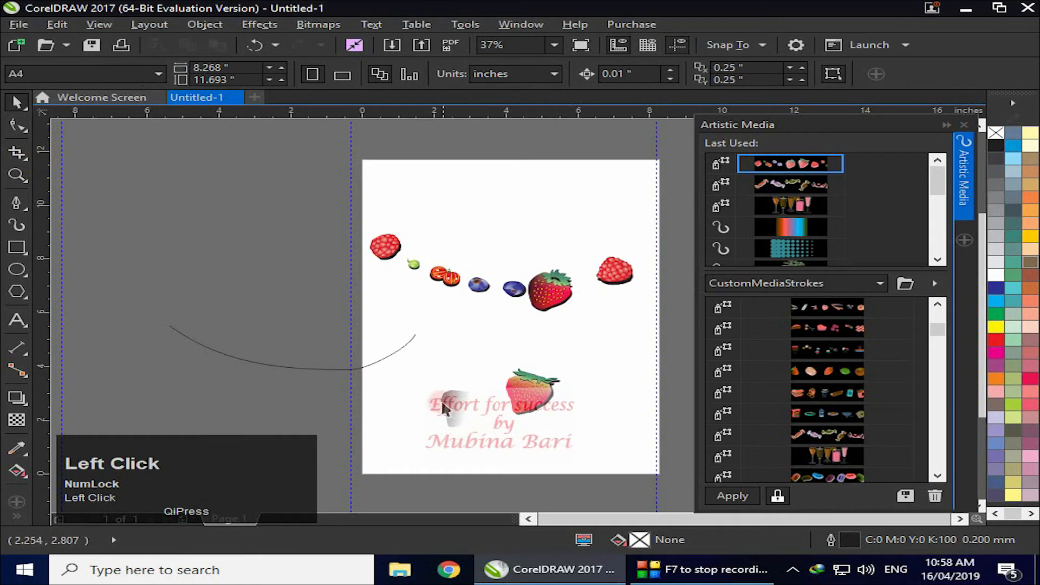
pyautogui.moveTo(521, 409); pyautogui.dragTo(576, 349)
pyautogui.moveTo(560, 416); pyautogui.dragTo(480, 368)
pyautogui.click(599, 399)
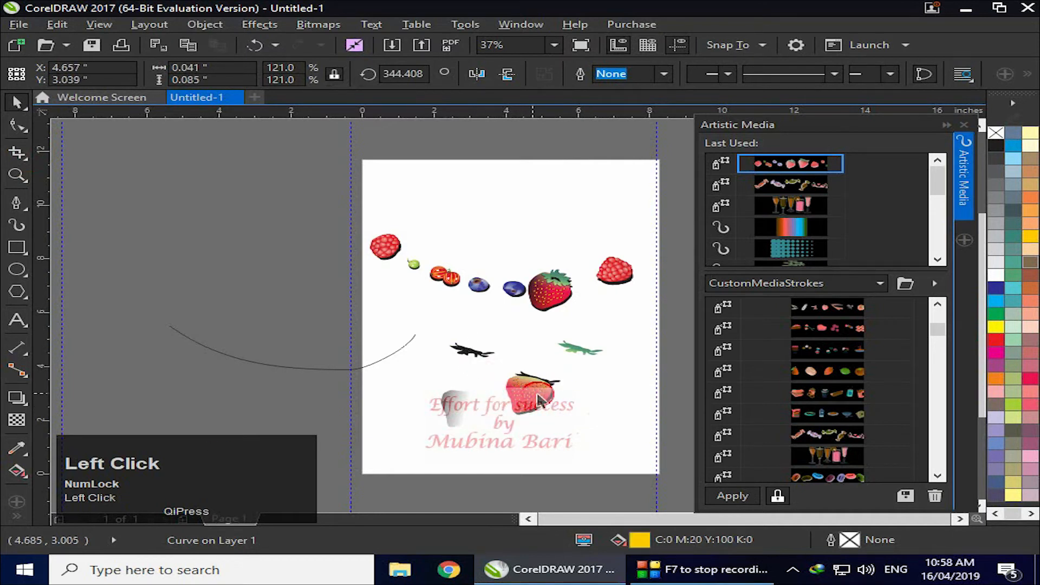
pyautogui.moveTo(599, 399); pyautogui.dragTo(556, 418)
pyautogui.hotkey('ctrl', 'z')
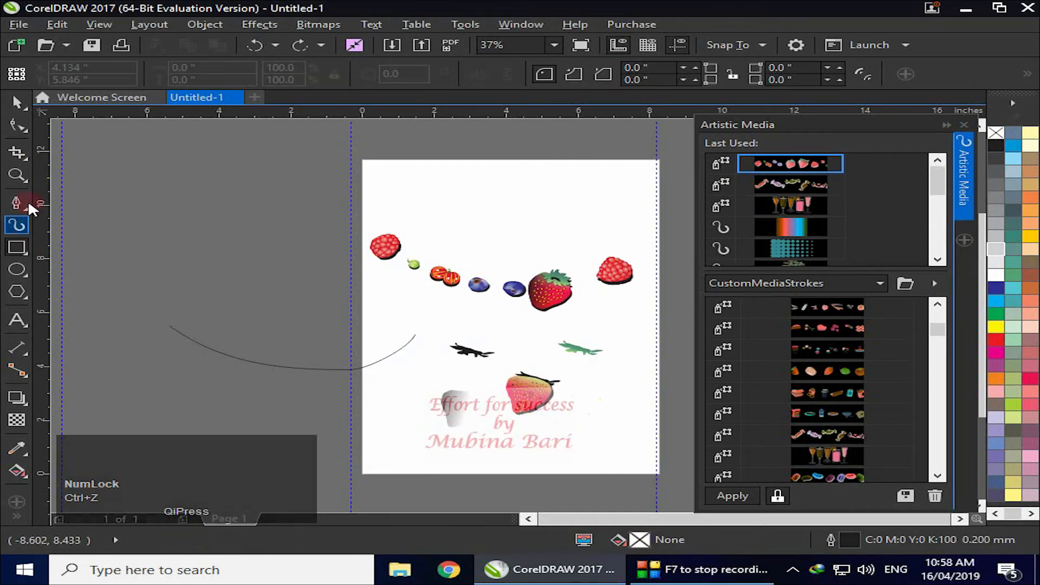
# Move the strawberry's red gradient body down and left of the seeds, and the black shape beneath it to the right
pyautogui.click(16, 173)
pyautogui.click(595, 438)
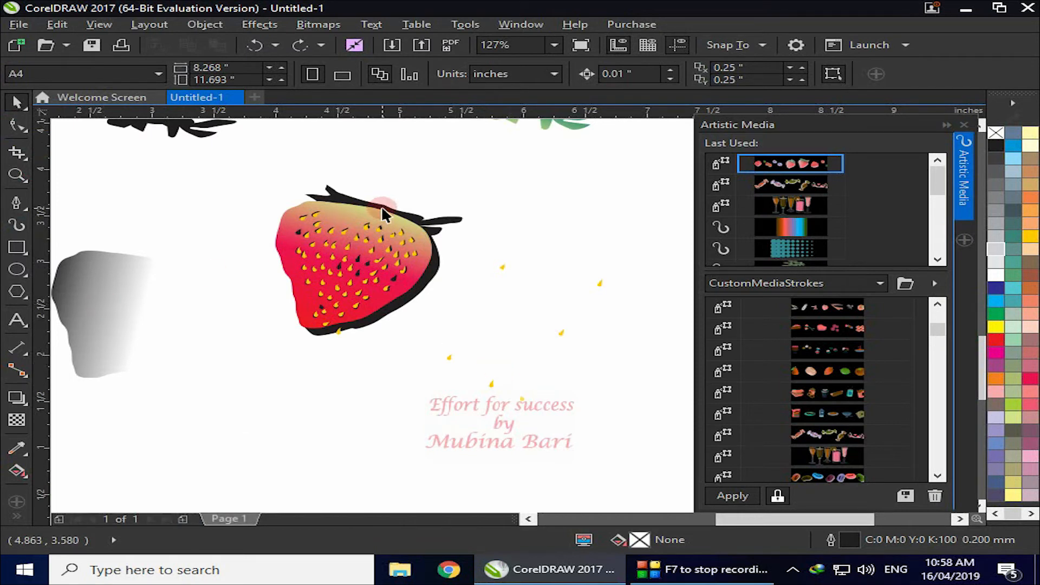
pyautogui.moveTo(399, 296); pyautogui.dragTo(308, 396)
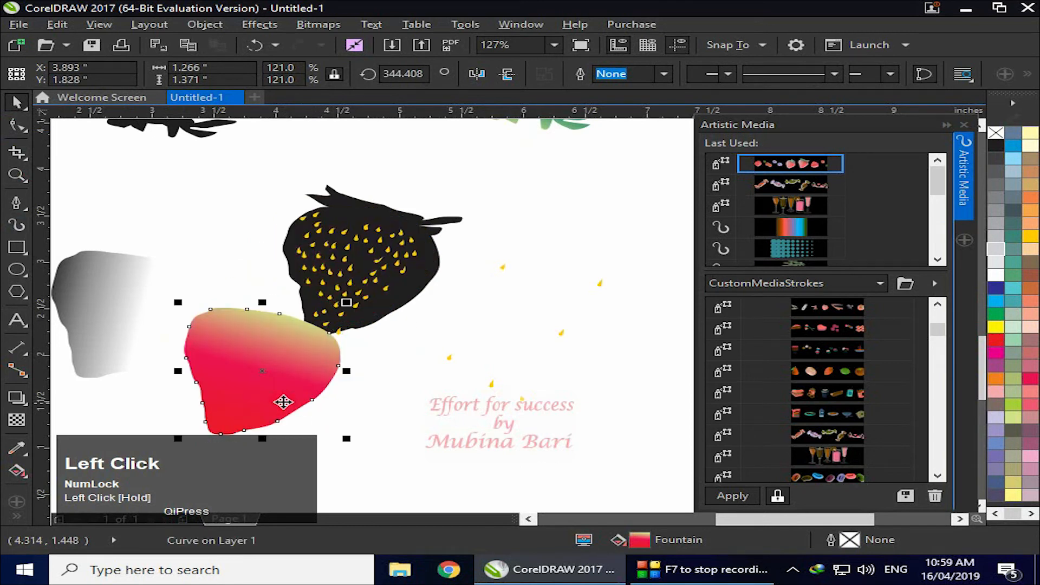
pyautogui.moveTo(378, 302); pyautogui.dragTo(550, 260)
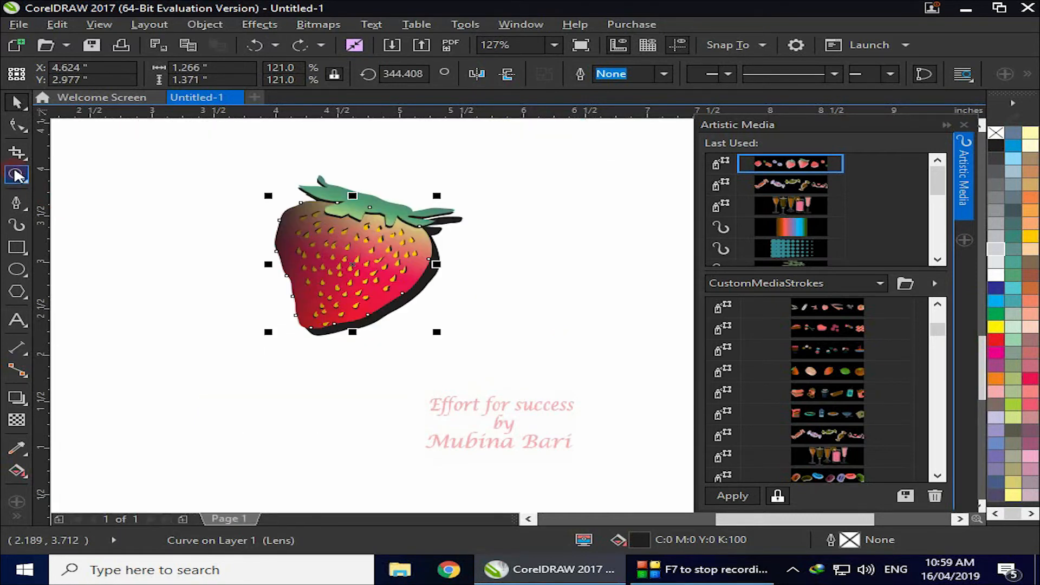
# Spray a curved stroke of the multicoloured swirl pattern across the middle of the page, starting at about (0, 8) inches
pyautogui.click(17, 175)
pyautogui.click(250, 74)
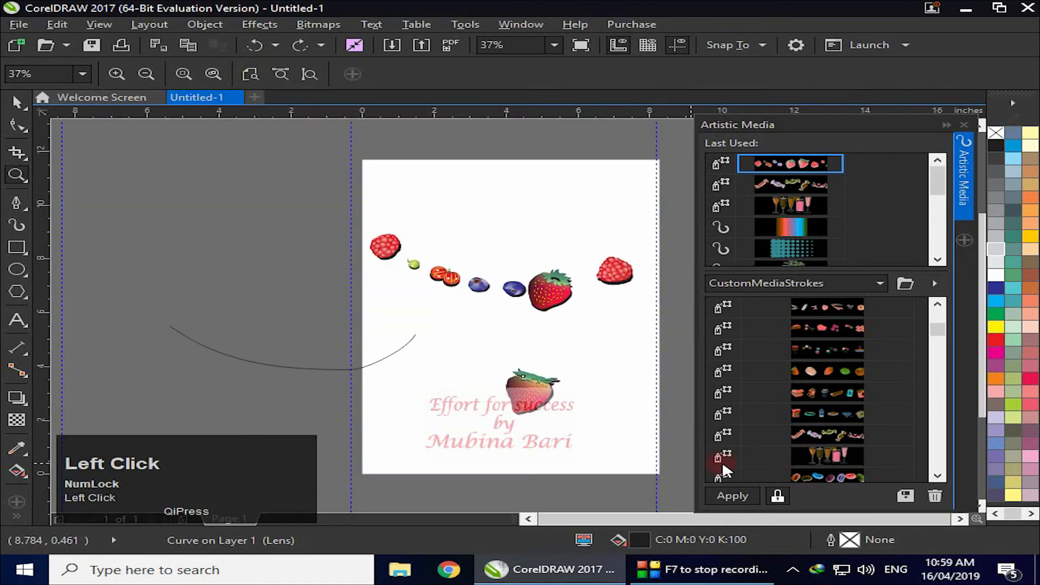
pyautogui.click(17, 101)
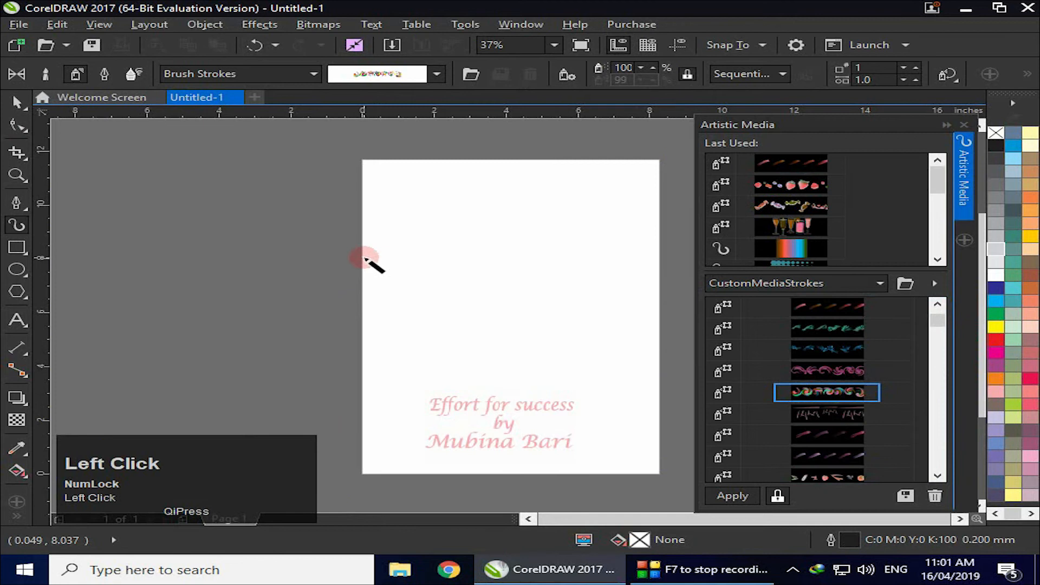
pyautogui.moveTo(366, 257)
pyautogui.mouseDown()
pyautogui.moveTo(473, 300)
pyautogui.moveTo(580, 287)
pyautogui.moveTo(605, 257)
pyautogui.mouseUp()
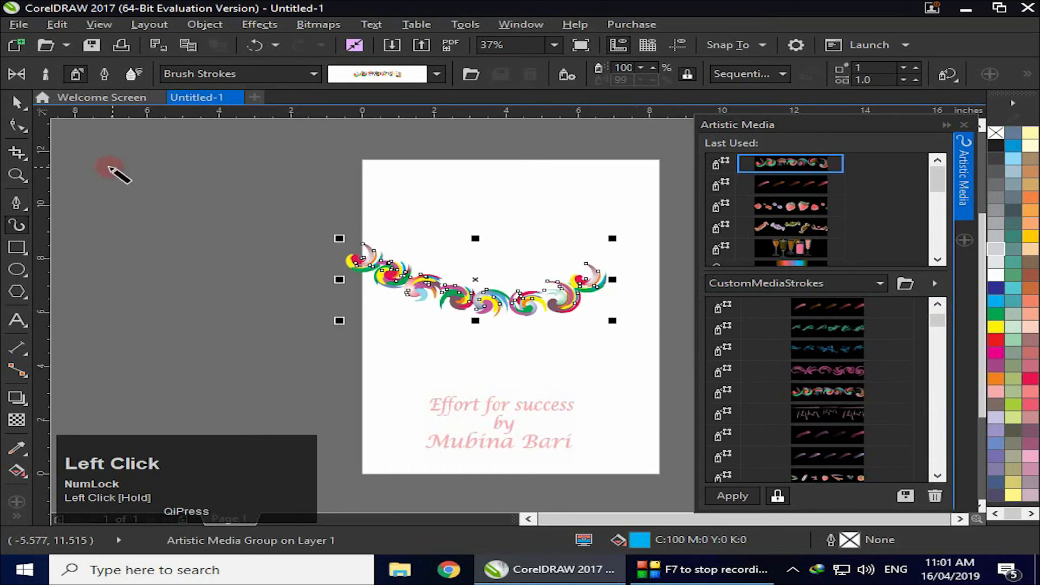
# Enable the spray offset for the swirl stroke and set it to 0.52 inches with Alternating direction
pyautogui.click(1025, 78)
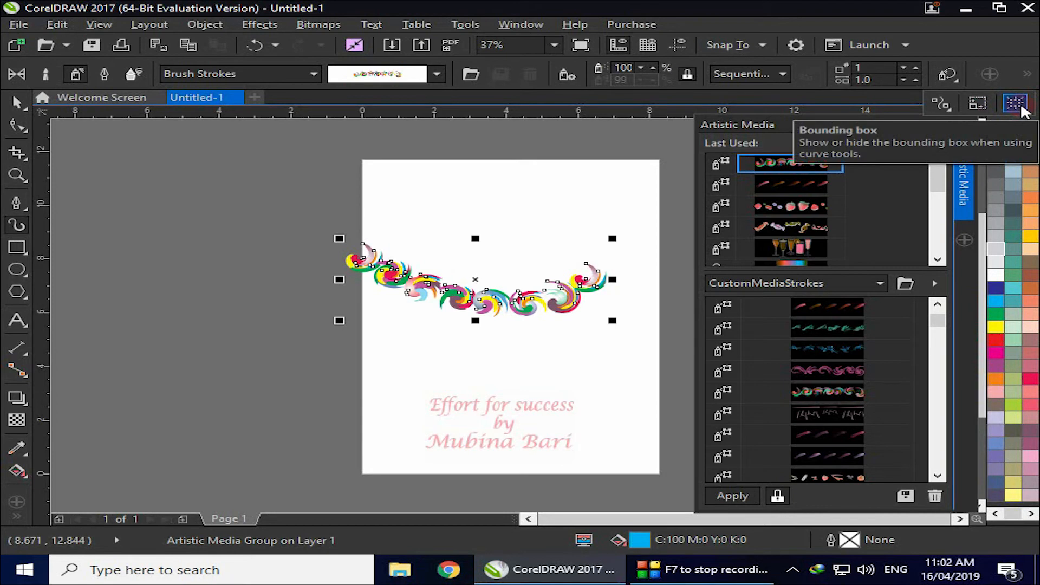
pyautogui.click(941, 104)
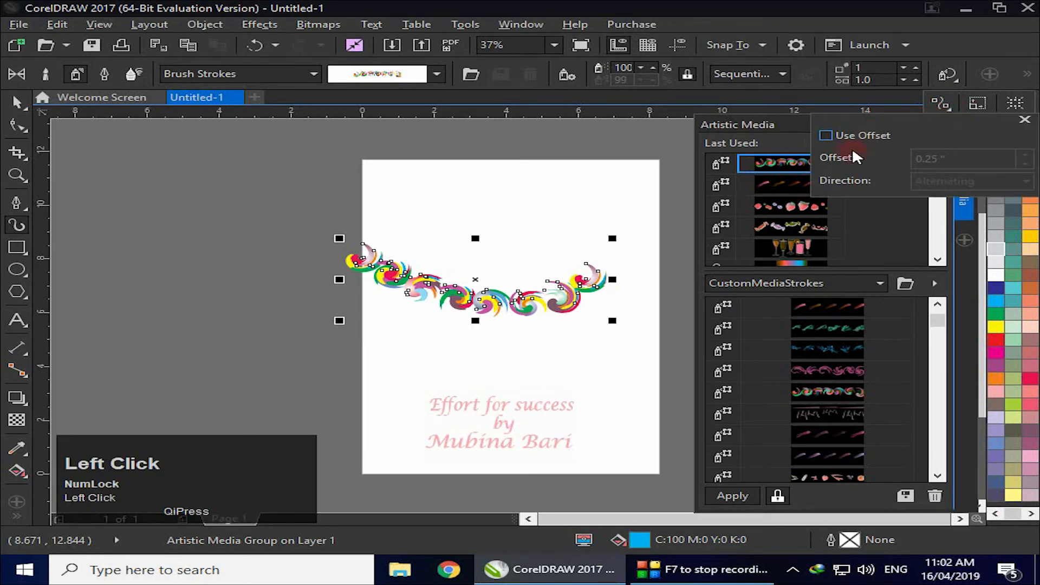
pyautogui.click(826, 136)
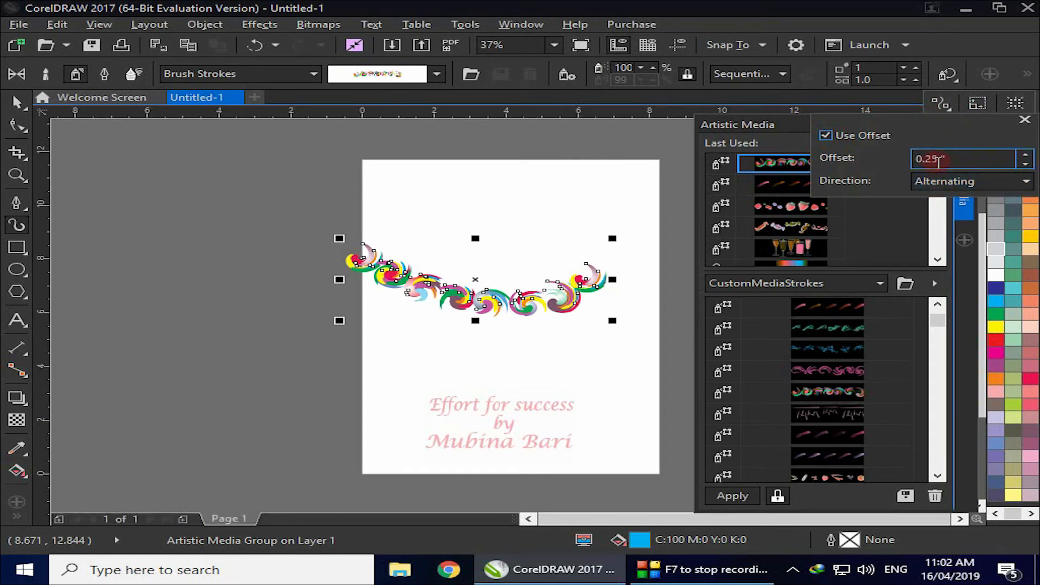
pyautogui.click(1025, 154)
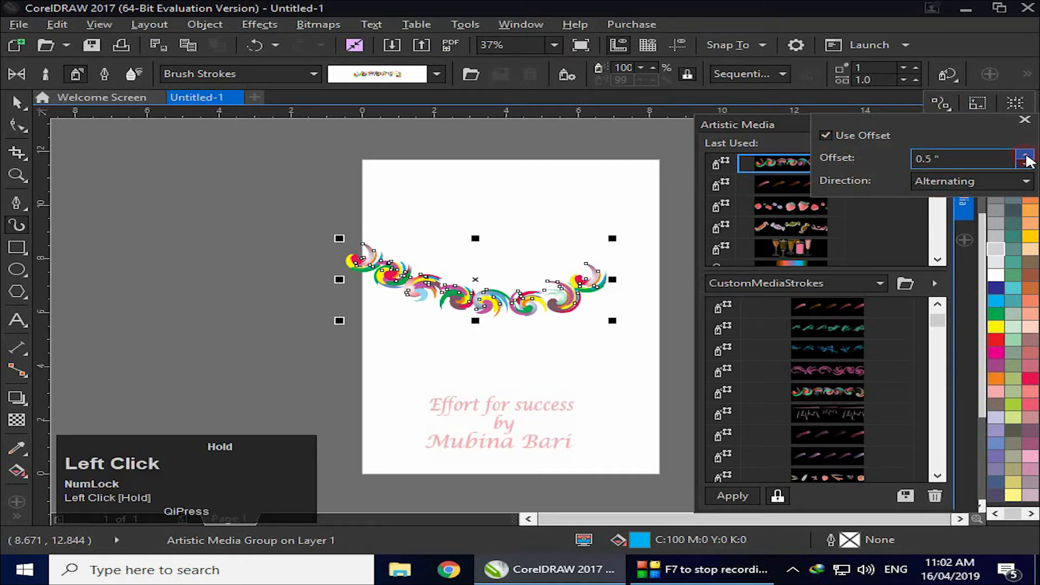
pyautogui.click(625, 398)
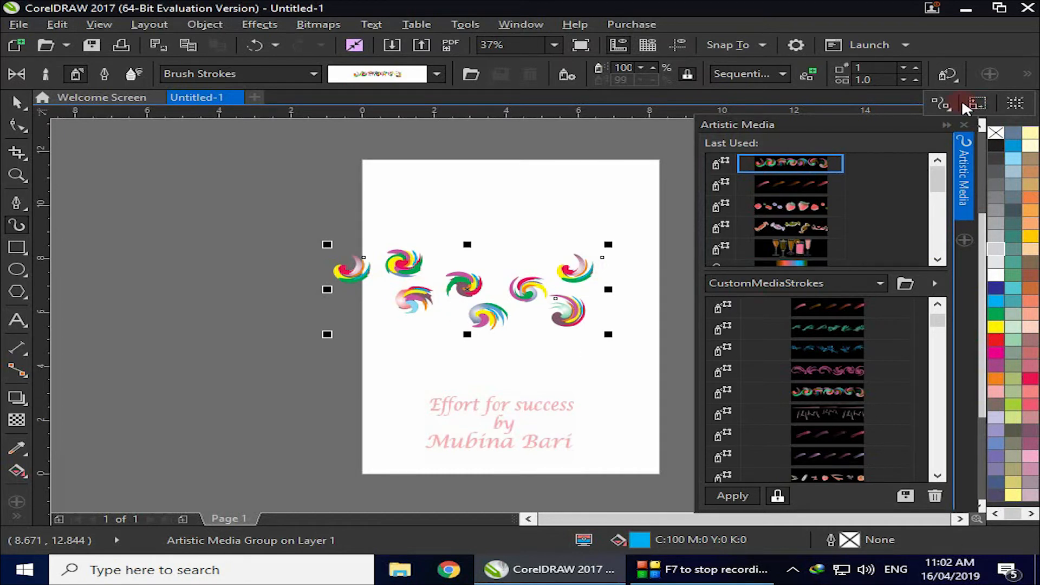
# Change the swirl stroke's offset direction to Left
pyautogui.click(950, 110)
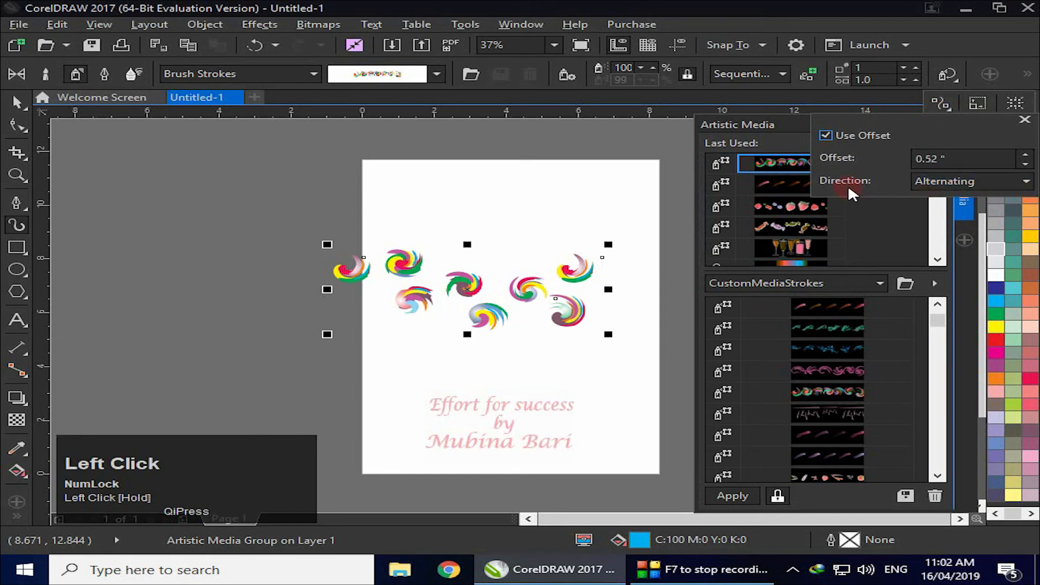
pyautogui.click(1026, 182)
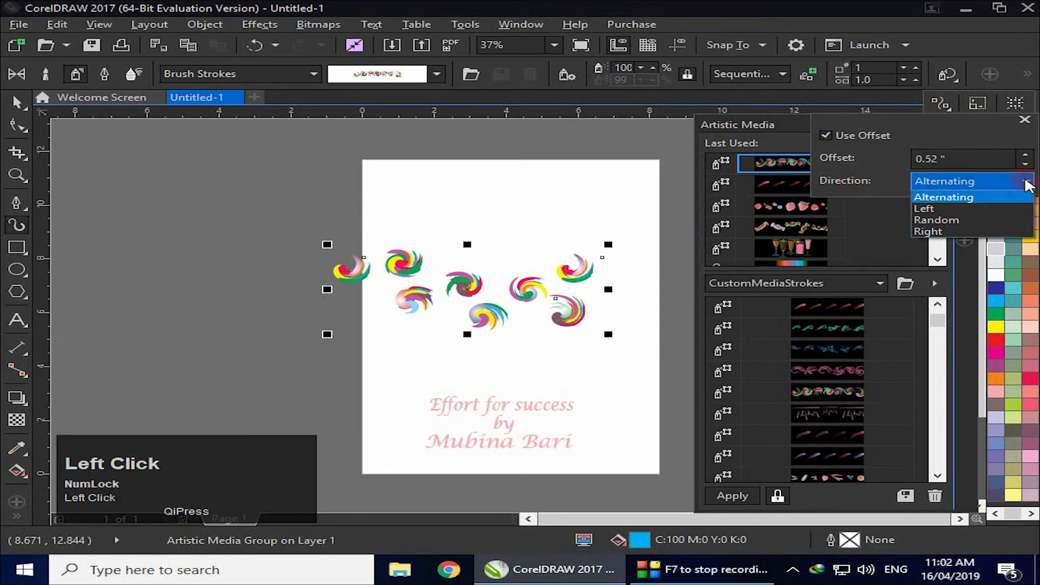
pyautogui.click(945, 209)
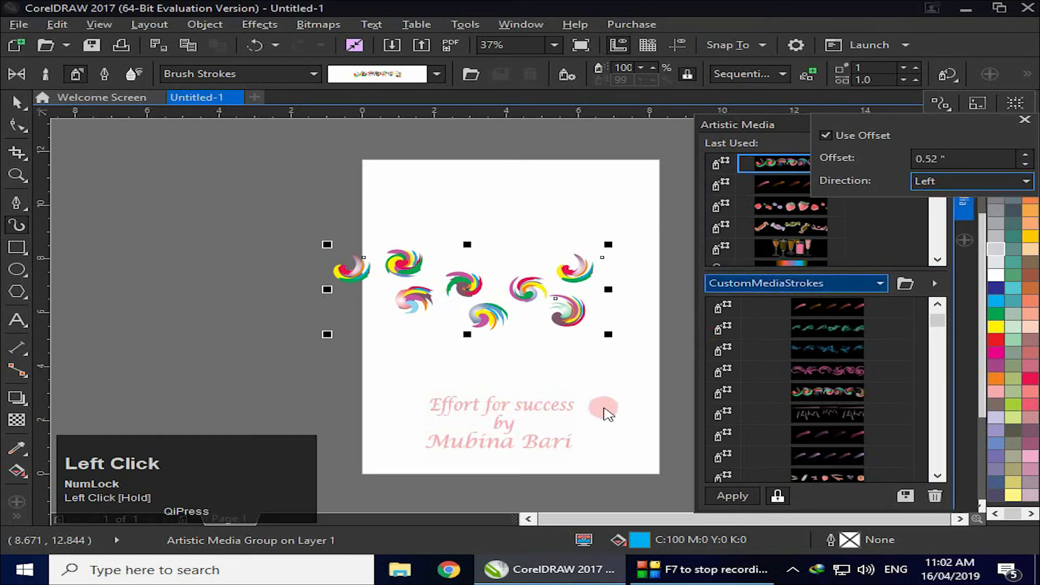
pyautogui.click(593, 415)
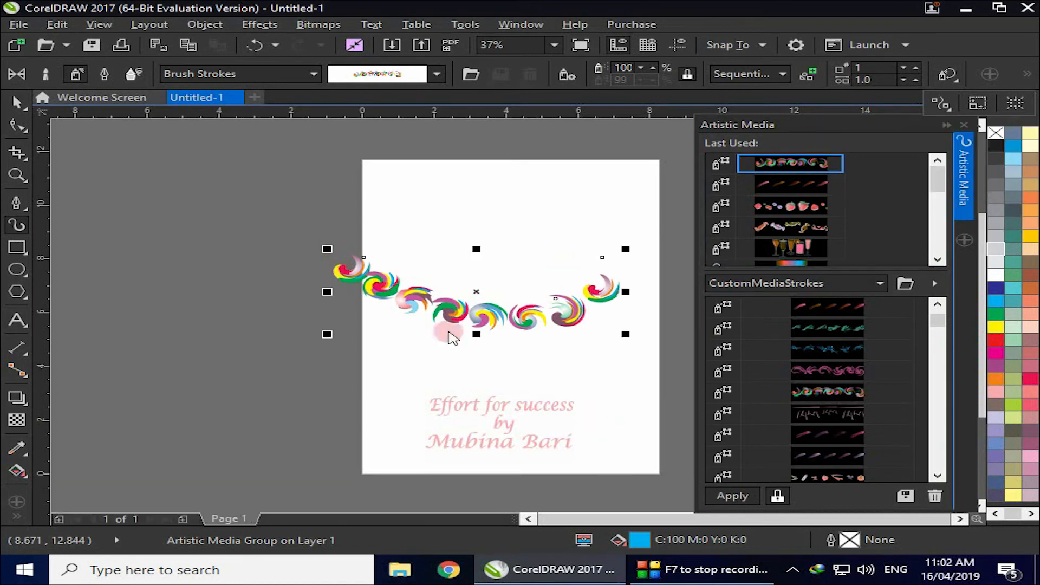
# Change the swirl stroke's offset direction to Right
pyautogui.click(959, 116)
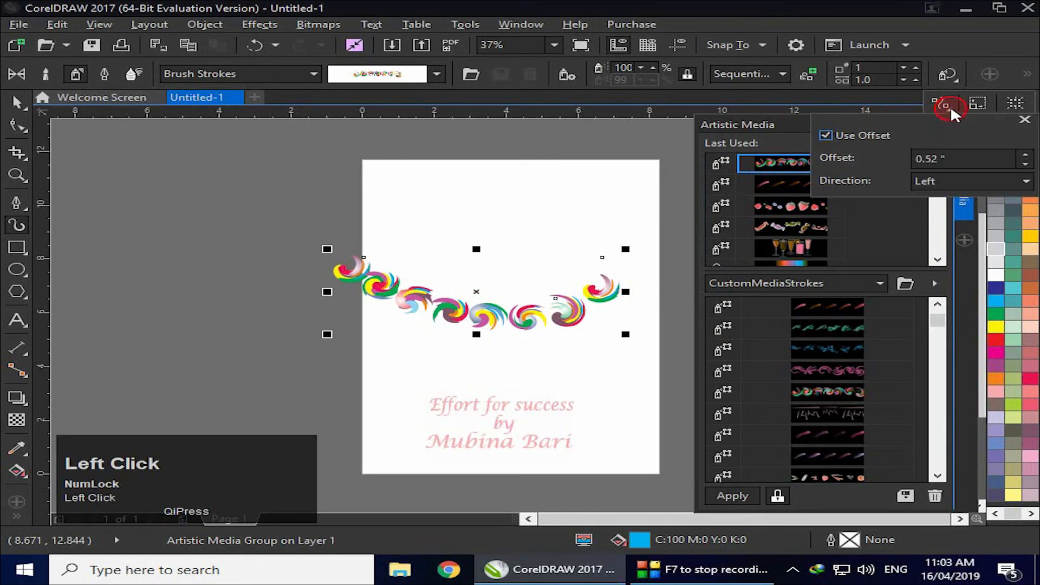
pyautogui.click(1025, 181)
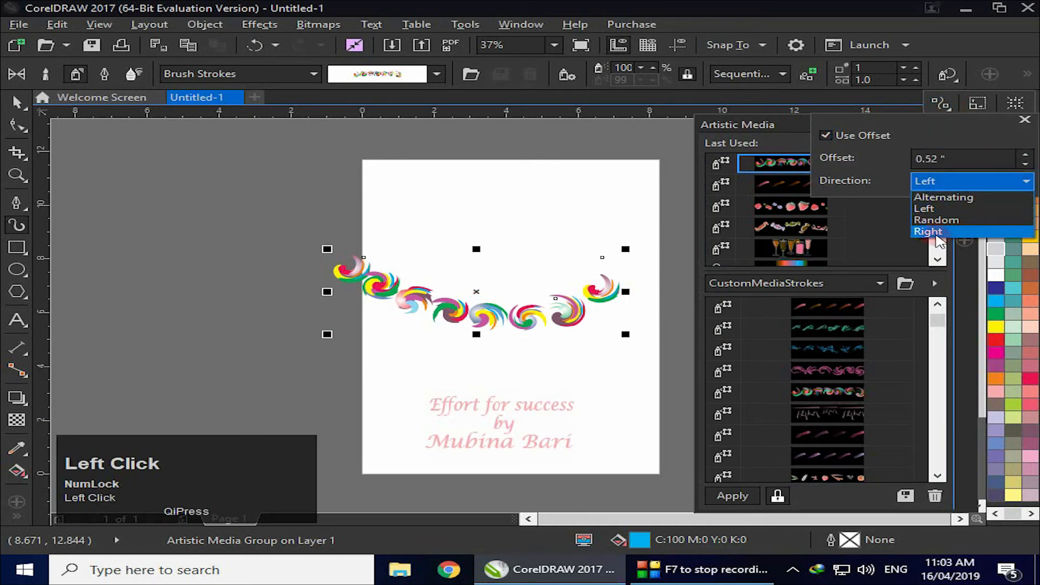
pyautogui.click(939, 231)
pyautogui.click(583, 390)
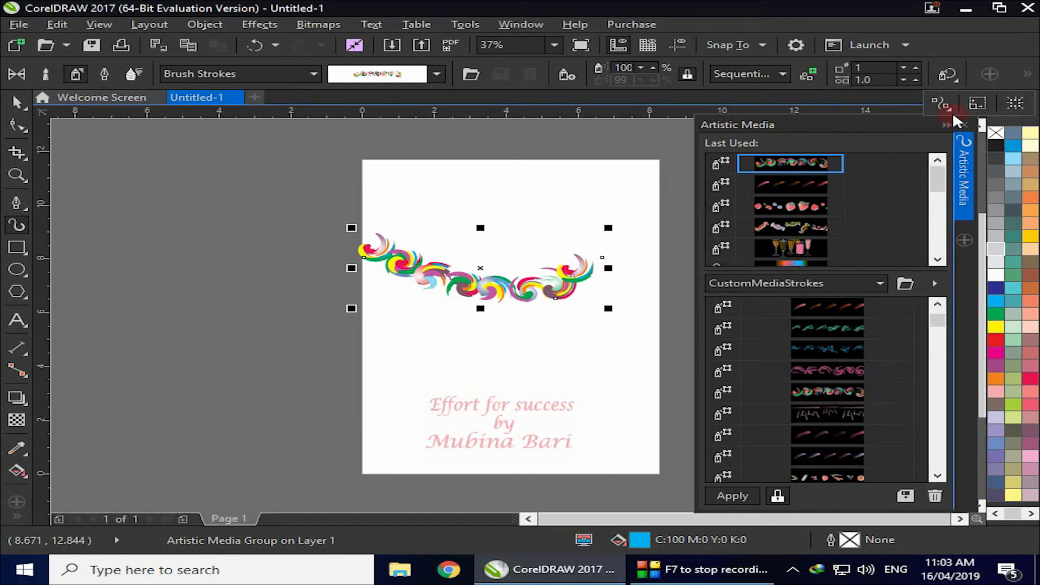
# Change the swirl stroke's offset direction to Random
pyautogui.click(941, 103)
pyautogui.click(969, 181)
pyautogui.click(950, 219)
pyautogui.click(604, 398)
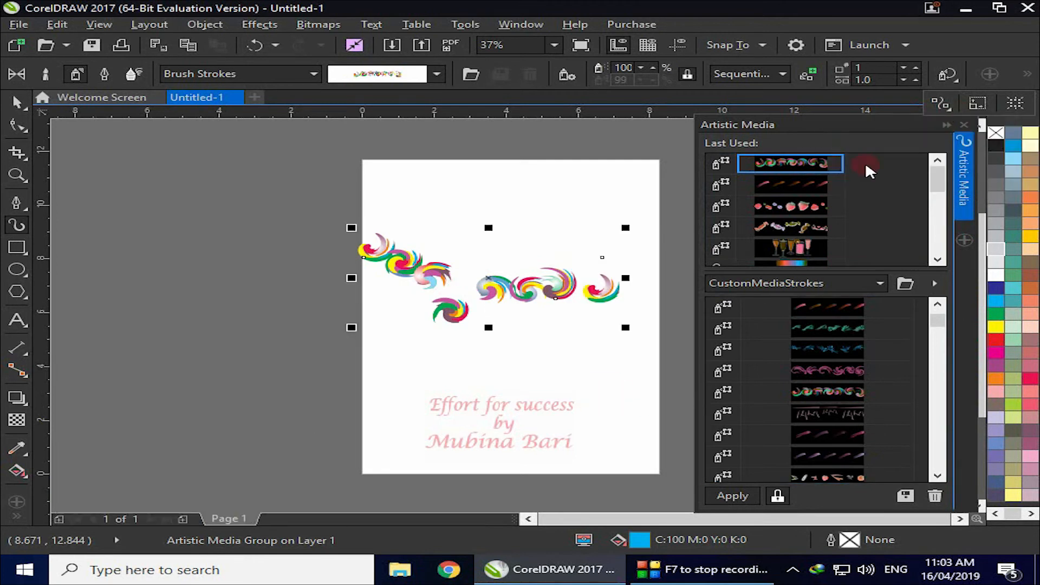
# Turn off the swirl stroke's offset, and delete the stroke from the page
pyautogui.click(938, 104)
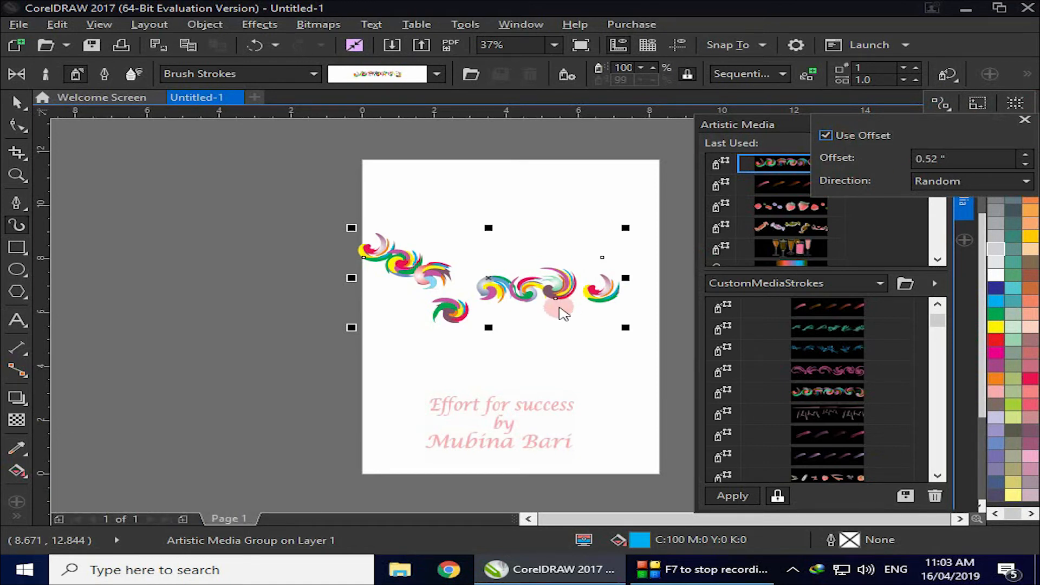
pyautogui.click(826, 137)
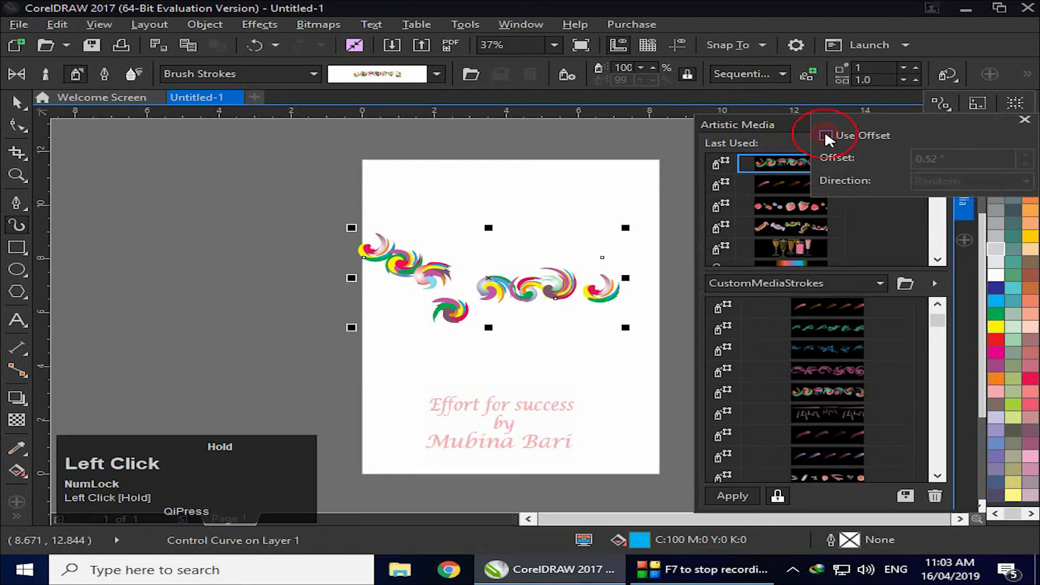
pyautogui.click(561, 428)
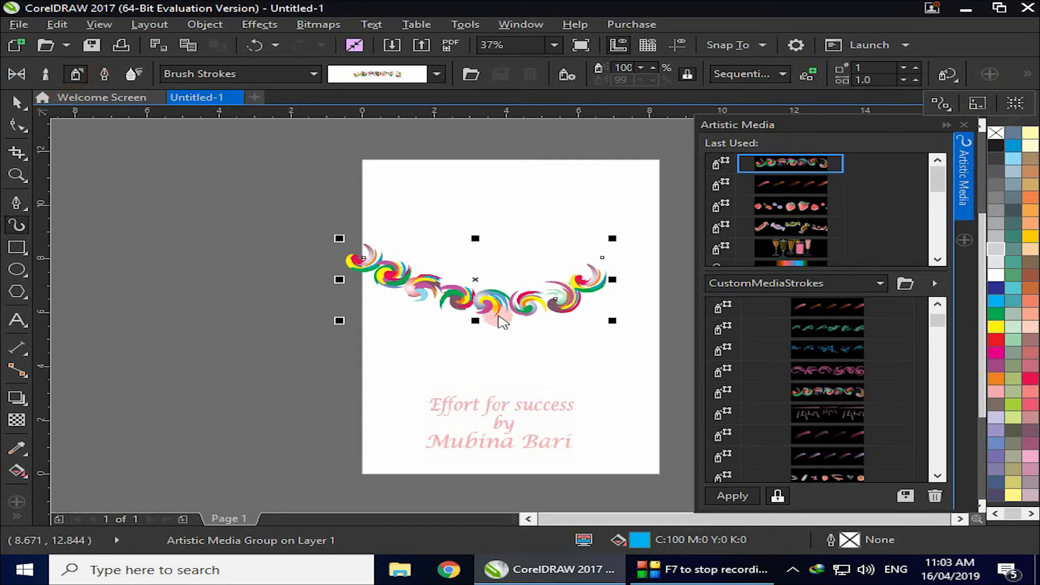
pyautogui.press('Delete')
pyautogui.click(496, 311)
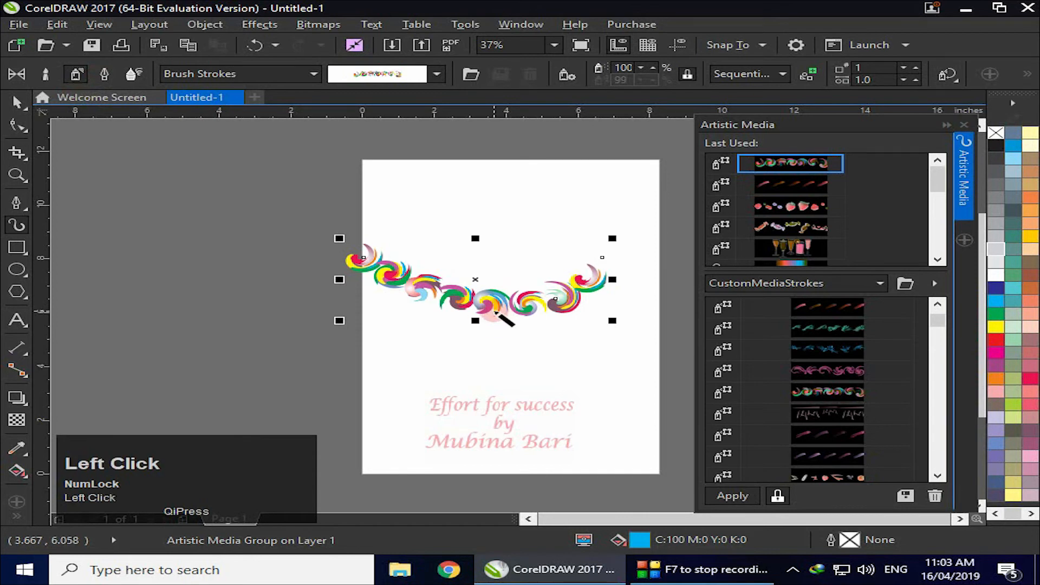
pyautogui.press('Delete')
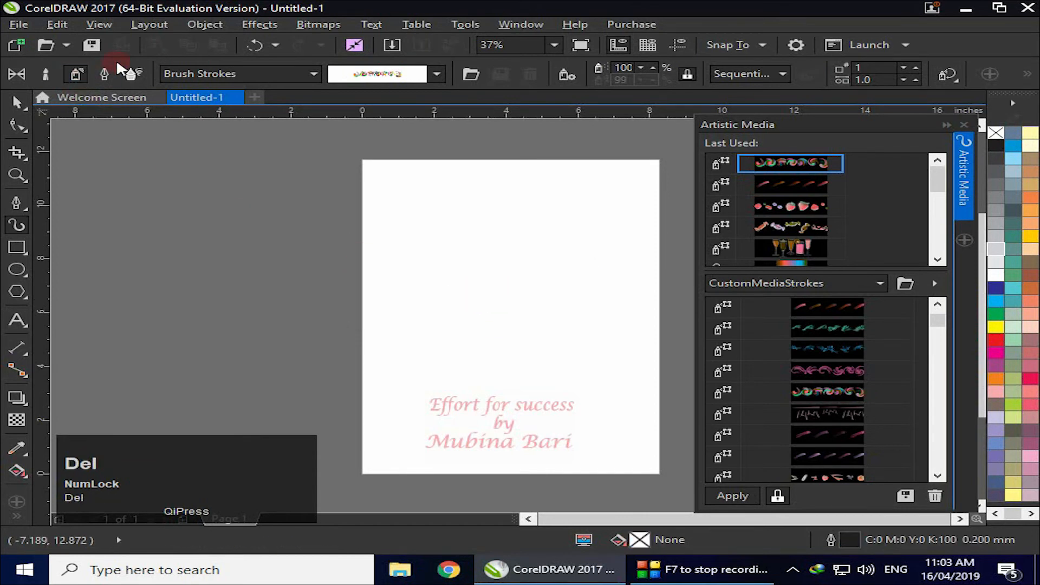
# Draw a near-vertical calligraphic stroke at the page's upper right, set its width to 0.33545 inches, and draw a slanted stroke to its left
pyautogui.click(104, 73)
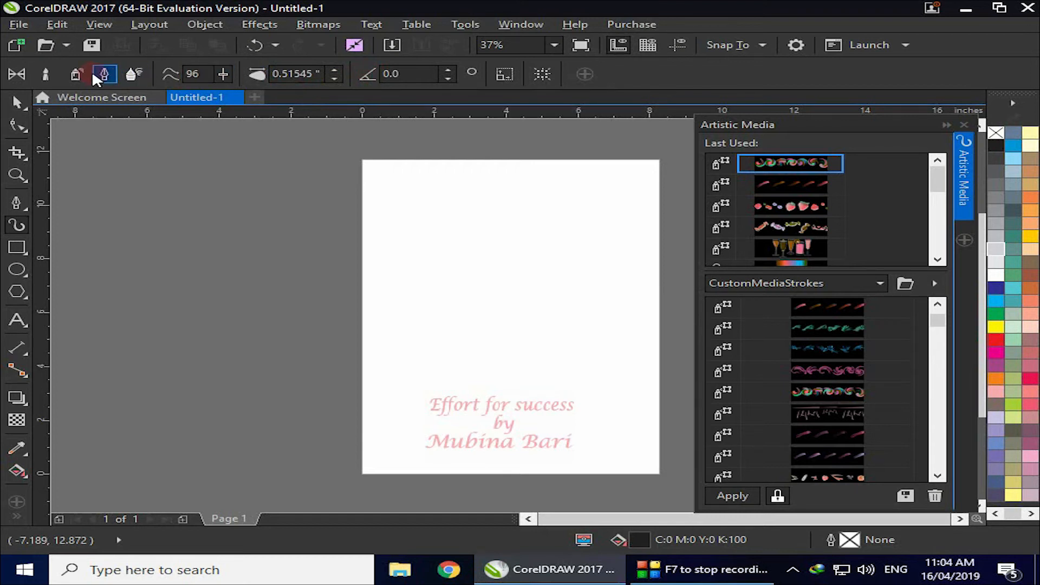
pyautogui.moveTo(101, 75); pyautogui.dragTo(324, 245)
pyautogui.moveTo(565, 189); pyautogui.dragTo(586, 322)
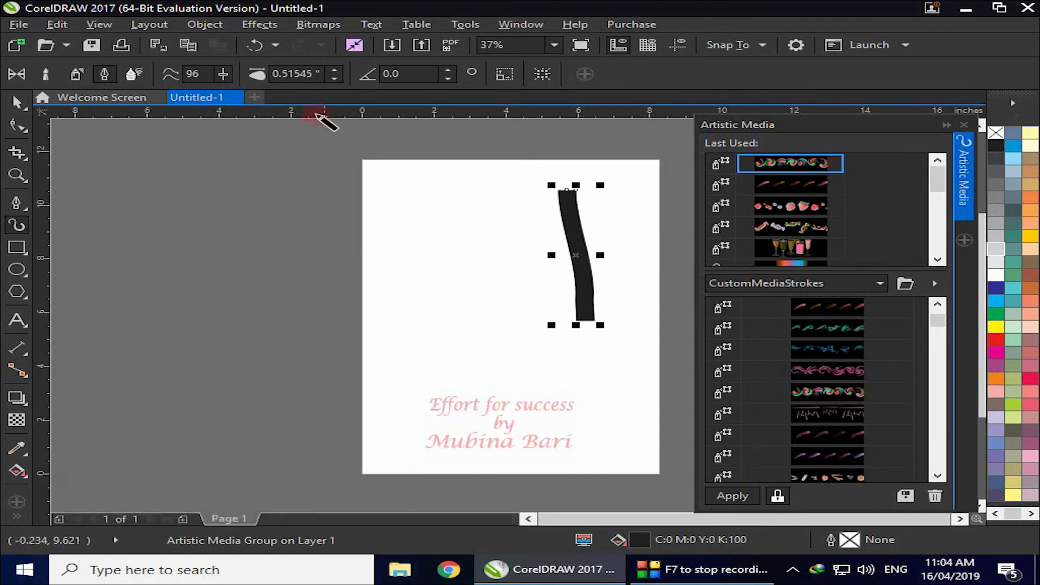
pyautogui.click(334, 78)
pyautogui.moveTo(473, 199)
pyautogui.mouseDown()
pyautogui.moveTo(490, 265)
pyautogui.moveTo(520, 306)
pyautogui.mouseUp()
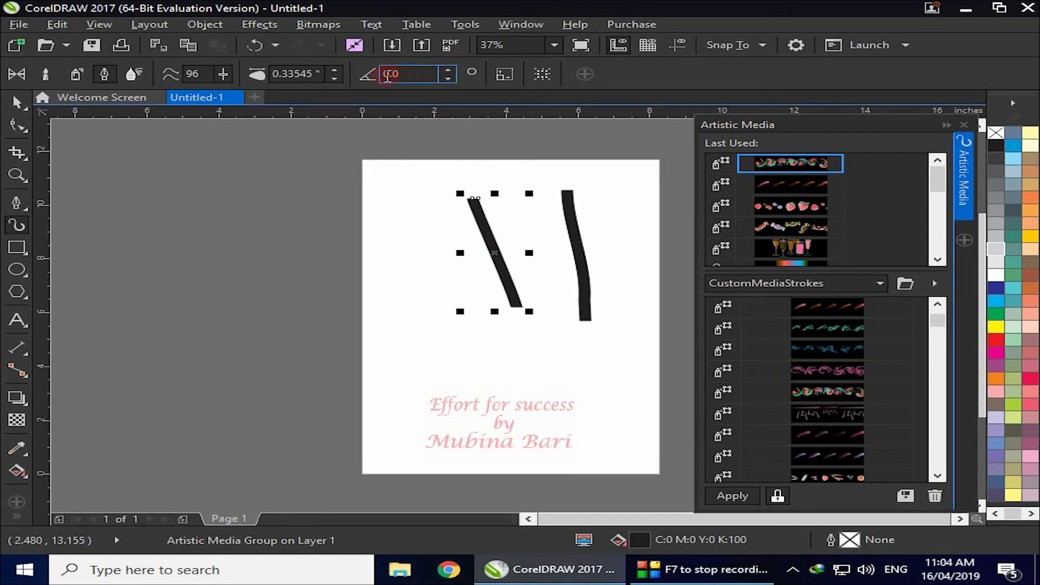
# Set the calligraphic angle to 30 degrees and draw two near-vertical strokes along the left part of the page
pyautogui.click(391, 73)
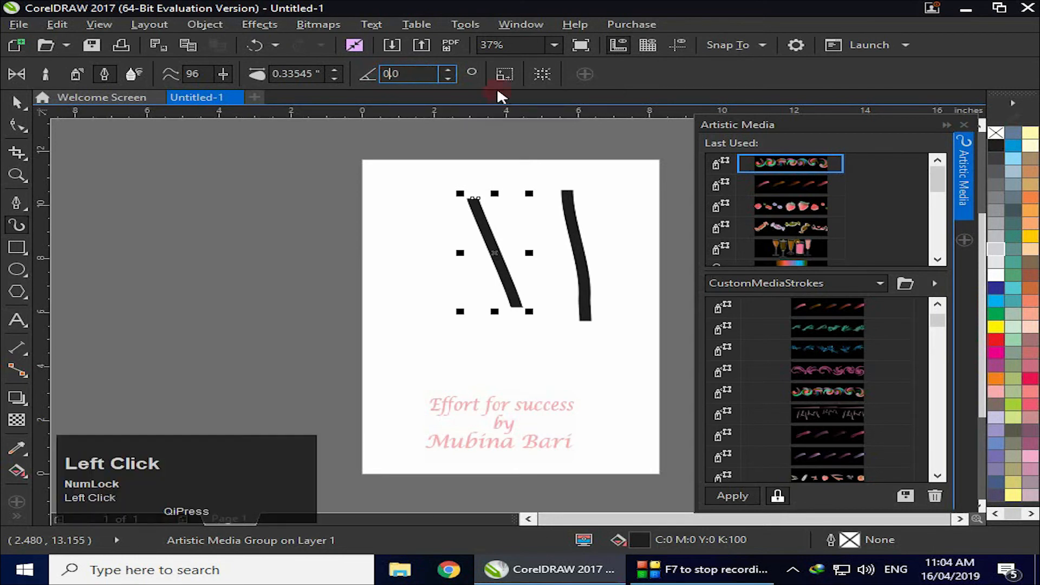
pyautogui.press('BackSpace')
pyautogui.write('30')
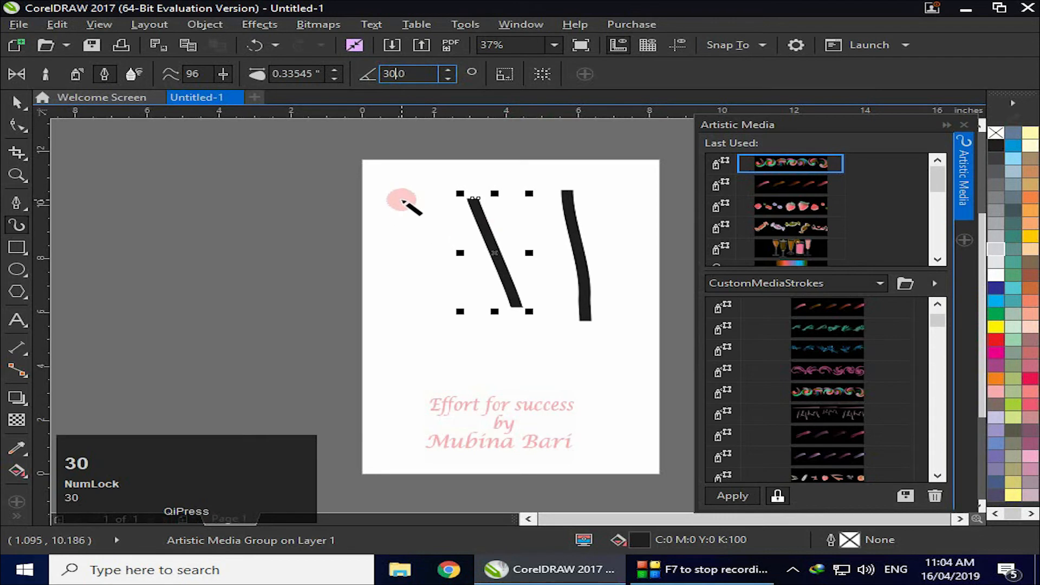
pyautogui.moveTo(404, 200); pyautogui.dragTo(417, 320)
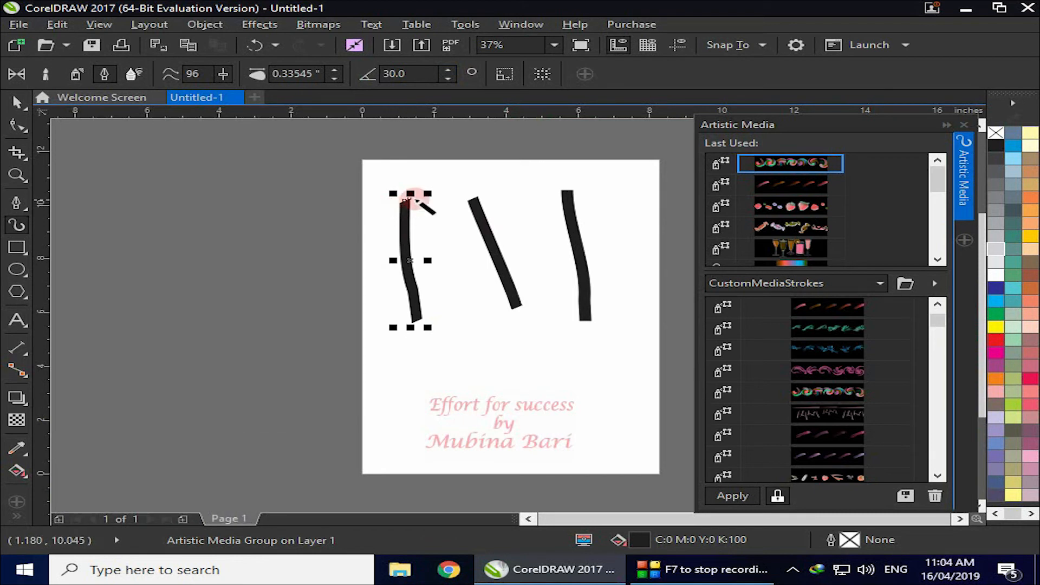
pyautogui.moveTo(364, 213); pyautogui.dragTo(384, 355)
# Set the calligraphic angle to 45 degrees and draw a near-vertical stroke just outside the page's left edge
pyautogui.click(401, 72)
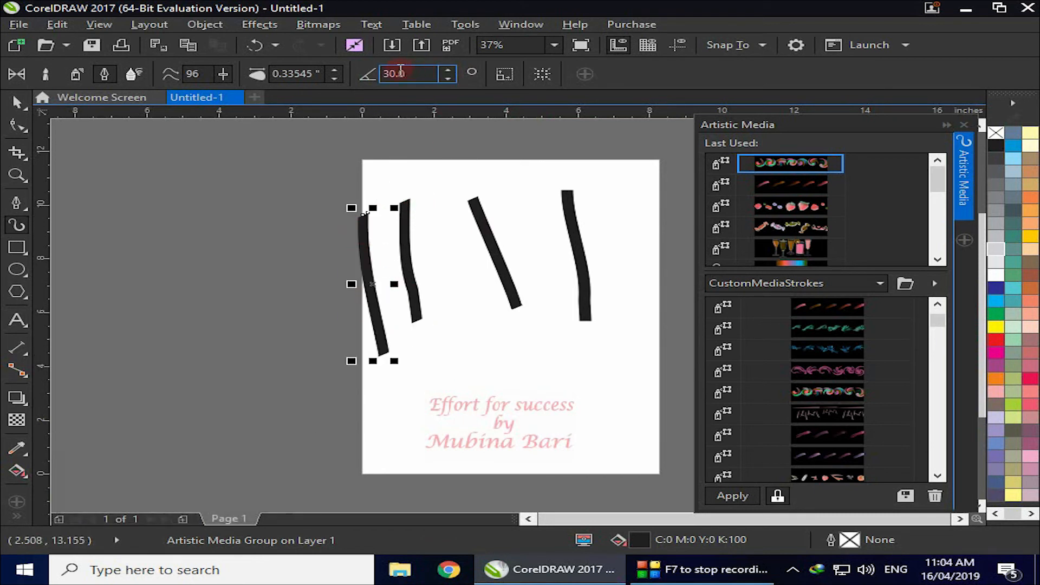
pyautogui.click(394, 73)
pyautogui.write('45')
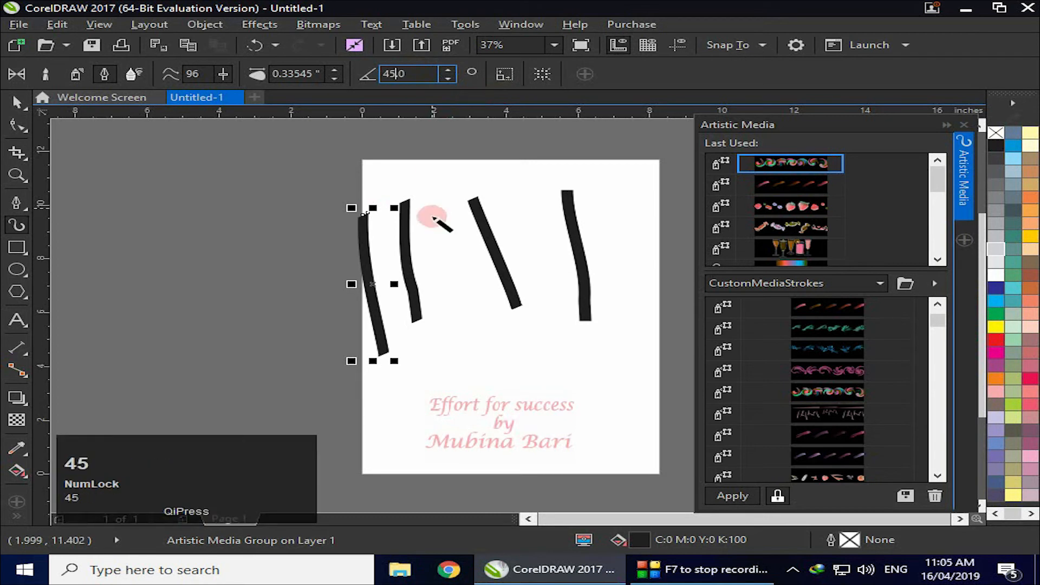
pyautogui.moveTo(314, 216); pyautogui.dragTo(328, 369)
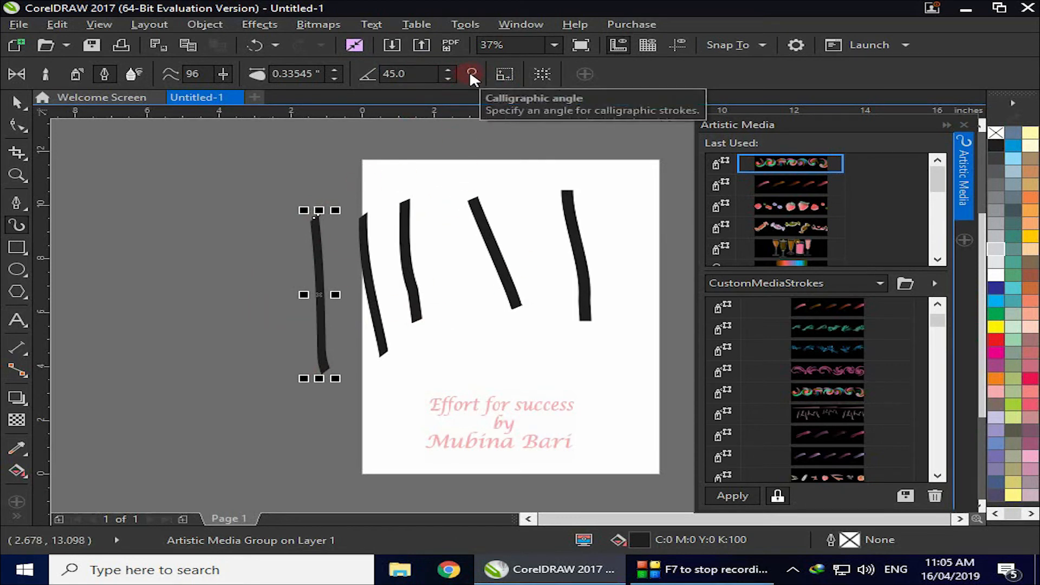
# Select all the calligraphic strokes and delete them
pyautogui.click(512, 74)
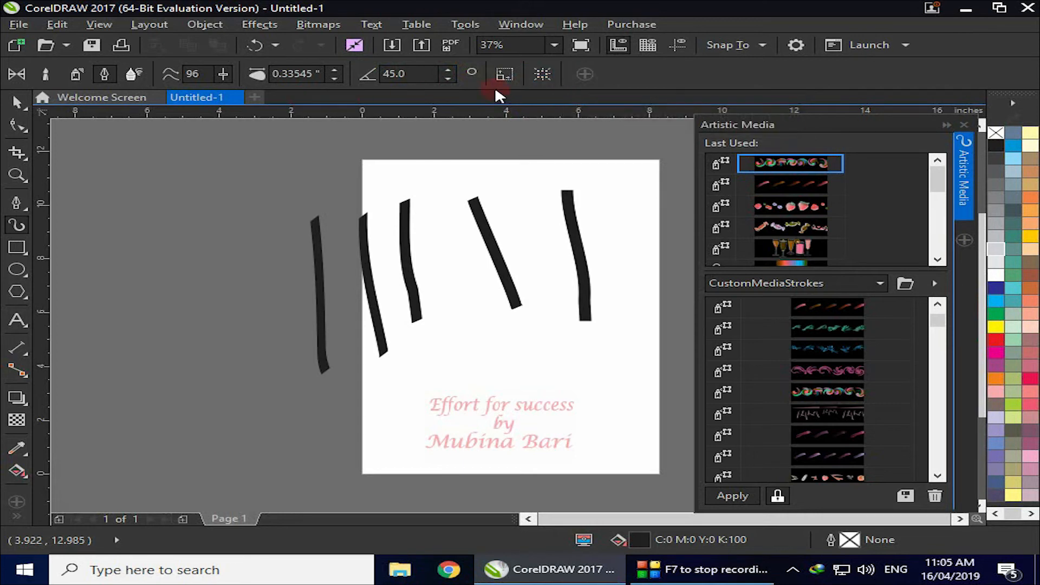
pyautogui.hotkey('ctrl', 'a')
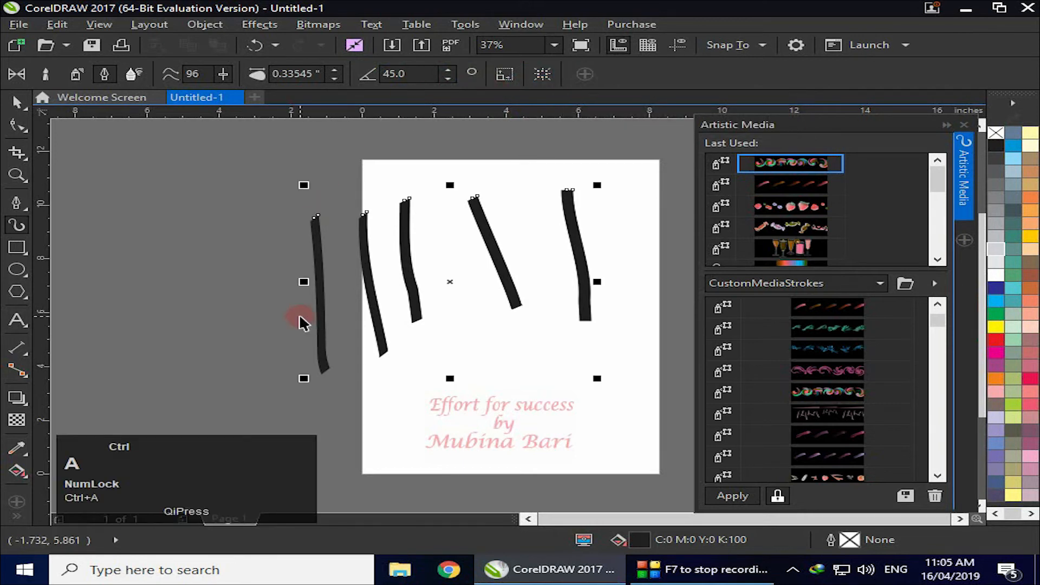
pyautogui.press('Delete')
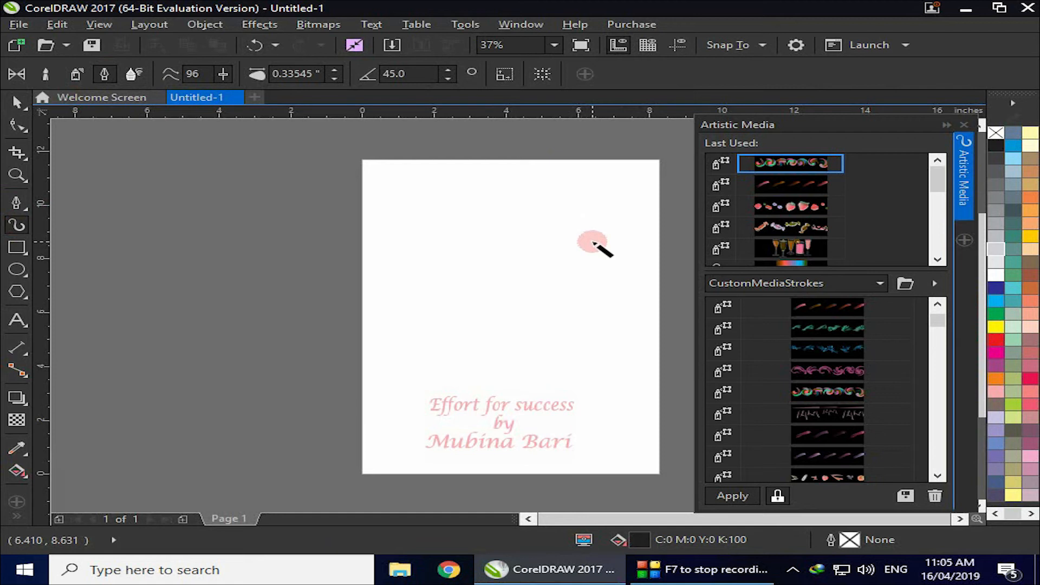
# Draw a letter A in calligraphic strokes left of the page plus several more test strokes, and delete them all
pyautogui.moveTo(194, 200); pyautogui.dragTo(137, 343)
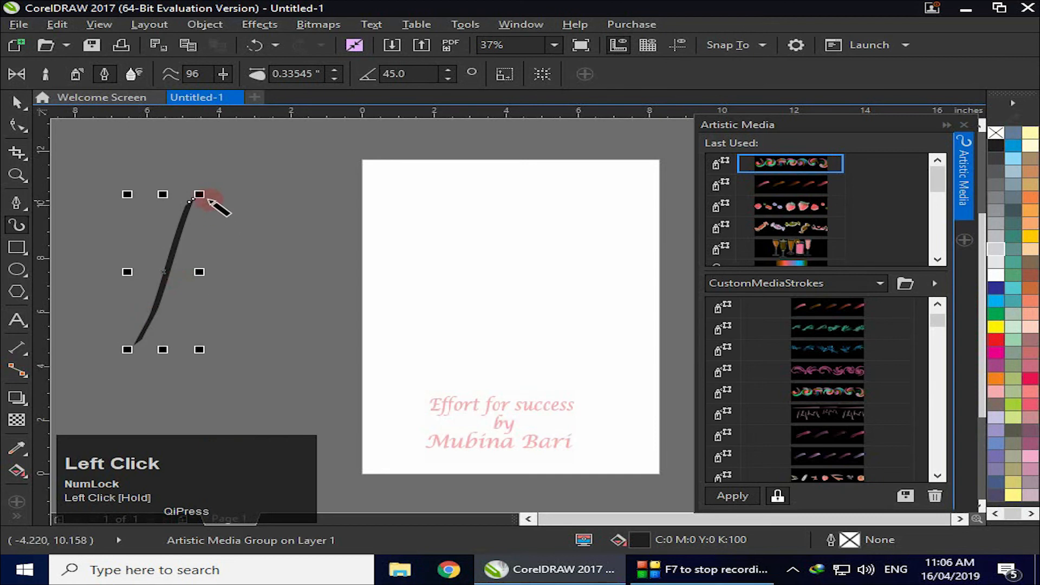
pyautogui.moveTo(190, 202); pyautogui.dragTo(257, 350)
pyautogui.moveTo(160, 286); pyautogui.dragTo(240, 284)
pyautogui.moveTo(331, 188); pyautogui.dragTo(307, 331)
pyautogui.moveTo(301, 184)
pyautogui.mouseDown()
pyautogui.moveTo(342, 169)
pyautogui.moveTo(406, 219)
pyautogui.moveTo(349, 249)
pyautogui.moveTo(424, 278)
pyautogui.moveTo(436, 319)
pyautogui.moveTo(321, 360)
pyautogui.mouseUp()
pyautogui.moveTo(642, 251)
pyautogui.mouseDown()
pyautogui.moveTo(548, 367)
pyautogui.moveTo(617, 338)
pyautogui.mouseUp()
pyautogui.press('Delete')
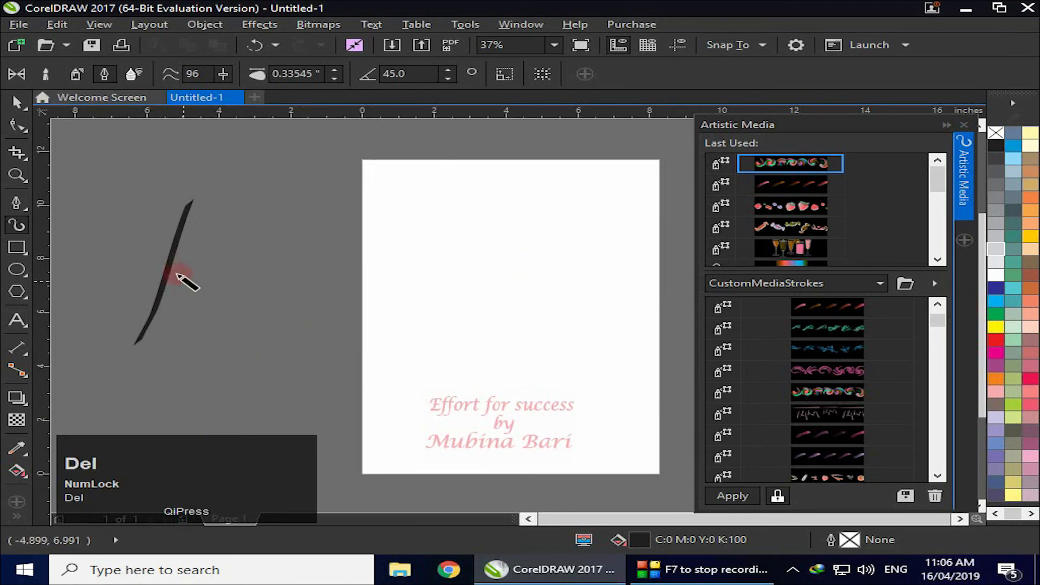
pyautogui.click(171, 271)
pyautogui.press('Delete')
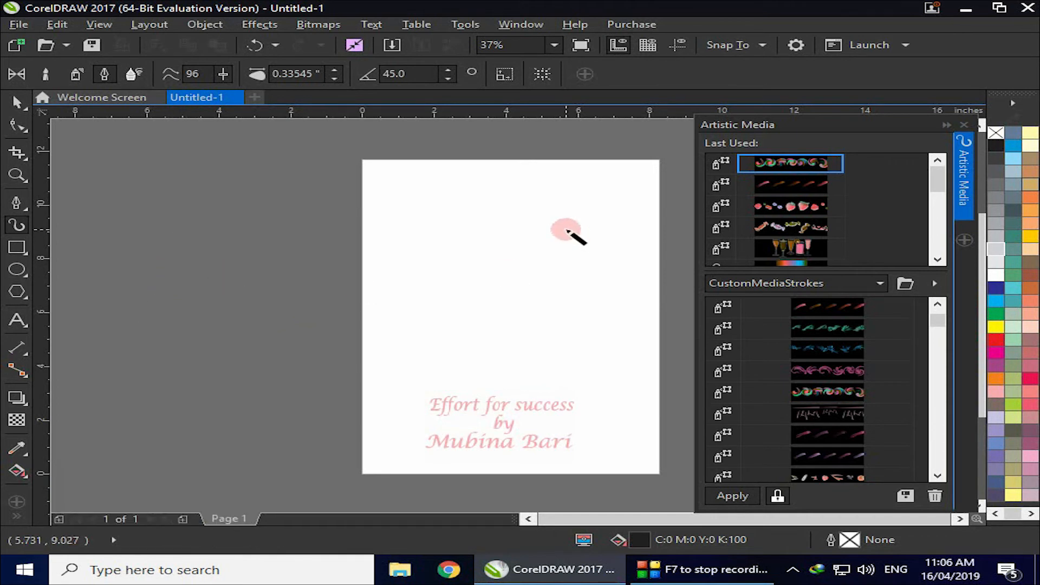
# Draw a long wavy calligraphic line descending leftward across the page, and add short accent marks around it
pyautogui.moveTo(568, 215)
pyautogui.mouseDown()
pyautogui.moveTo(476, 266)
pyautogui.moveTo(351, 363)
pyautogui.moveTo(243, 396)
pyautogui.mouseUp()
pyautogui.moveTo(526, 157); pyautogui.dragTo(520, 185)
pyautogui.moveTo(491, 294); pyautogui.dragTo(516, 287)
pyautogui.moveTo(455, 347)
pyautogui.mouseDown()
pyautogui.moveTo(464, 354)
pyautogui.moveTo(481, 336)
pyautogui.mouseUp()
pyautogui.moveTo(481, 357); pyautogui.dragTo(495, 362)
pyautogui.moveTo(522, 143); pyautogui.dragTo(521, 153)
pyautogui.moveTo(532, 273); pyautogui.dragTo(546, 283)
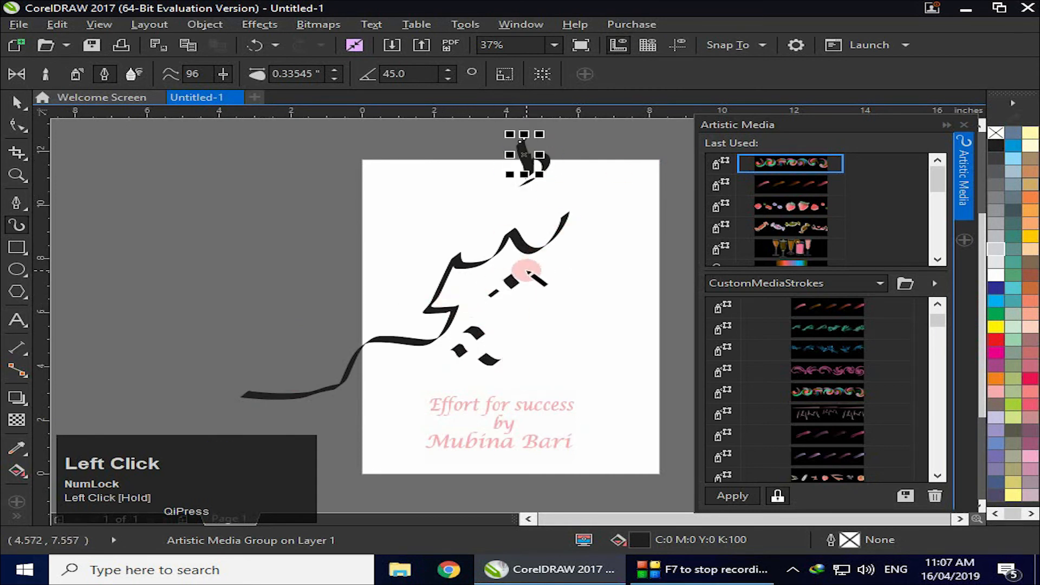
# Draw a looped curl, a thin slanted stroke and a hooked vertical calligraphic stroke on the page, and delete them
pyautogui.moveTo(445, 229)
pyautogui.mouseDown()
pyautogui.moveTo(506, 358)
pyautogui.moveTo(482, 308)
pyautogui.moveTo(456, 330)
pyautogui.mouseUp()
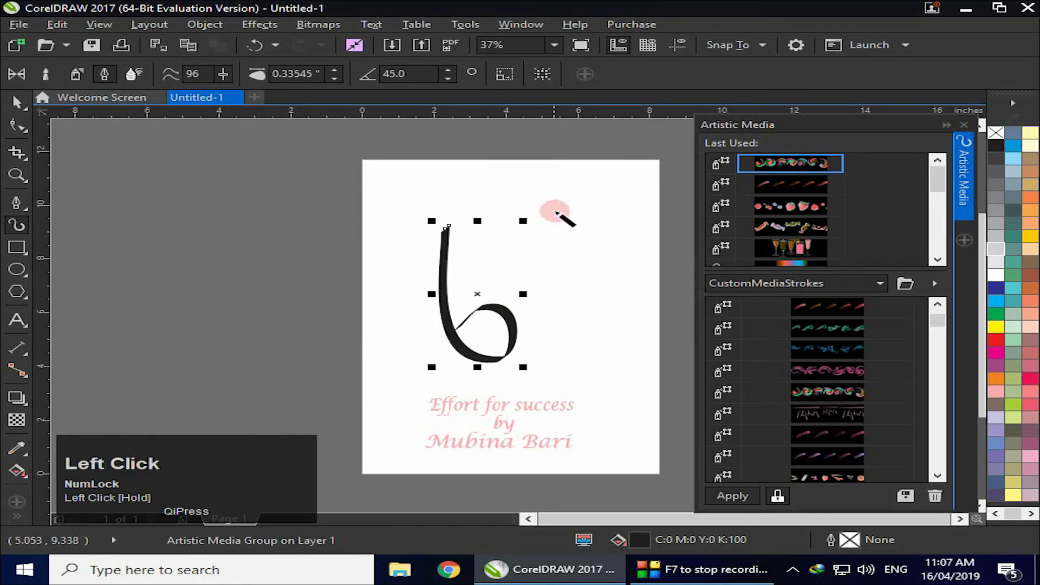
pyautogui.moveTo(558, 210); pyautogui.dragTo(453, 304)
pyautogui.moveTo(416, 199)
pyautogui.mouseDown()
pyautogui.moveTo(446, 200)
pyautogui.moveTo(374, 231)
pyautogui.moveTo(384, 377)
pyautogui.mouseUp()
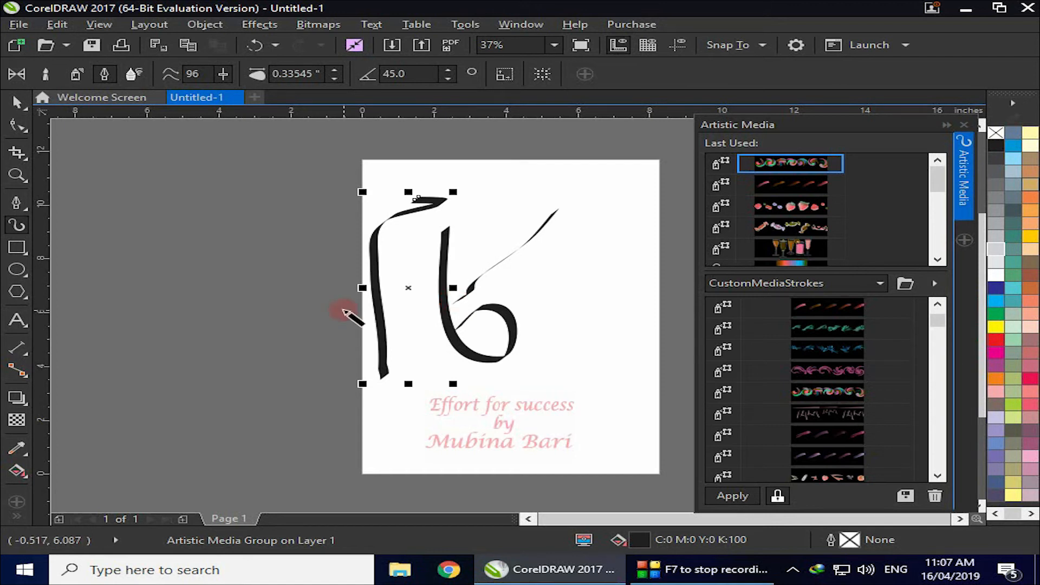
pyautogui.press('Delete')
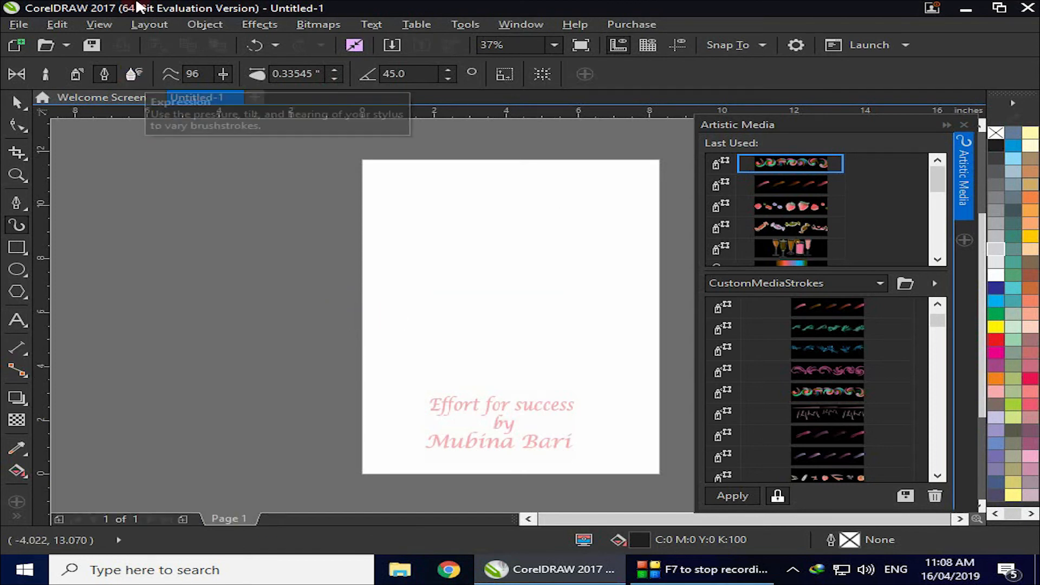
# Switch to Expression mode, draw a slanted stroke, set the stroke width to 0.40545 inches and draw another along the page's left side
pyautogui.click(134, 75)
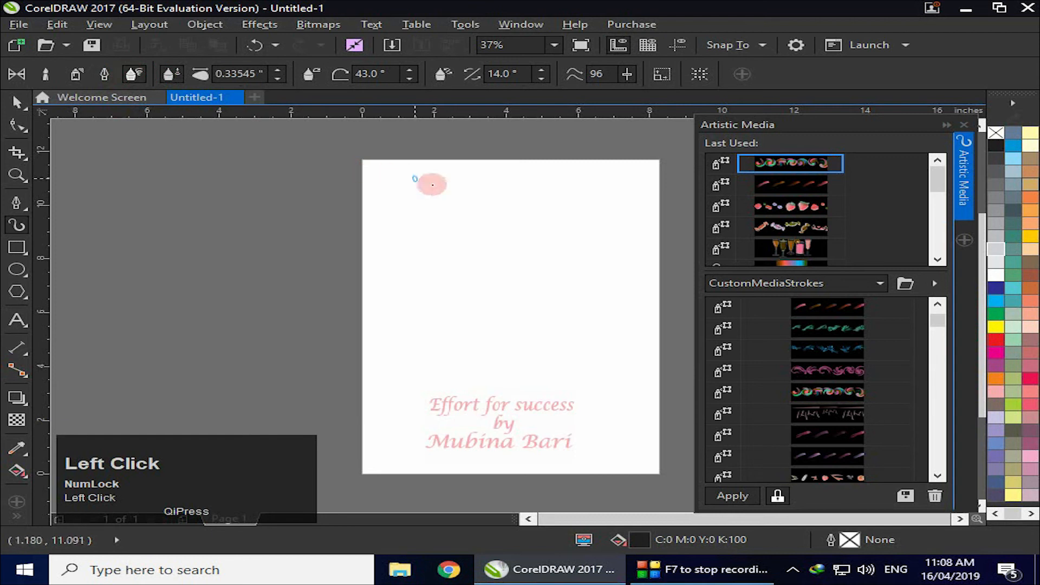
pyautogui.moveTo(460, 197); pyautogui.dragTo(518, 306)
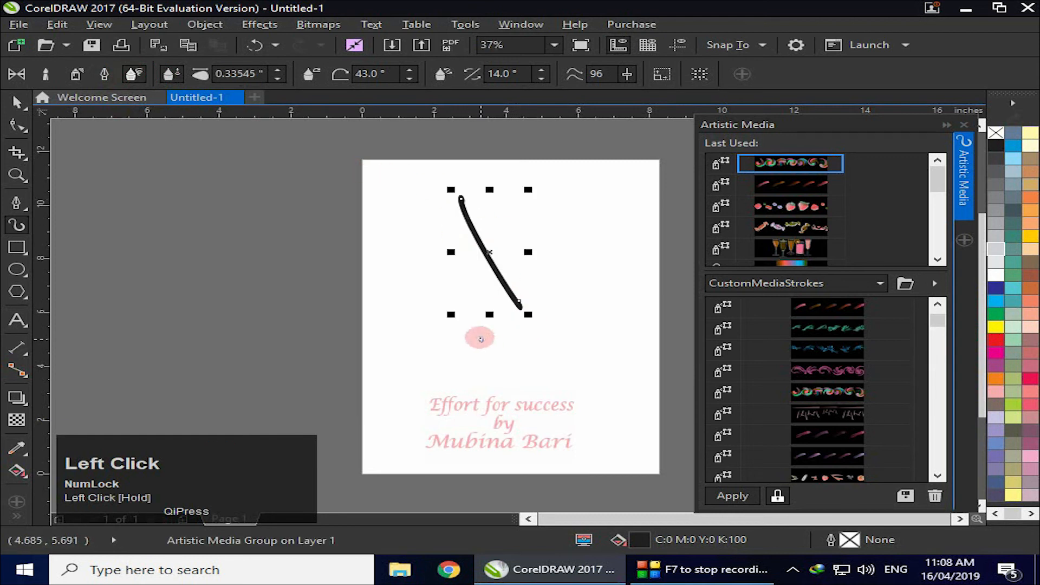
pyautogui.click(230, 74)
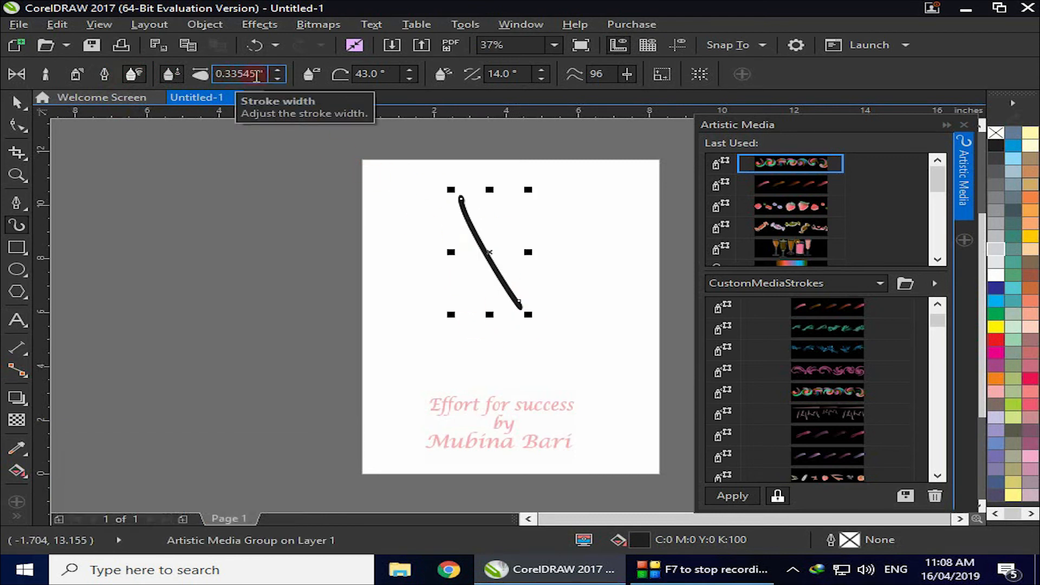
pyautogui.click(279, 75)
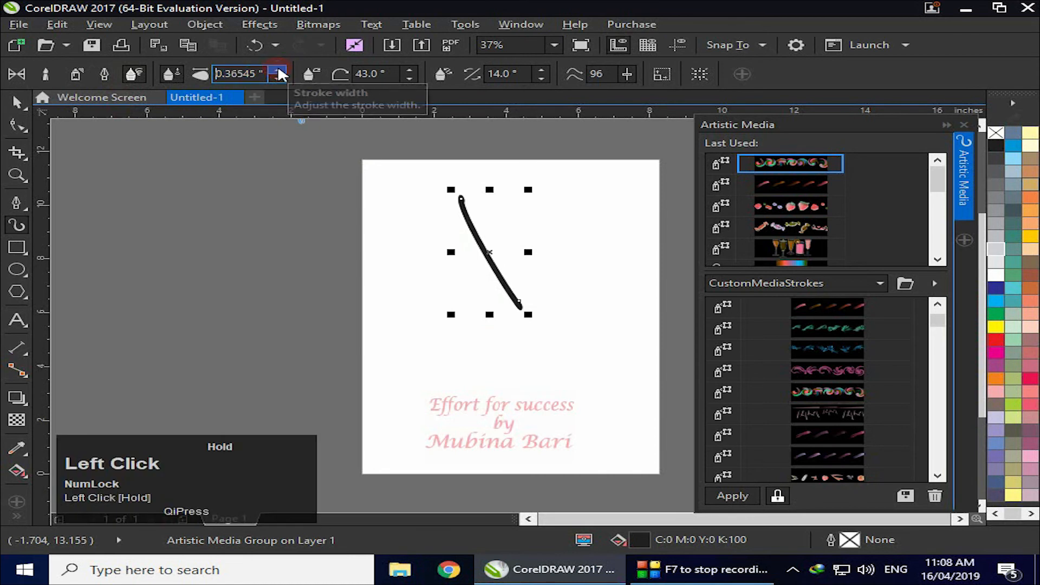
pyautogui.moveTo(367, 189); pyautogui.dragTo(417, 349)
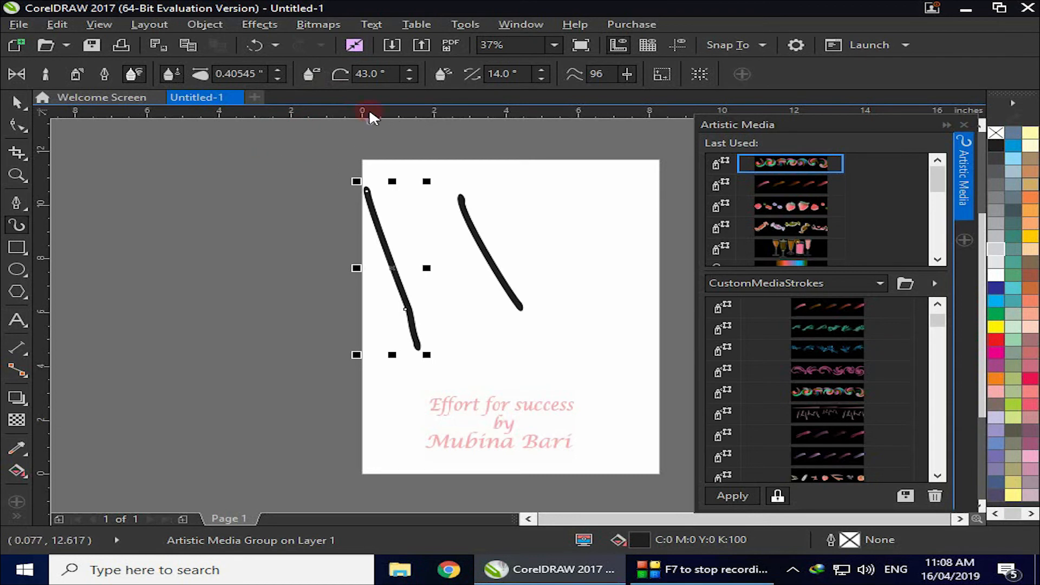
# Set the Expression tilt angle to 63 degrees and go over the bearing, scale stroke with object and bounding box options
pyautogui.click(410, 72)
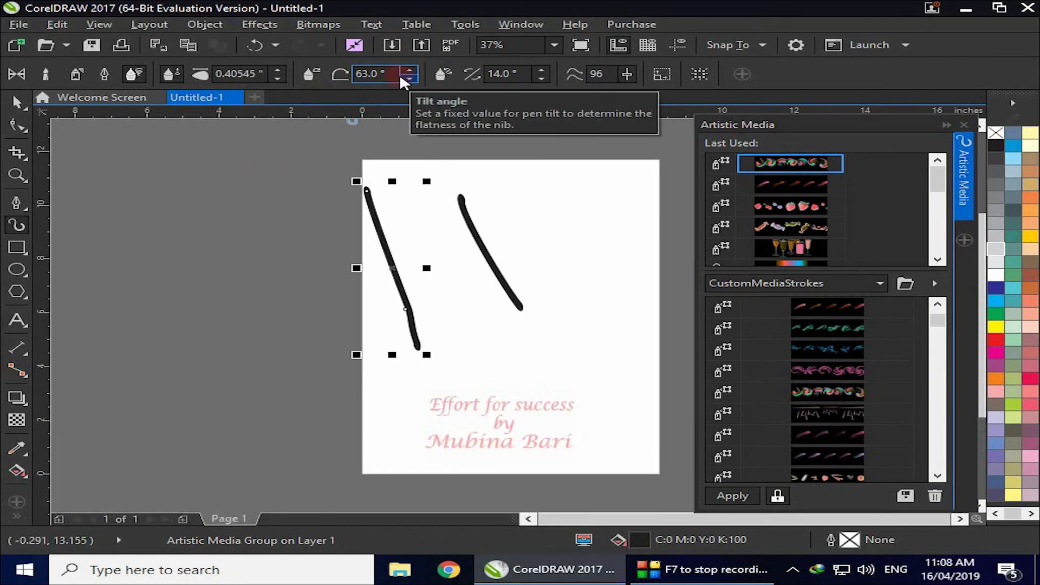
pyautogui.click(444, 78)
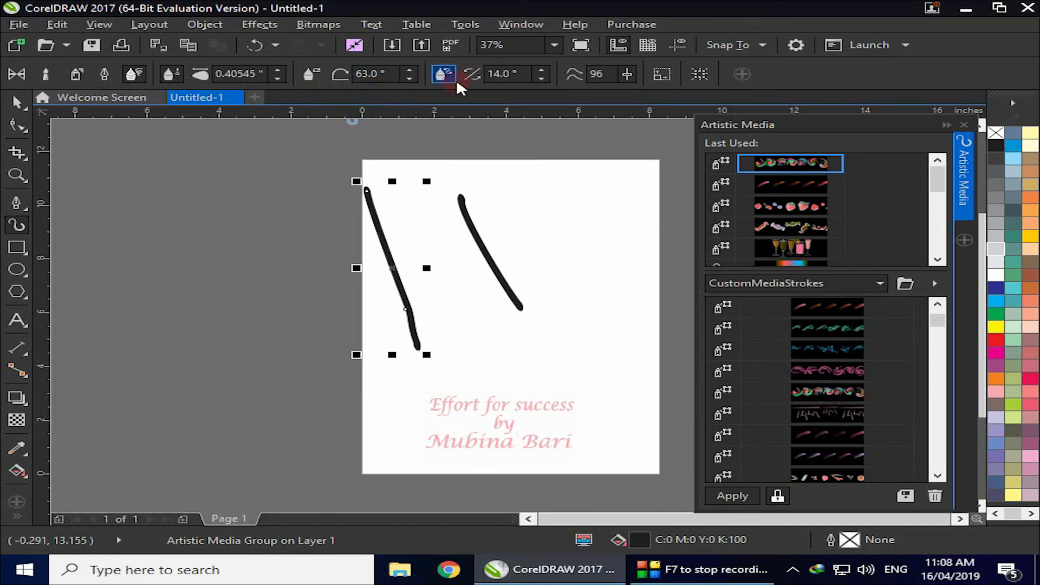
pyautogui.click(472, 77)
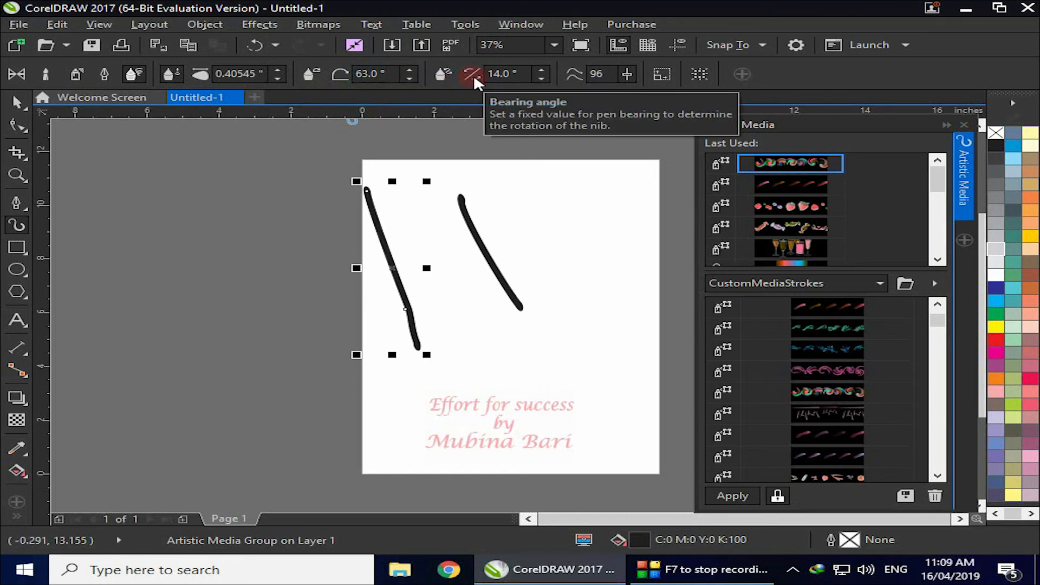
pyautogui.click(670, 78)
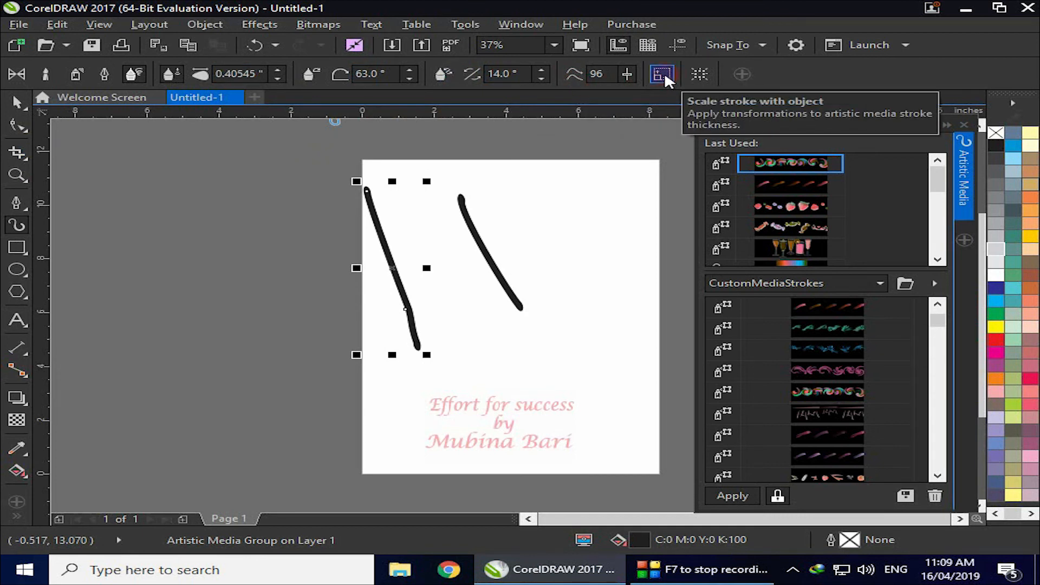
pyautogui.click(699, 75)
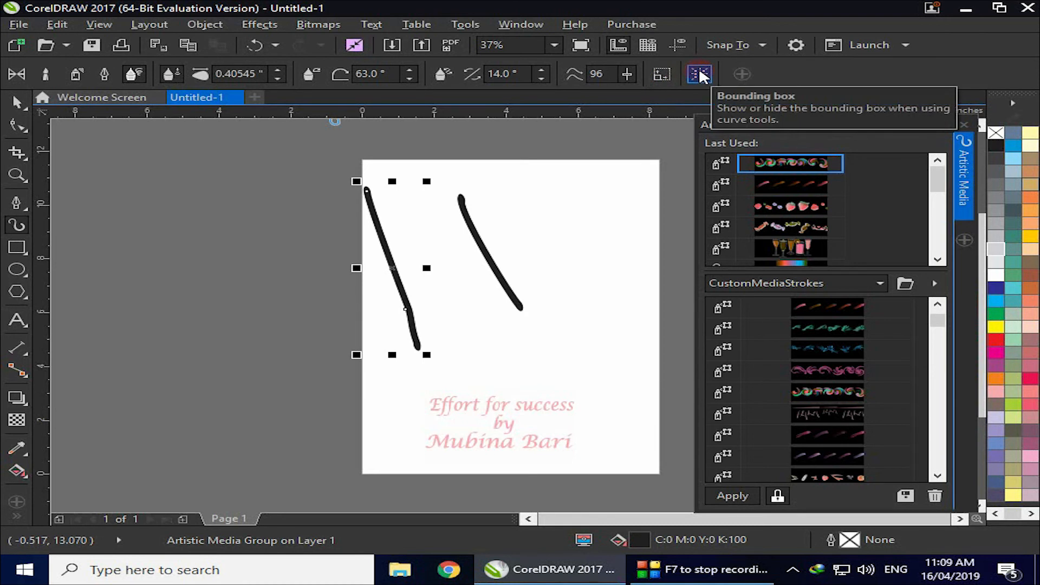
pyautogui.click(201, 249)
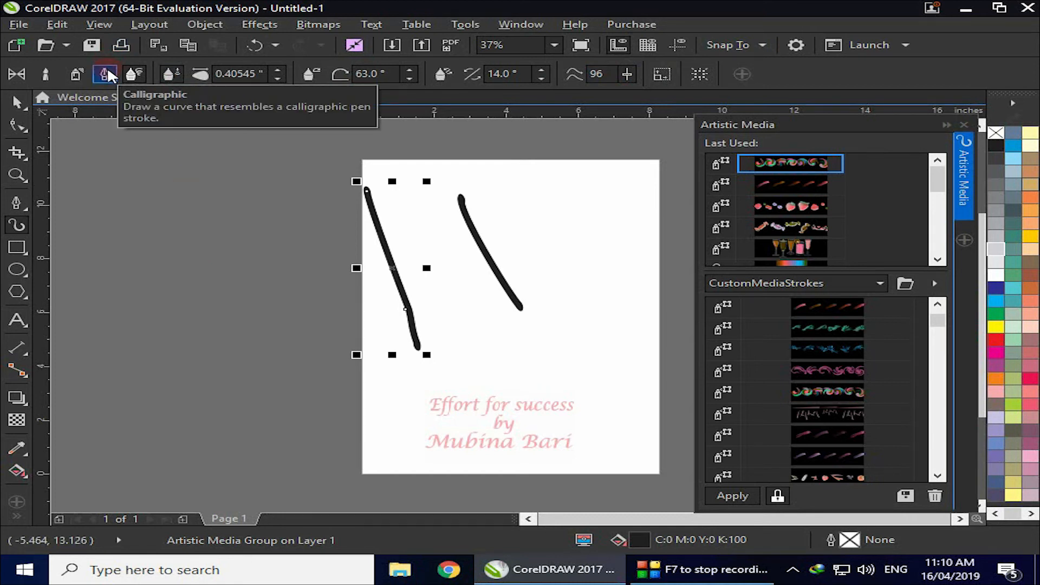
pyautogui.click(175, 193)
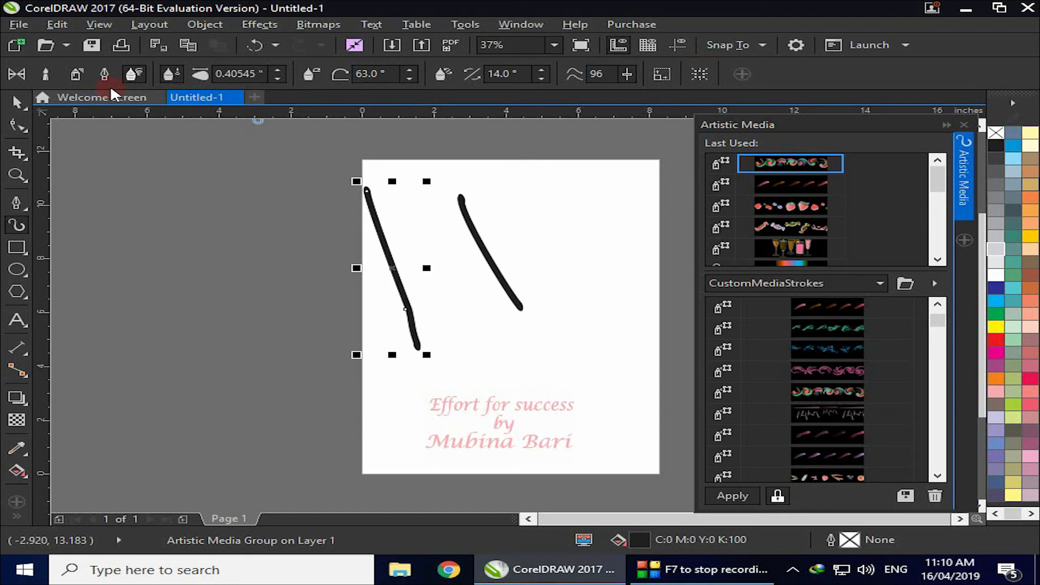
# Delete both expression strokes from the page and switch Artistic Media to Preset mode
pyautogui.press('Delete')
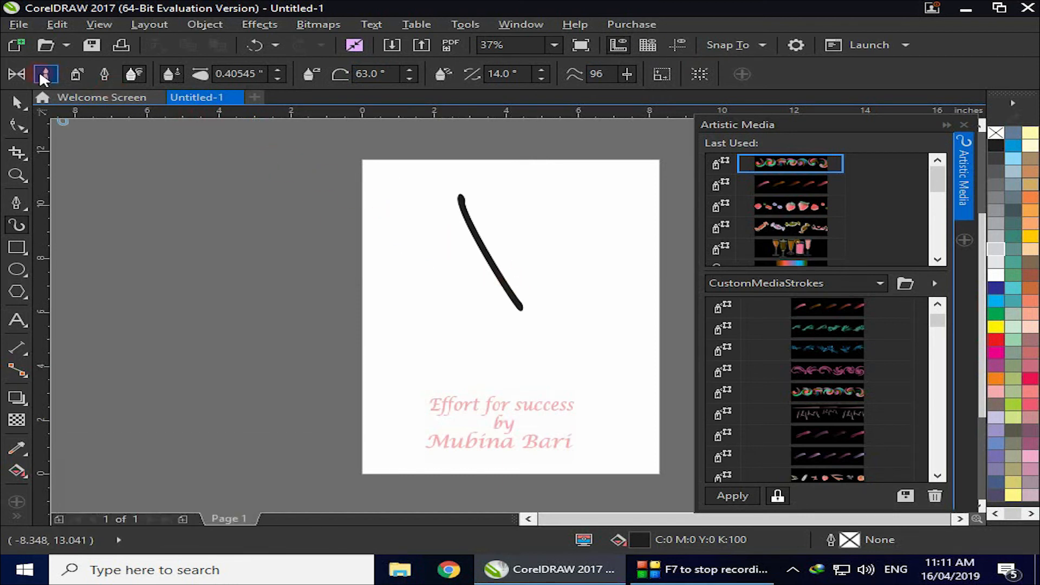
pyautogui.click(16, 75)
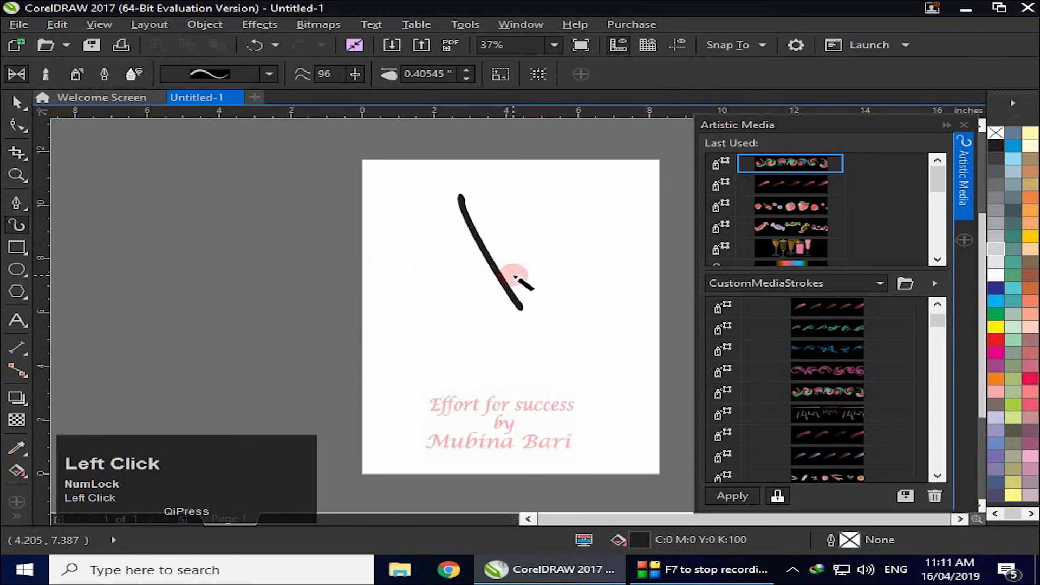
pyautogui.press('Delete')
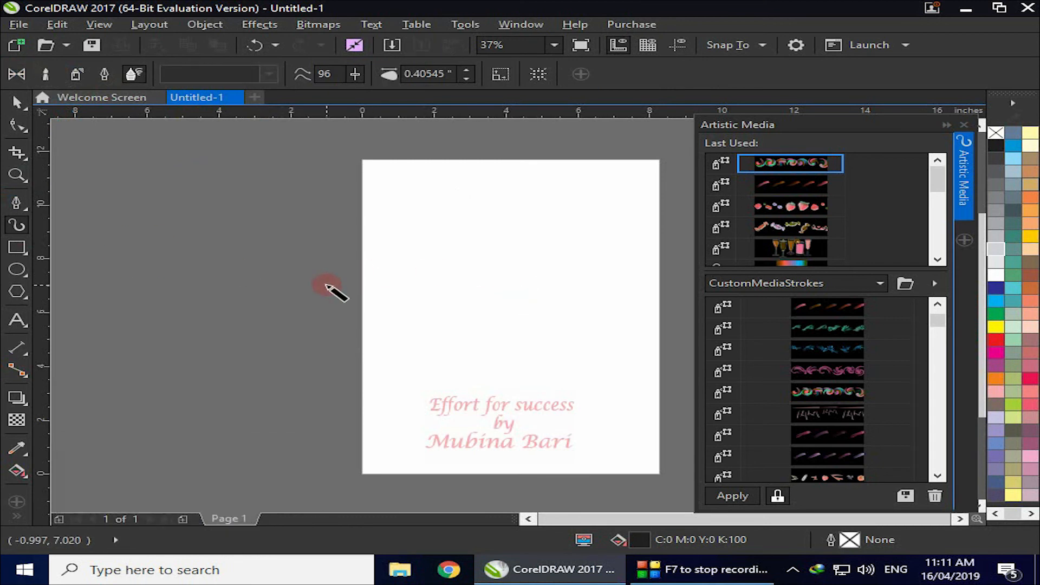
# Draw the left half of a heart with the Pen tool, about 2.4 inches wide and 4.8 inches high
pyautogui.click(22, 206)
pyautogui.click(72, 250)
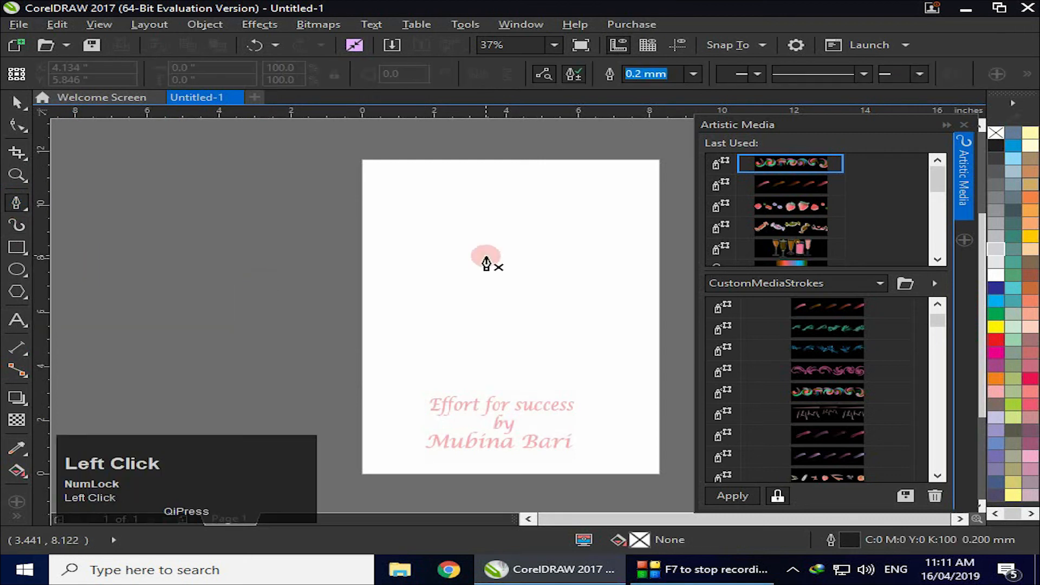
pyautogui.moveTo(483, 257); pyautogui.dragTo(474, 241)
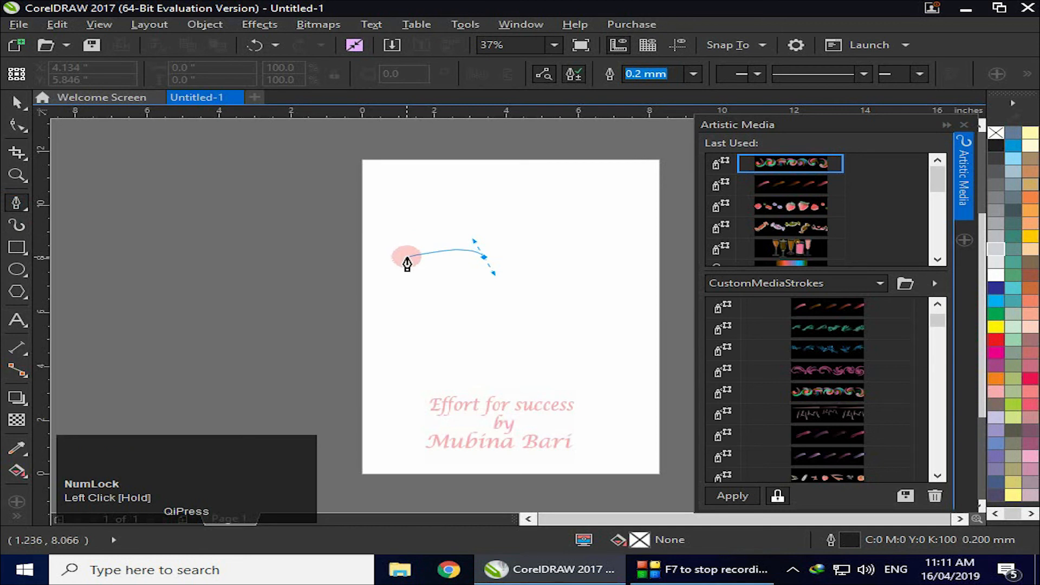
pyautogui.moveTo(401, 233); pyautogui.dragTo(383, 277)
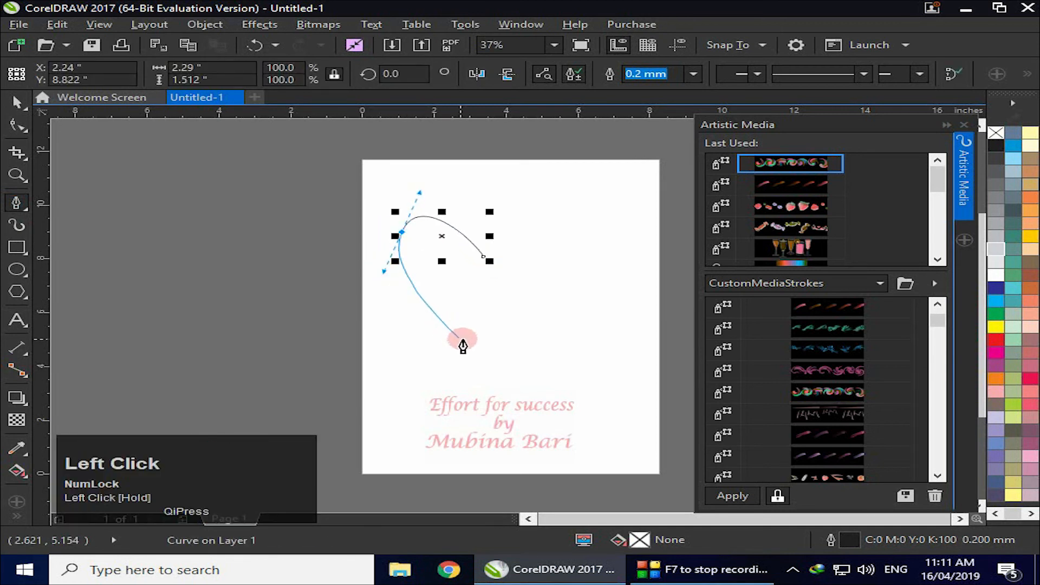
pyautogui.click(484, 346)
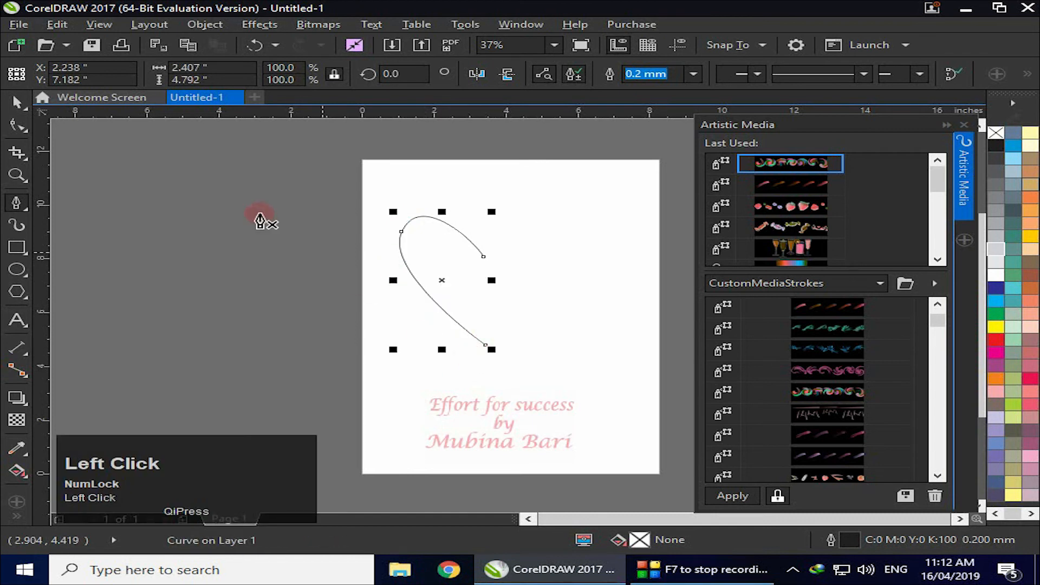
# Mirror a copy of the half-heart curve horizontally to form the right half, and align it with the original
pyautogui.click(20, 105)
pyautogui.moveTo(393, 280); pyautogui.dragTo(563, 300)
pyautogui.rightClick(563, 300)
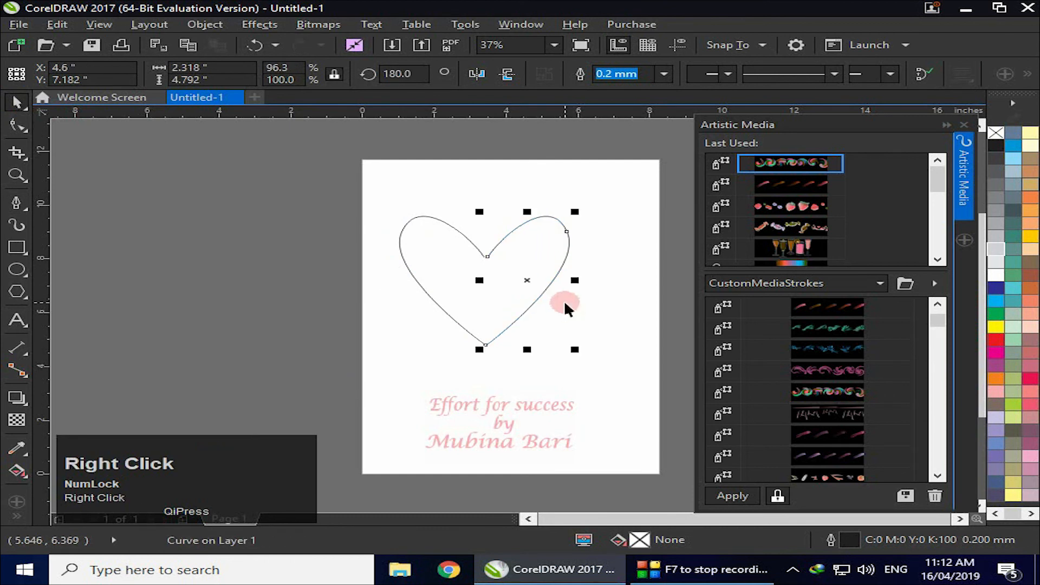
pyautogui.click(397, 327)
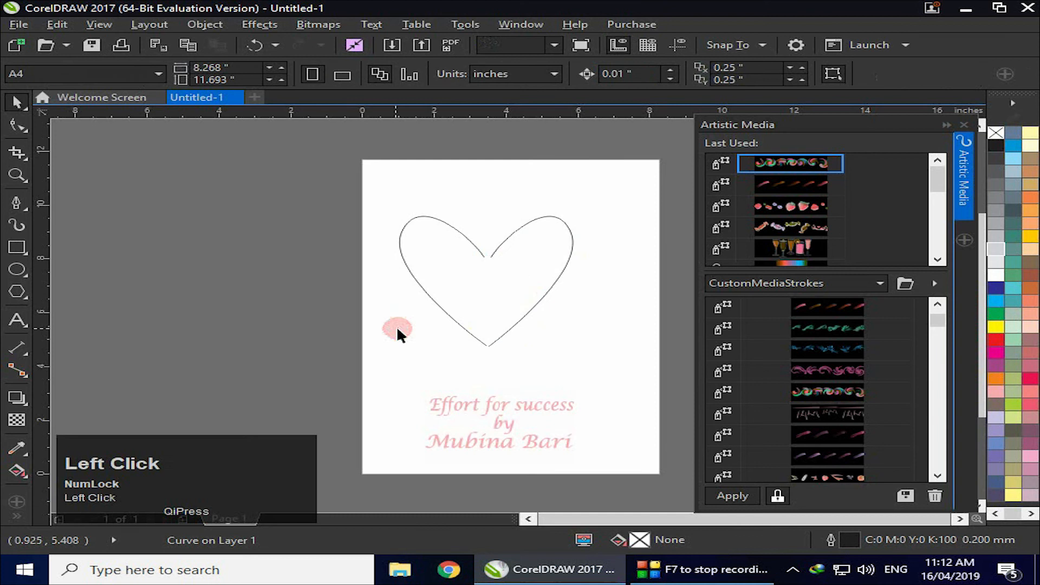
pyautogui.click(560, 274)
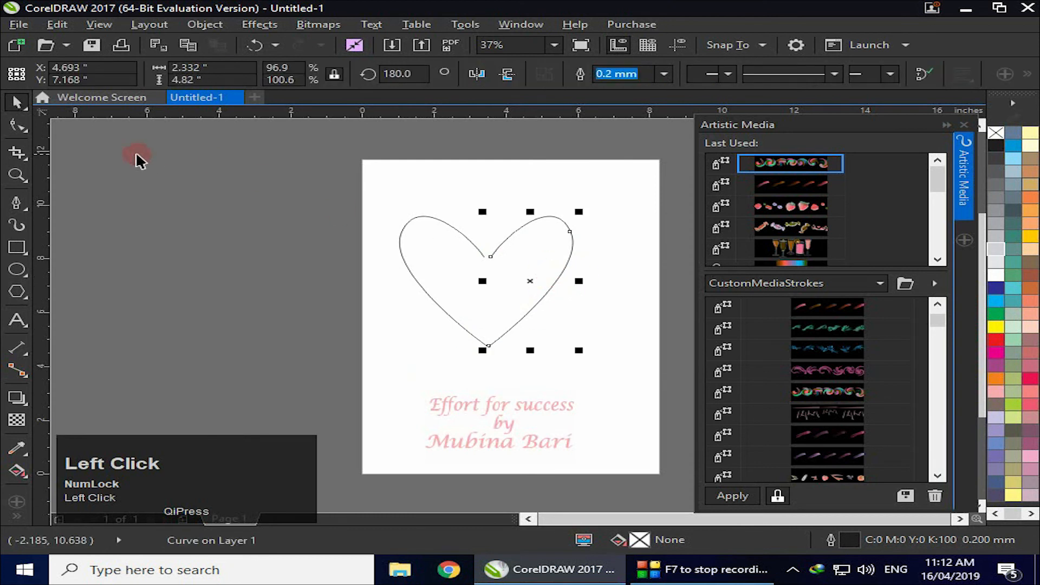
# With the Shape tool, extend the right half-heart's bottom end down past the tip and raise the left half's inner top end
pyautogui.click(20, 122)
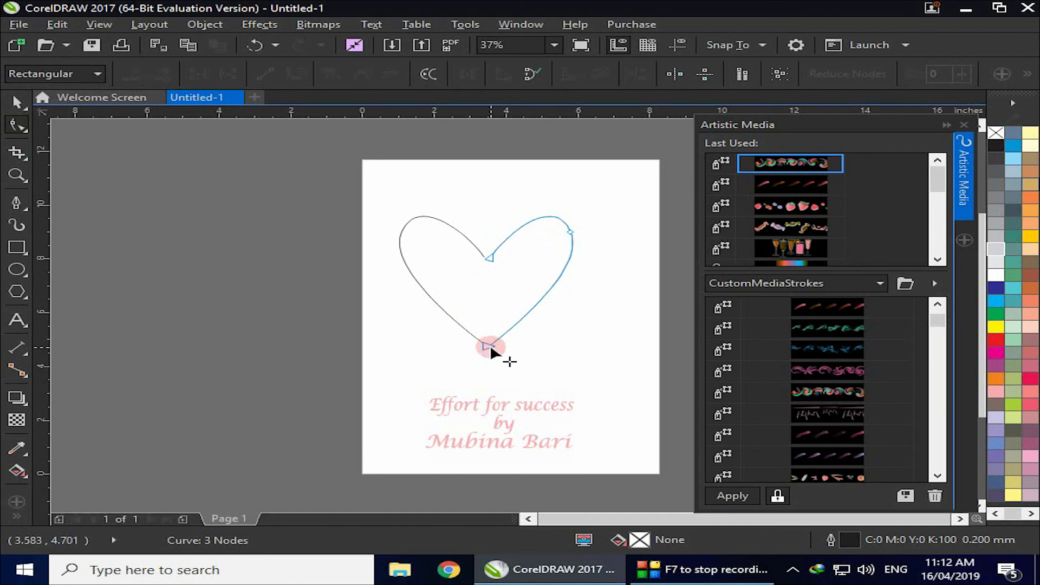
pyautogui.moveTo(491, 348); pyautogui.dragTo(460, 375)
pyautogui.click(408, 225)
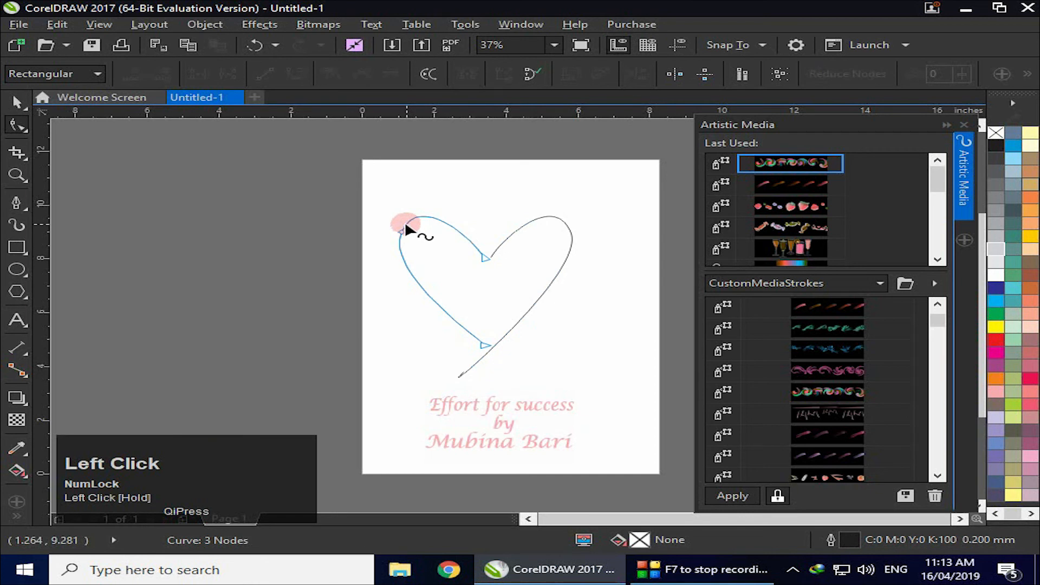
pyautogui.click(485, 257)
pyautogui.moveTo(485, 257); pyautogui.dragTo(494, 228)
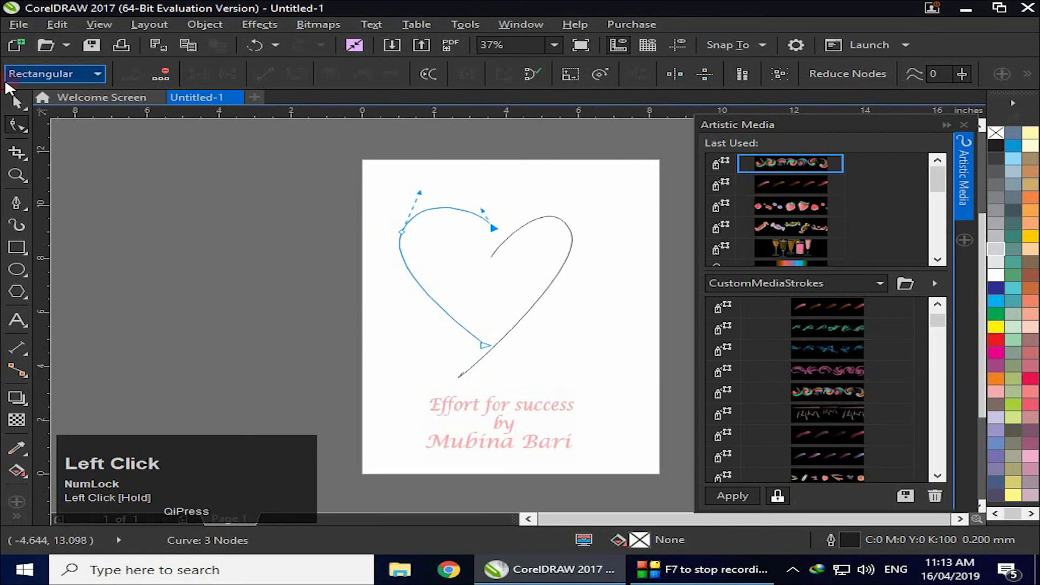
# Apply the first preset Artistic Media stroke in the CustomMediaStrokes list to both heart curves
pyautogui.click(16, 102)
pyautogui.moveTo(363, 180); pyautogui.dragTo(594, 412)
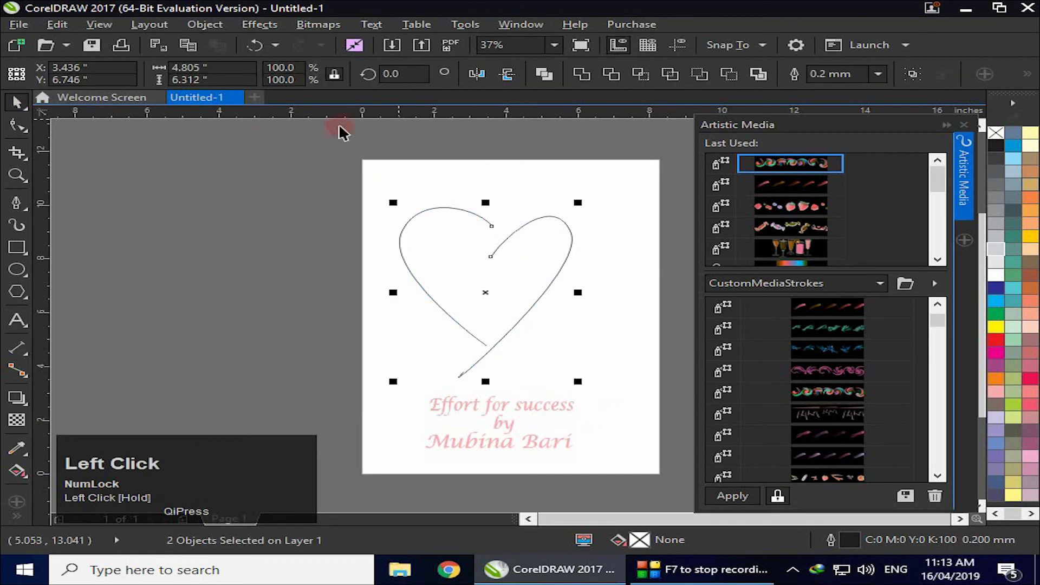
pyautogui.click(18, 228)
pyautogui.click(757, 377)
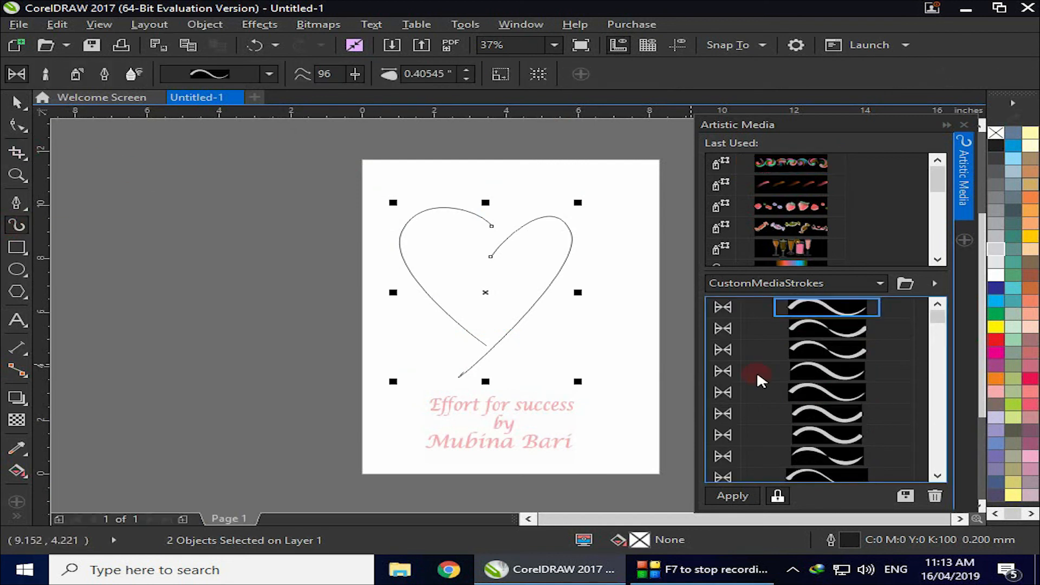
pyautogui.click(828, 310)
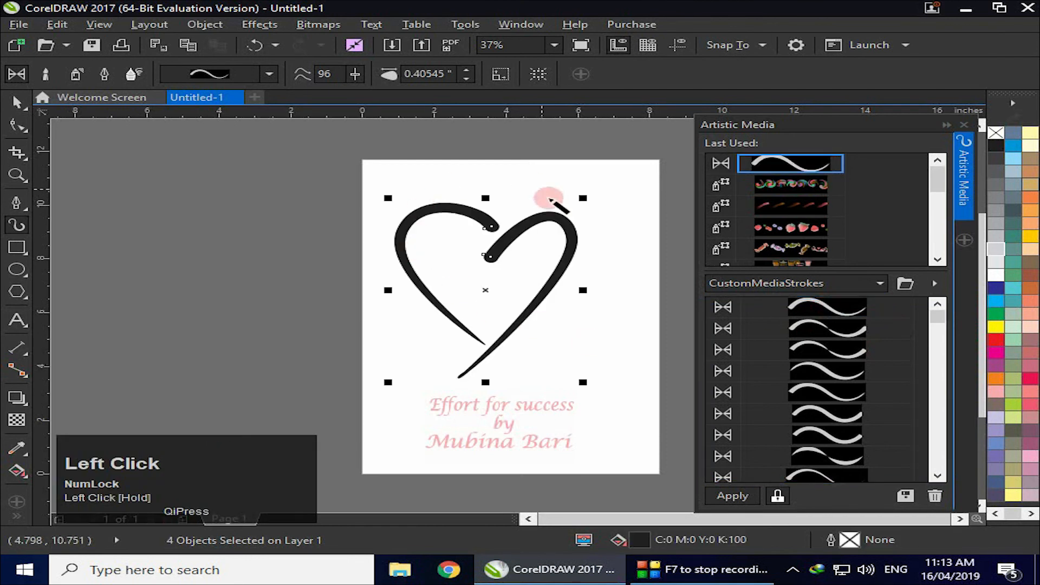
# Fill the heart strokes with red (C:0 M:100 Y:100 K:0) and deselect them
pyautogui.click(14, 105)
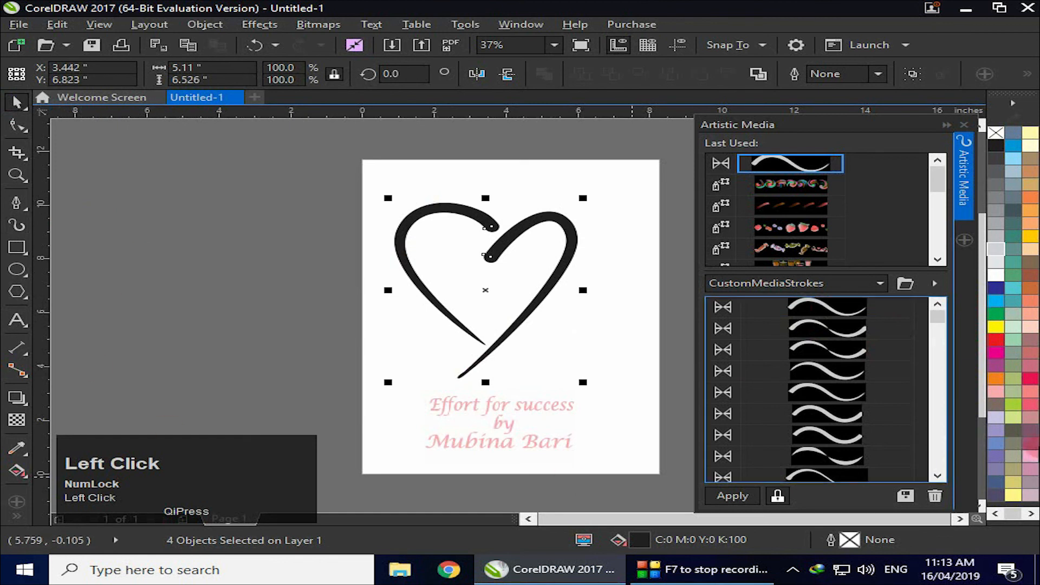
pyautogui.click(997, 340)
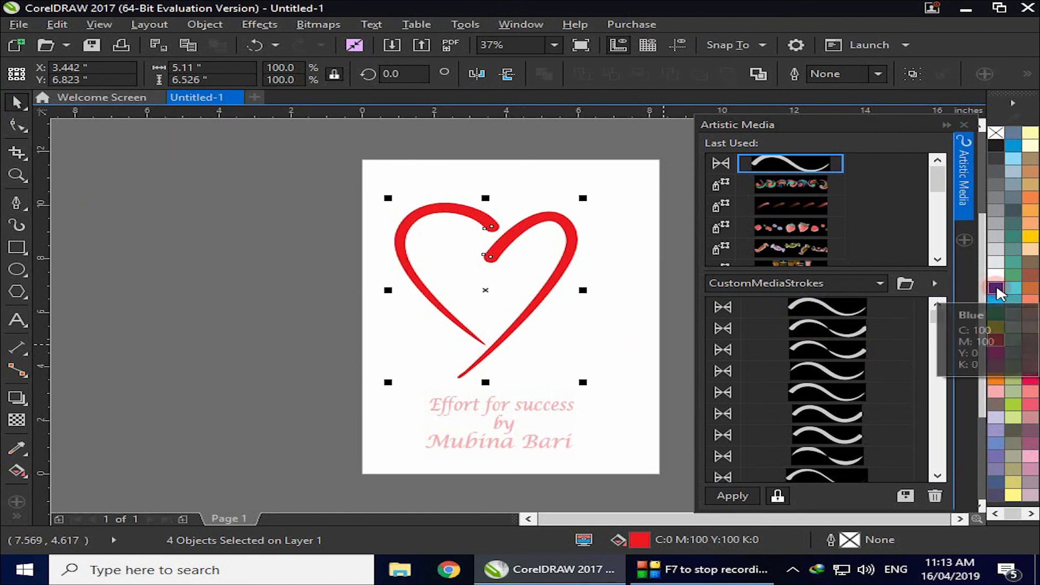
pyautogui.click(366, 340)
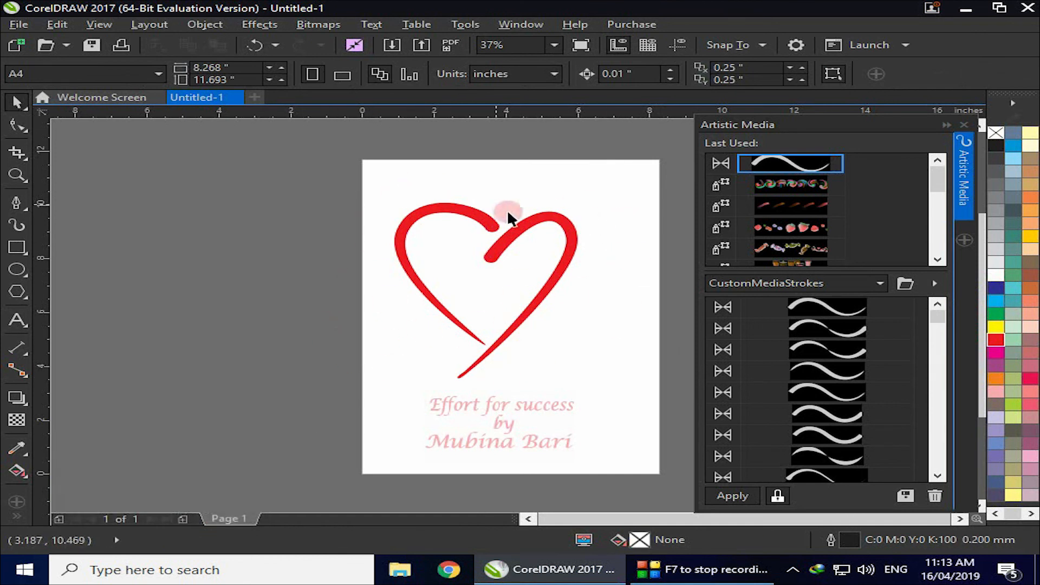
pyautogui.click(93, 209)
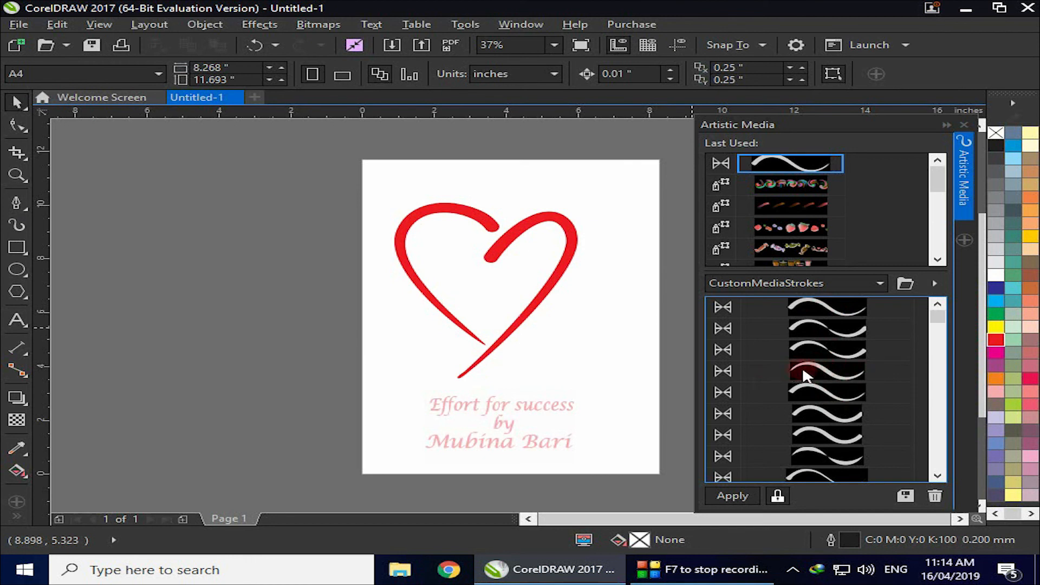
# Using another preset brush stroke, draw a cup's rim, handle and body beside the page, the rim about 3.4 by 2.2 inches
pyautogui.click(827, 364)
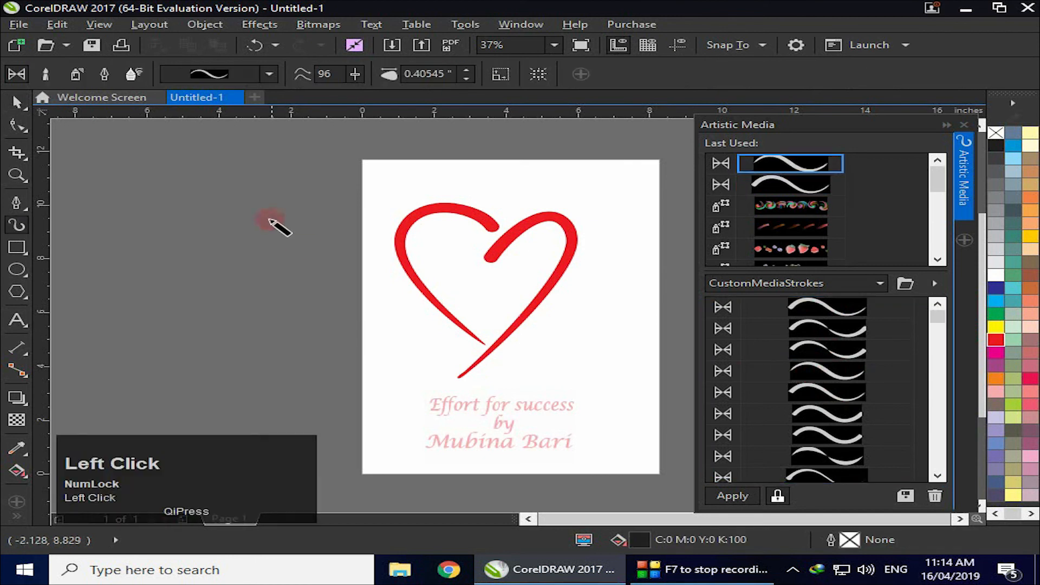
pyautogui.moveTo(125, 205)
pyautogui.mouseDown()
pyautogui.moveTo(214, 203)
pyautogui.moveTo(225, 231)
pyautogui.moveTo(155, 260)
pyautogui.moveTo(102, 253)
pyautogui.mouseUp()
pyautogui.moveTo(251, 254)
pyautogui.mouseDown()
pyautogui.moveTo(272, 213)
pyautogui.moveTo(292, 215)
pyautogui.moveTo(304, 244)
pyautogui.moveTo(292, 280)
pyautogui.moveTo(248, 325)
pyautogui.mouseUp()
pyautogui.moveTo(96, 280)
pyautogui.mouseDown()
pyautogui.moveTo(86, 311)
pyautogui.moveTo(94, 354)
pyautogui.moveTo(170, 390)
pyautogui.moveTo(214, 385)
pyautogui.moveTo(234, 361)
pyautogui.moveTo(237, 263)
pyautogui.mouseUp()
# Reshape the cup's rim stroke around its right bend with the Shape tool and delete the node on its lower curve
pyautogui.click(27, 100)
pyautogui.click(204, 255)
pyautogui.click(111, 214)
pyautogui.click(11, 193)
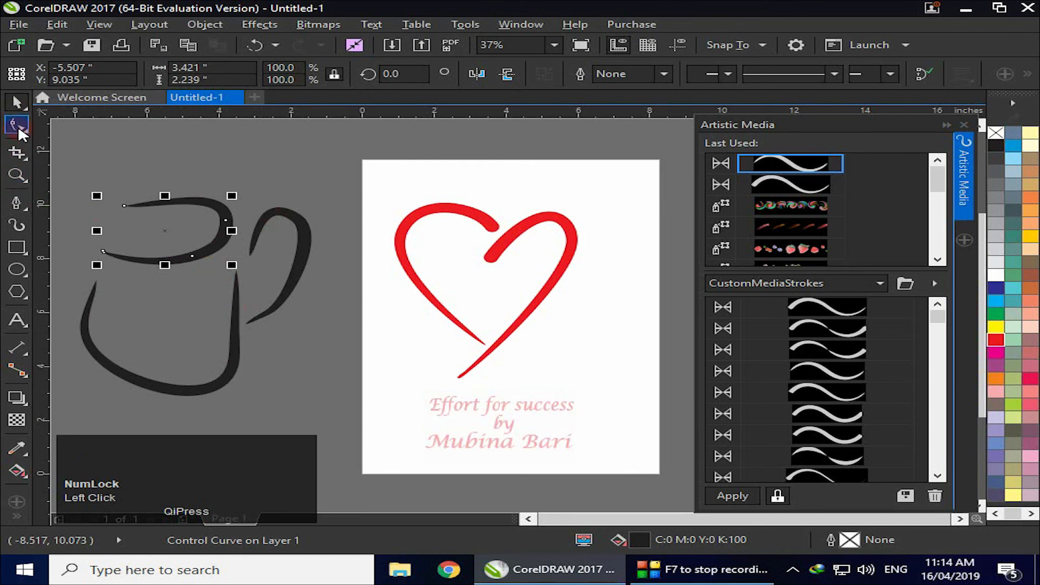
pyautogui.click(226, 222)
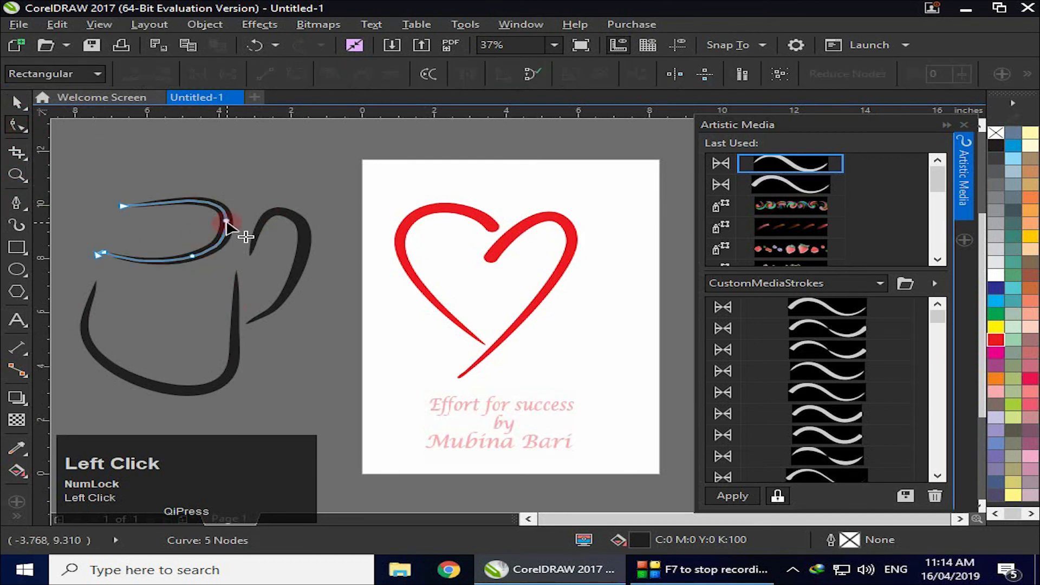
pyautogui.click(200, 204)
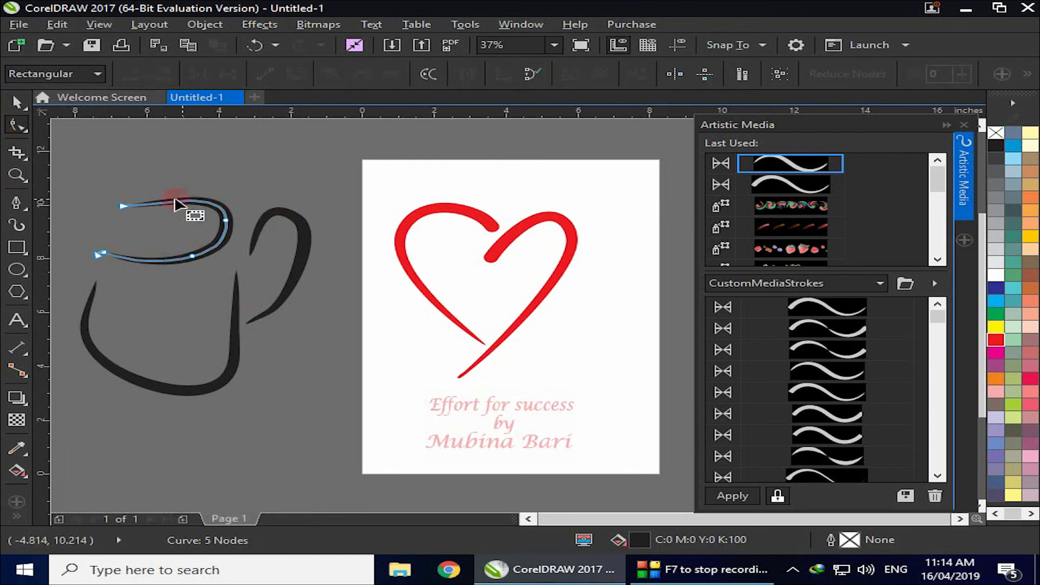
pyautogui.click(209, 252)
pyautogui.click(196, 255)
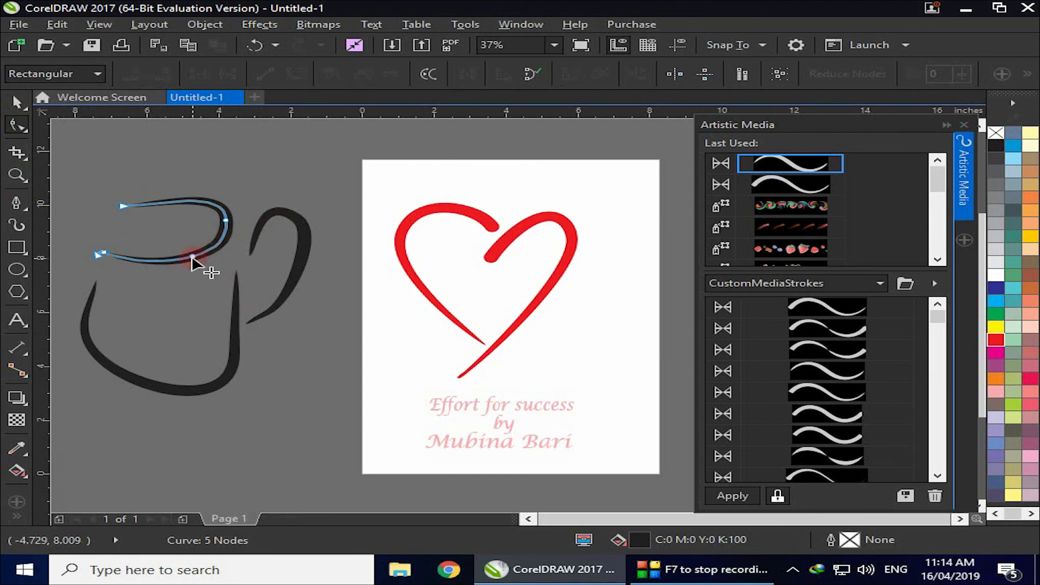
pyautogui.click(226, 220)
pyautogui.moveTo(226, 188); pyautogui.dragTo(224, 184)
pyautogui.click(193, 256)
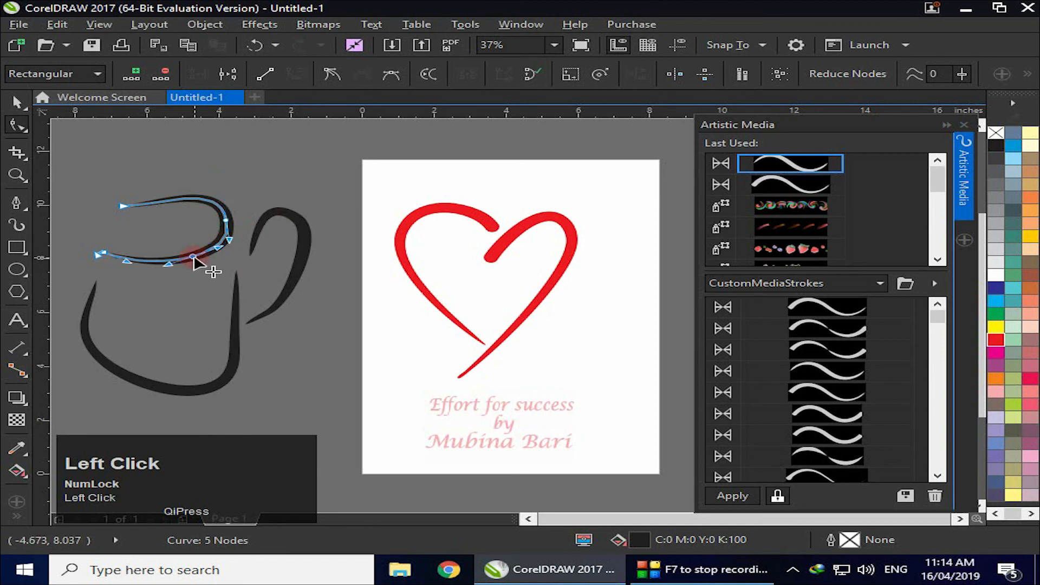
pyautogui.click(161, 69)
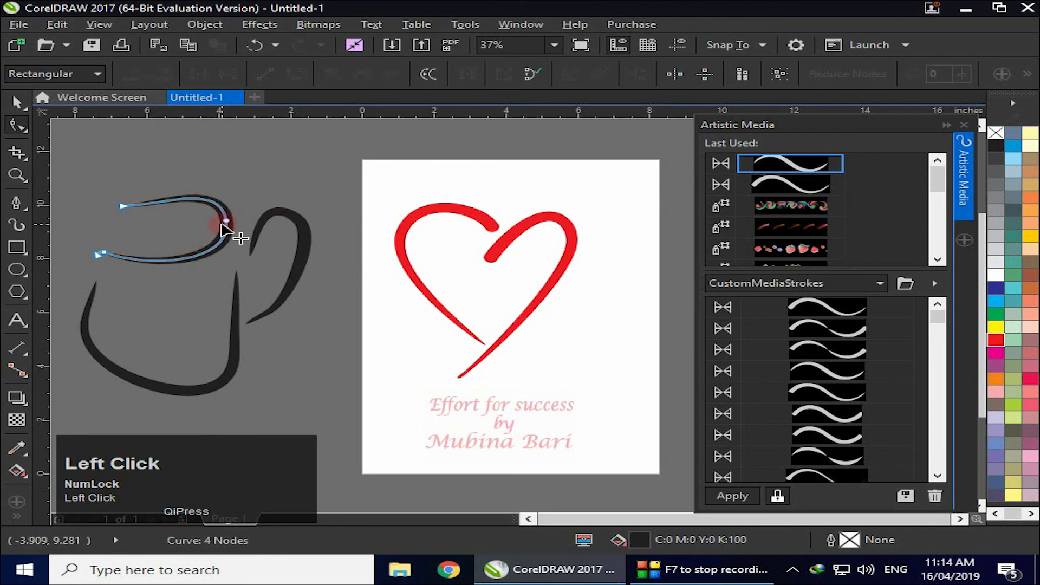
# Delete the node near the lower end of the cup's handle stroke to smooth its curve
pyautogui.click(302, 268)
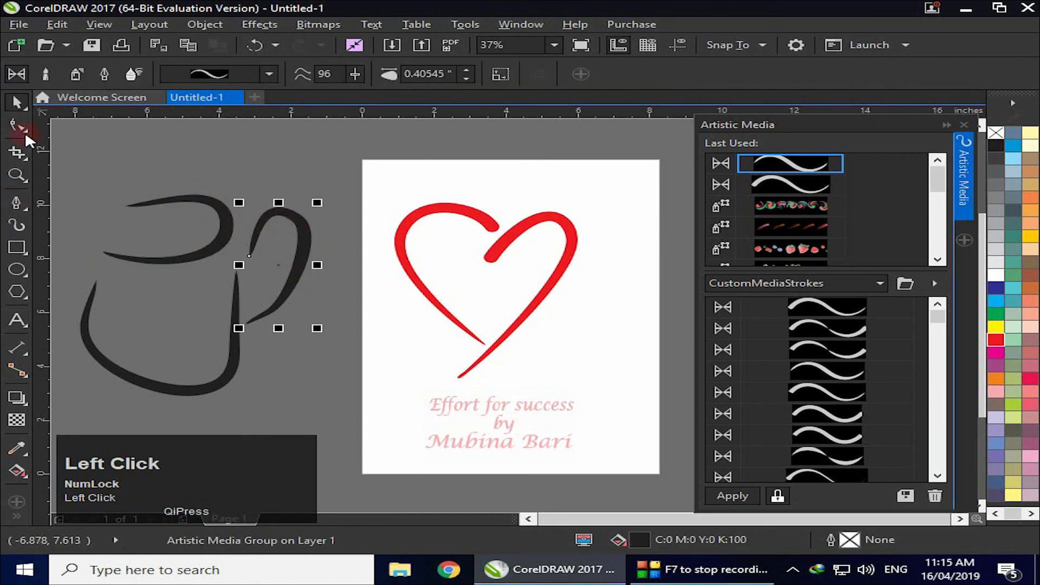
pyautogui.press('F10')
pyautogui.click(136, 189)
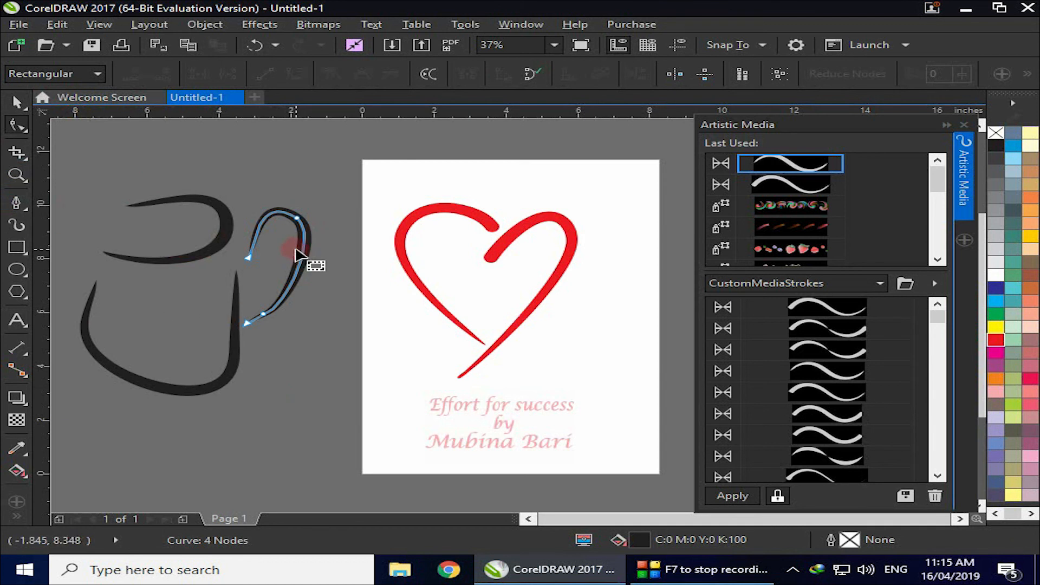
pyautogui.click(264, 315)
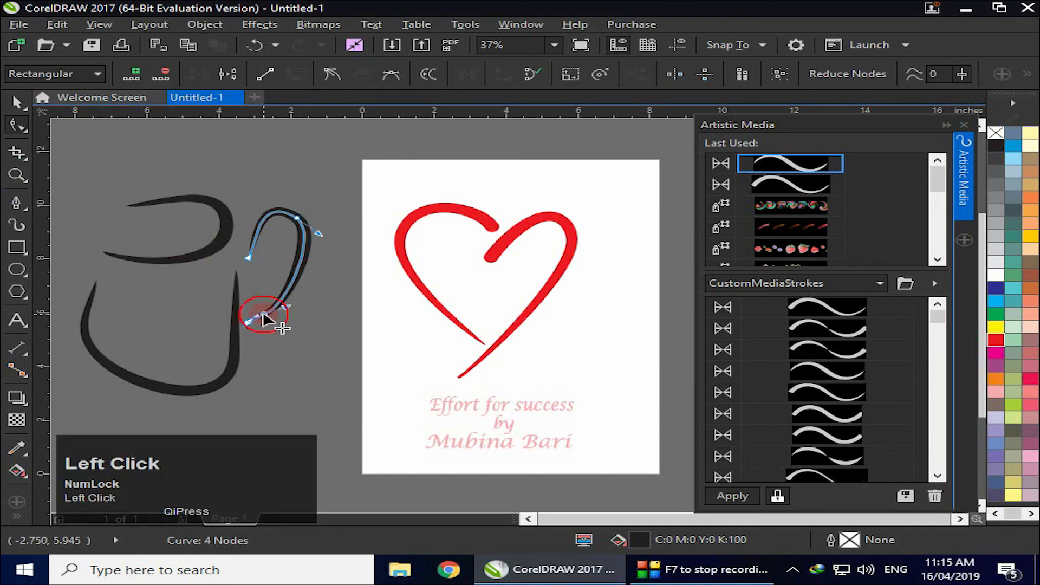
pyautogui.click(172, 72)
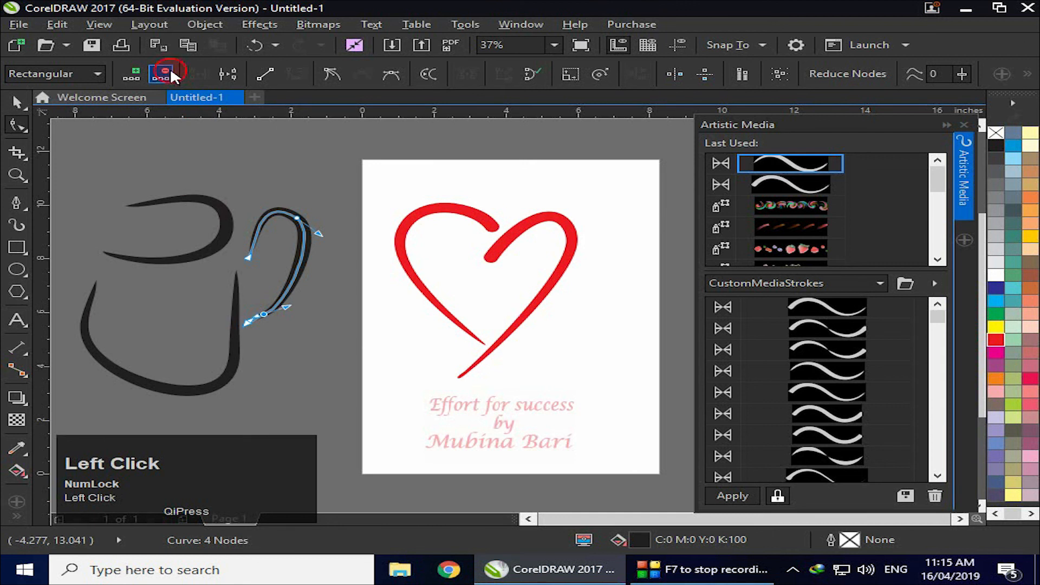
pyautogui.click(170, 68)
pyautogui.click(285, 214)
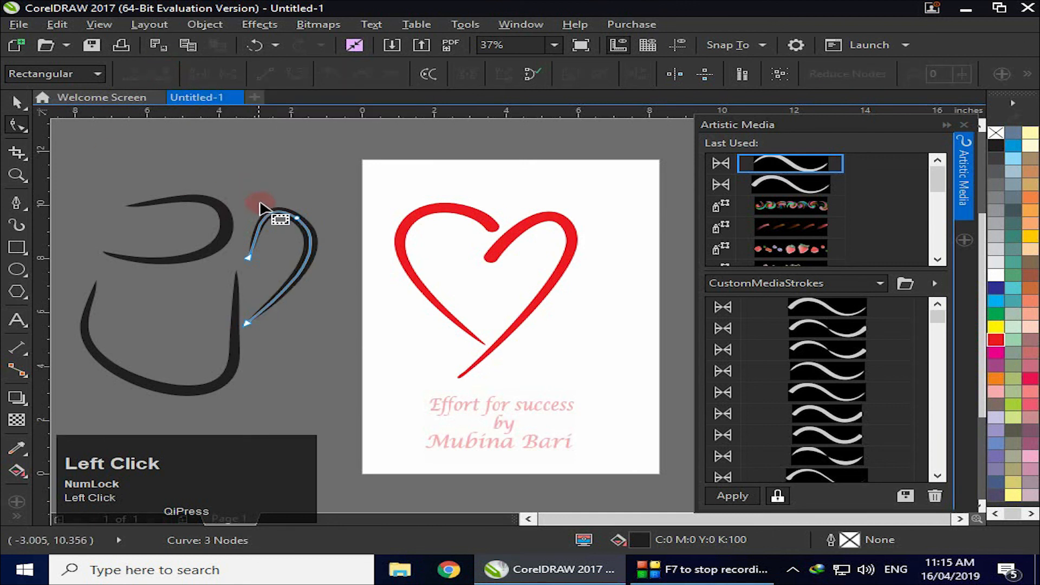
# Move the handle stroke's upper node slightly outward and adjust its control handle to refine the bend
pyautogui.click(300, 220)
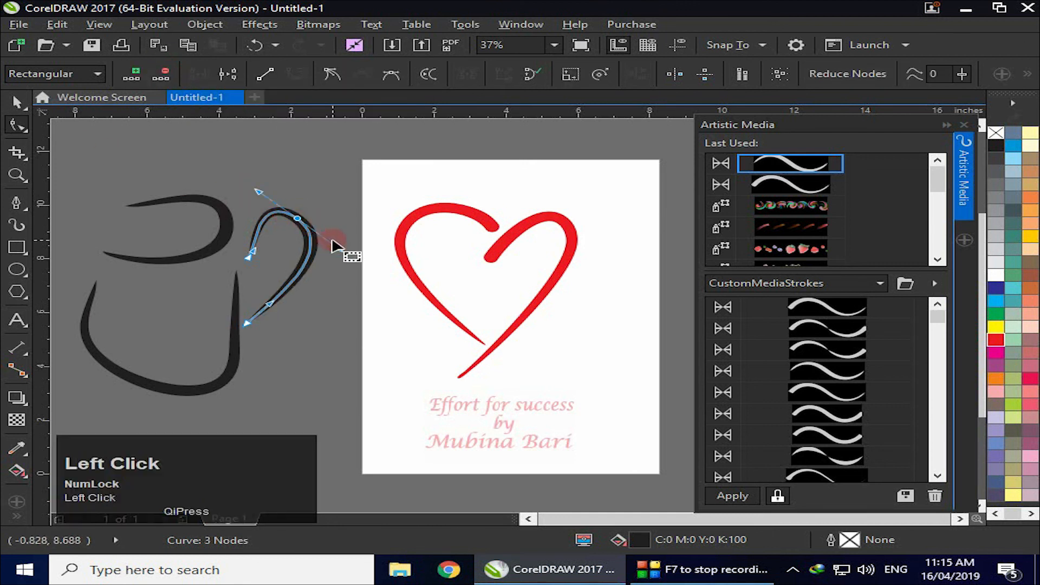
pyautogui.moveTo(297, 218); pyautogui.dragTo(301, 215)
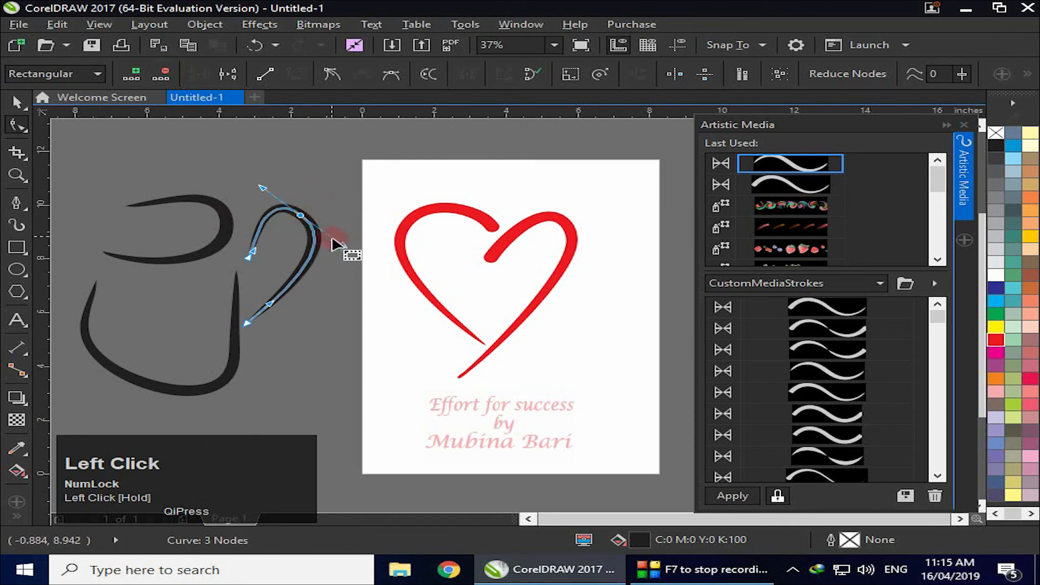
pyautogui.moveTo(344, 244); pyautogui.dragTo(346, 239)
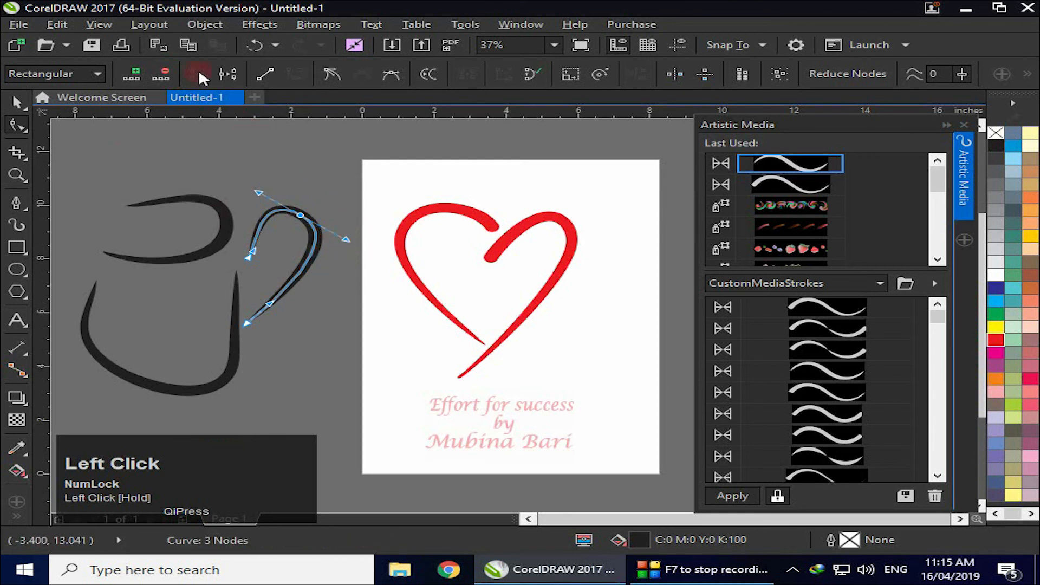
# Try deleting the upper node of the cup's handle stroke, and undo the deletion
pyautogui.click(165, 74)
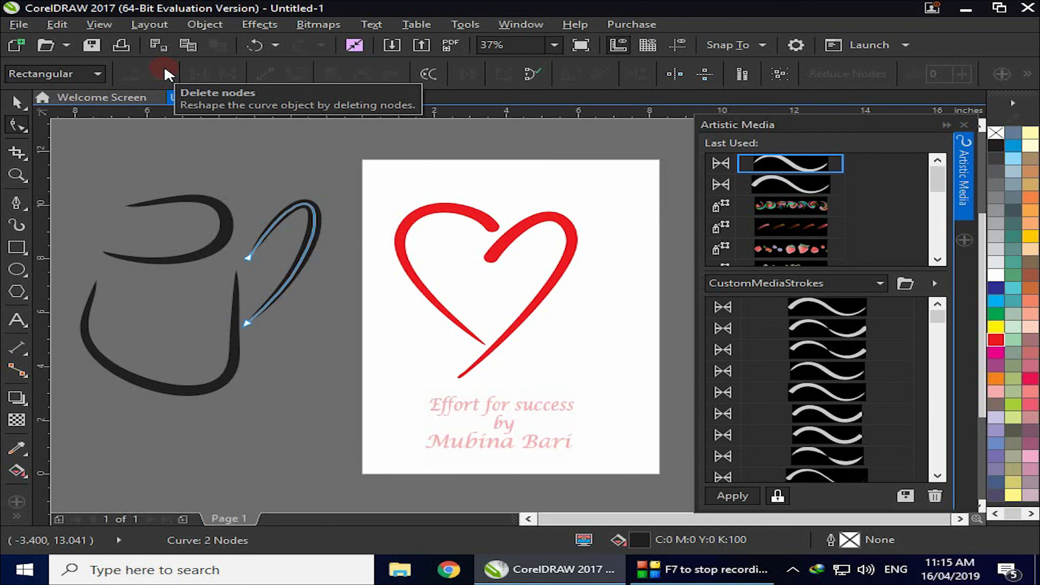
pyautogui.hotkey('ctrl', 'z')
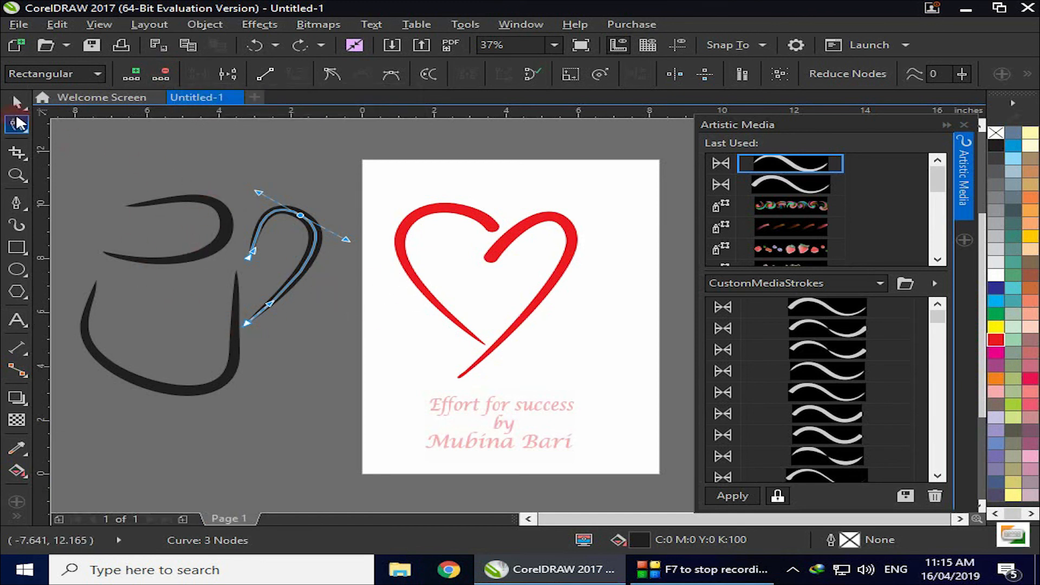
pyautogui.click(13, 162)
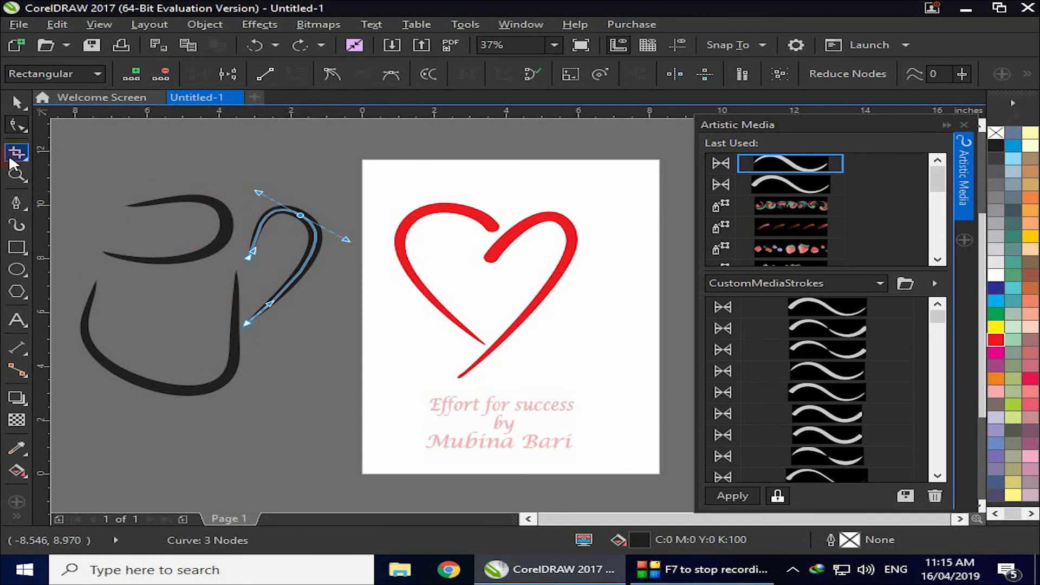
# Shift the lower-left node of the cup's body stroke slightly outward and adjust its control handle
pyautogui.click(16, 101)
pyautogui.click(146, 386)
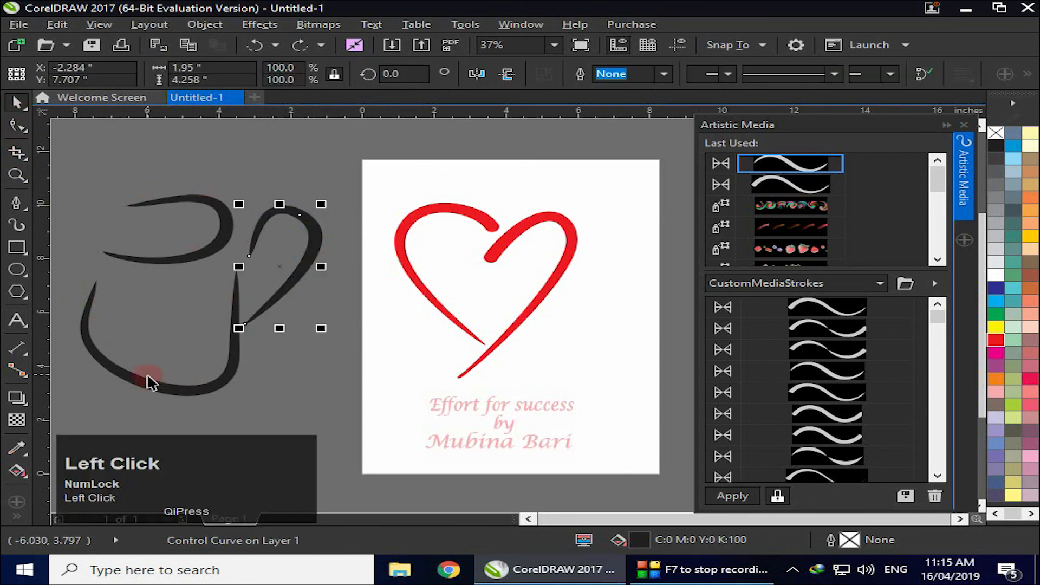
pyautogui.click(17, 123)
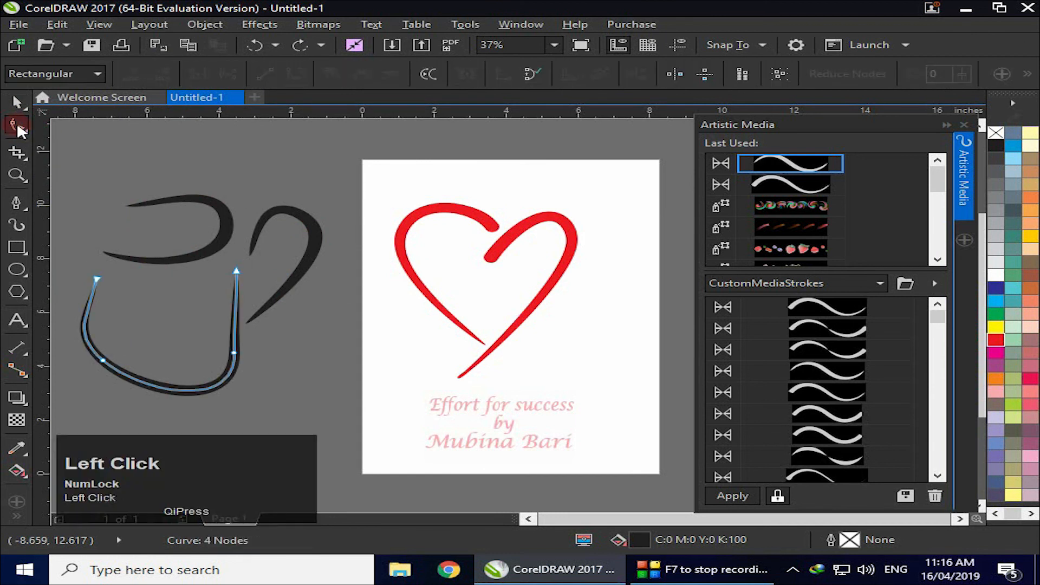
pyautogui.click(177, 383)
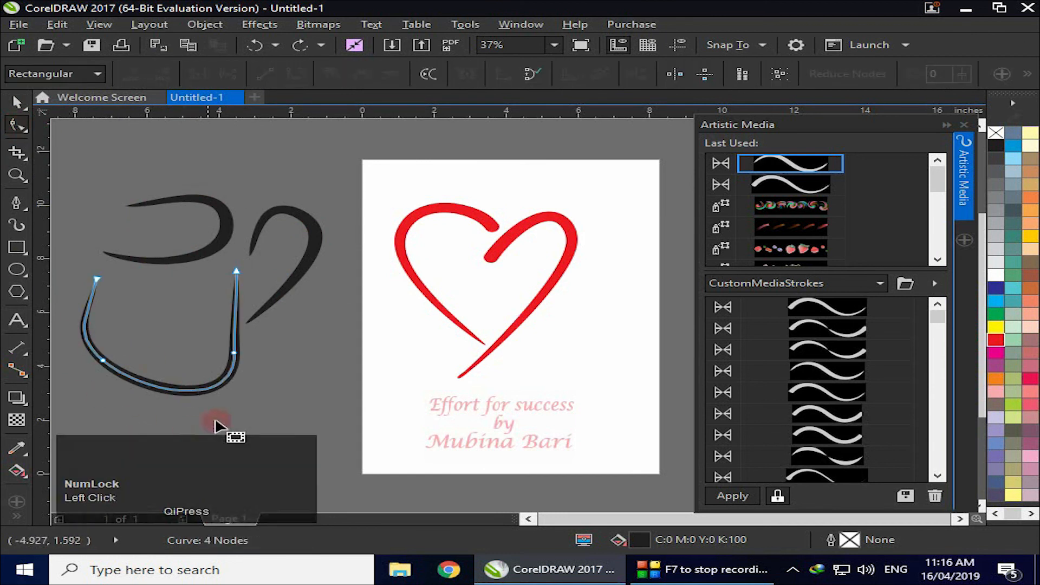
pyautogui.click(103, 359)
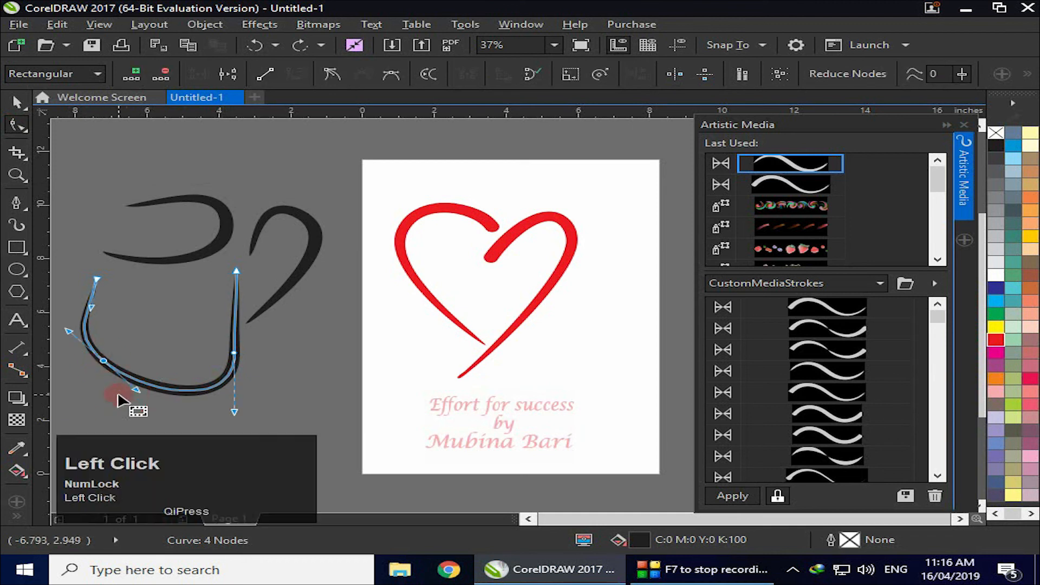
pyautogui.moveTo(136, 388)
pyautogui.mouseDown()
pyautogui.moveTo(147, 385)
pyautogui.moveTo(135, 392)
pyautogui.mouseUp()
pyautogui.click(104, 360)
pyautogui.moveTo(100, 359); pyautogui.dragTo(98, 365)
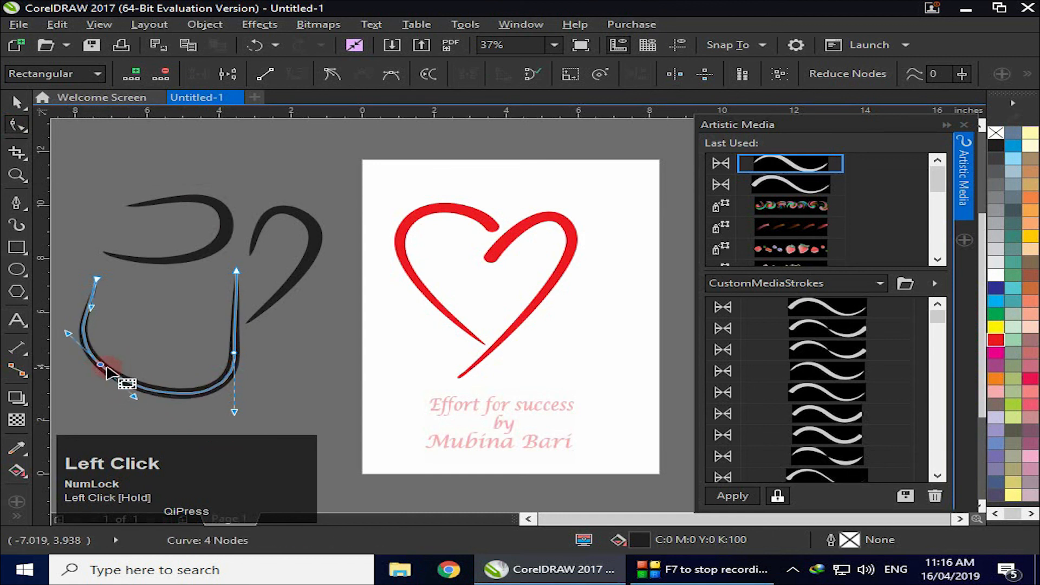
# Delete the lower-left node of the cup's body stroke to smooth the base curve
pyautogui.click(160, 76)
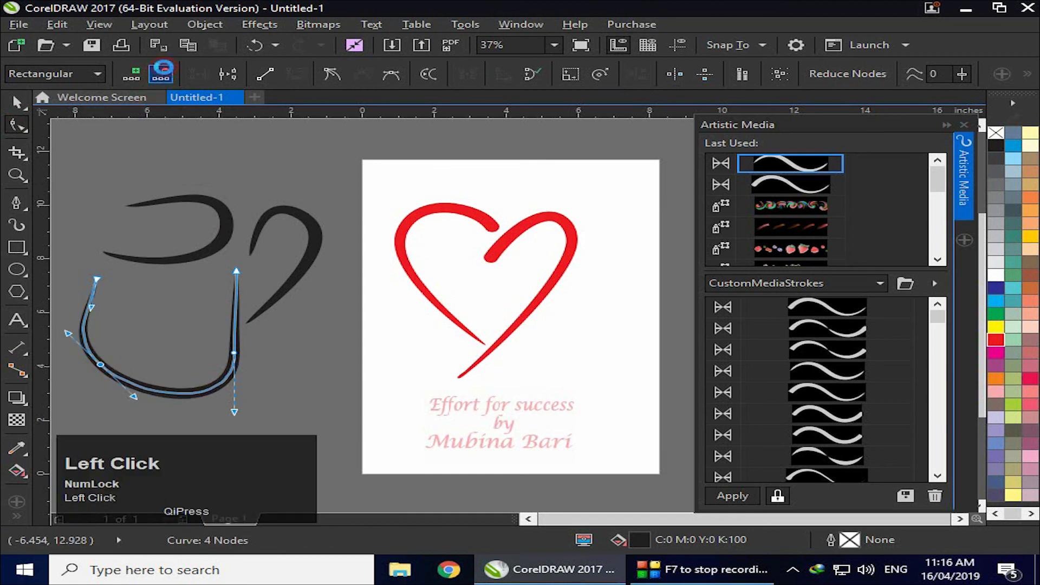
pyautogui.click(95, 376)
pyautogui.click(296, 374)
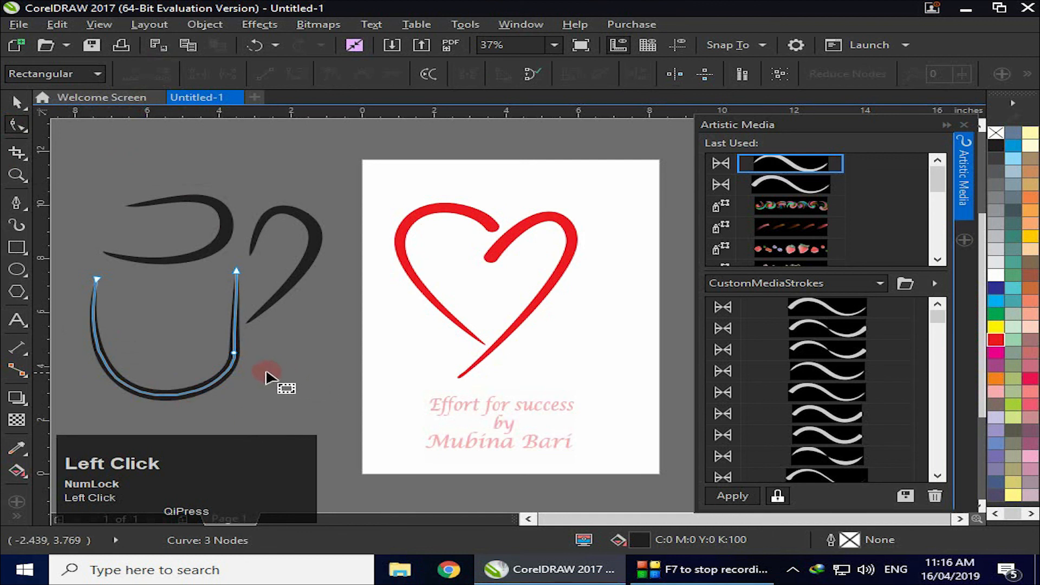
# Adjust the control handle of the lower-right node on the cup's body stroke to round the base corner
pyautogui.click(236, 353)
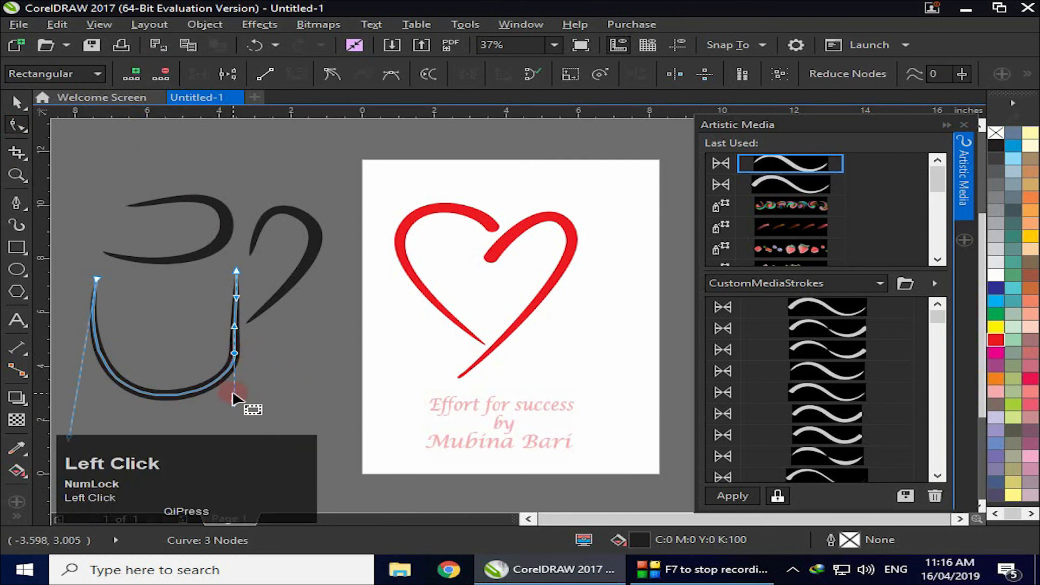
pyautogui.moveTo(235, 399); pyautogui.dragTo(225, 404)
pyautogui.click(16, 104)
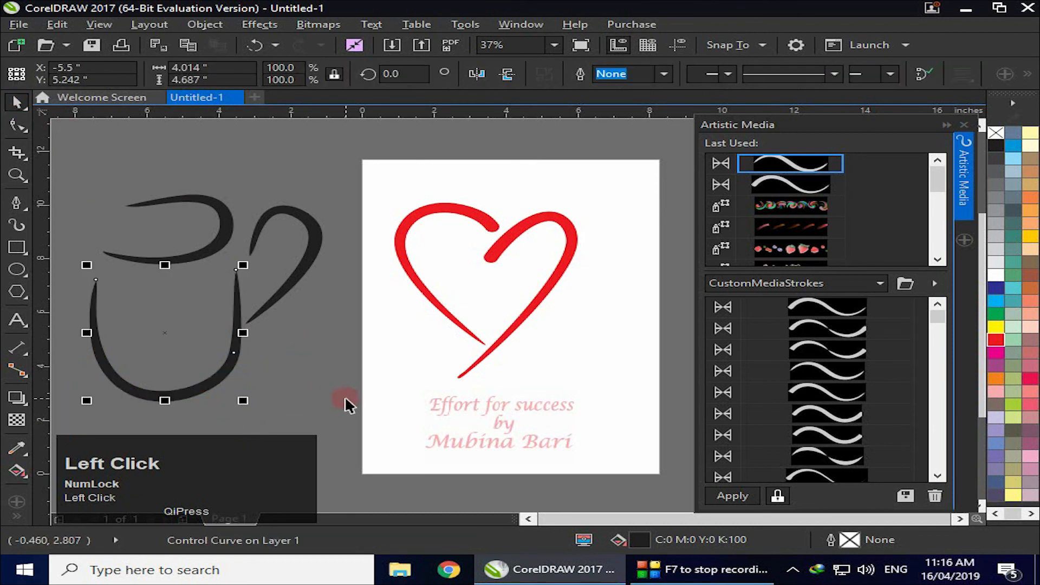
pyautogui.click(325, 385)
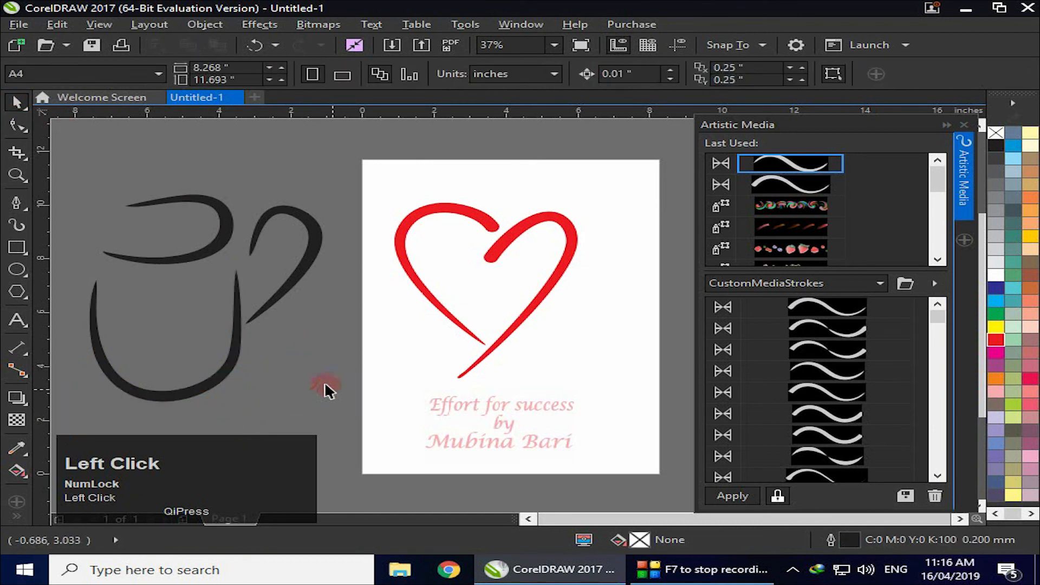
# Stretch the cup's rim stroke wider to the left and move the body stroke up to meet the rim
pyautogui.click(201, 254)
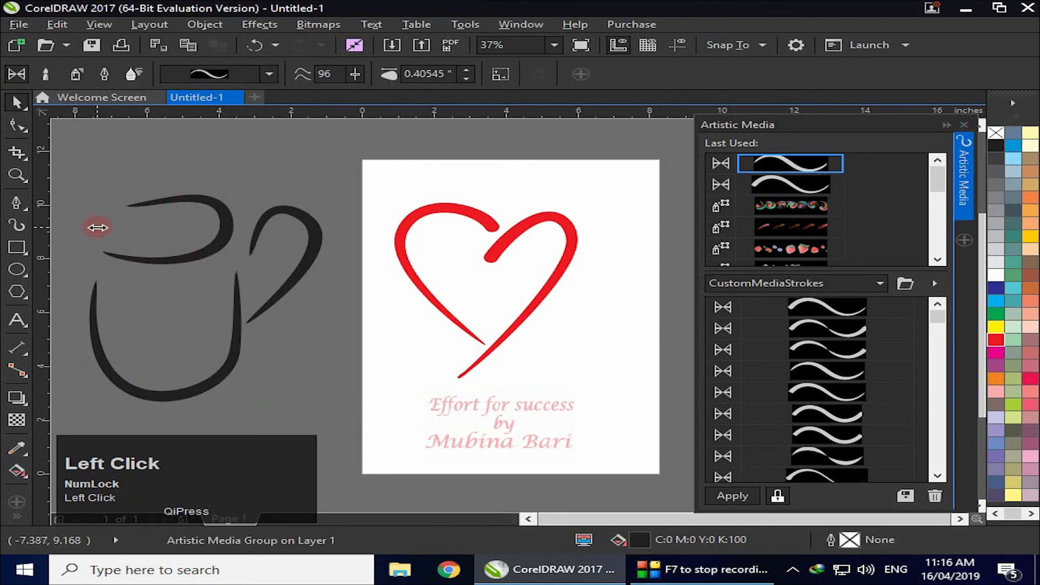
pyautogui.moveTo(99, 228); pyautogui.dragTo(67, 229)
pyautogui.moveTo(181, 385)
pyautogui.mouseDown()
pyautogui.moveTo(195, 388)
pyautogui.moveTo(174, 387)
pyautogui.moveTo(182, 366)
pyautogui.mouseUp()
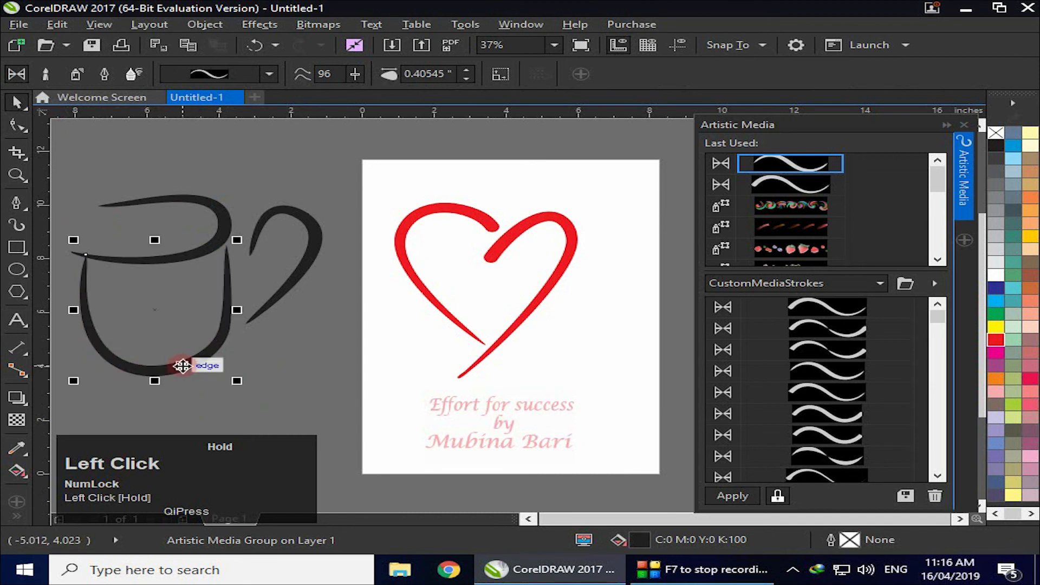
pyautogui.click(278, 379)
# Move the handle stroke left against the cup's side and rotate it slightly to fit the body
pyautogui.click(312, 251)
pyautogui.moveTo(312, 250); pyautogui.dragTo(287, 248)
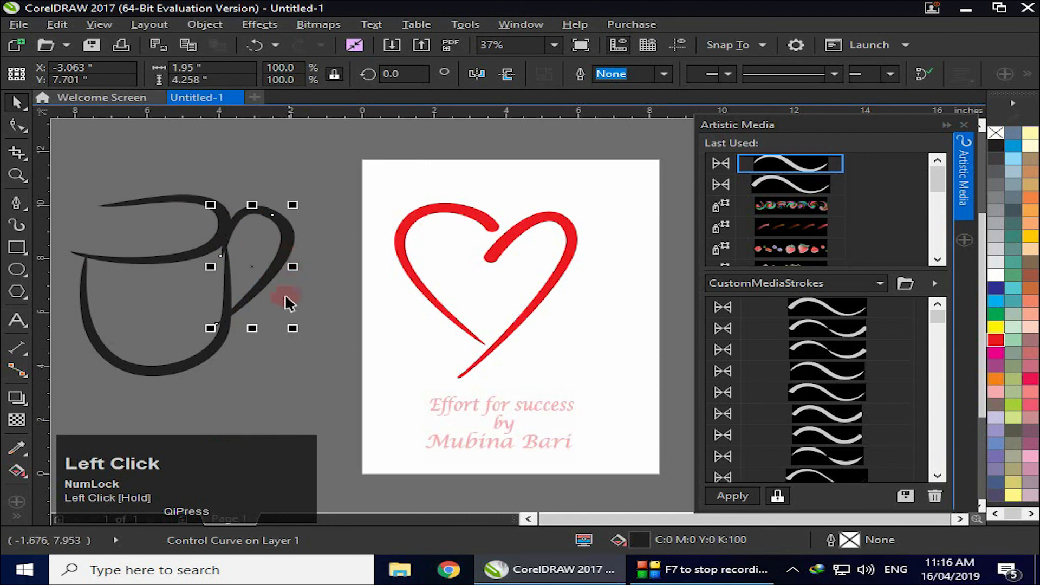
pyautogui.click(262, 282)
pyautogui.moveTo(293, 329); pyautogui.dragTo(267, 274)
pyautogui.click(255, 269)
pyautogui.moveTo(289, 215); pyautogui.dragTo(225, 204)
# Rotate the cup's rim stroke slightly clockwise so its left end tilts upward
pyautogui.click(225, 219)
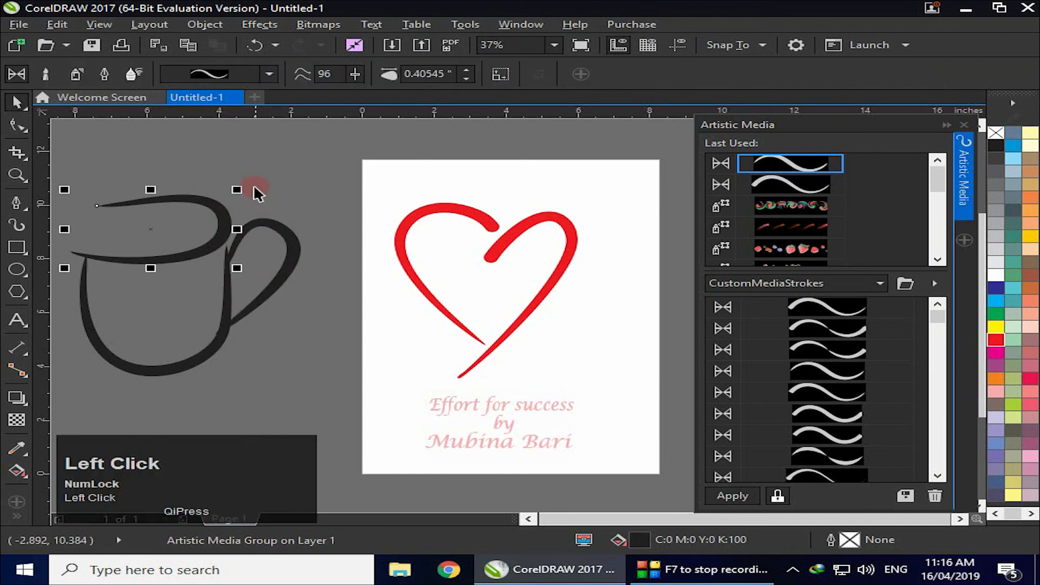
pyautogui.click(180, 205)
pyautogui.moveTo(242, 188); pyautogui.dragTo(275, 191)
# Rotate the cup's body stroke slightly clockwise to about 356.7° and shift it into place under the rim
pyautogui.click(151, 297)
pyautogui.click(159, 309)
pyautogui.moveTo(234, 237); pyautogui.dragTo(238, 244)
pyautogui.moveTo(158, 364); pyautogui.dragTo(163, 347)
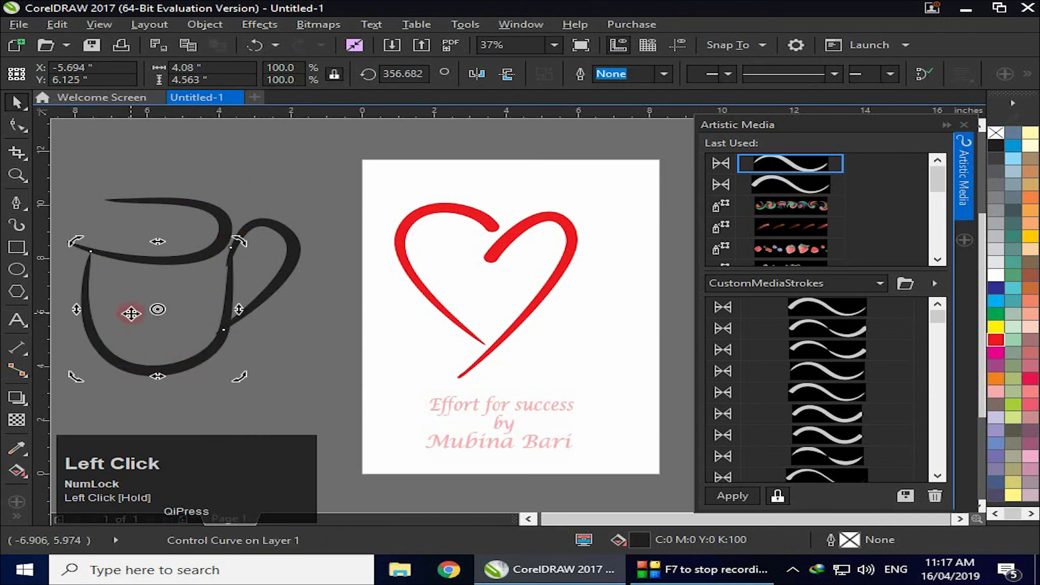
pyautogui.click(244, 337)
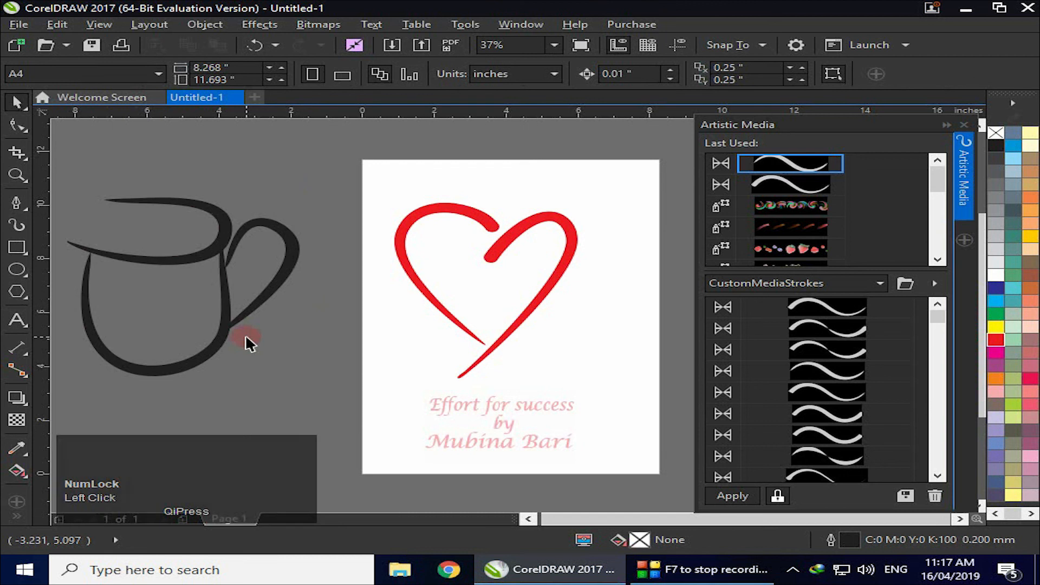